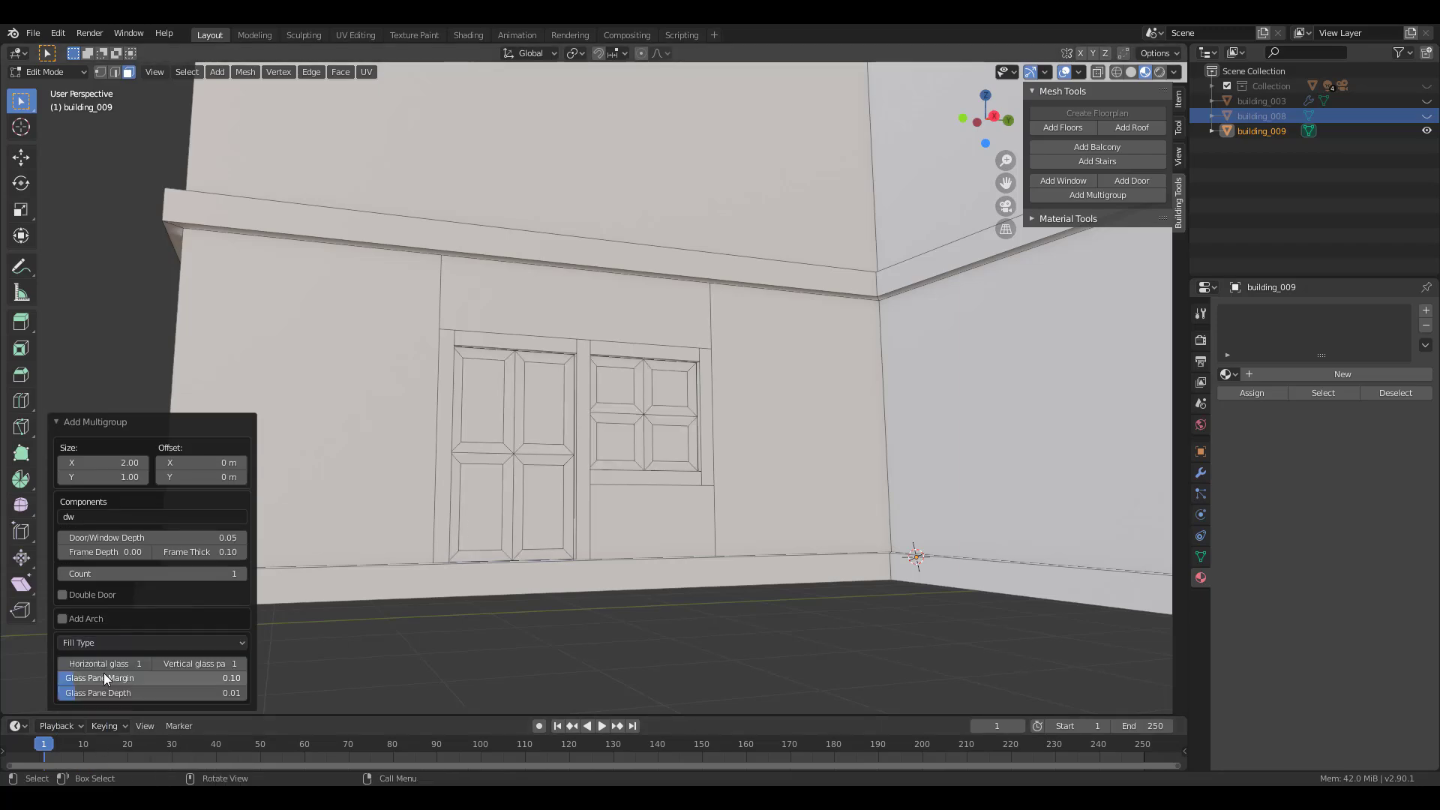
Give the door and window a Louver fill and keyframe the camera's location and rotation at frame 100
click(103, 642)
click(104, 710)
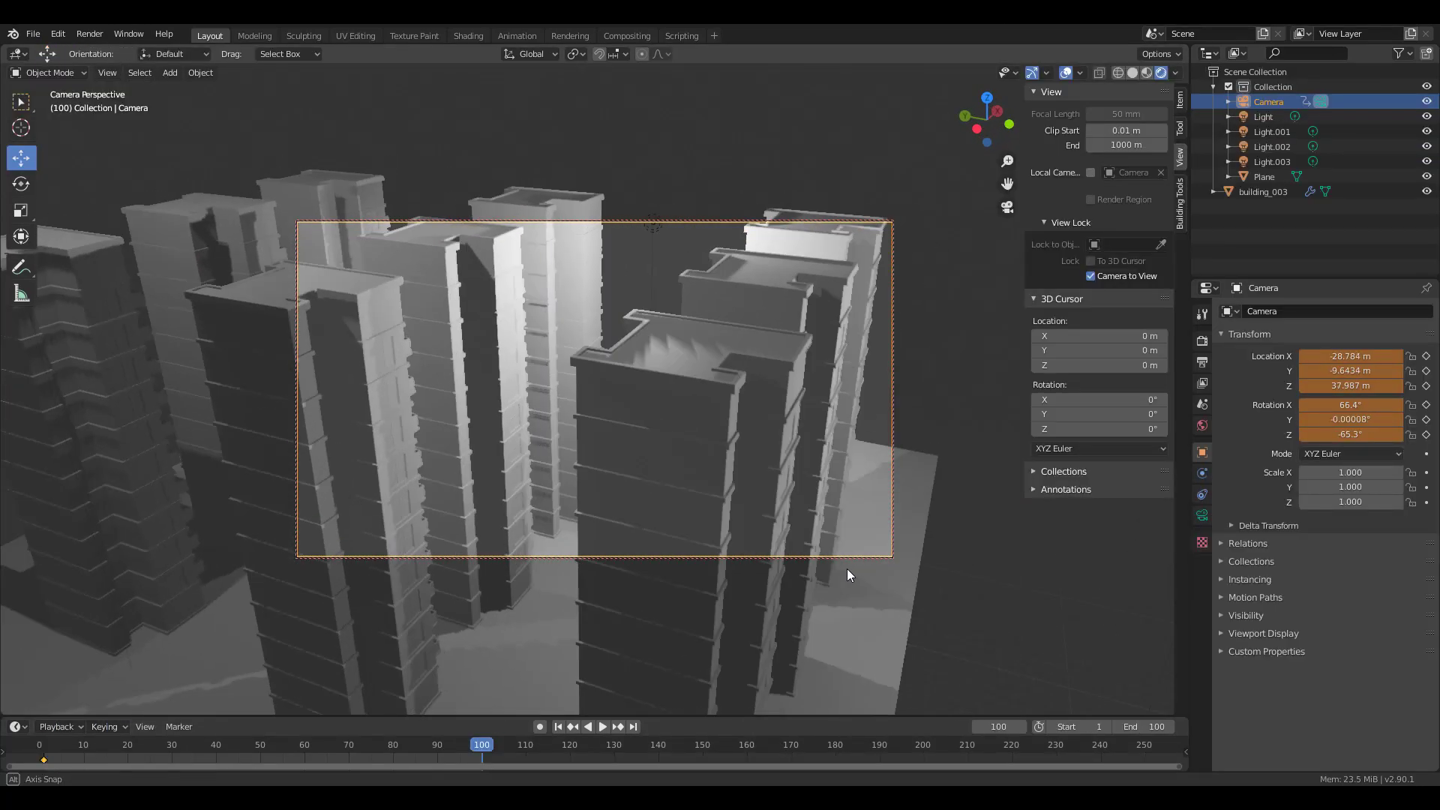
click(1426, 357)
click(1426, 371)
click(1426, 386)
click(1426, 404)
click(1426, 420)
click(1426, 434)
Play the camera fly-through, move the last keyframe to frame 250, and replay it
click(557, 726)
click(601, 728)
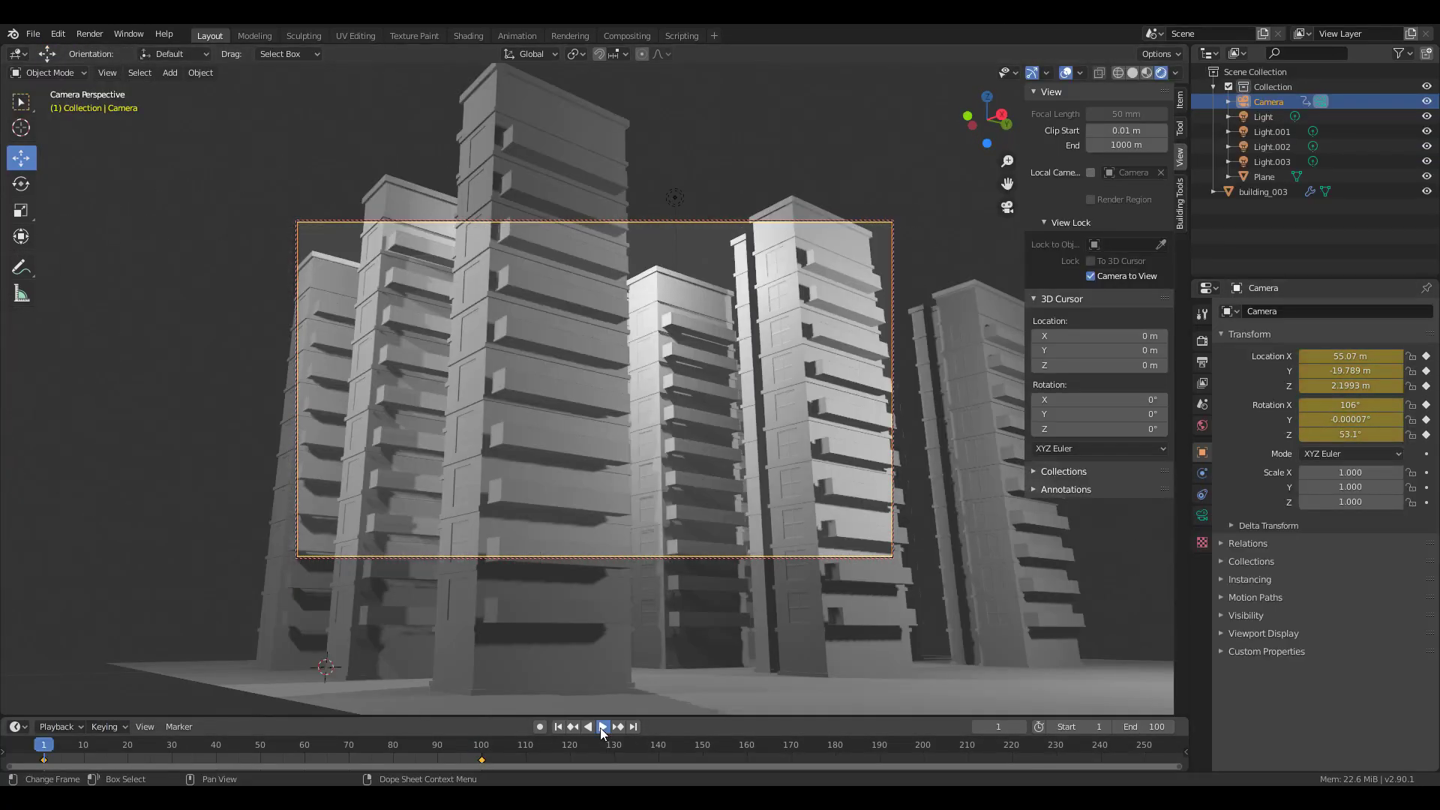
click(602, 728)
click(483, 762)
drag(483, 761, 1147, 762)
click(601, 728)
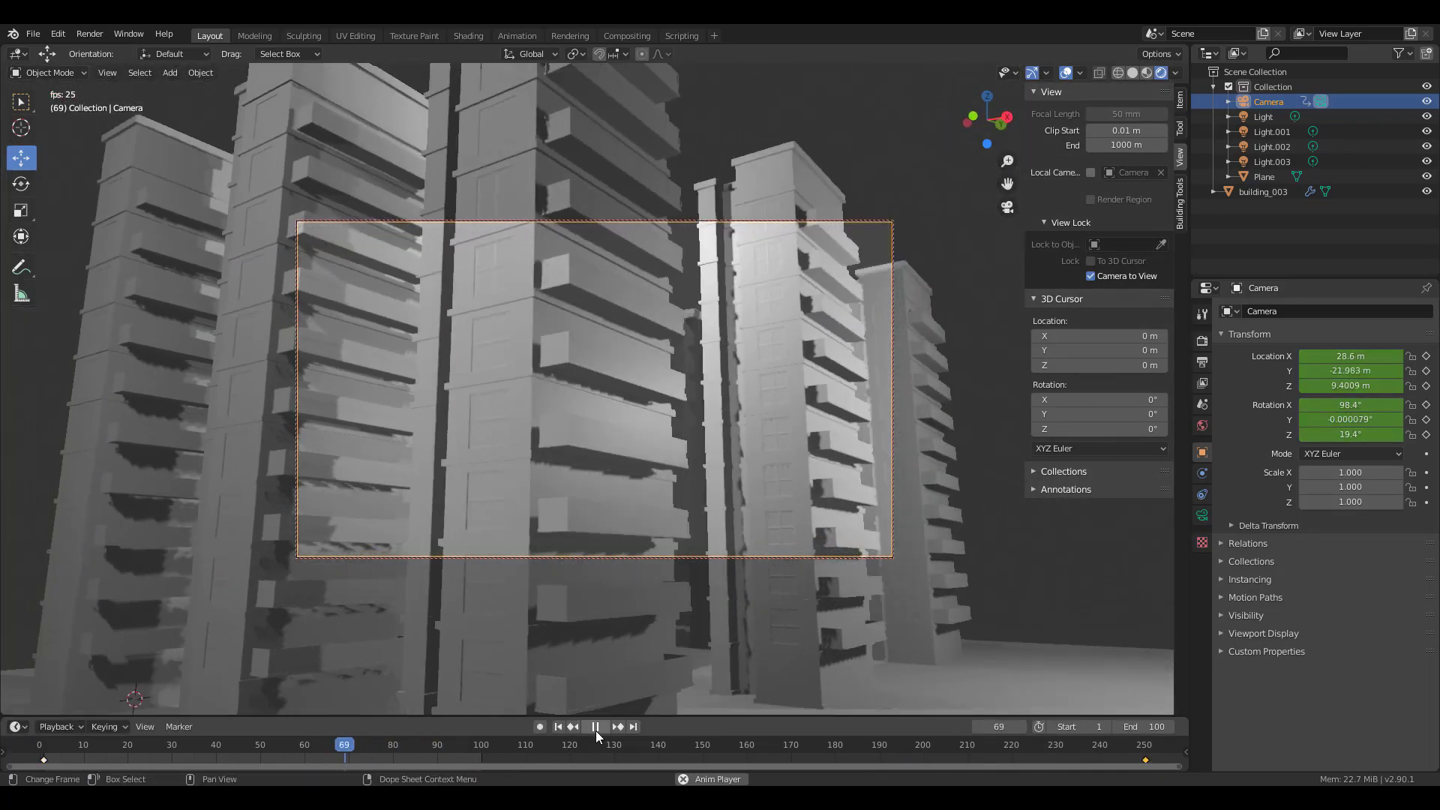
click(601, 727)
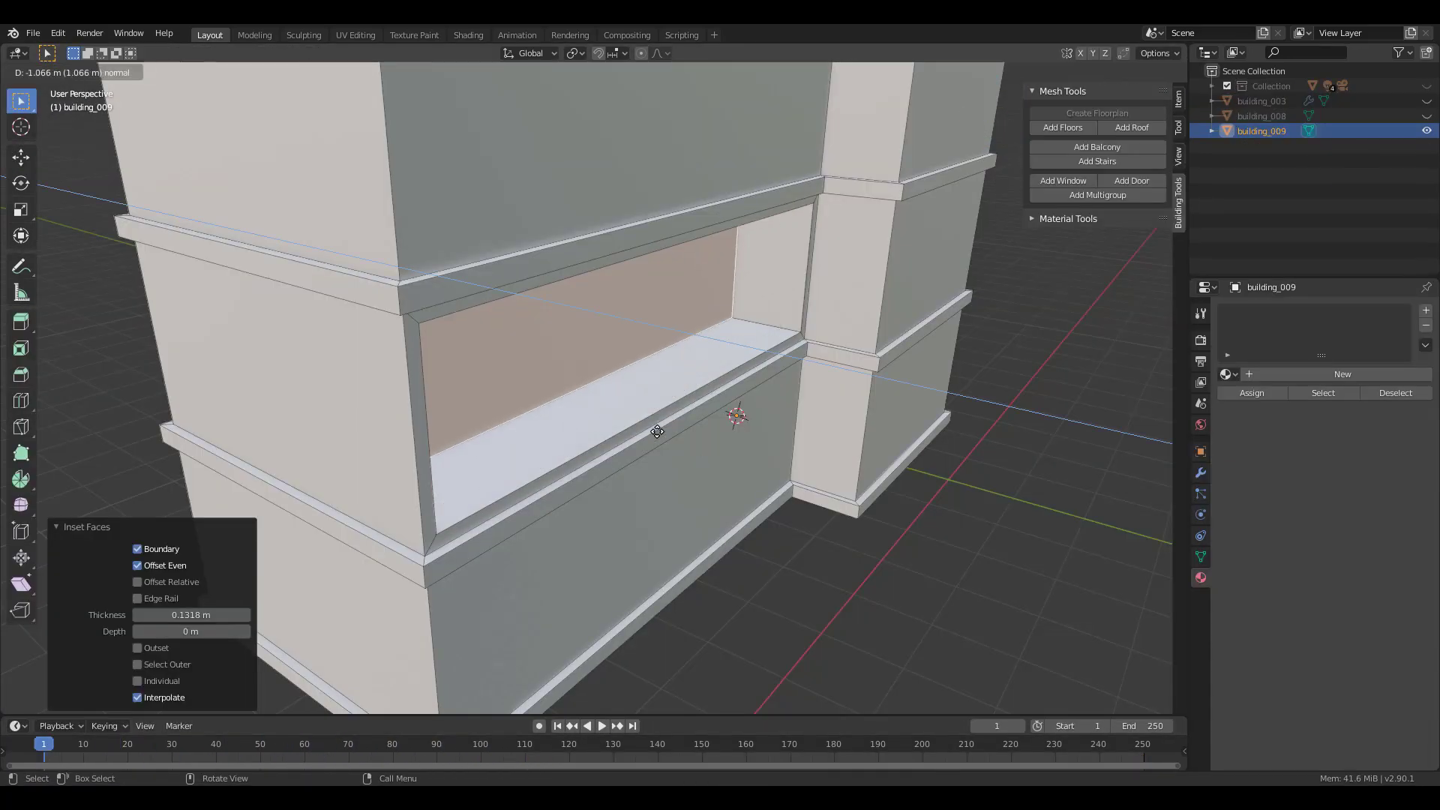
Give the door a Glass Panes fill and add a second door on the right inner wall
scroll(666, 333, up, 4)
click(153, 694)
click(142, 647)
click(910, 257)
click(1131, 181)
Add a railed balcony to the recess and widen it to 5.26
middle_drag(465, 375, 586, 330)
scroll(587, 330, down, 6)
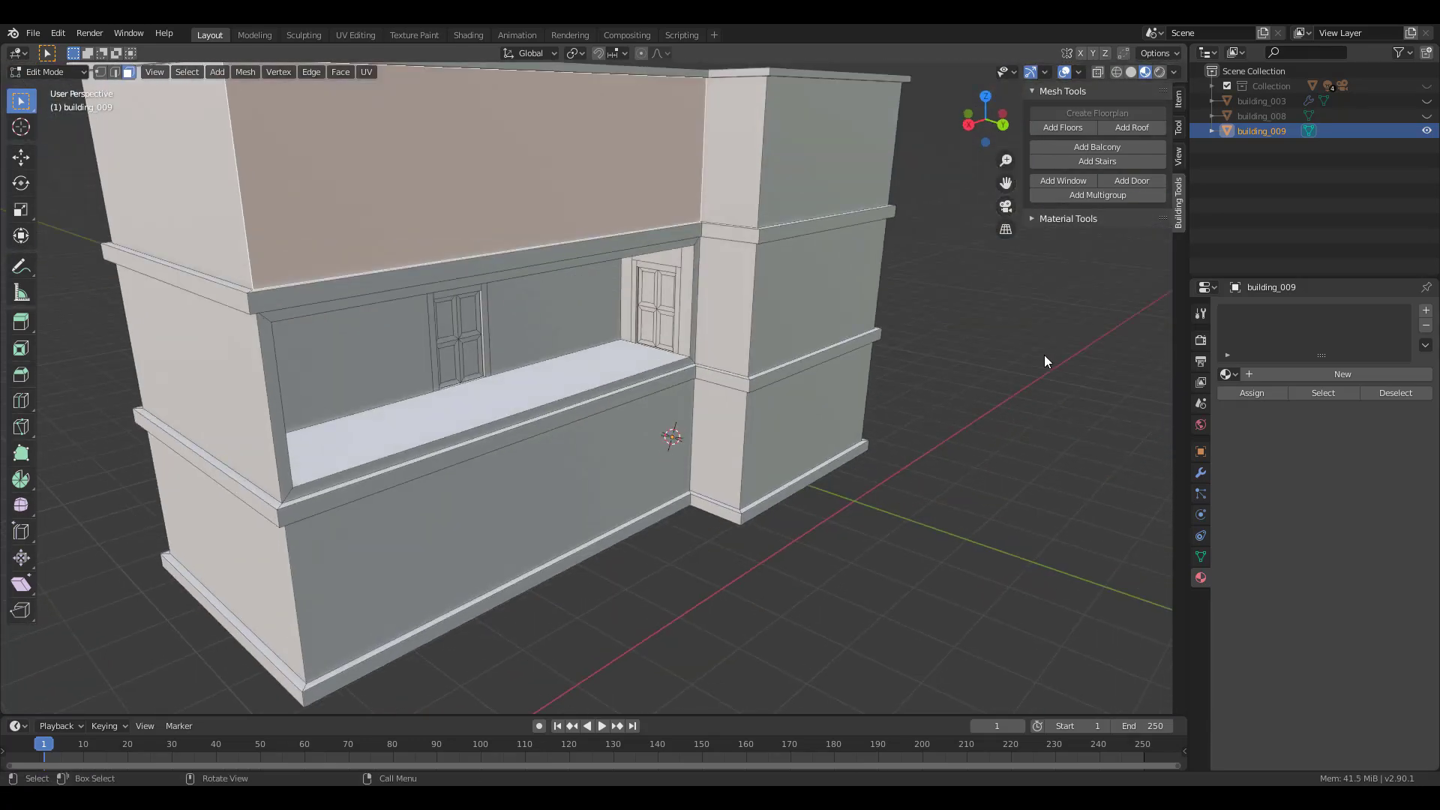
click(1097, 147)
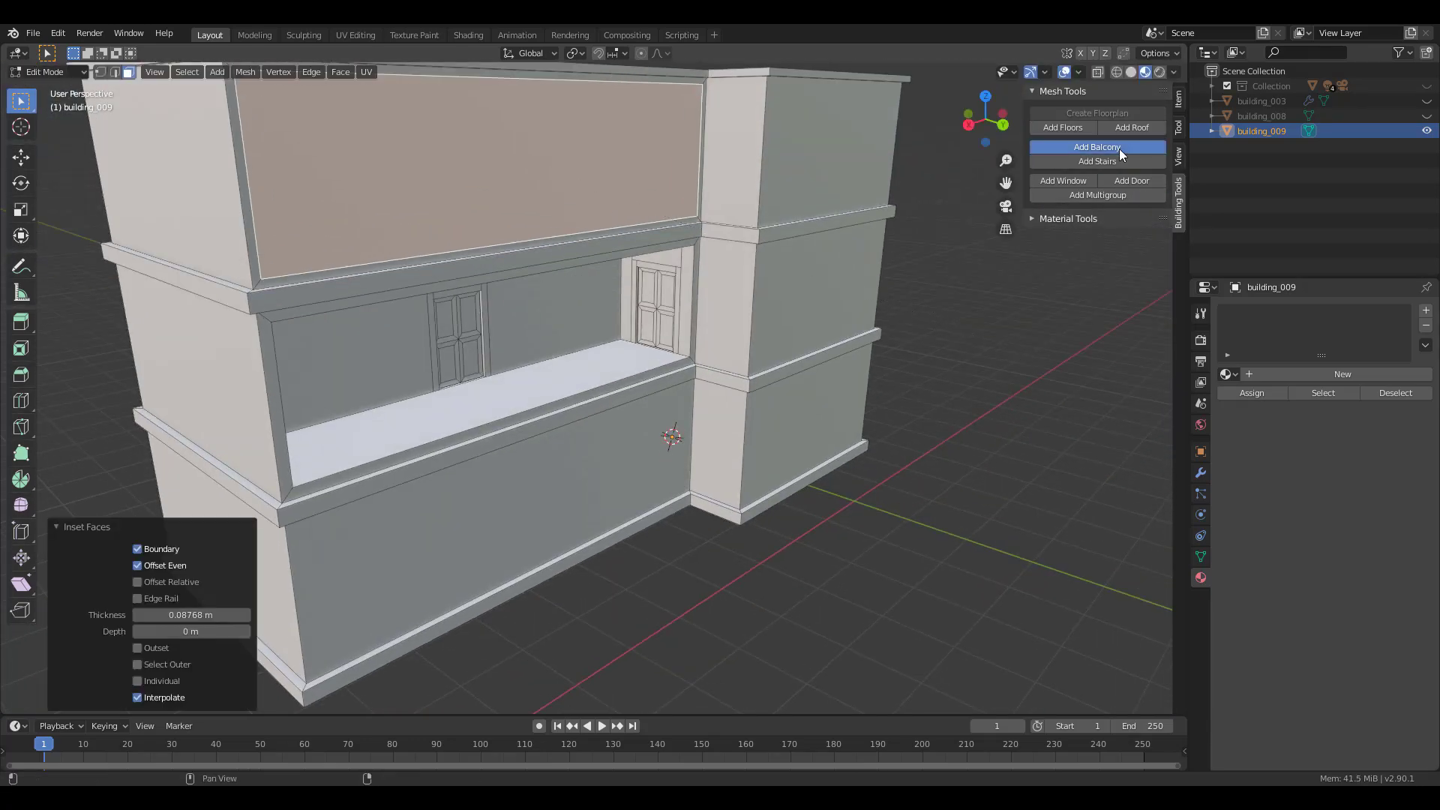
drag(120, 524, 221, 539)
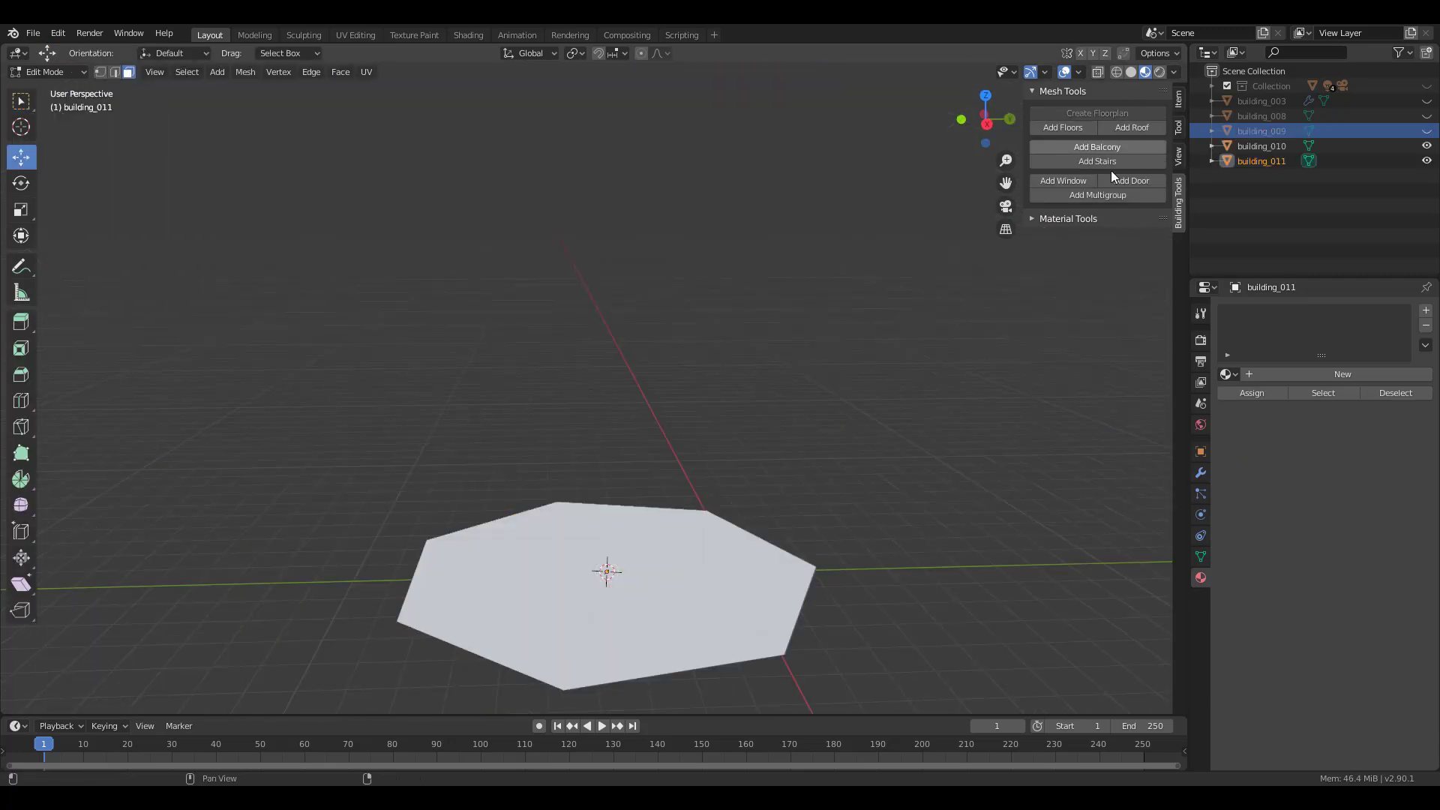
Add floors onto the hexagon floorplan and top them with a different roof type
click(1062, 127)
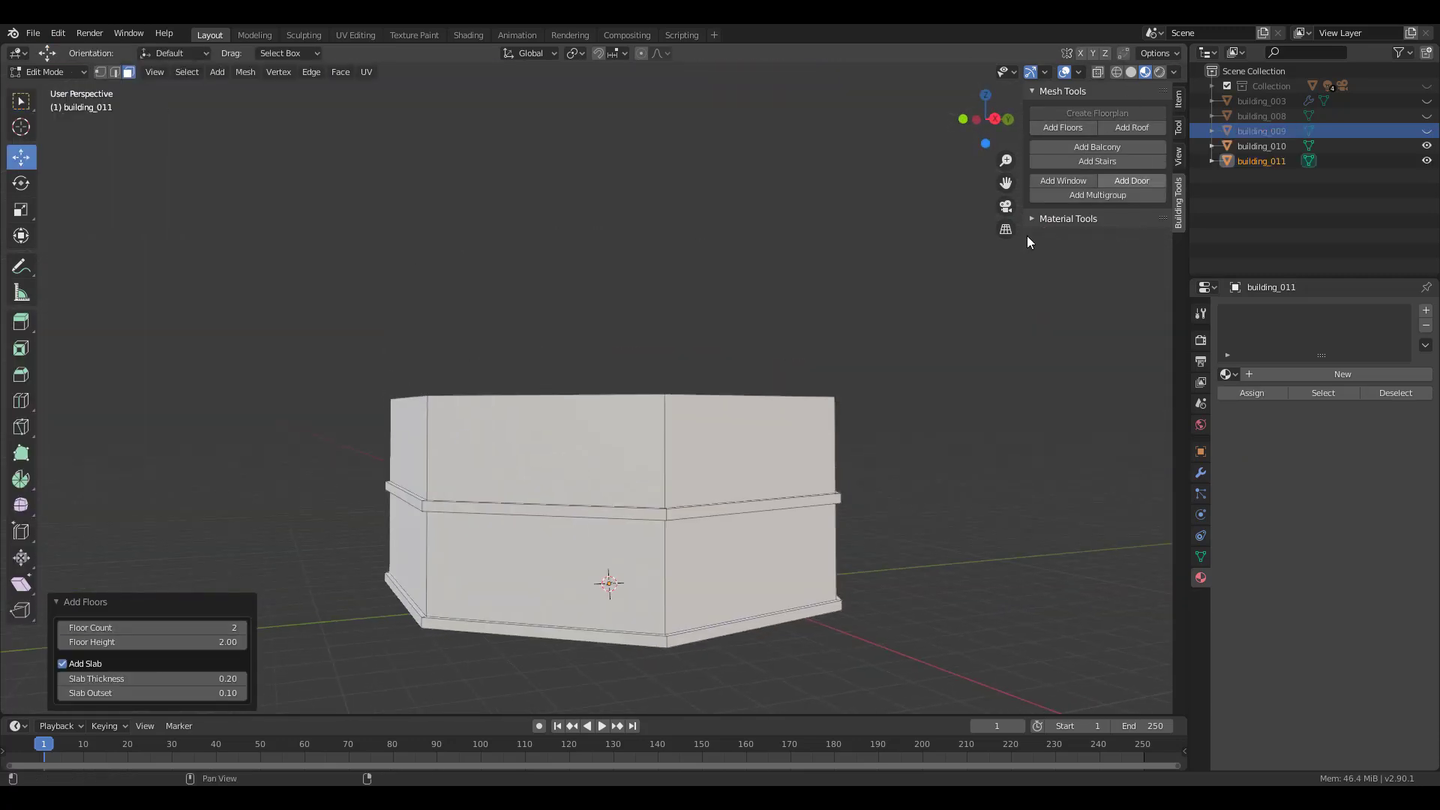
click(1131, 127)
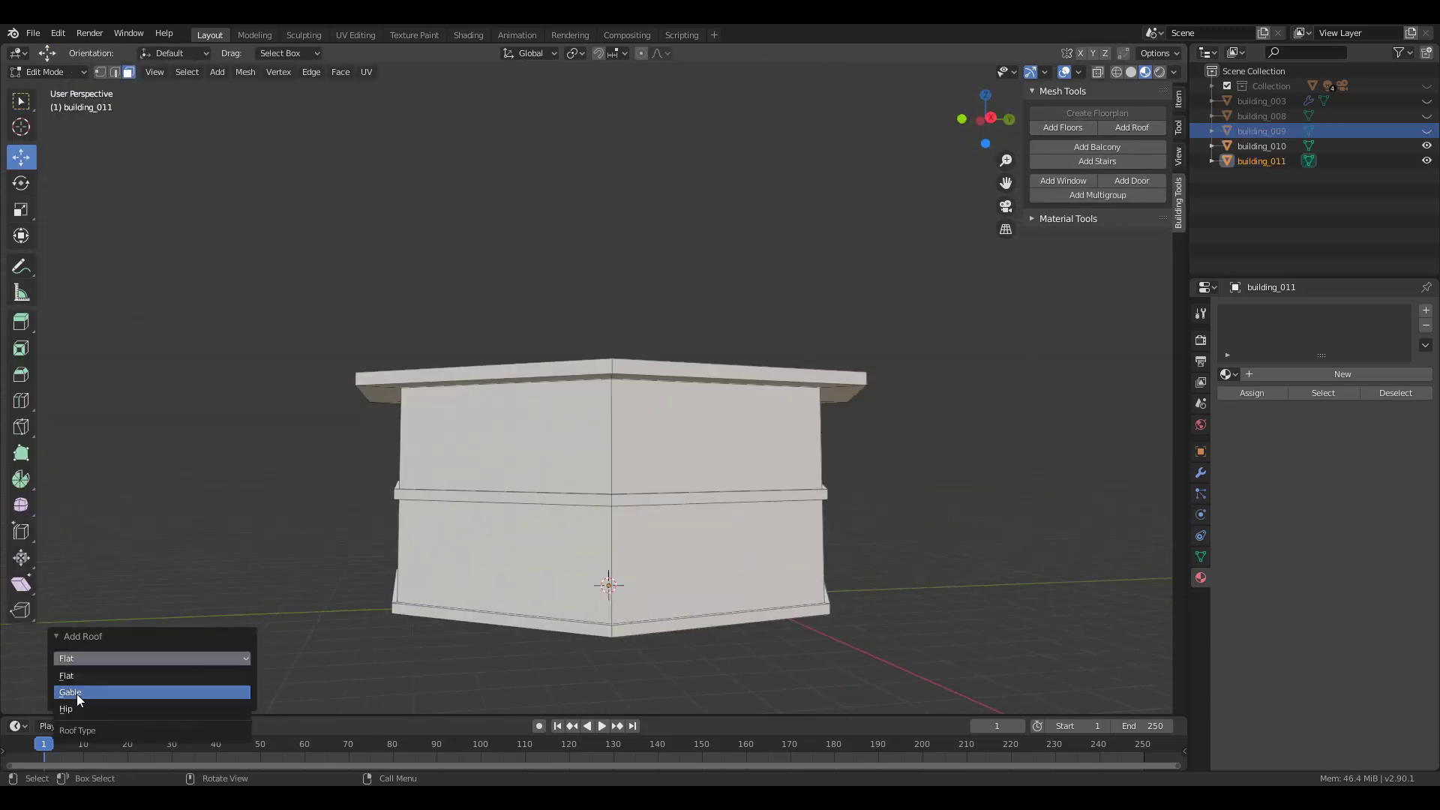
click(150, 658)
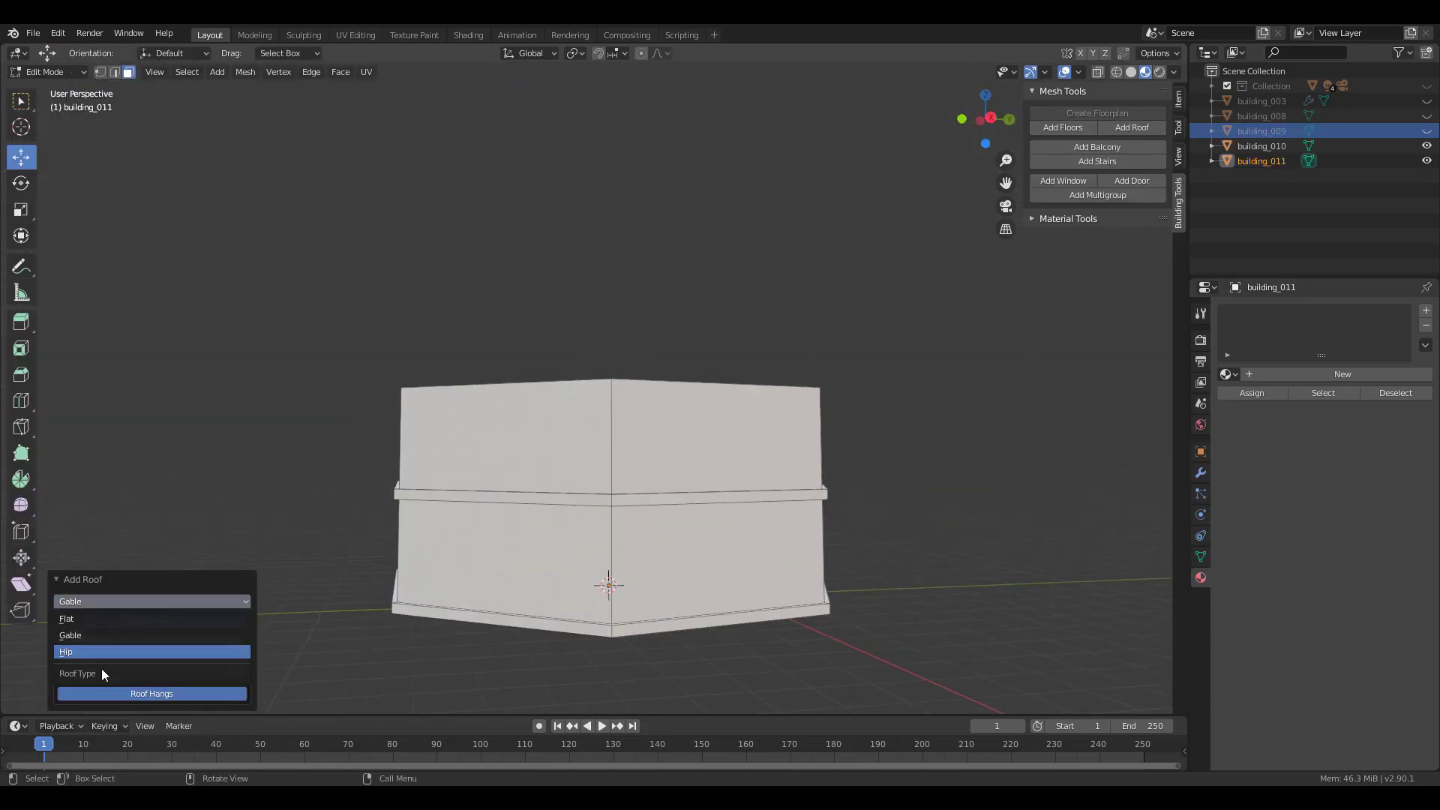
click(103, 672)
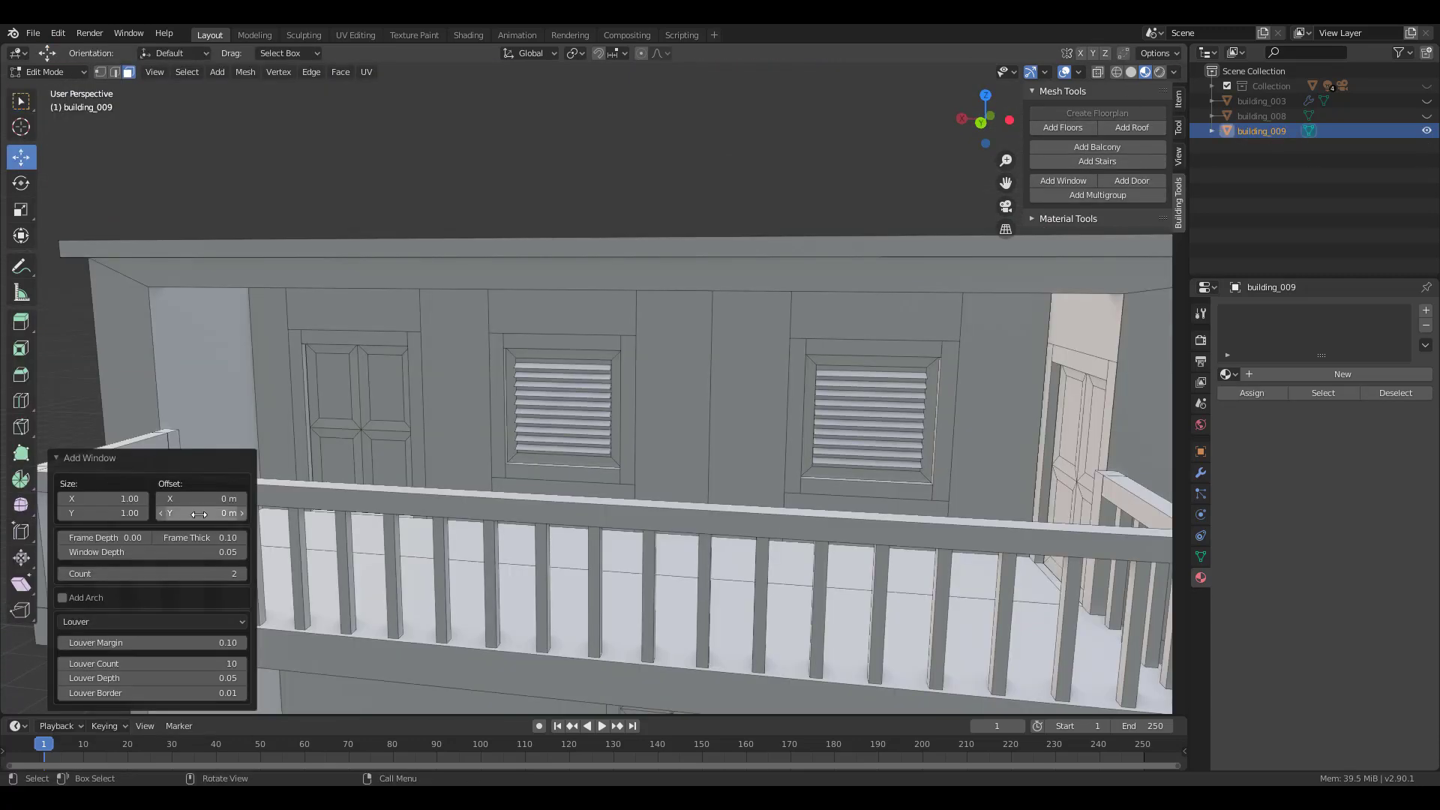
Adjust the window frame depth and sideways offset, then select the front lower wall faces
drag(196, 538, 174, 538)
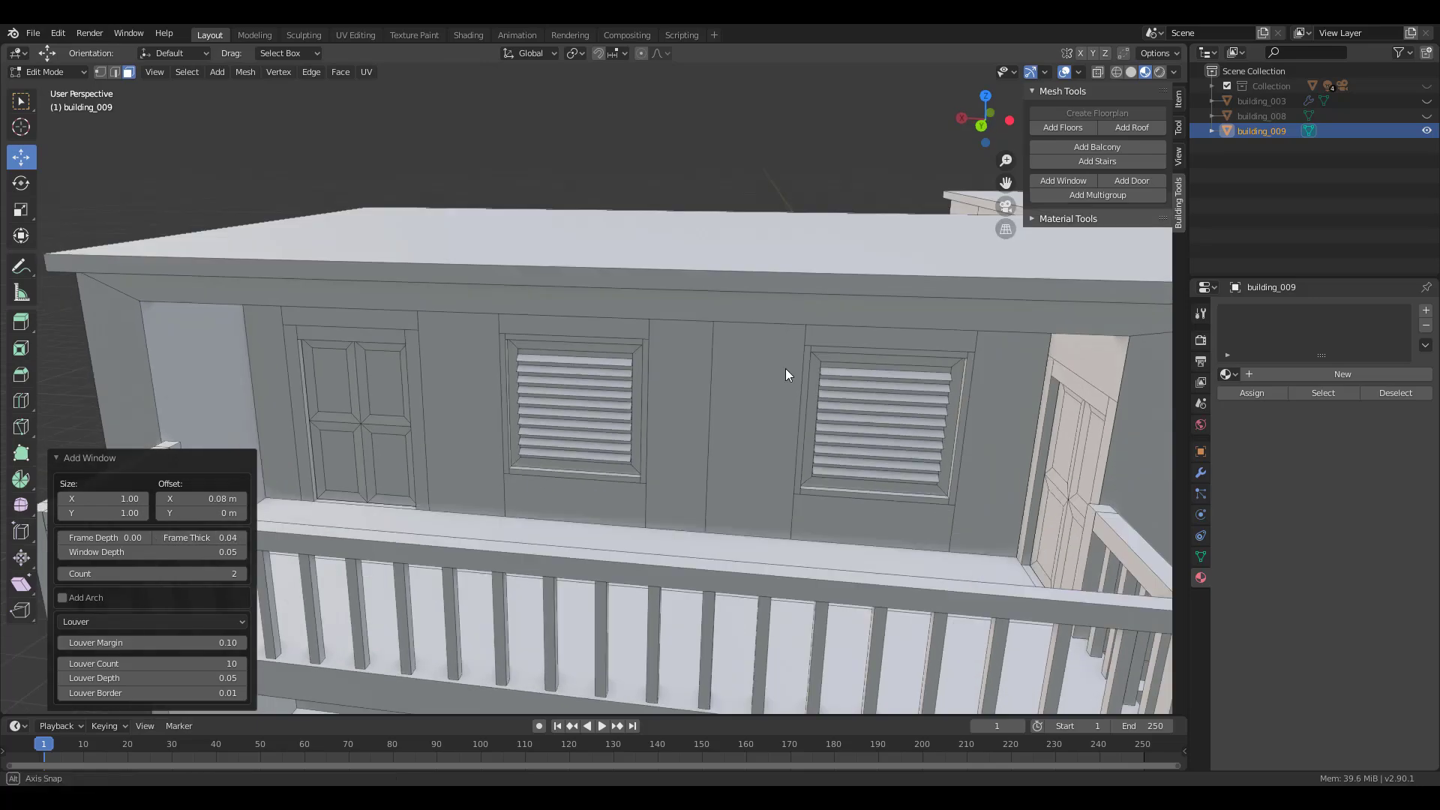
drag(101, 538, 123, 538)
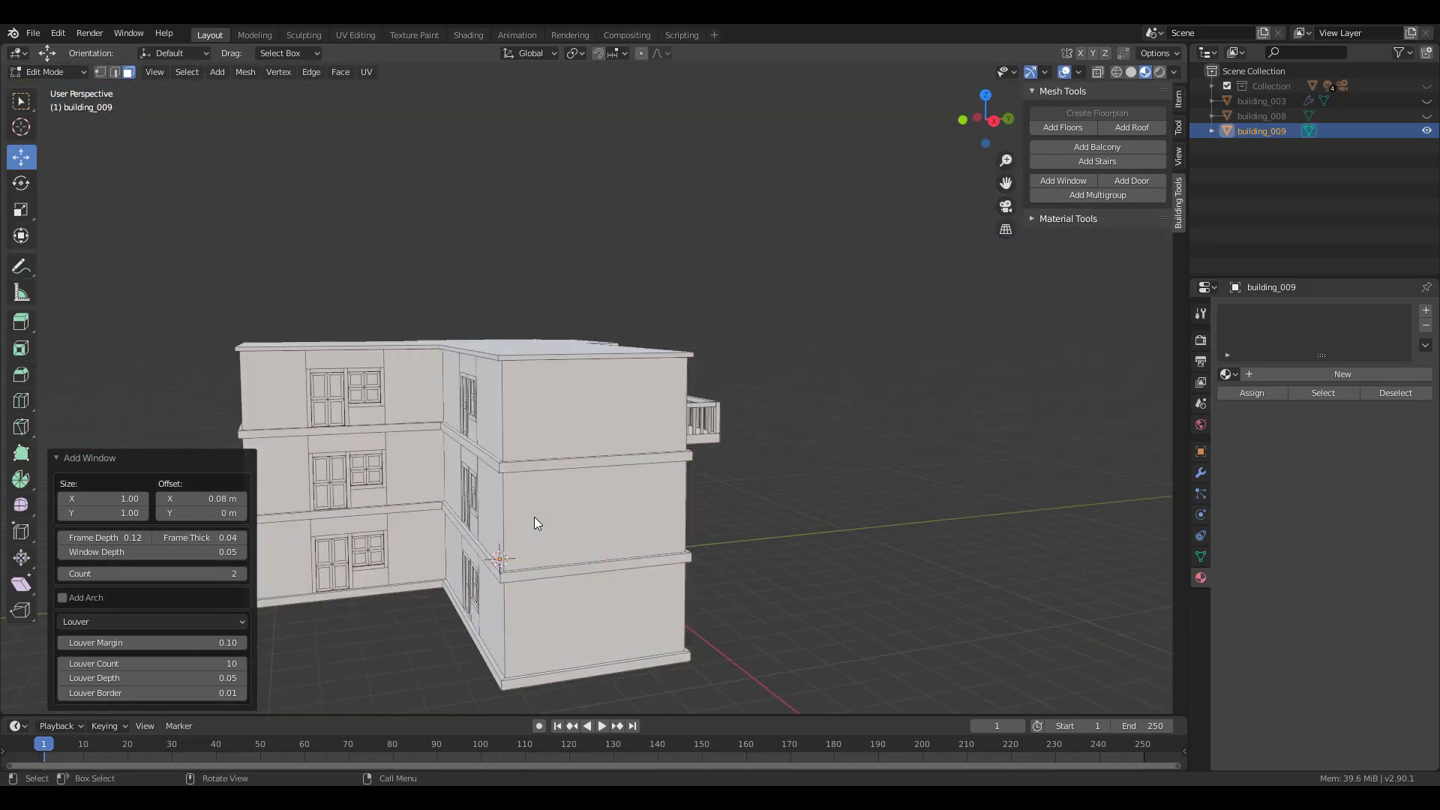
click(534, 516)
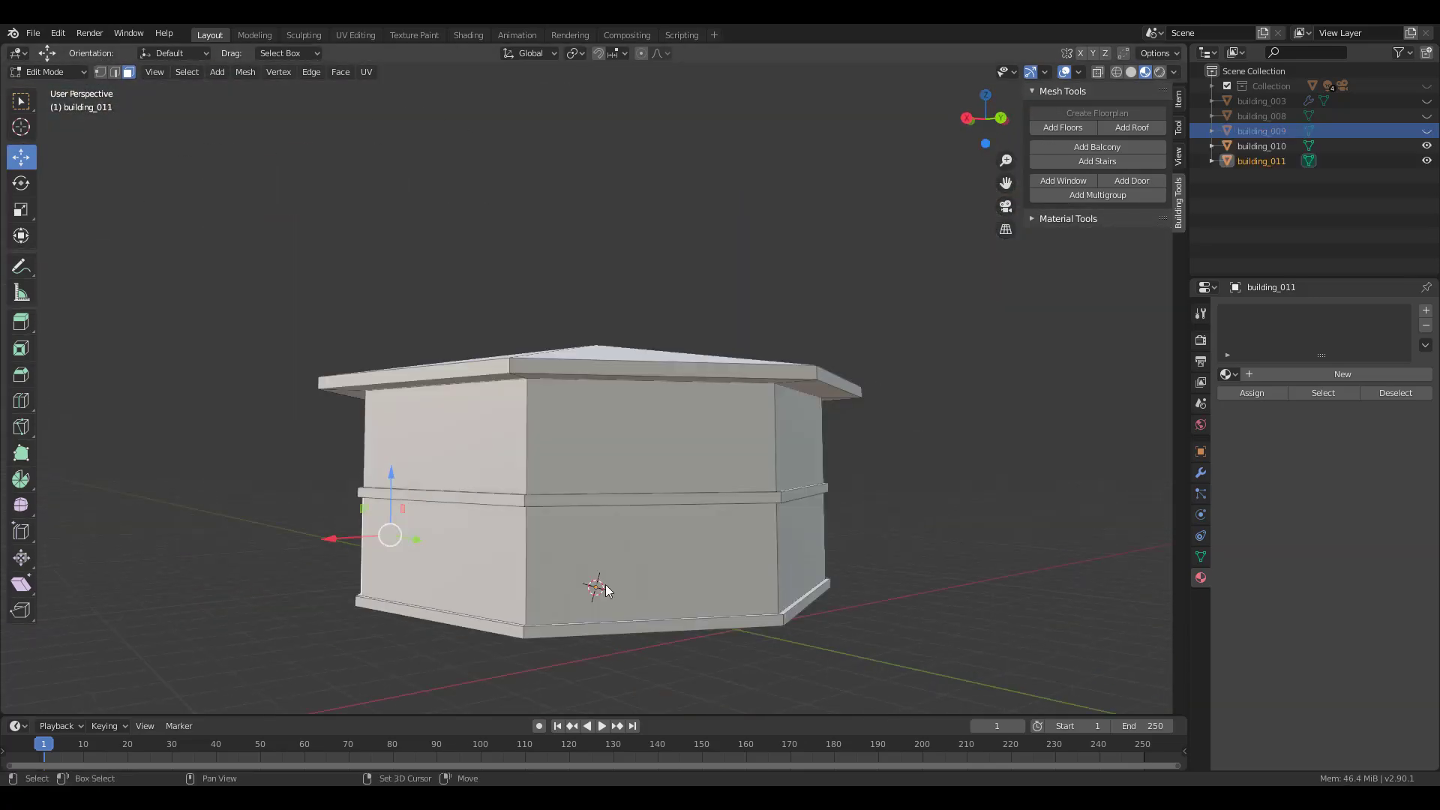
click(605, 583)
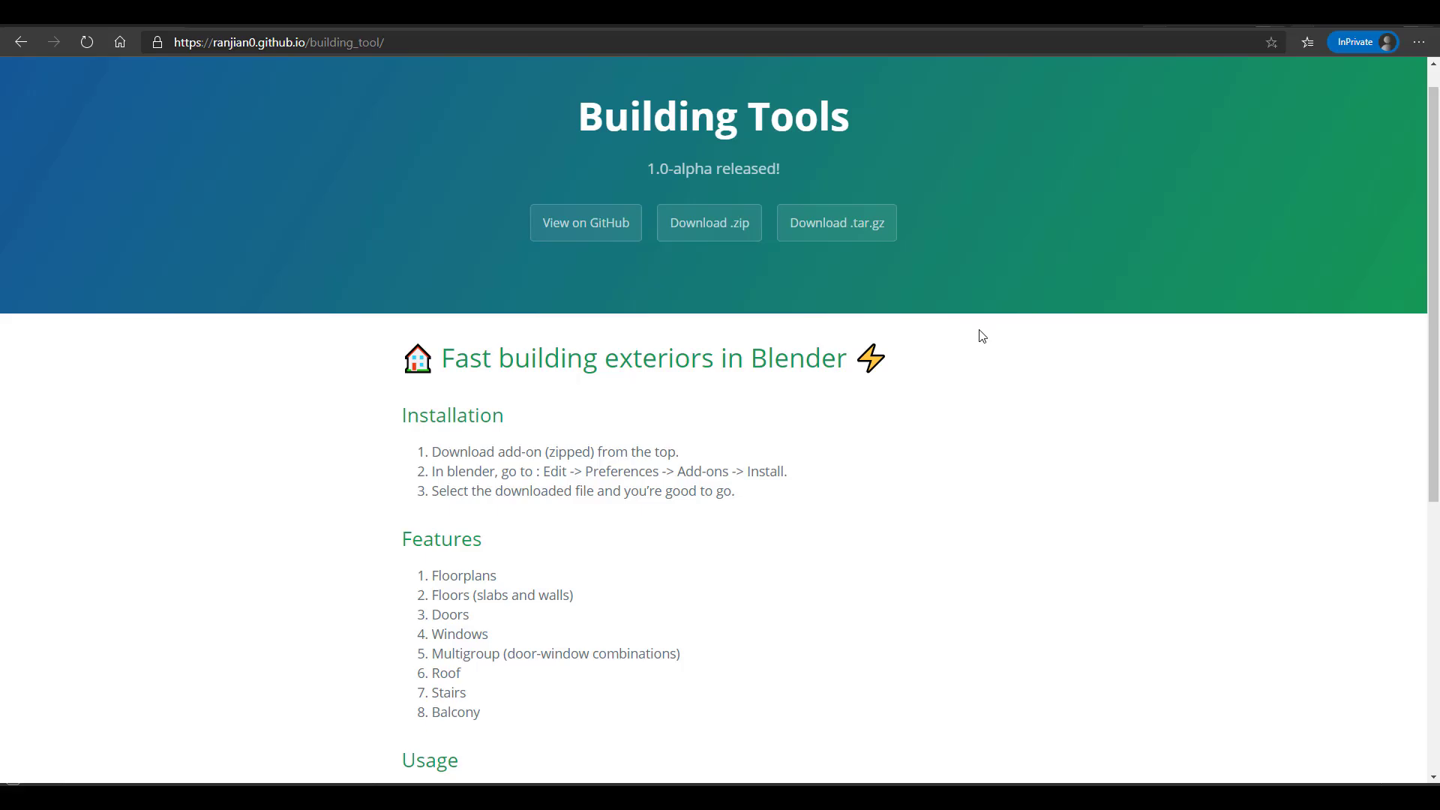
scroll(980, 334, down, 1)
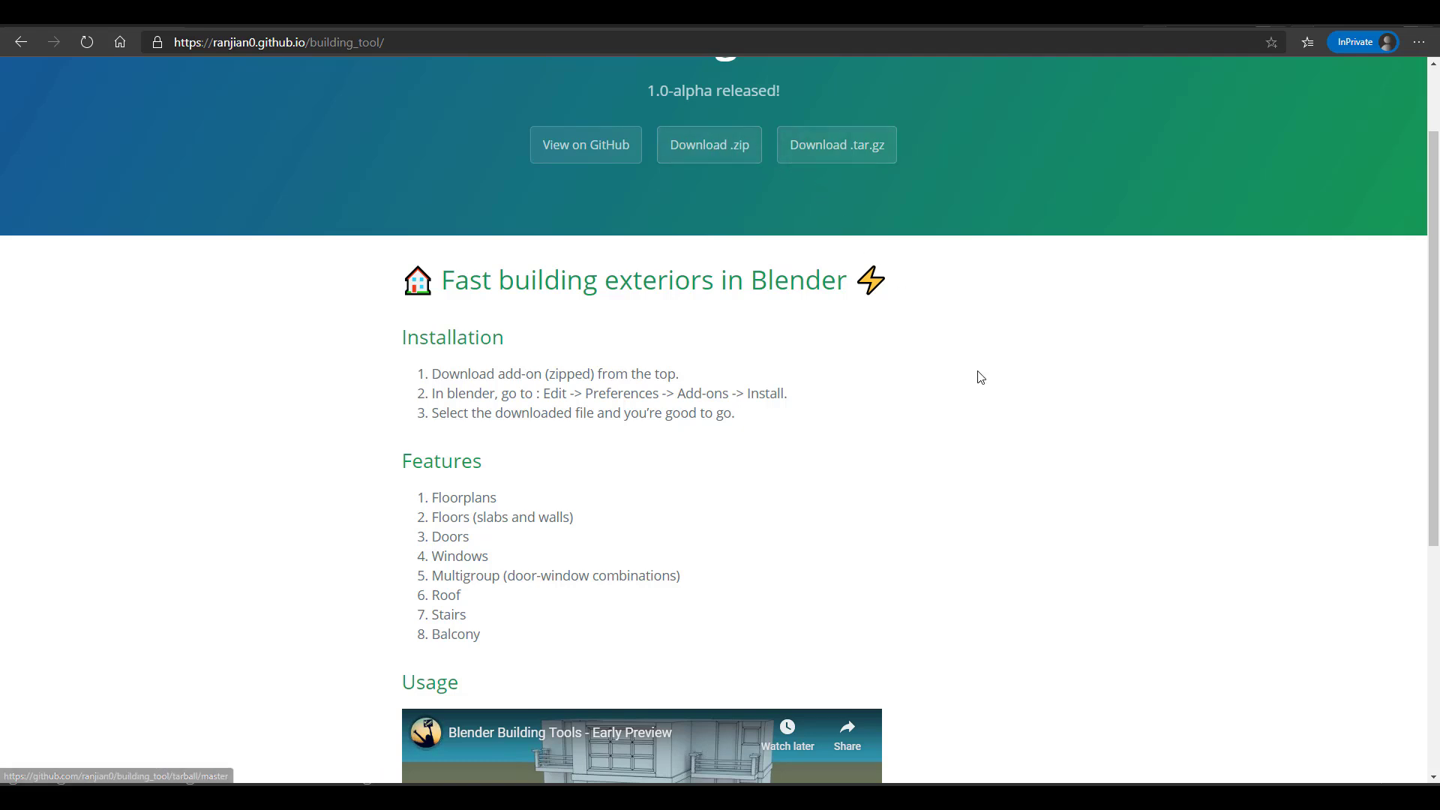
Scroll the Building Tools GitHub page through its download, installation and feature sections
scroll(980, 377, down, 1)
scroll(980, 376, down, 3)
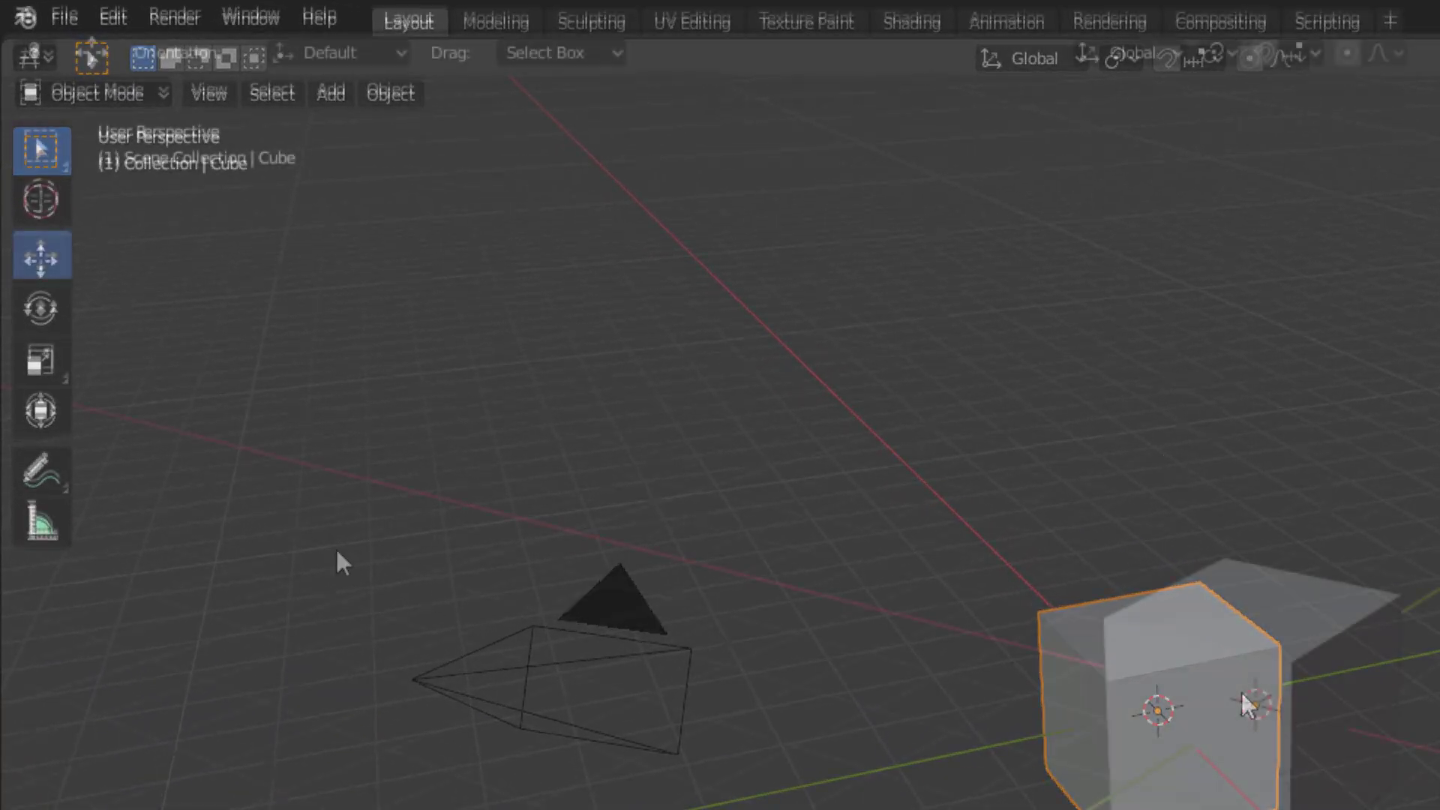
Check Preferences for the add-on, delete the default cube, and show the Building Tools sidebar tab
click(114, 16)
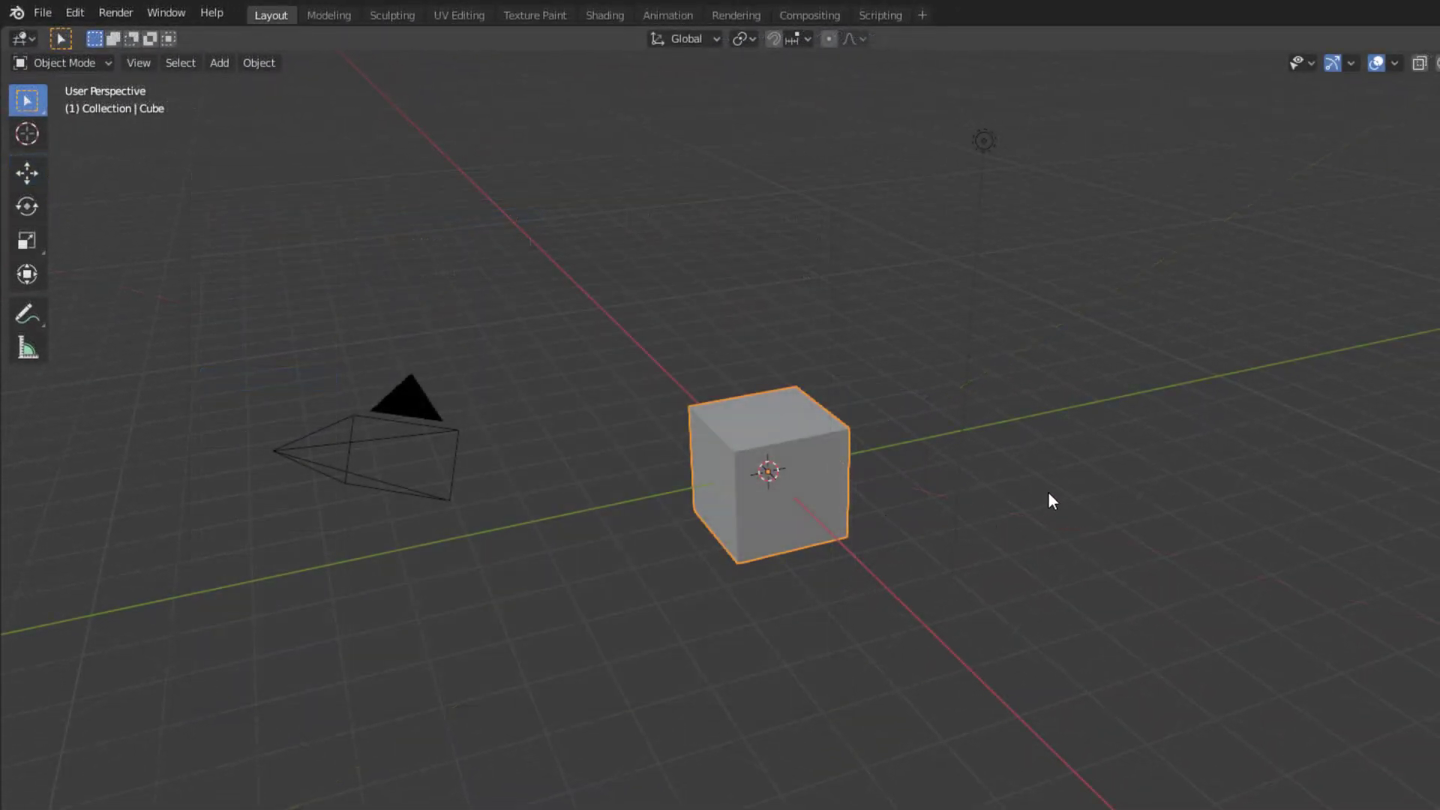
key(Delete)
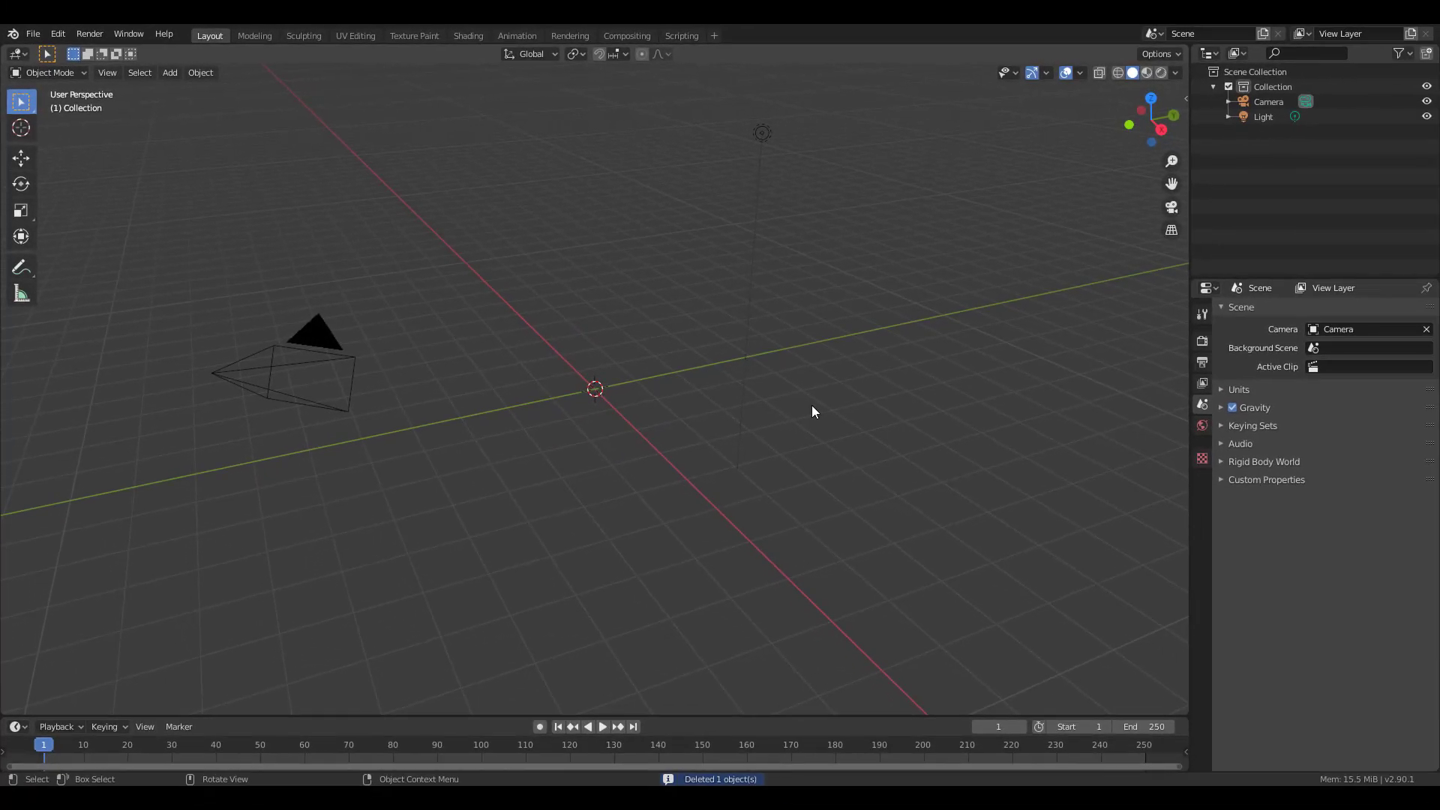
key(n)
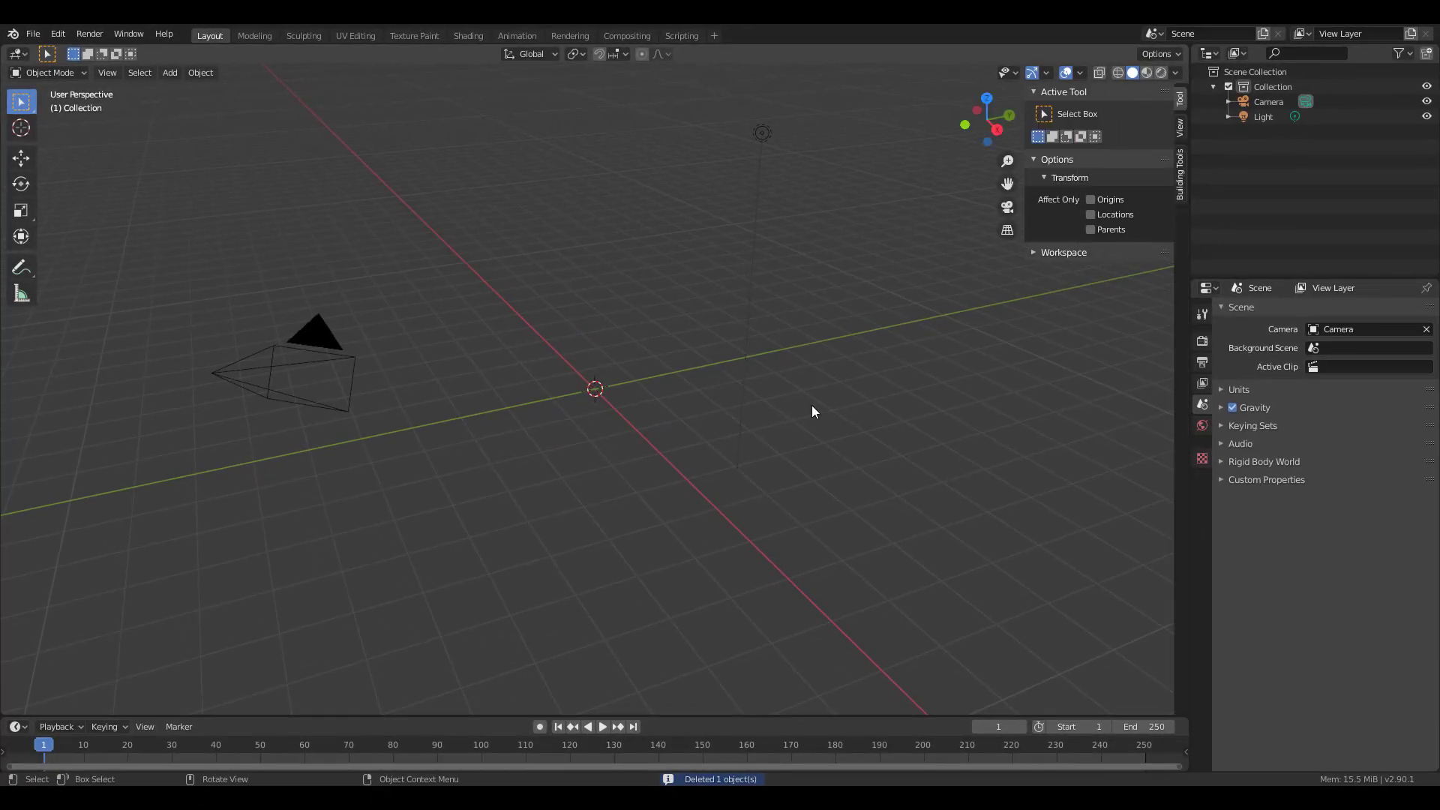
click(1180, 186)
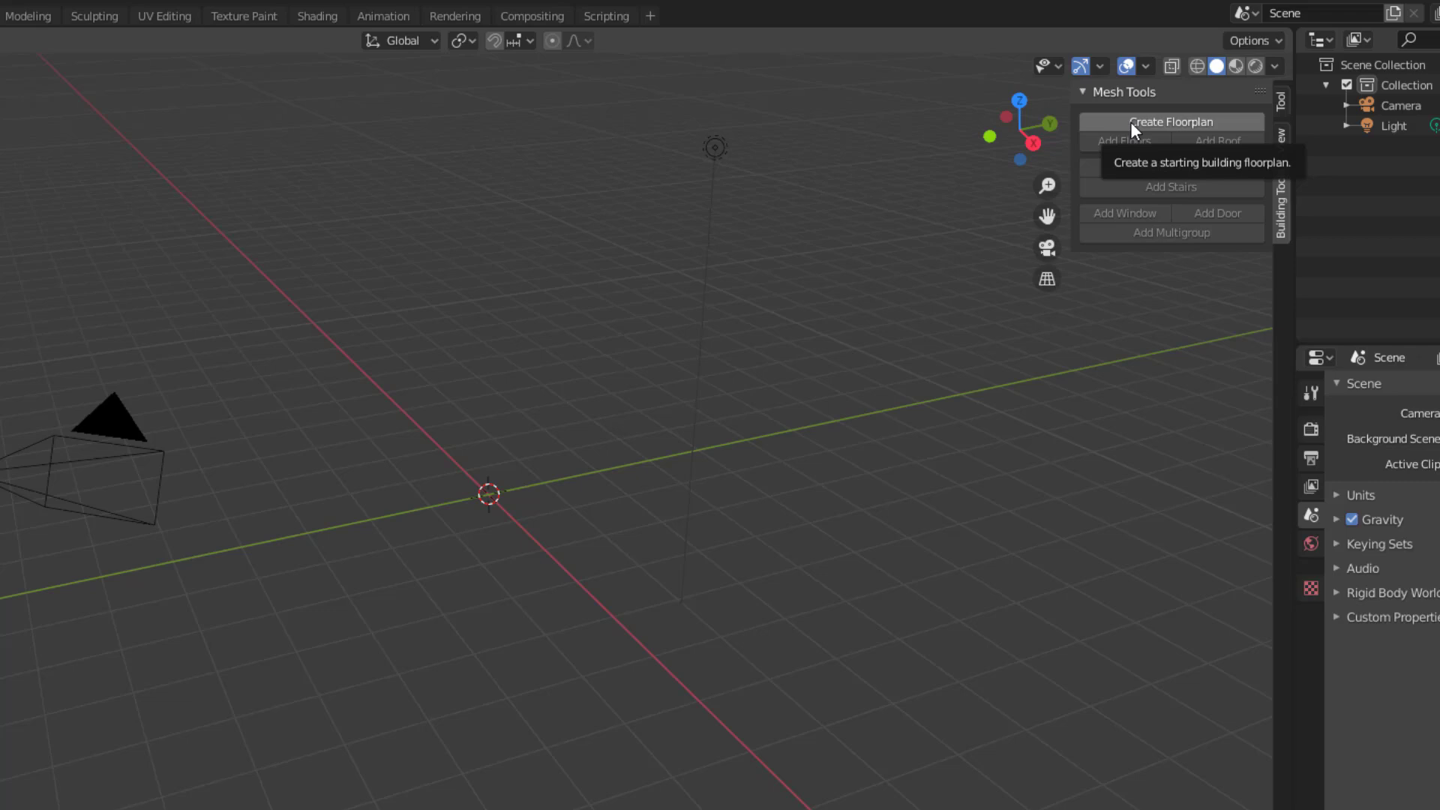
Create a Building Tools floorplan and expand its operator settings panel
click(1131, 121)
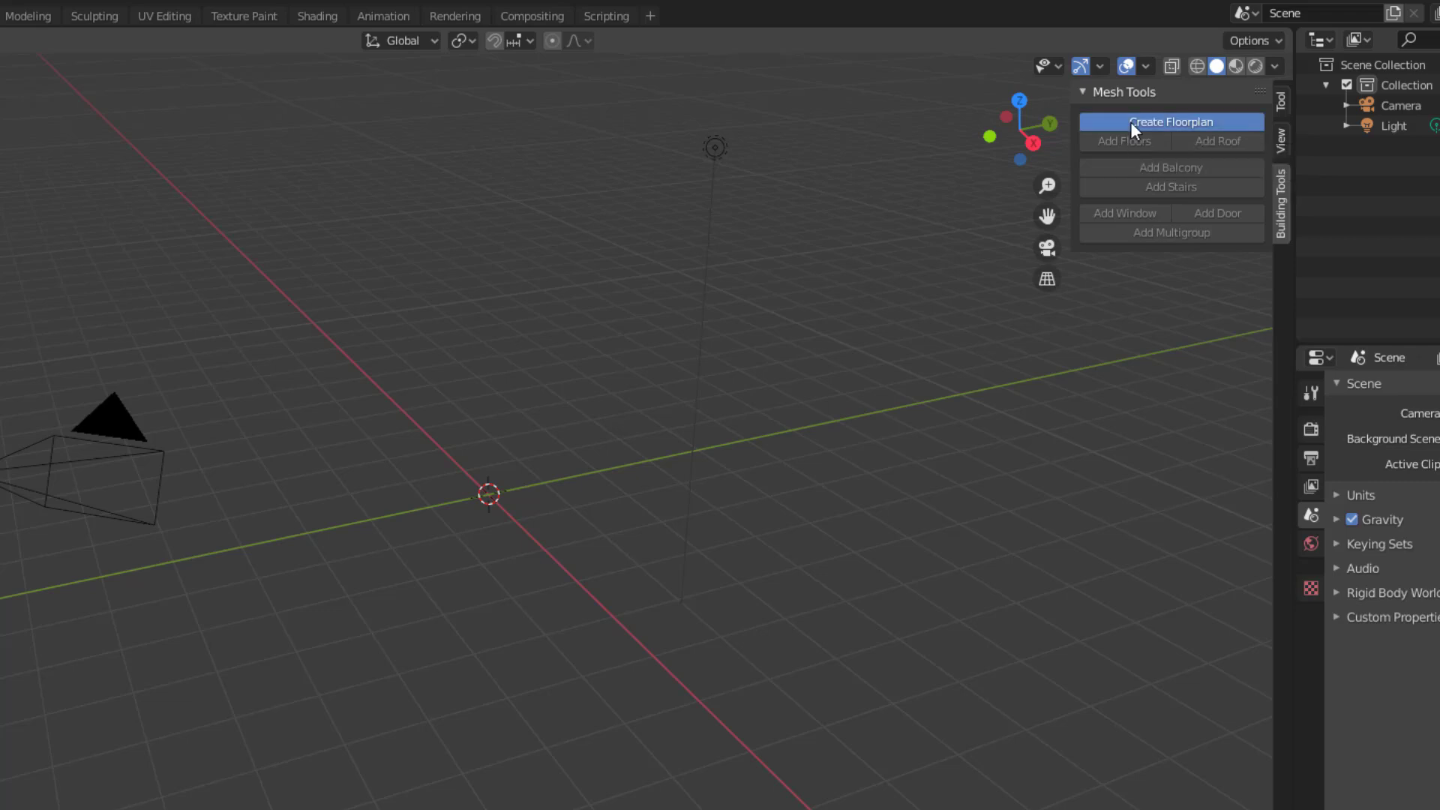
middle_drag(745, 592, 510, 564)
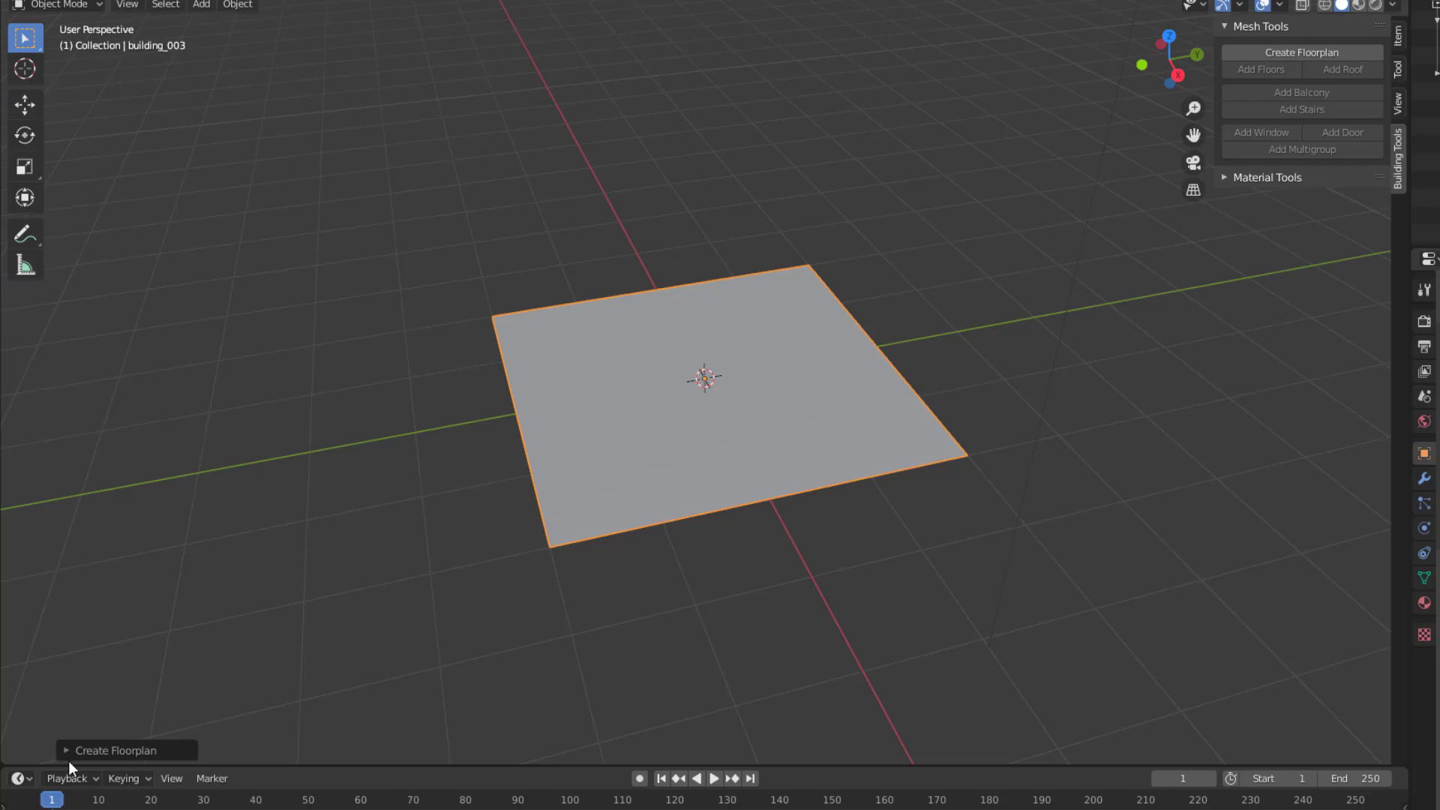
click(69, 749)
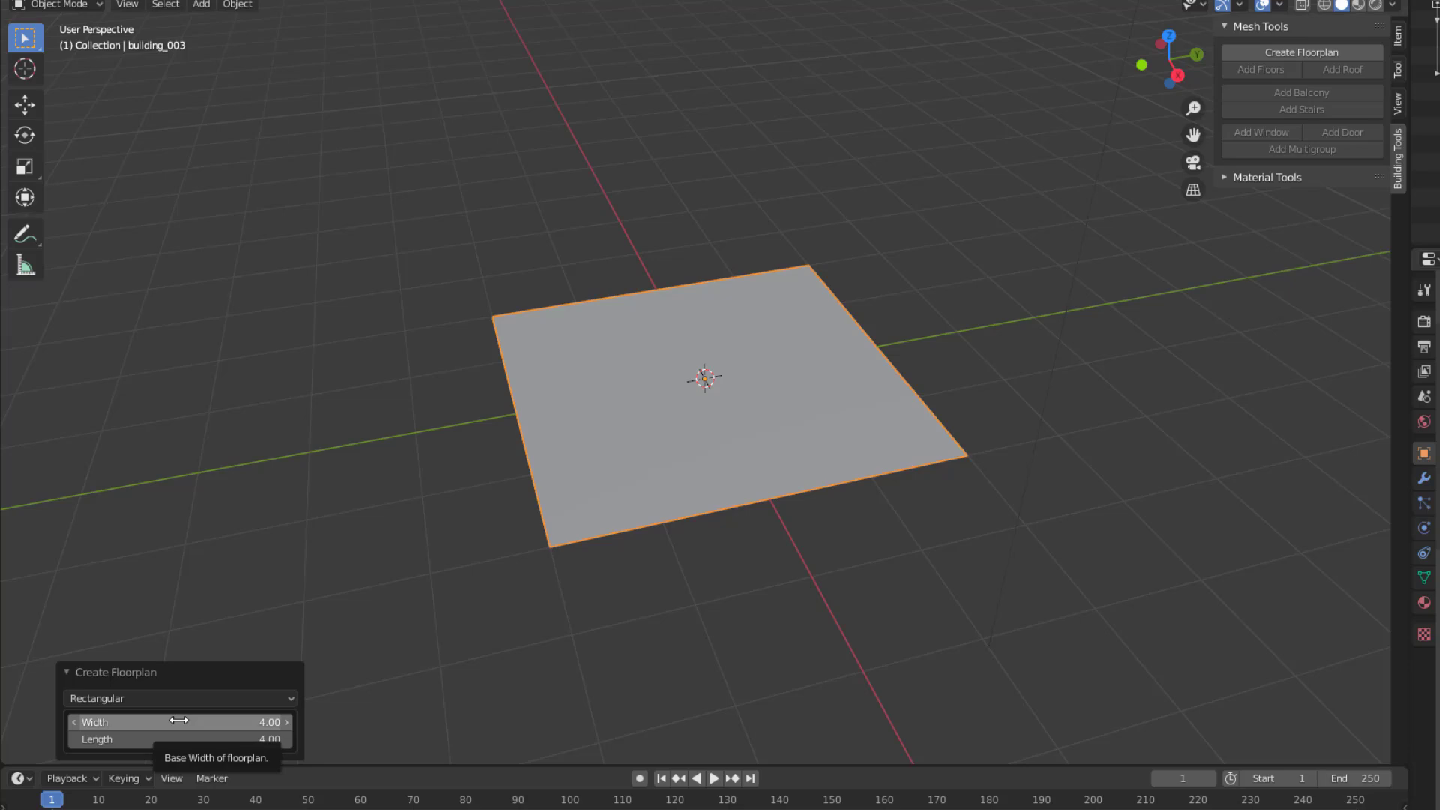
Try the Circular, Composite and H-Shaped floorplan types in turn
click(186, 700)
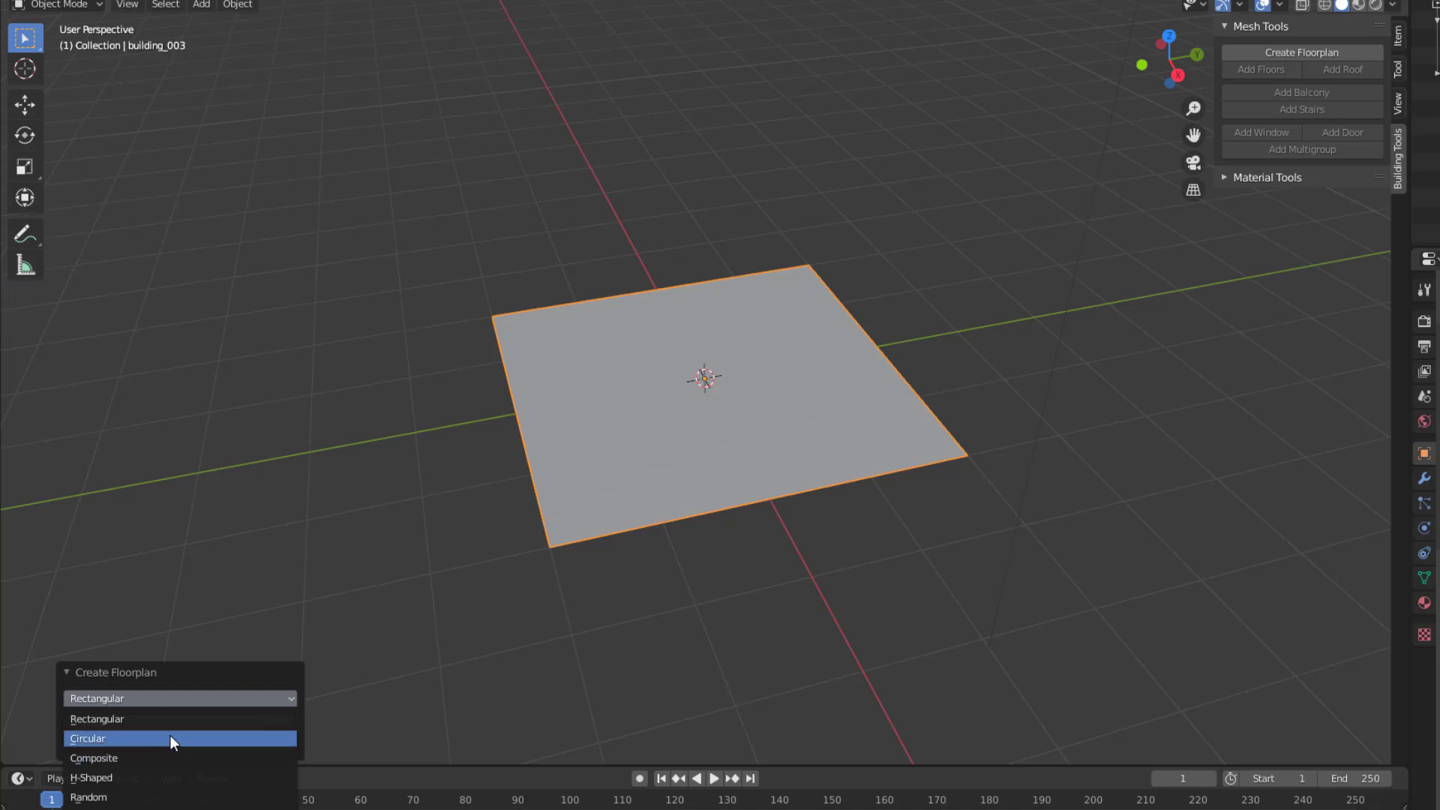
click(169, 737)
click(183, 673)
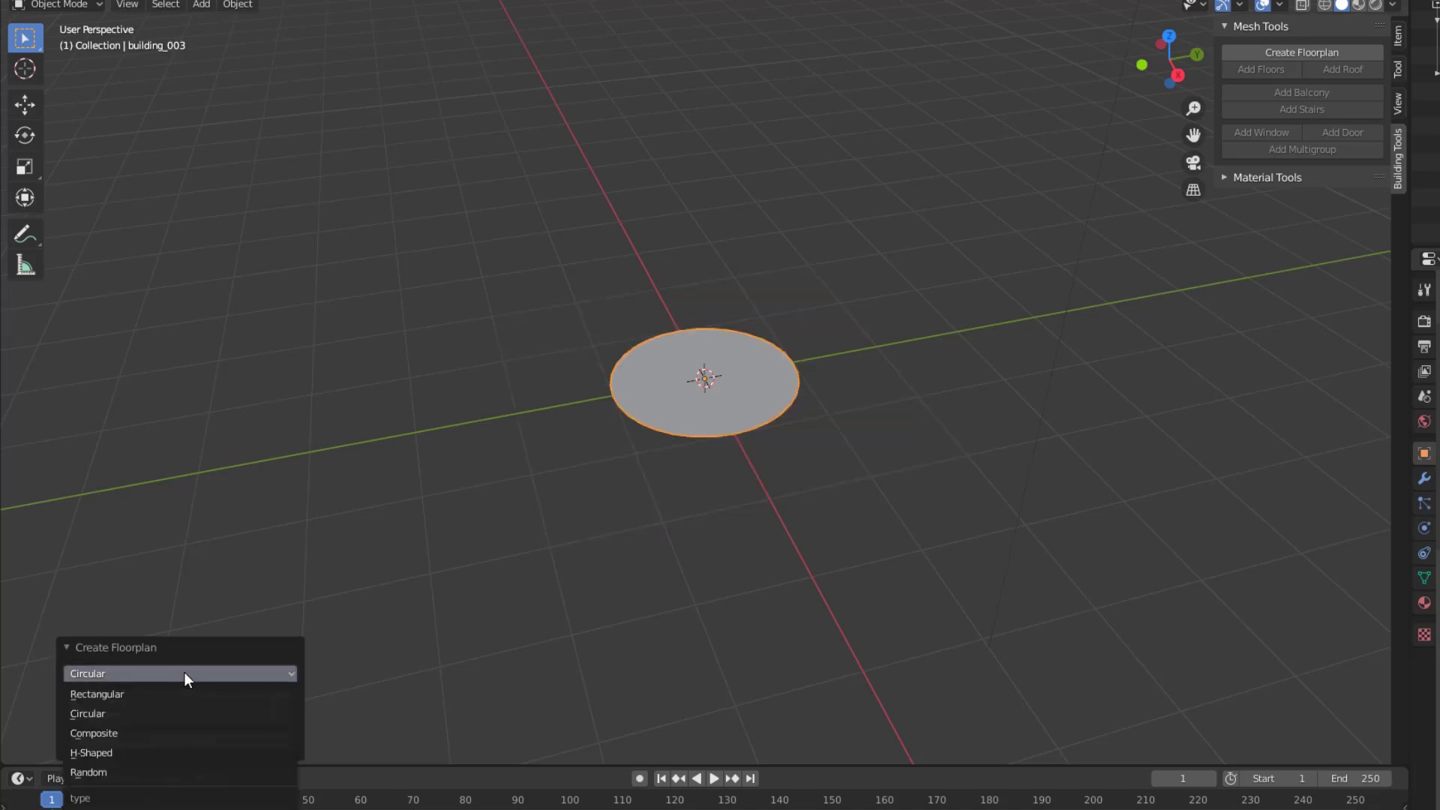
click(173, 738)
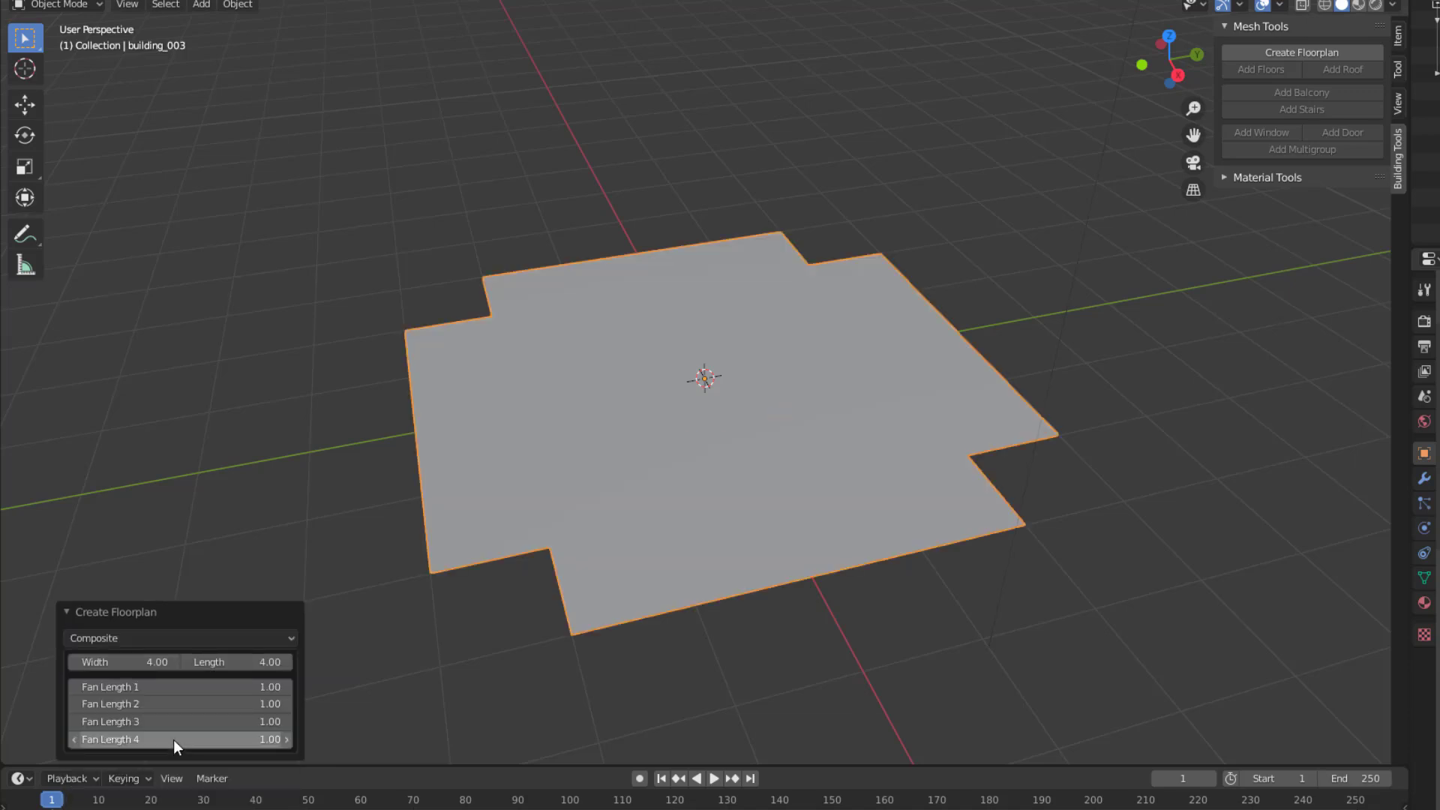
click(168, 638)
click(141, 713)
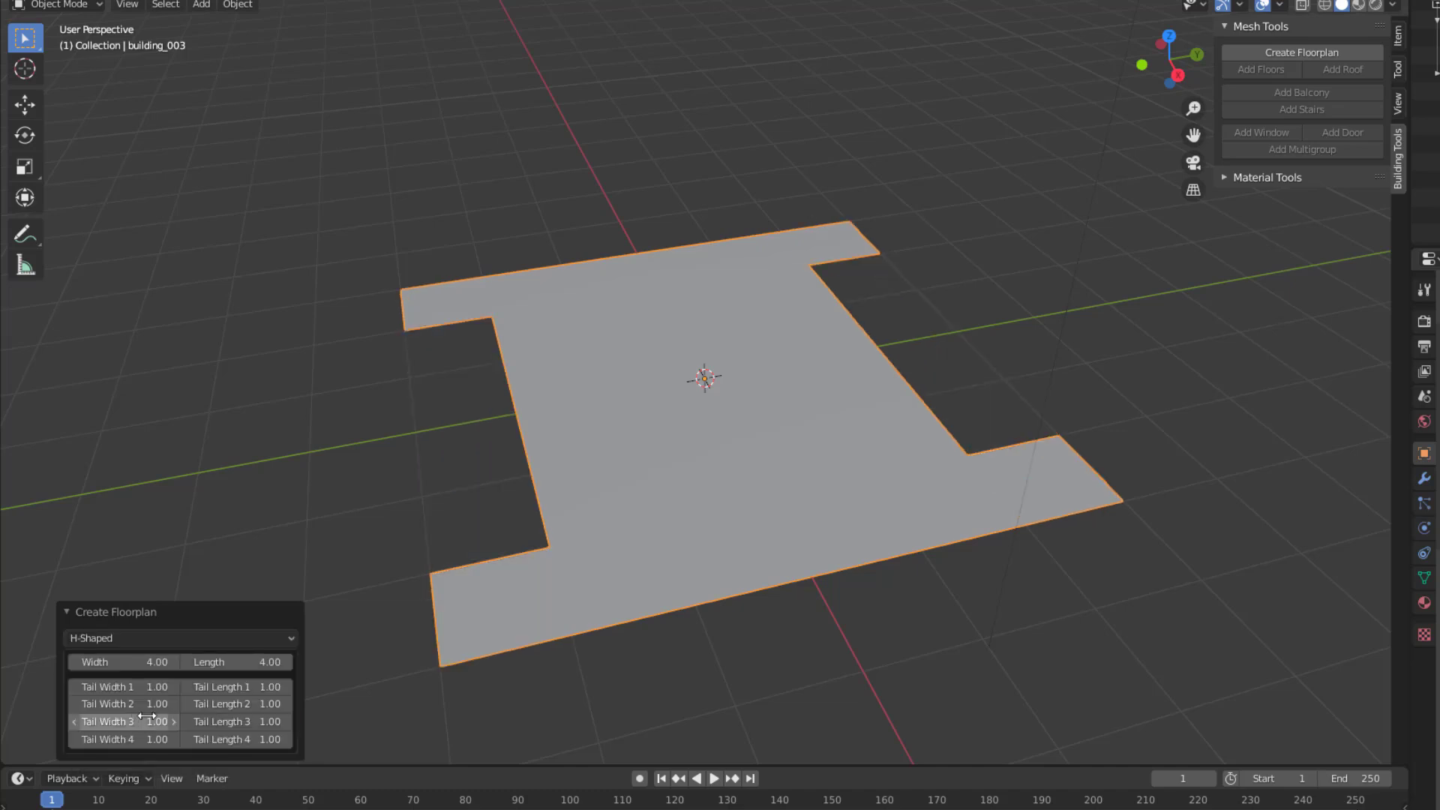
click(201, 637)
Switch to a Random floorplan with seed 53, width 6.04 and length 2.83
click(147, 741)
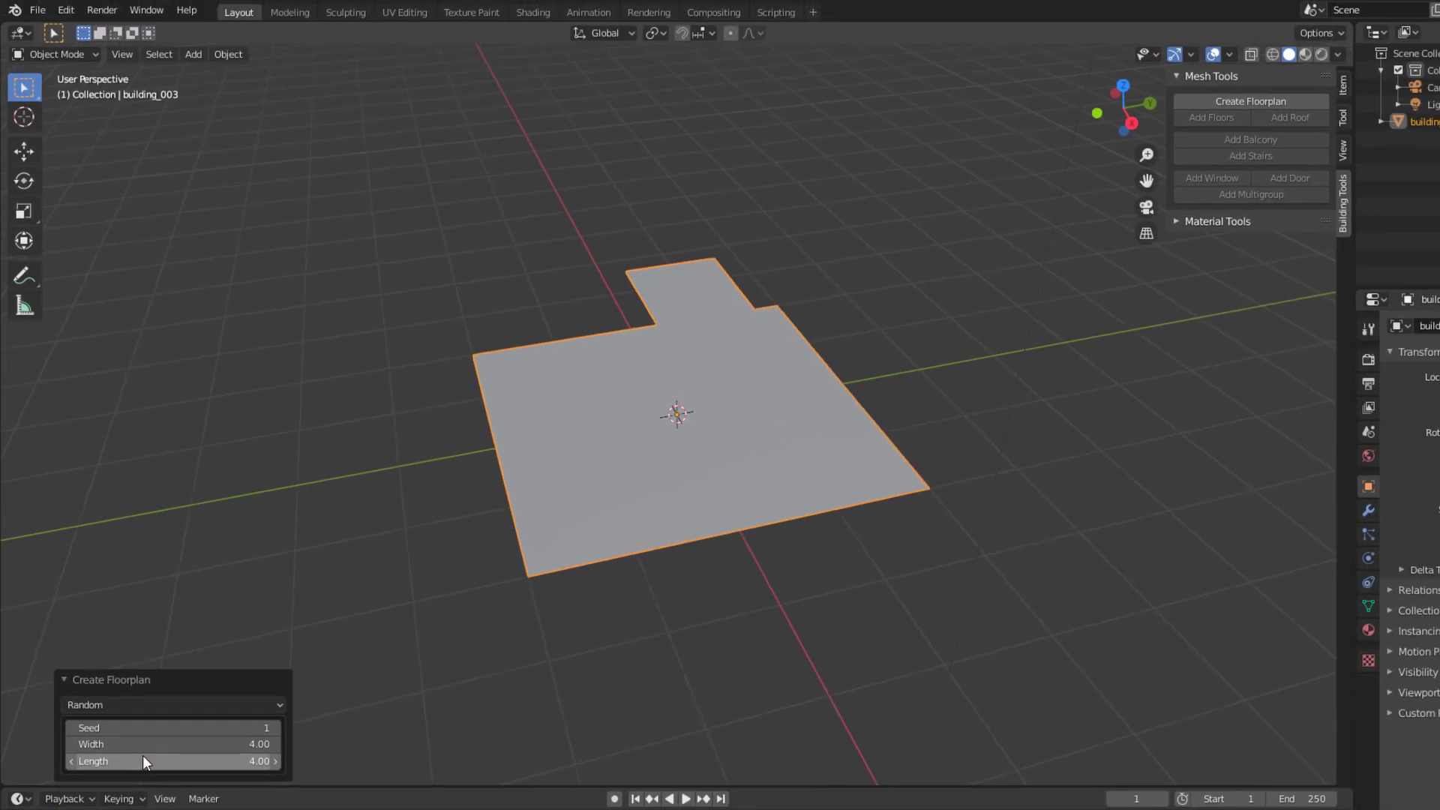
drag(140, 726, 153, 761)
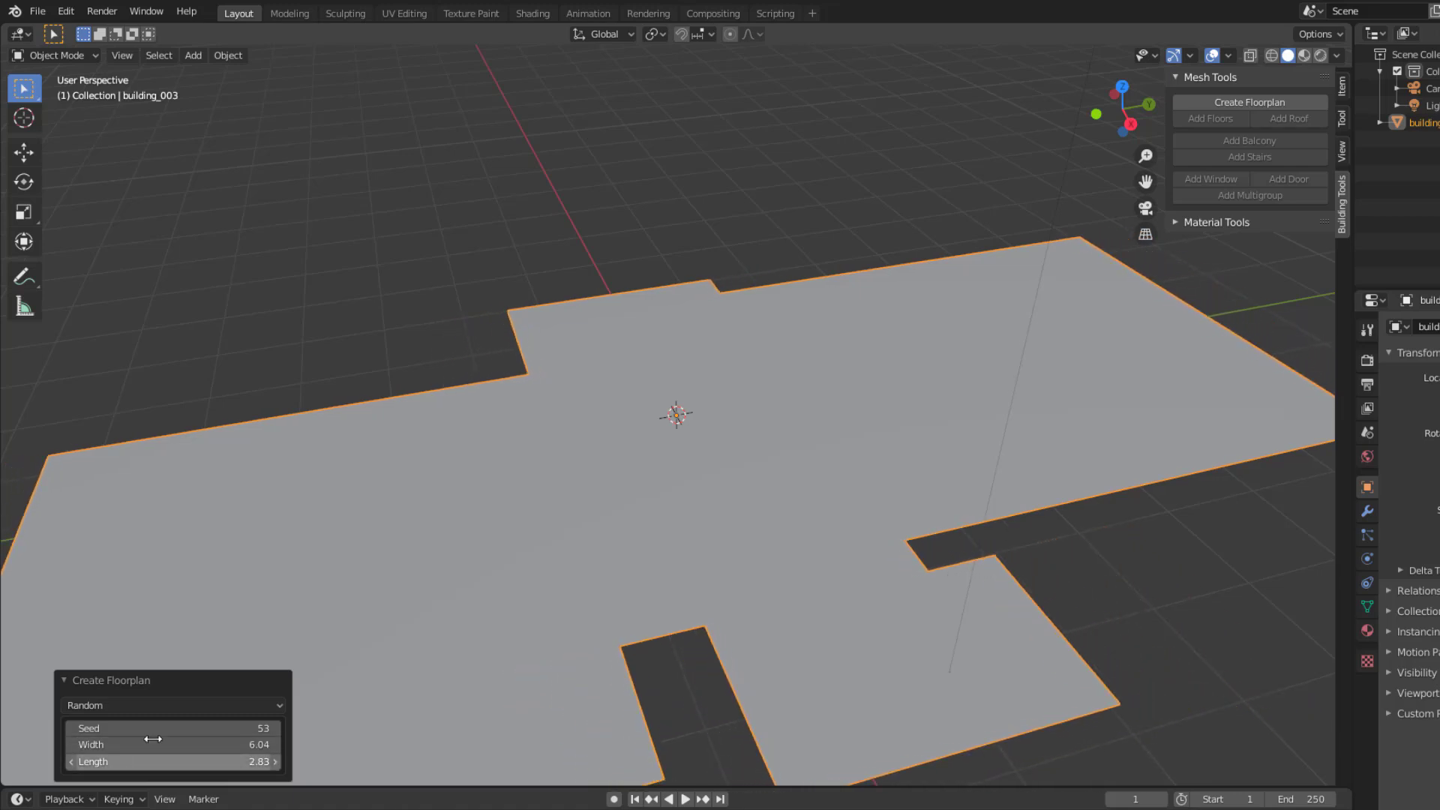
scroll(709, 550, down, 4)
middle_drag(709, 550, 650, 563)
scroll(663, 493, up, 4)
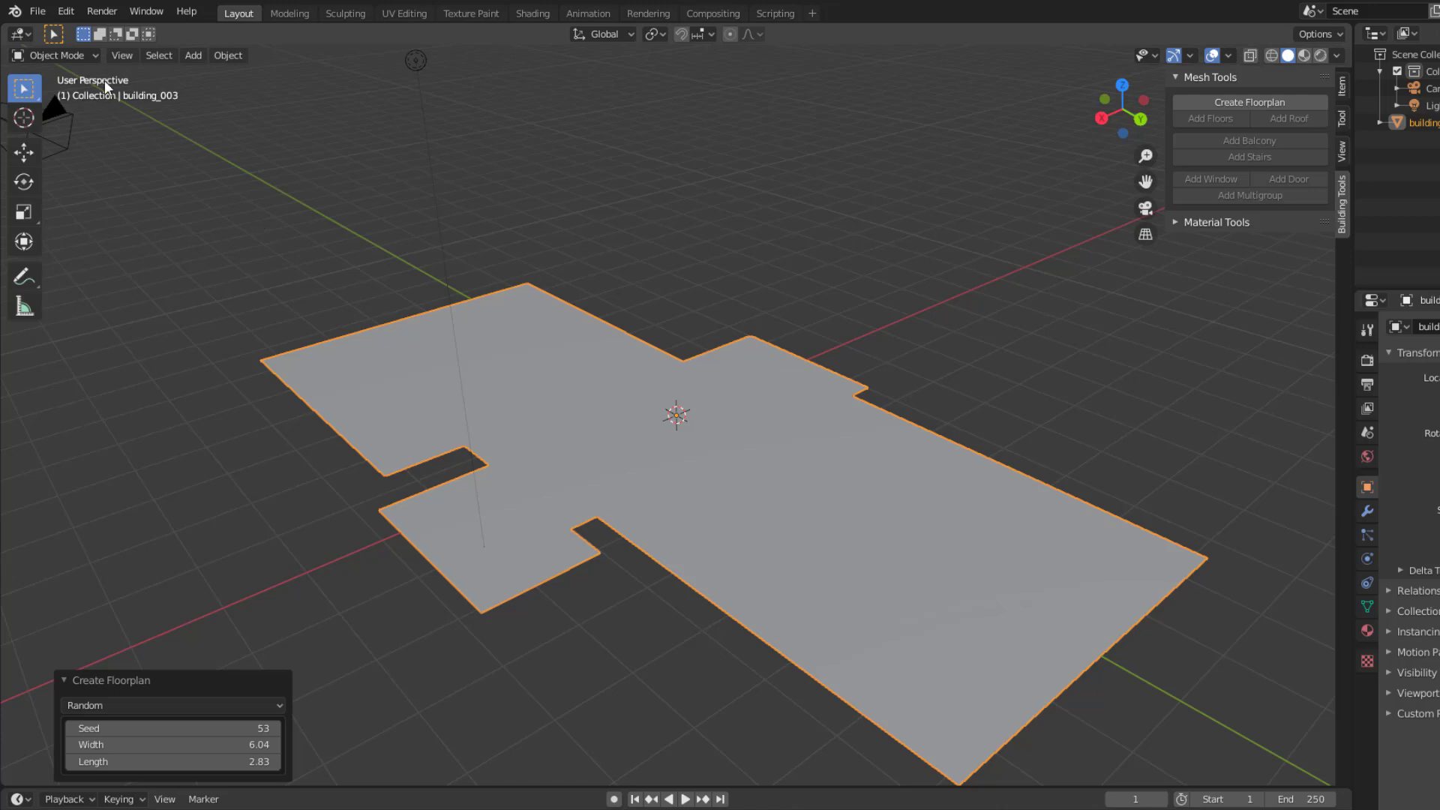
click(80, 55)
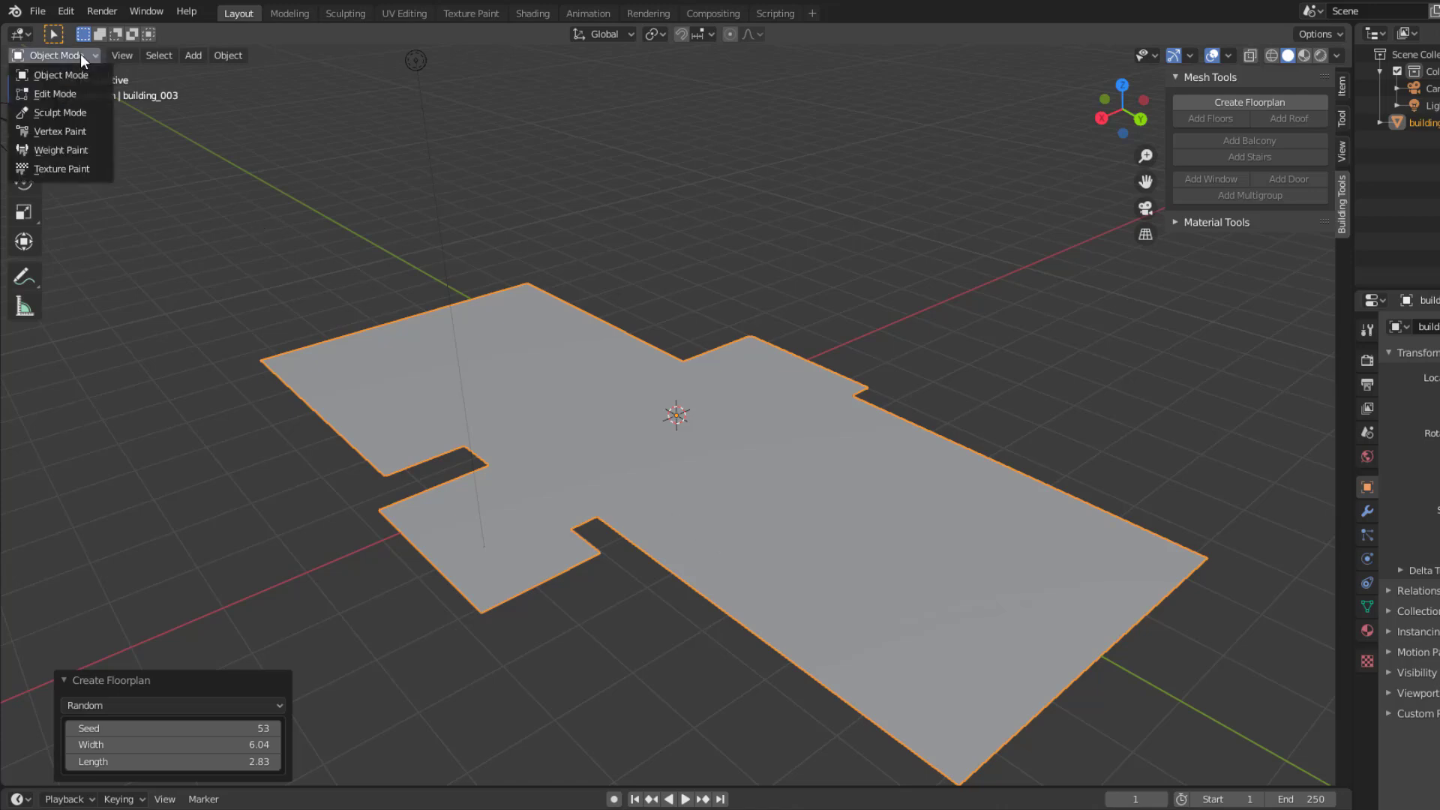
Put the floorplan into Edit Mode, dropping back to Object Mode once before re-entering
click(66, 96)
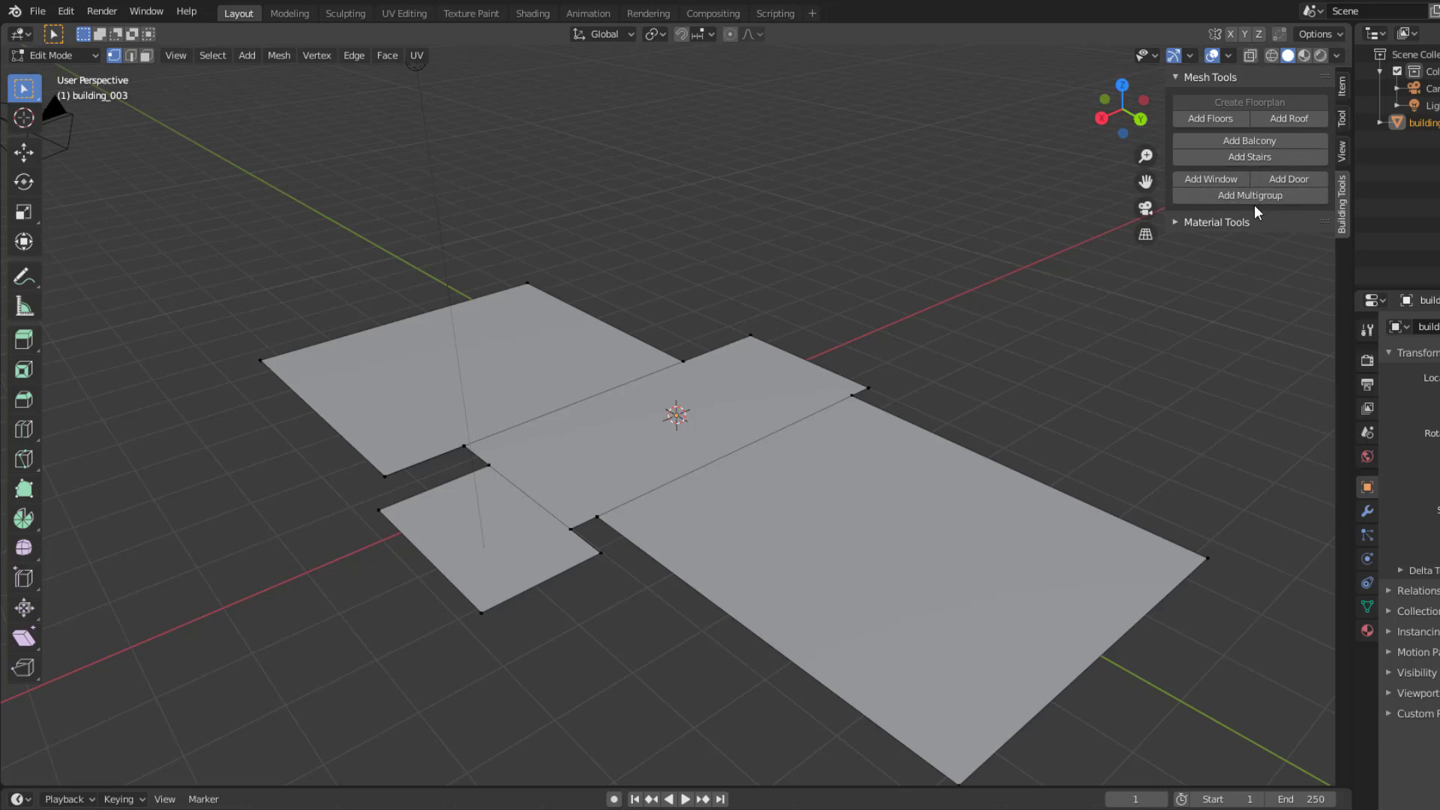
click(52, 54)
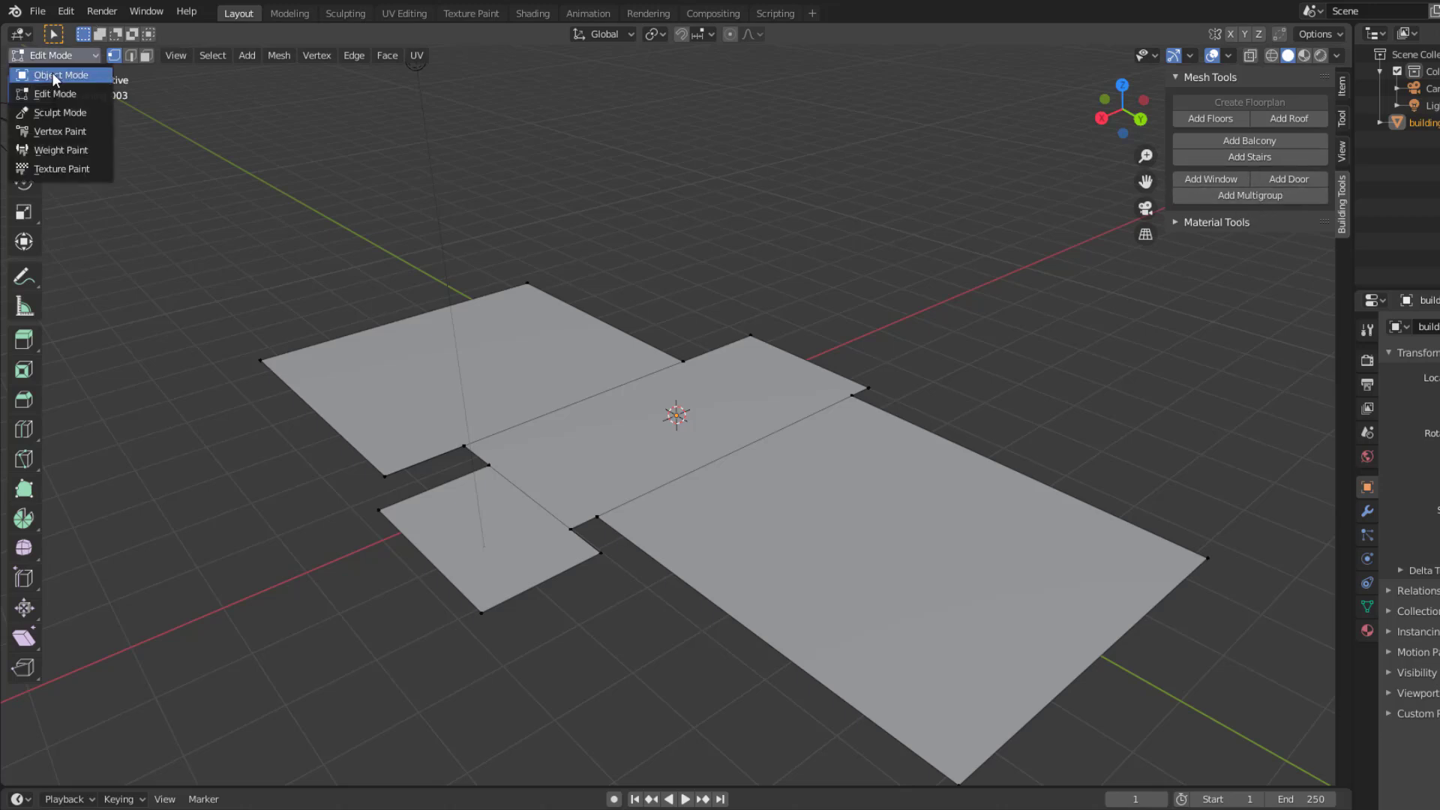
click(55, 74)
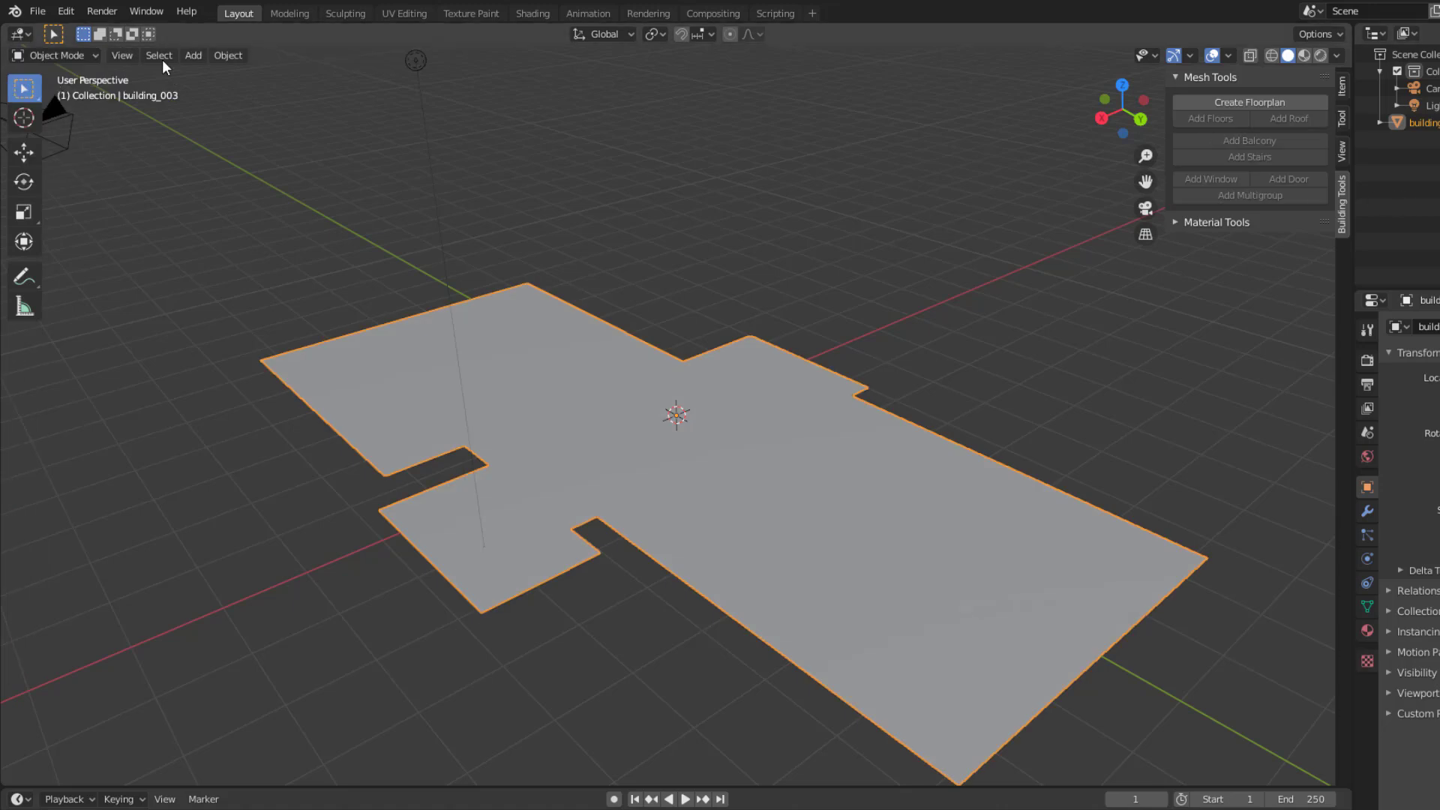
click(75, 55)
click(56, 93)
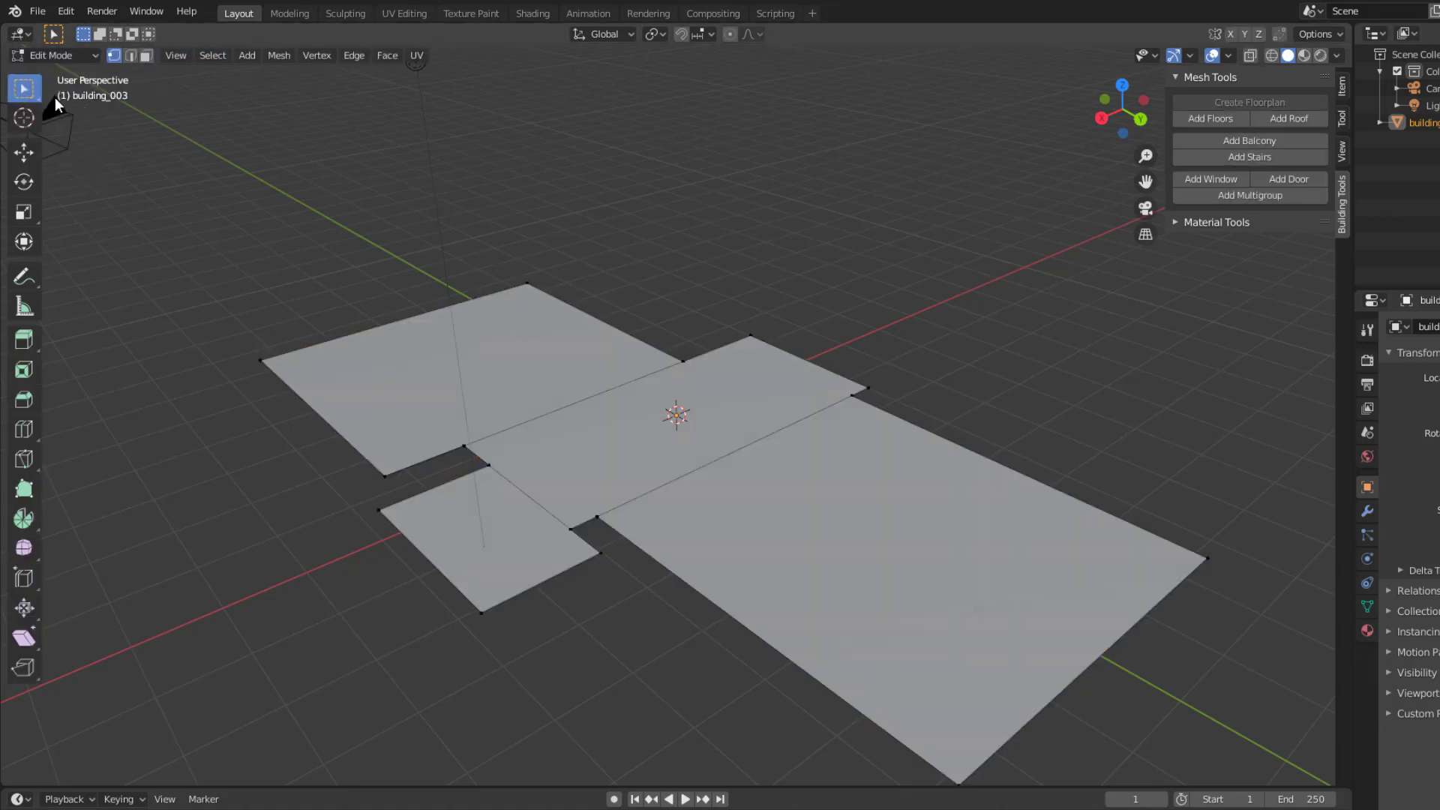
Add floors with slabs, setting Floor Count to 3 and Floor Height to 2.63
click(1207, 118)
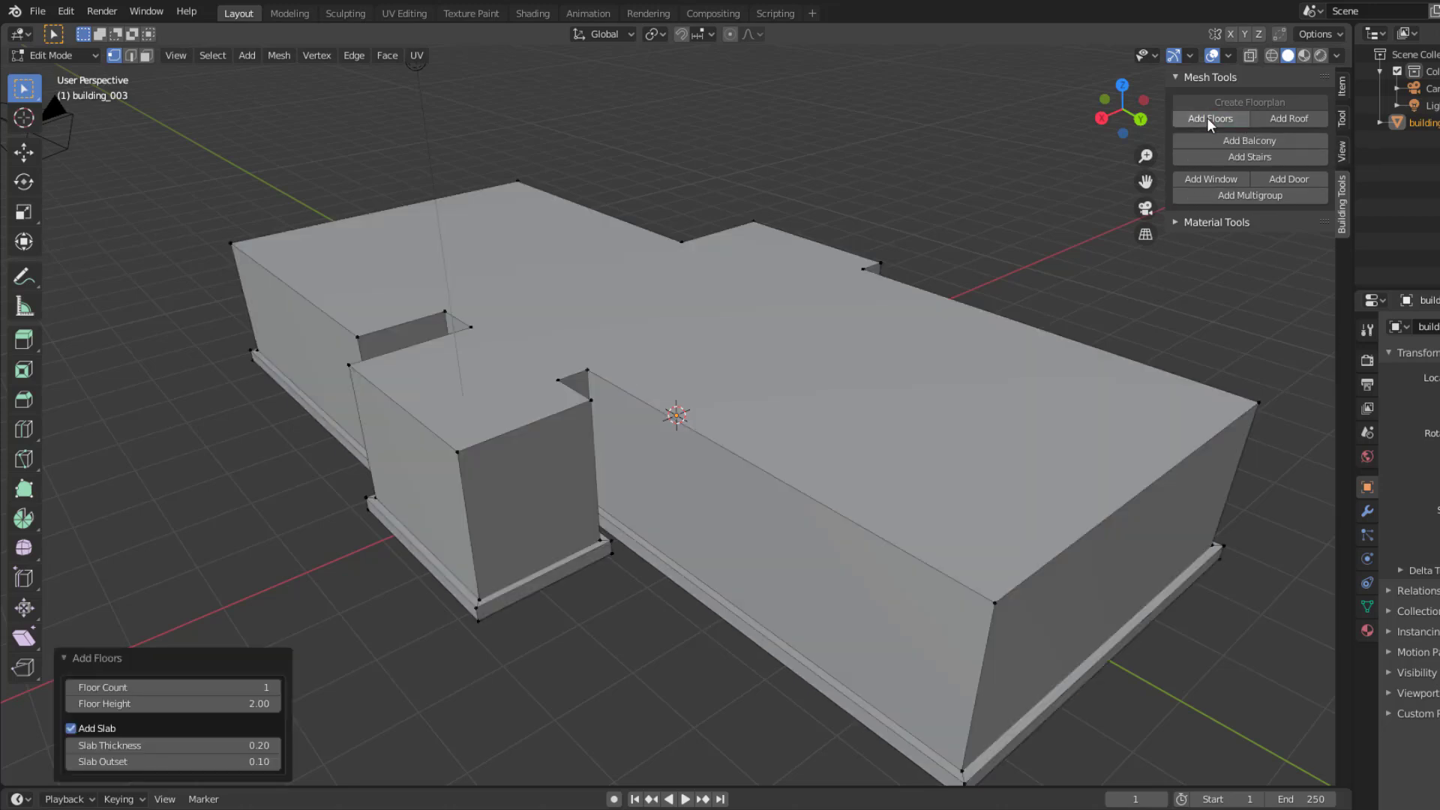
middle_drag(765, 346, 756, 305)
scroll(756, 305, down, 3)
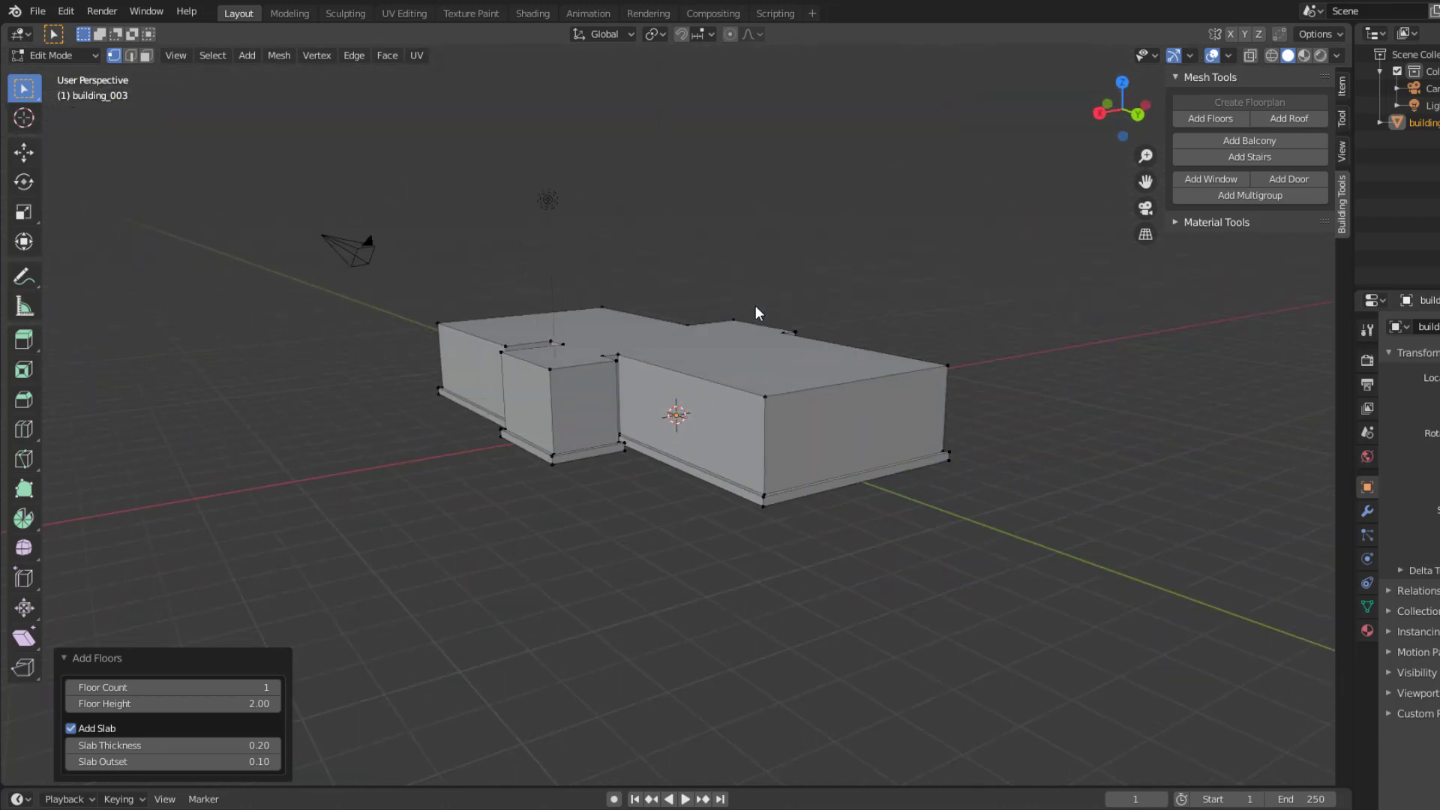
click(275, 687)
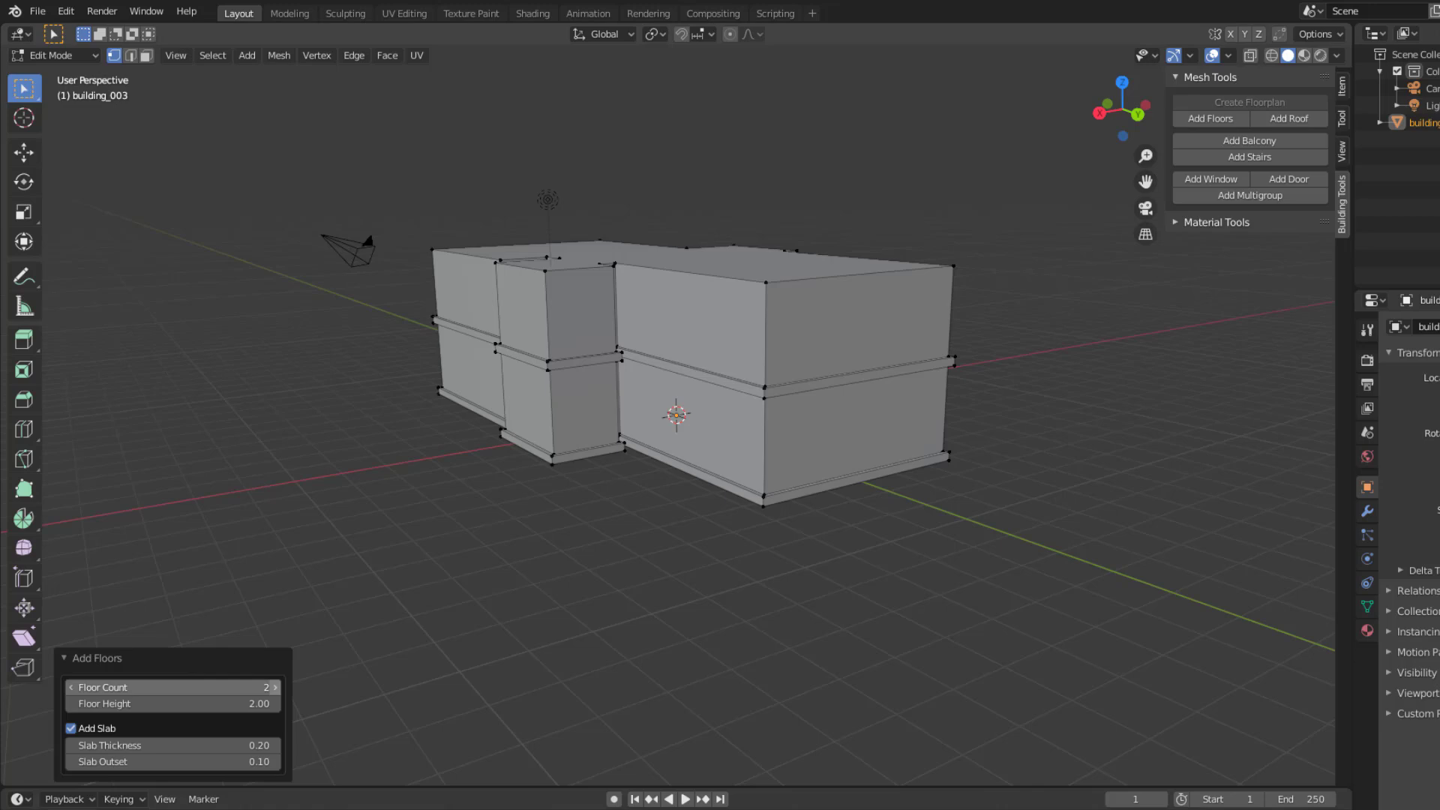
click(275, 687)
mouse_move(203, 703)
mouse_down()
mouse_move(255, 703)
mouse_move(189, 703)
mouse_up()
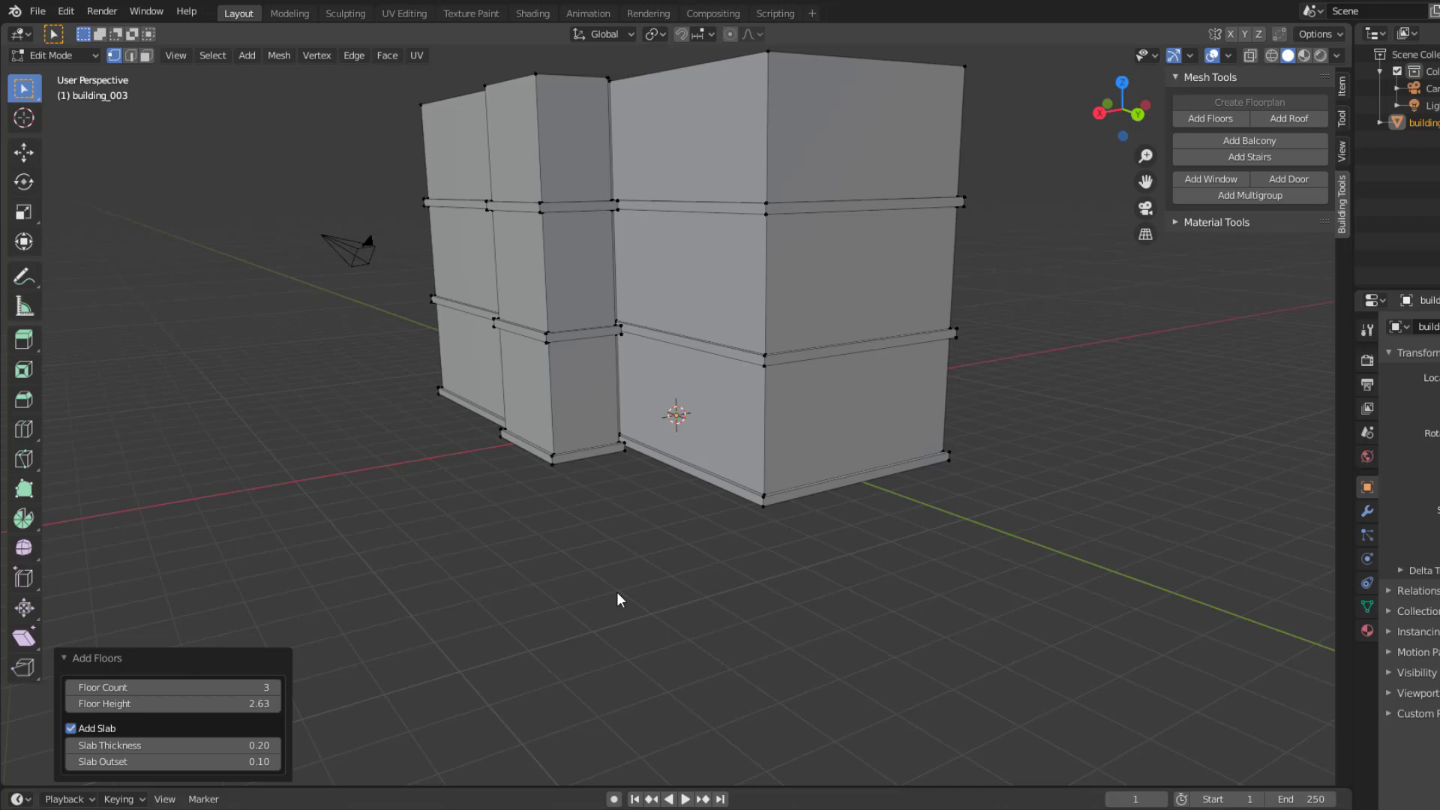
Switch to Face select and select the building's top face
mouse_move(655, 488)
middle_down()
mouse_move(700, 501)
mouse_move(681, 499)
middle_up()
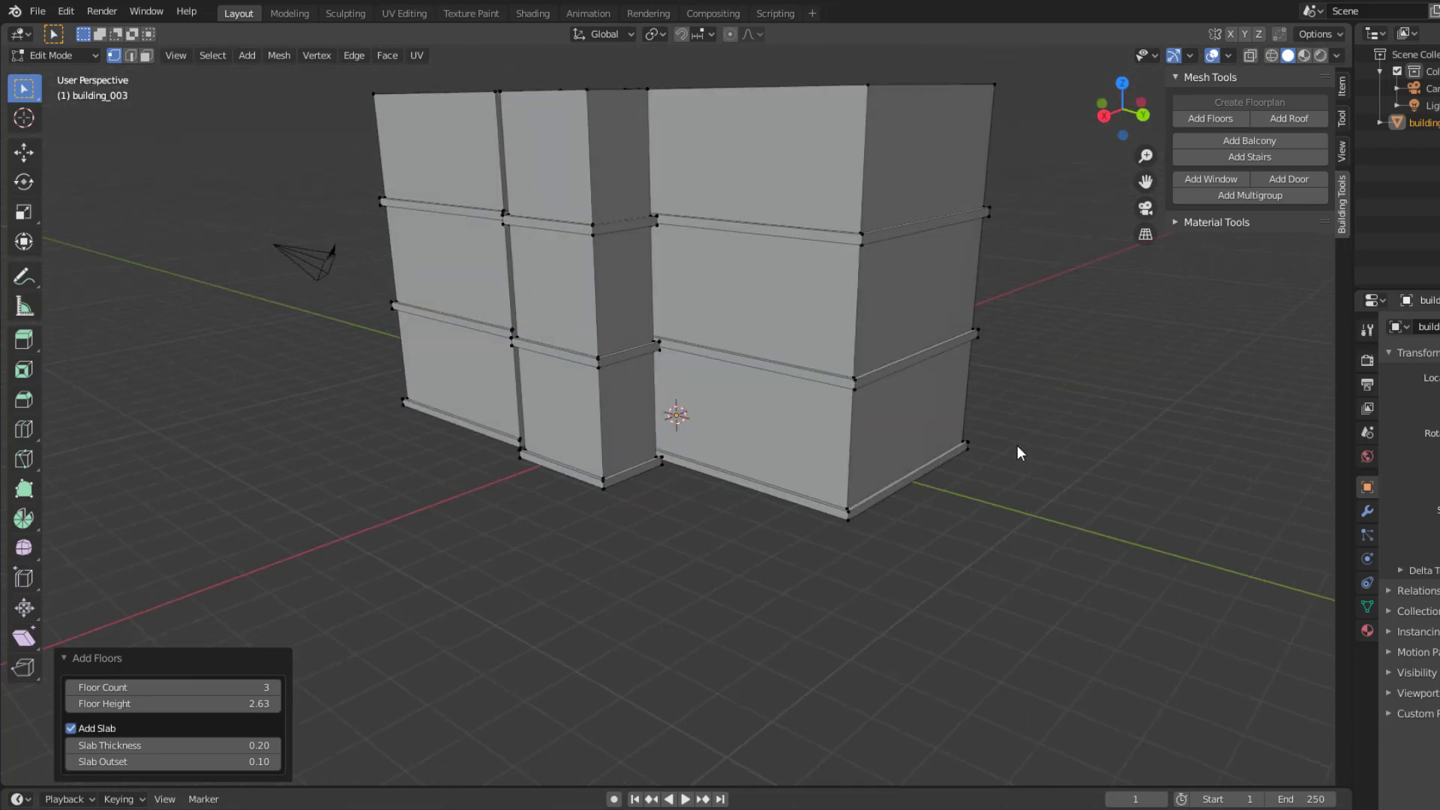
middle_drag(1017, 445, 983, 475)
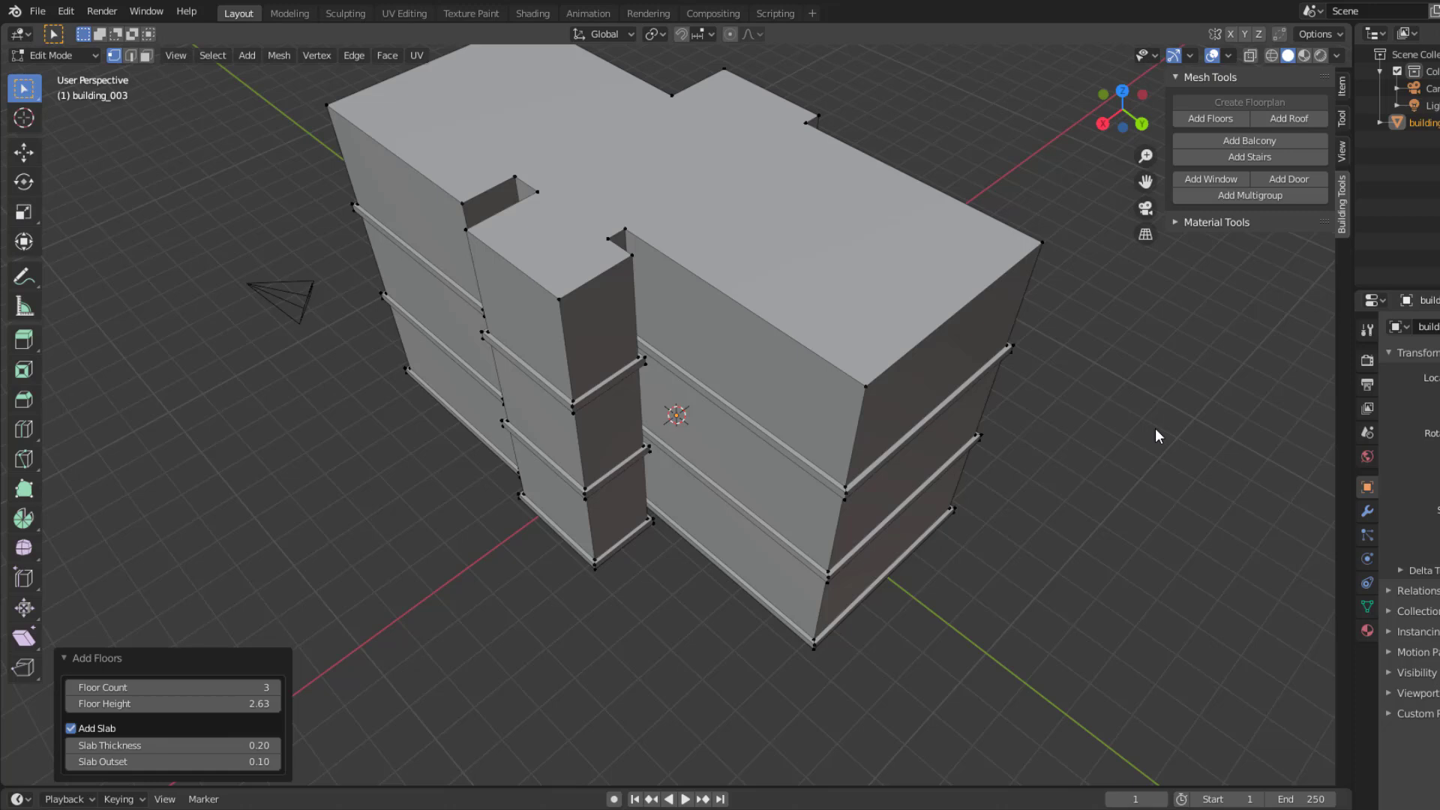
click(146, 57)
click(698, 213)
scroll(975, 394, down, 6)
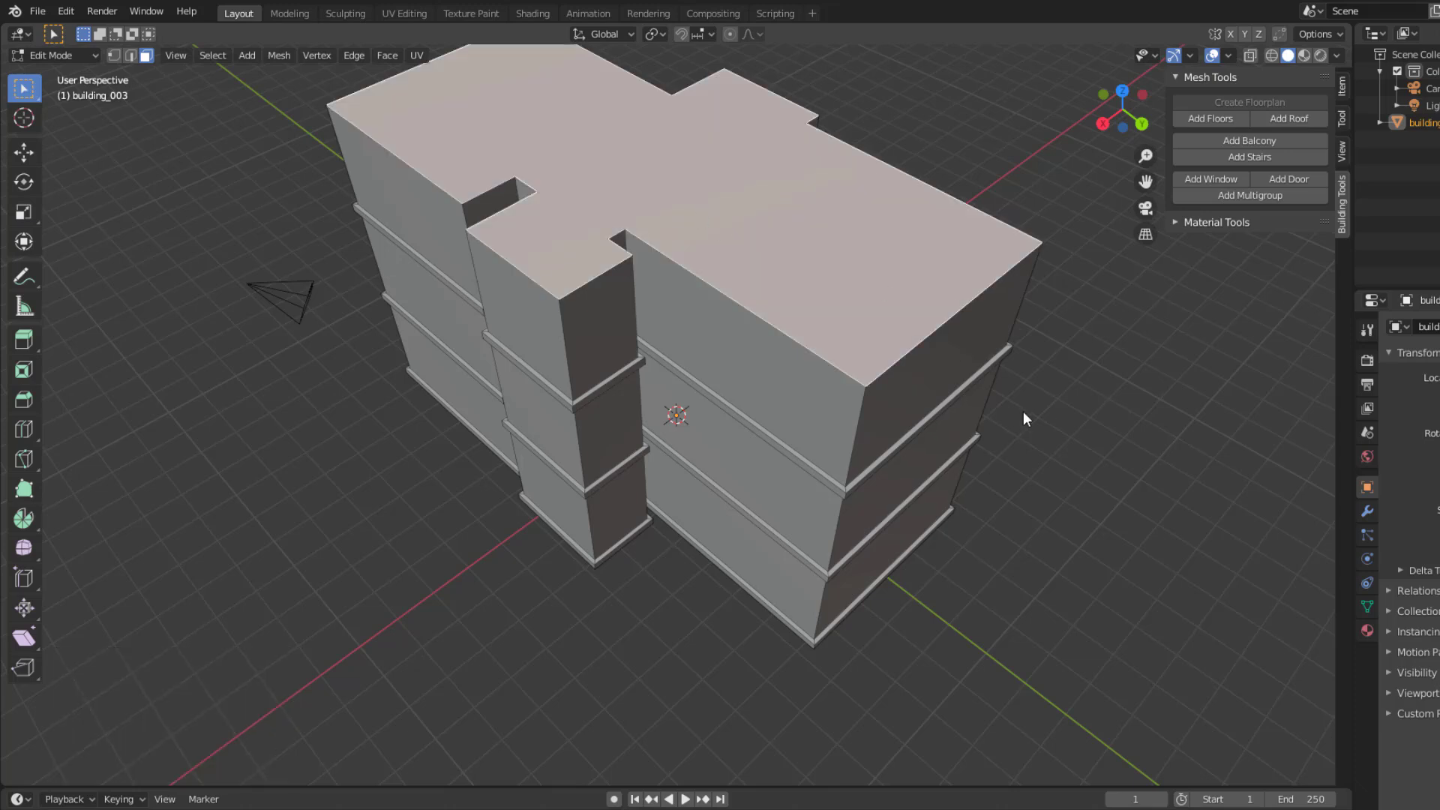
Add a roof on the top face and change its type to Hip
scroll(929, 340, up, 2)
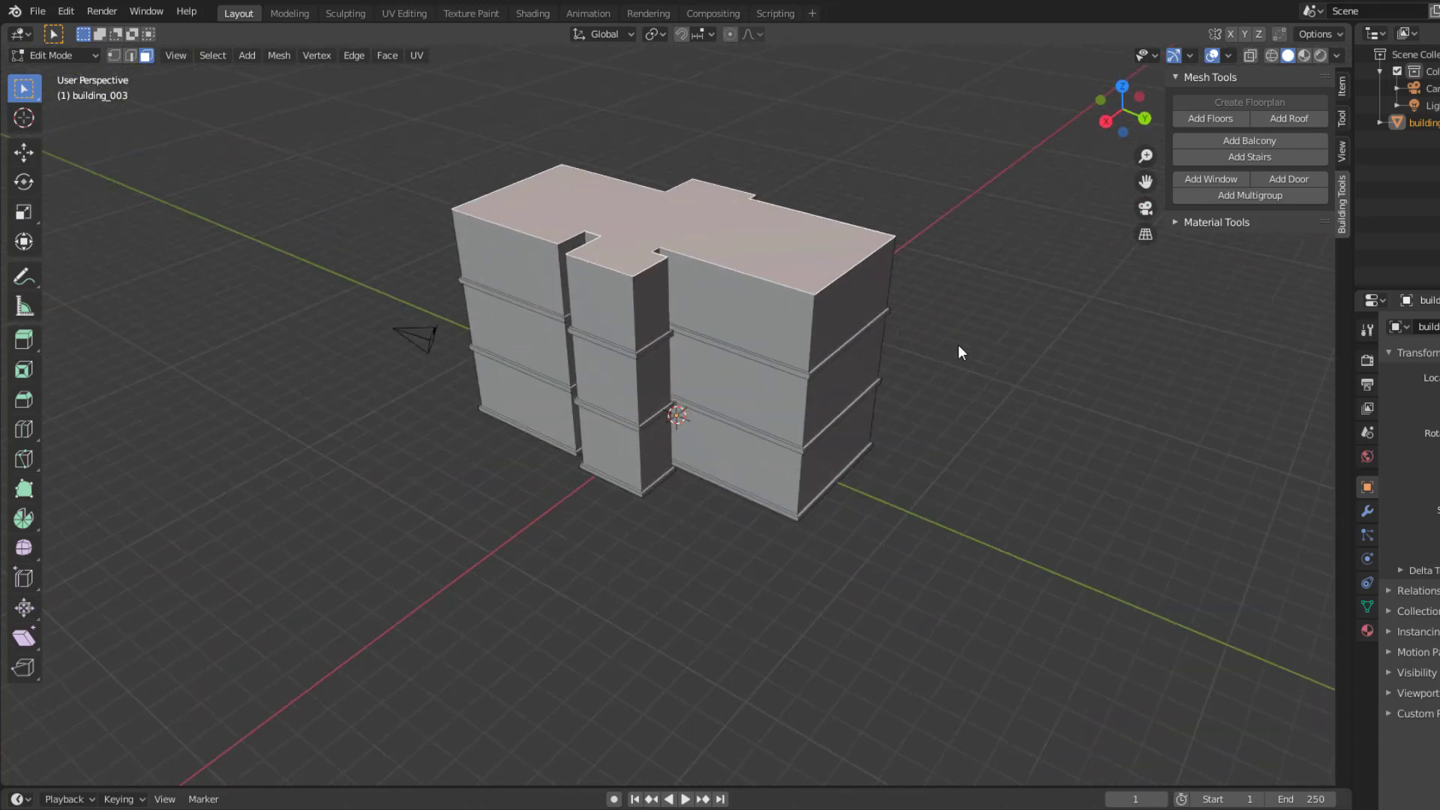
click(1287, 119)
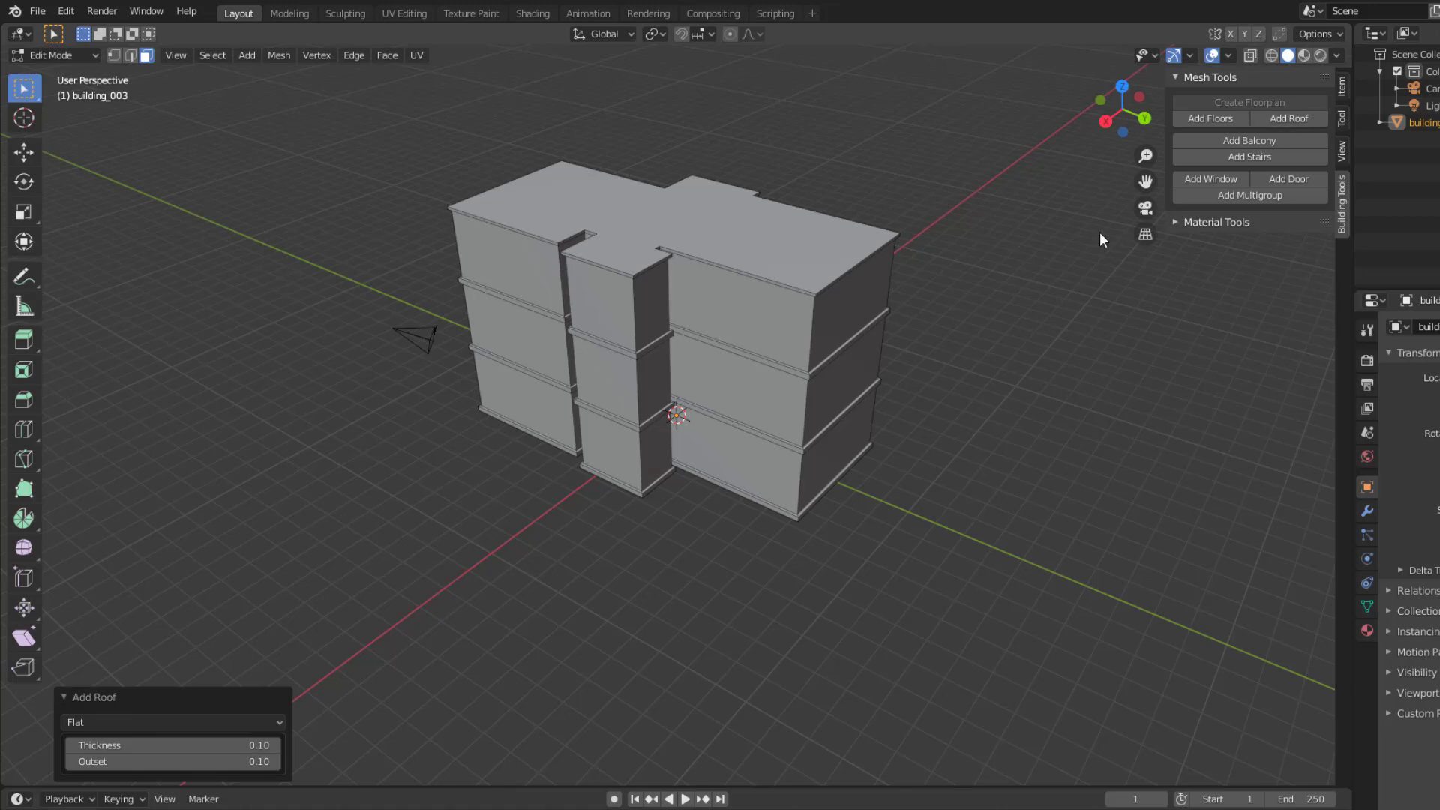
scroll(750, 214, up, 6)
scroll(758, 173, down, 5)
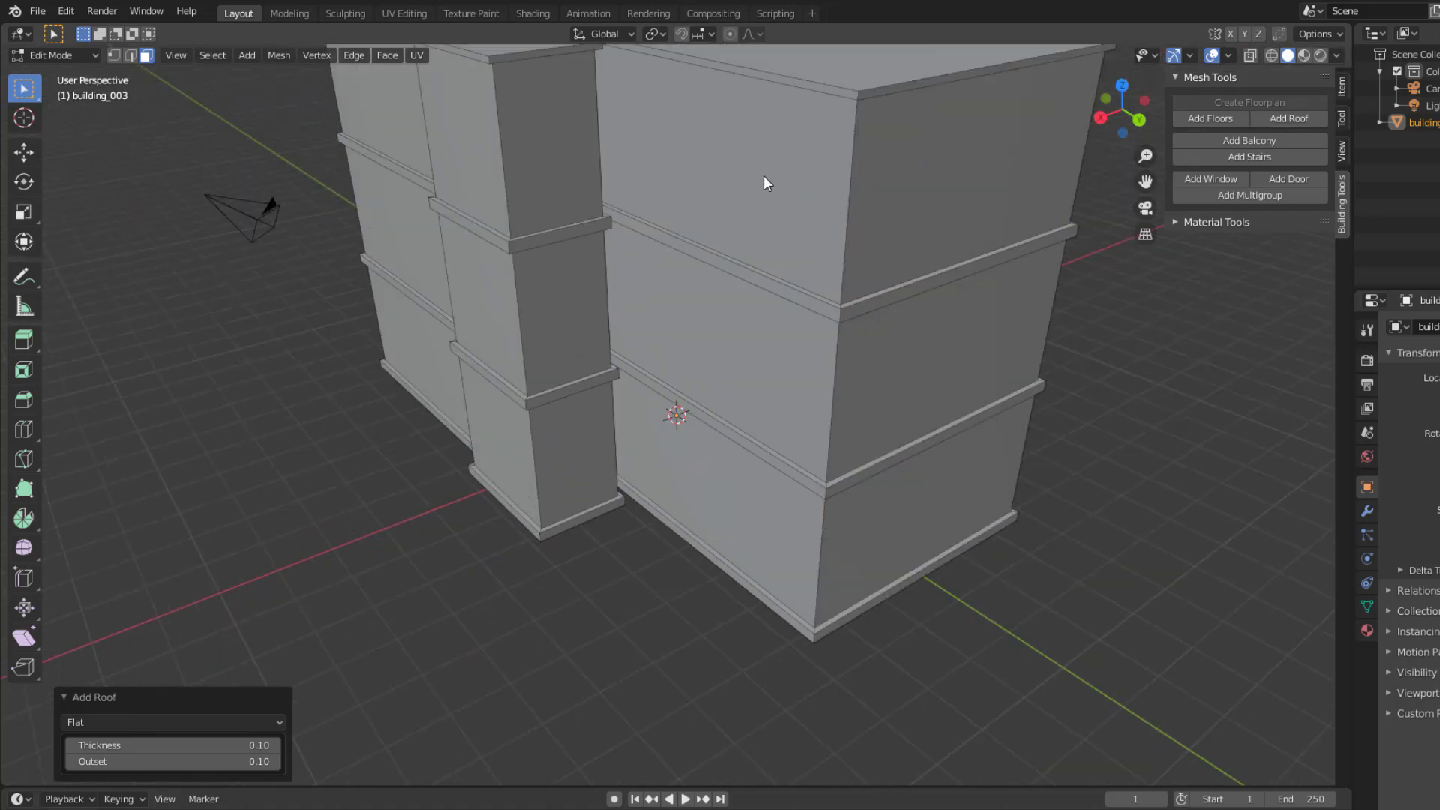
scroll(763, 176, down, 1)
middle_drag(763, 176, 583, 193)
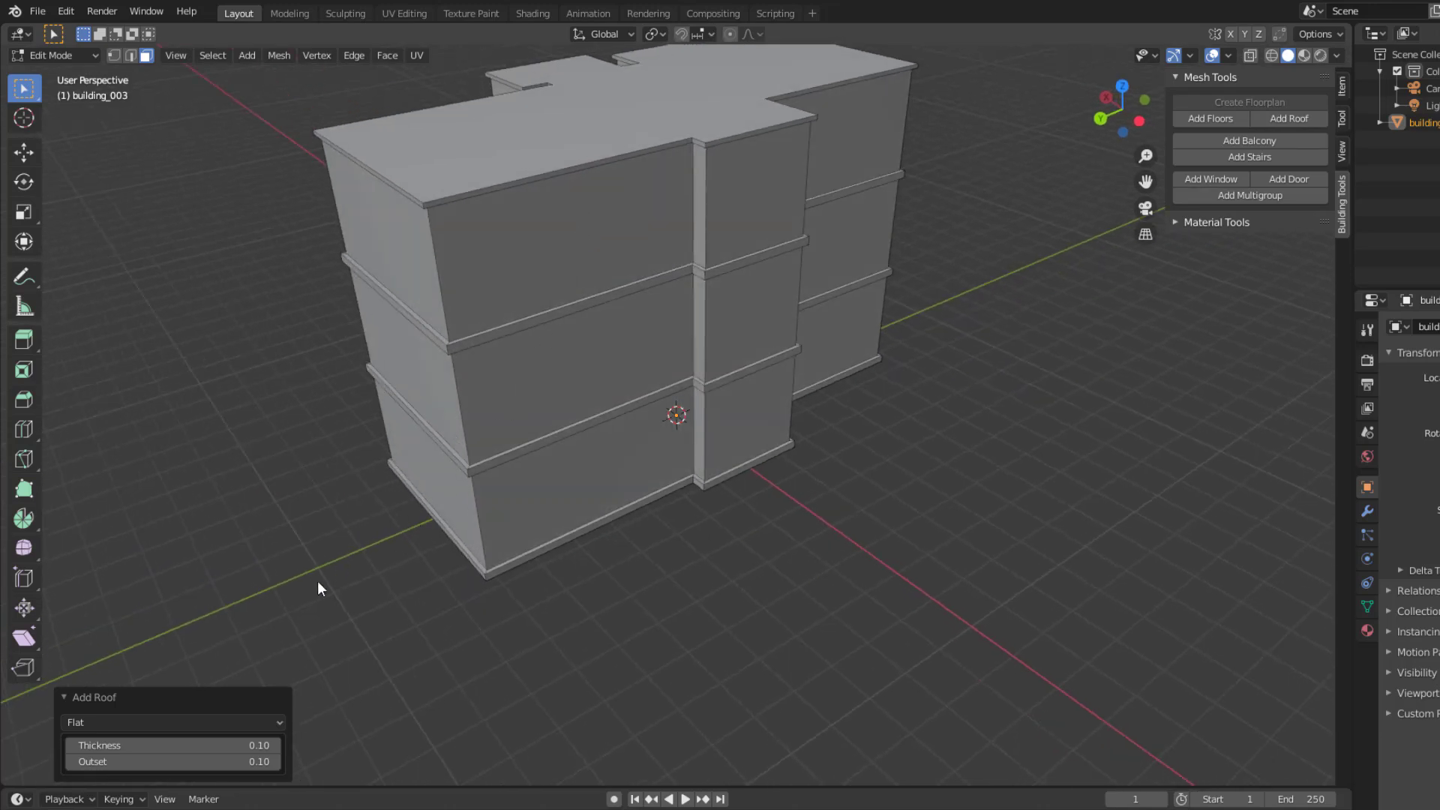
click(273, 720)
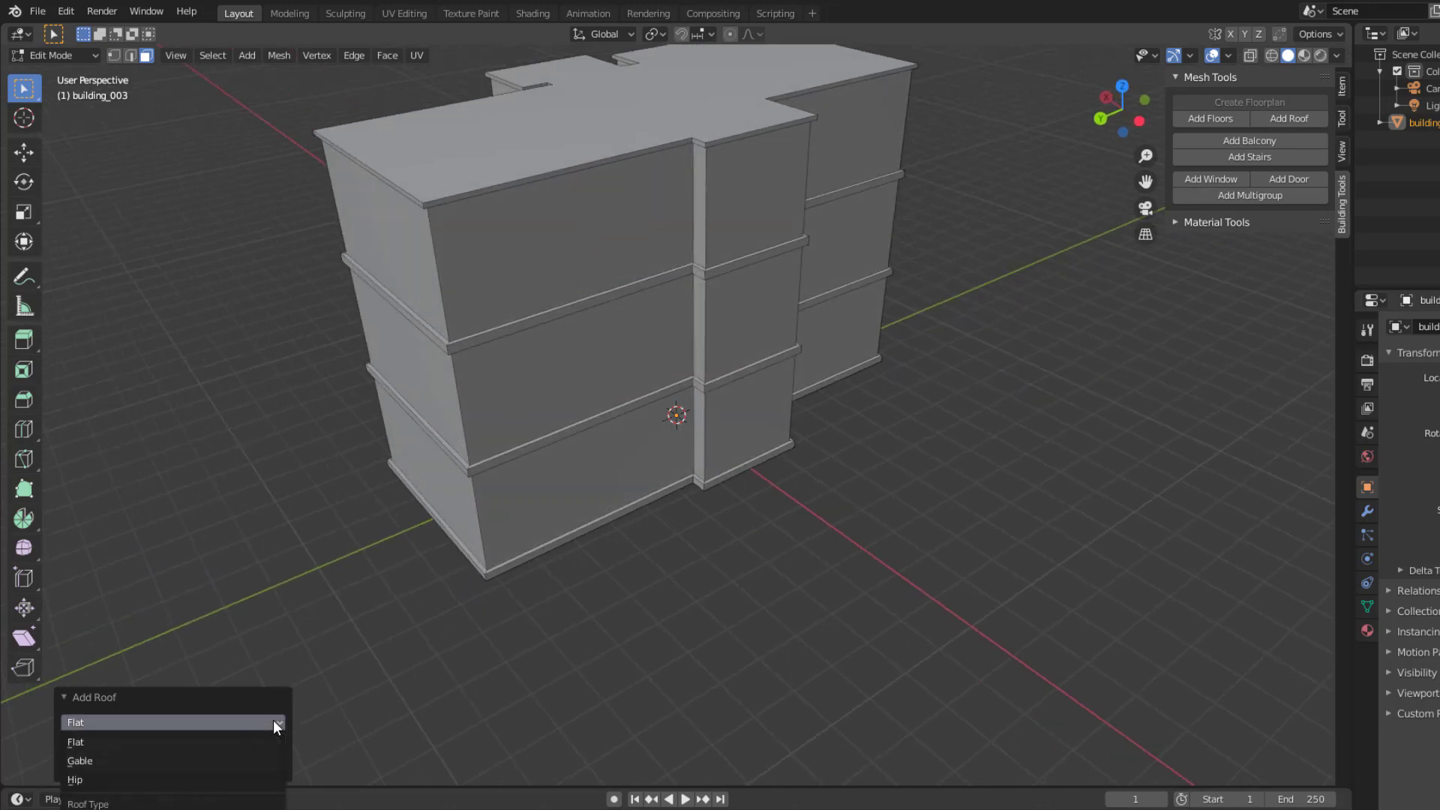
click(164, 777)
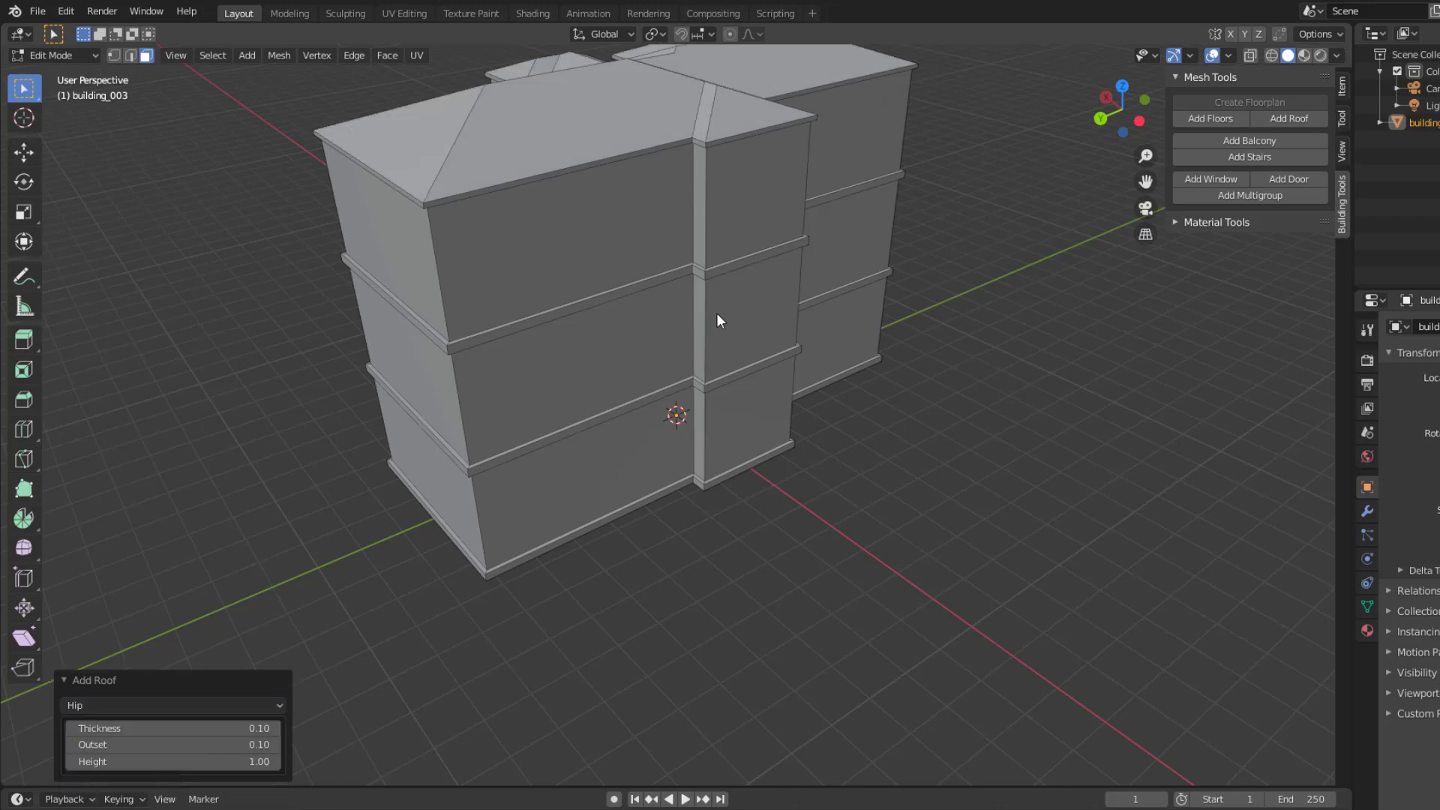
Inspect the hip roofs up close and raise the roof thickness from 0.10 to 0.19
middle_drag(717, 313, 433, 323)
middle_drag(536, 322, 801, 473)
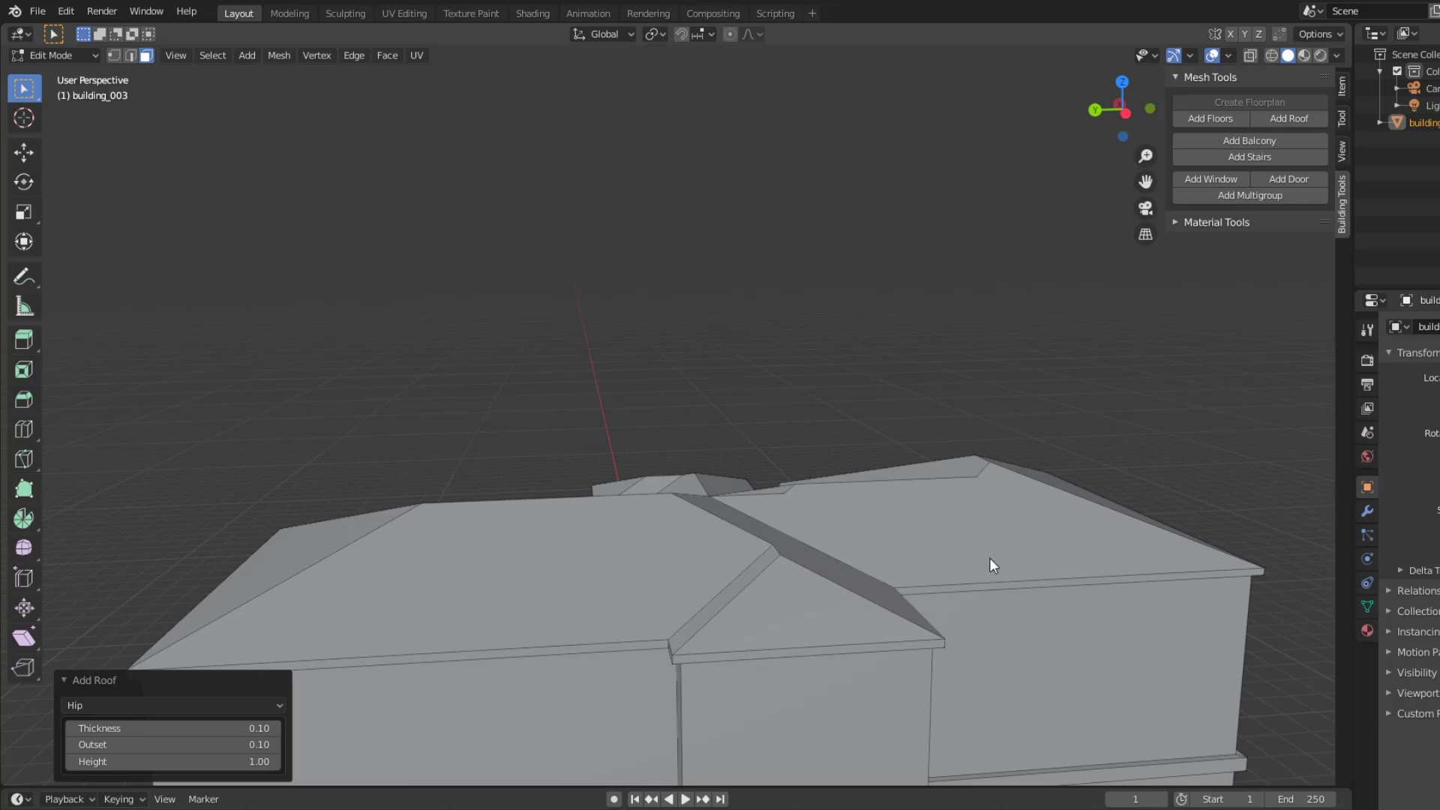
middle_drag(990, 565, 664, 417)
scroll(610, 417, down, 5)
scroll(663, 416, down, 3)
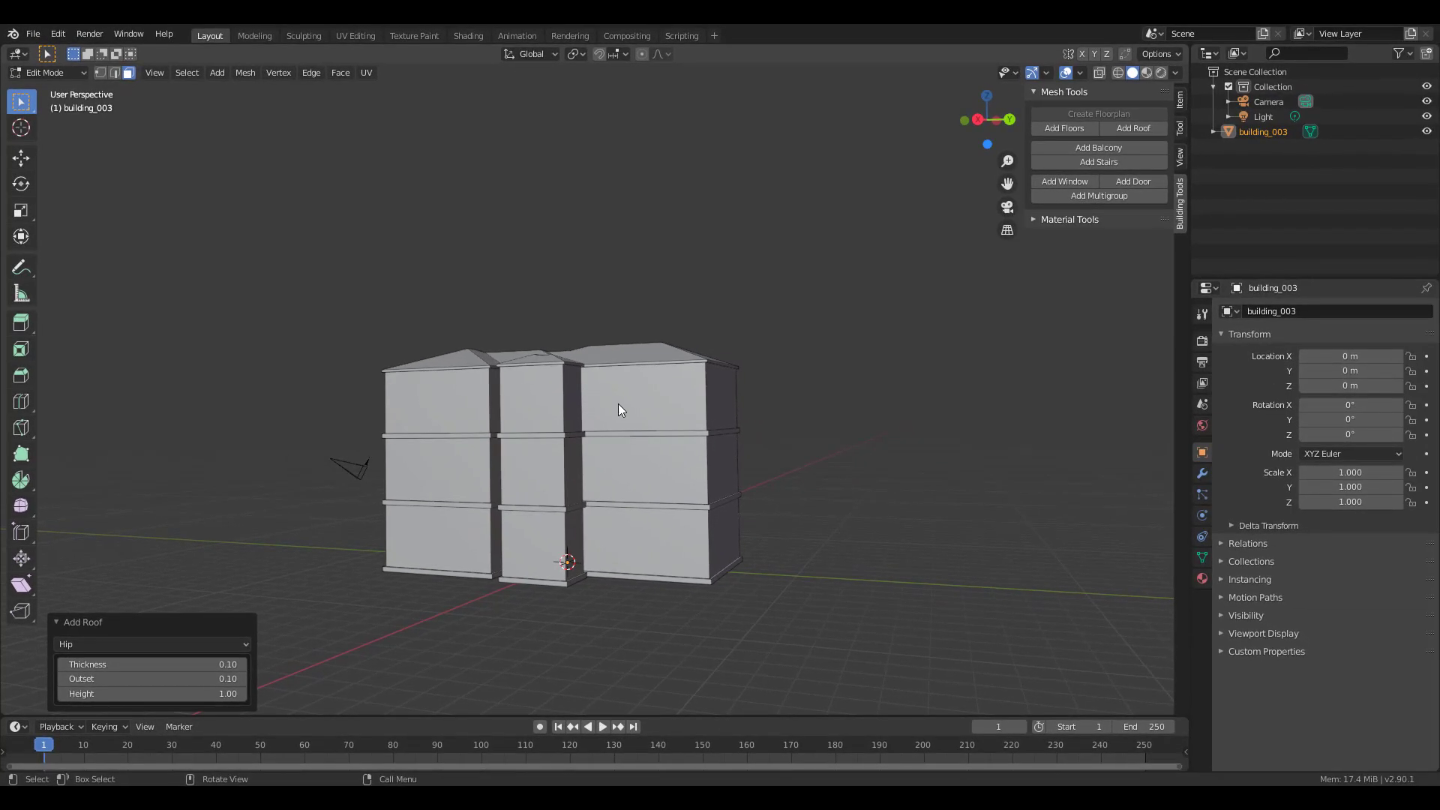
middle_drag(664, 418, 664, 436)
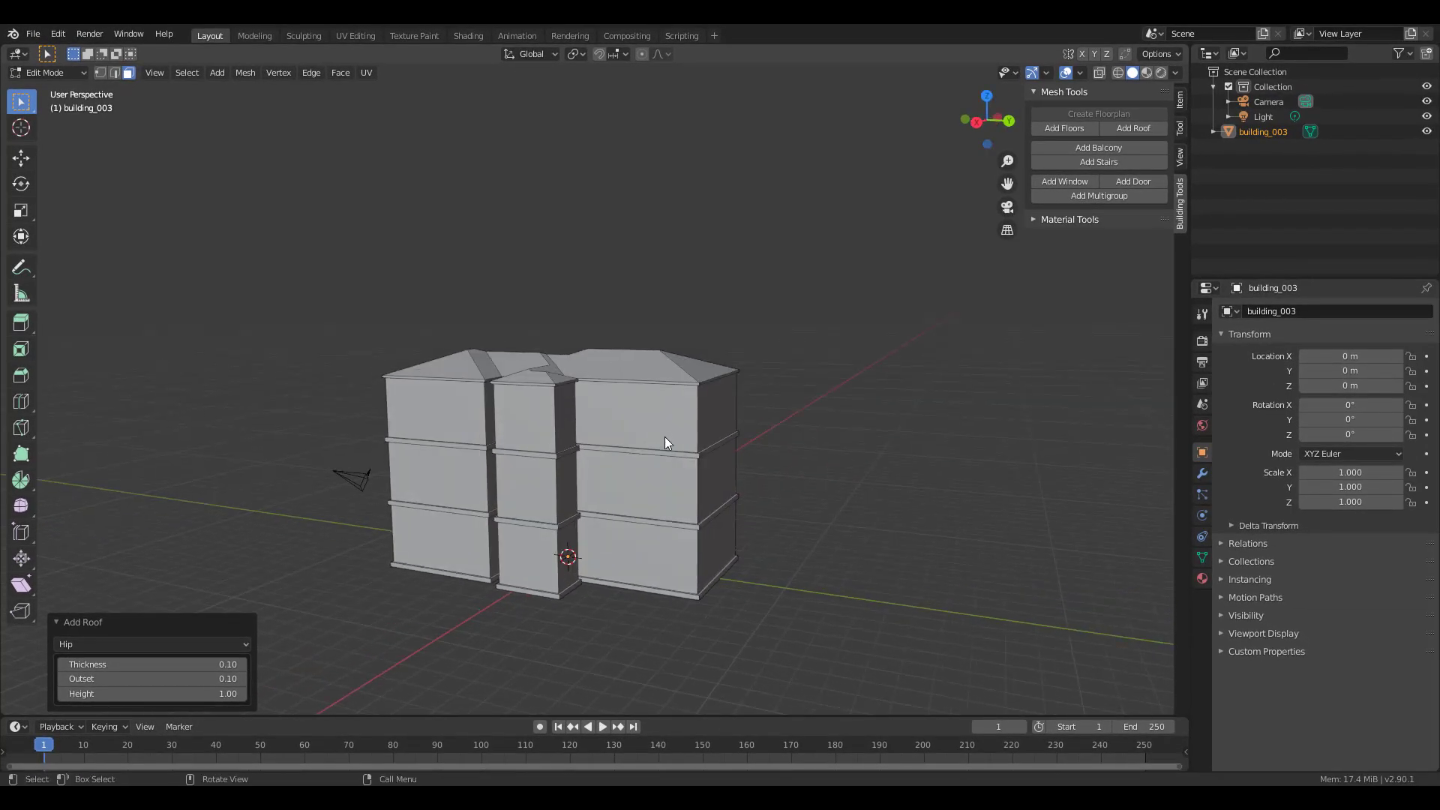
click(1203, 474)
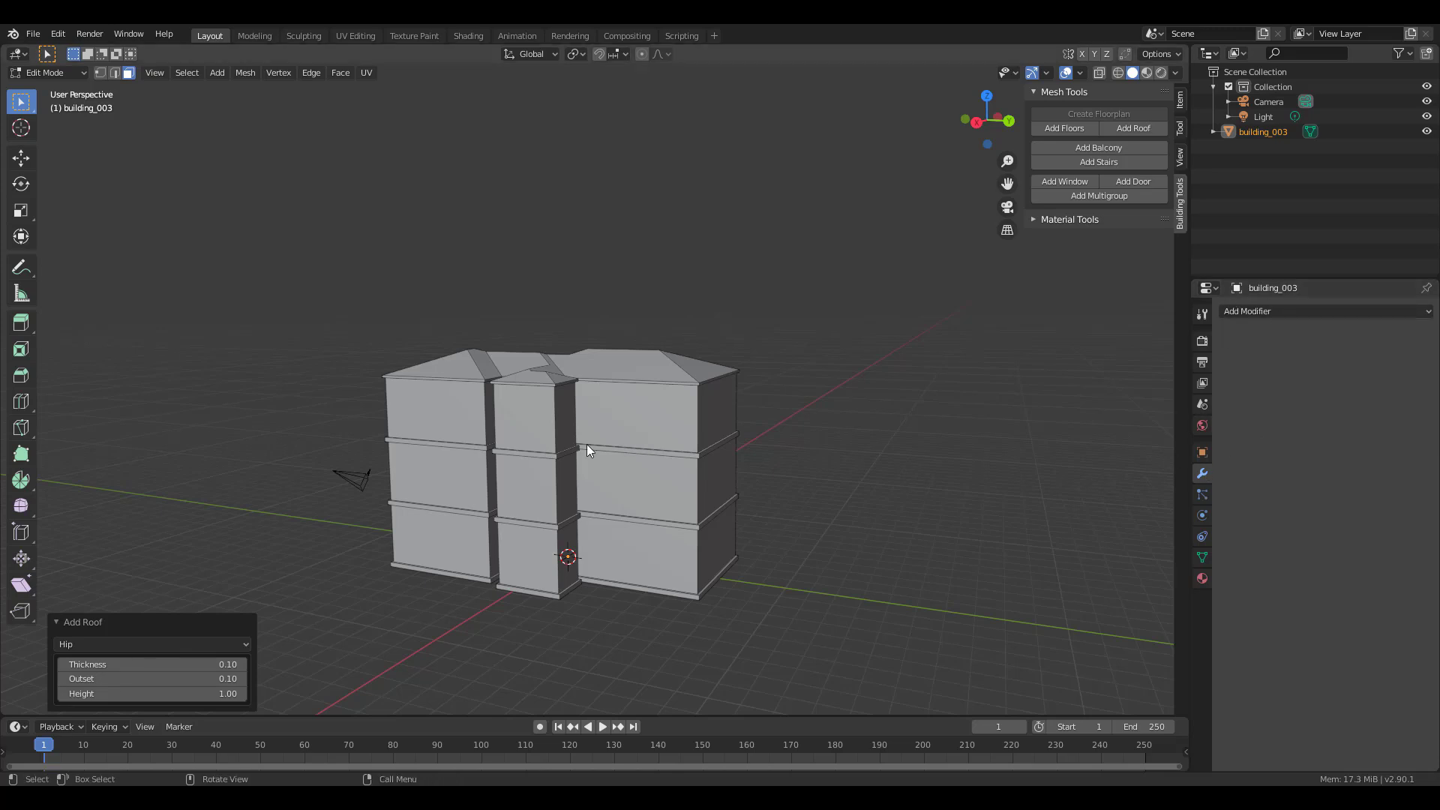
middle_drag(587, 444, 542, 511)
scroll(560, 467, up, 4)
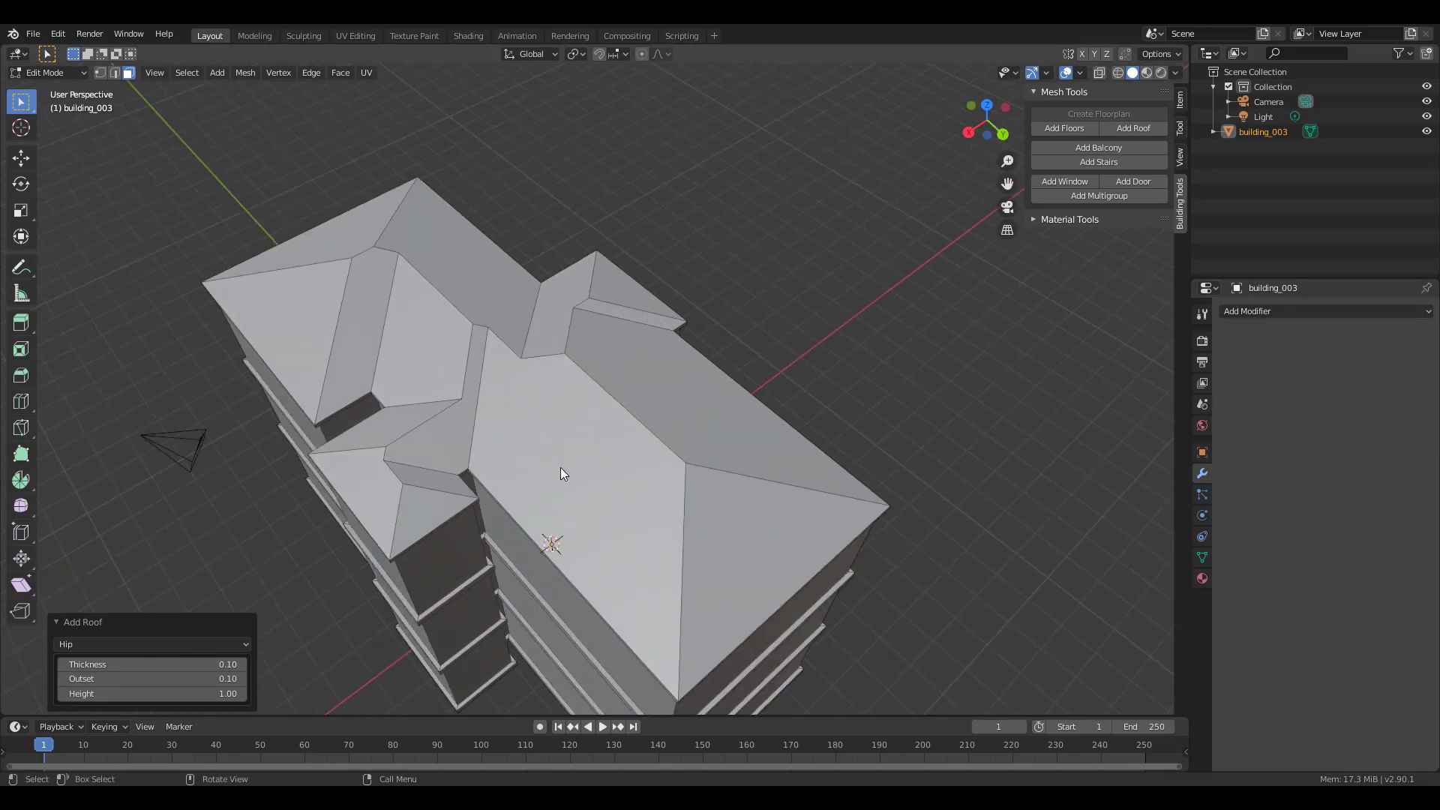
click(1202, 314)
middle_drag(577, 514, 660, 411)
drag(142, 673, 94, 680)
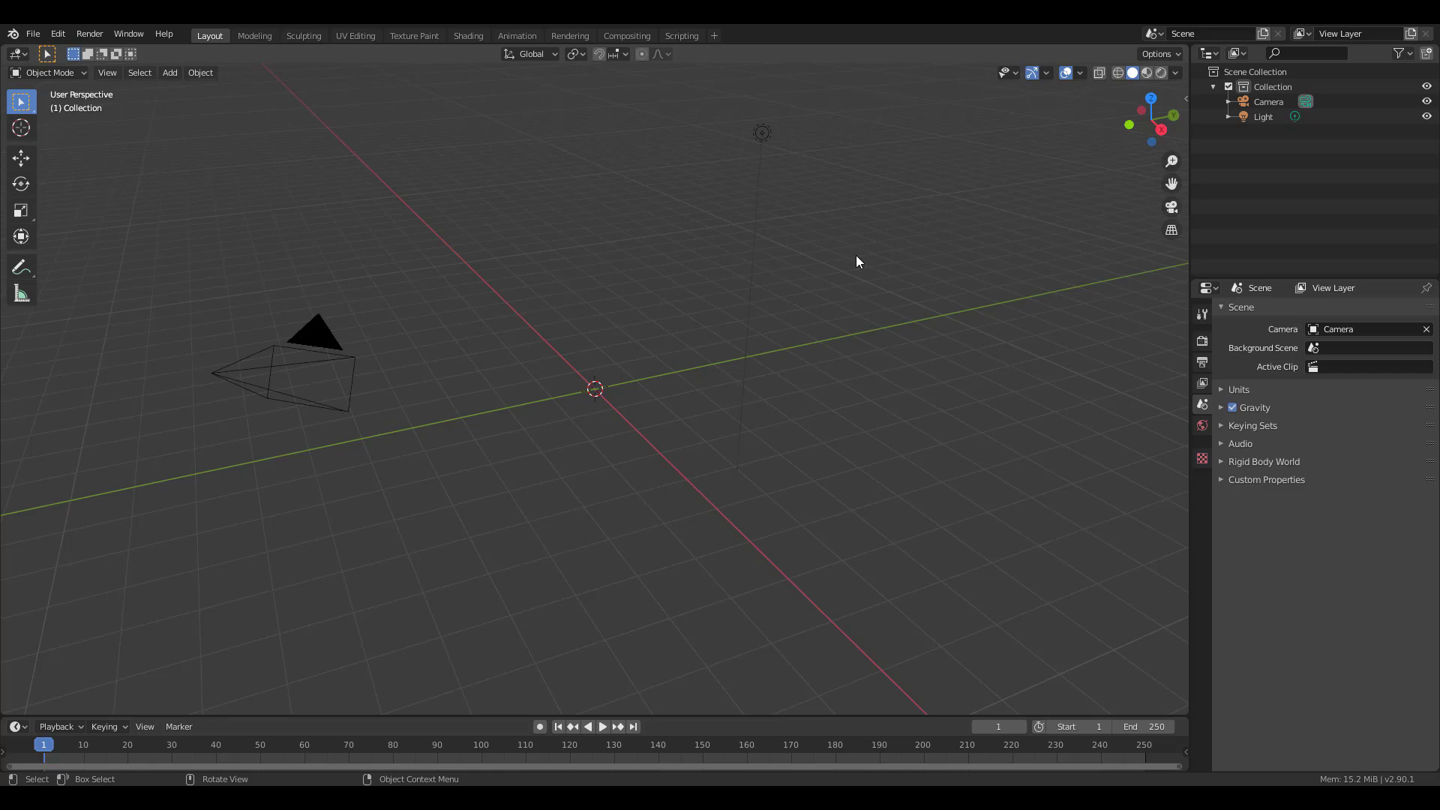
From the Building Tools sidebar tab, create a 6.19 × 5.23 floorplan and enter Edit Mode
key(n)
click(1180, 177)
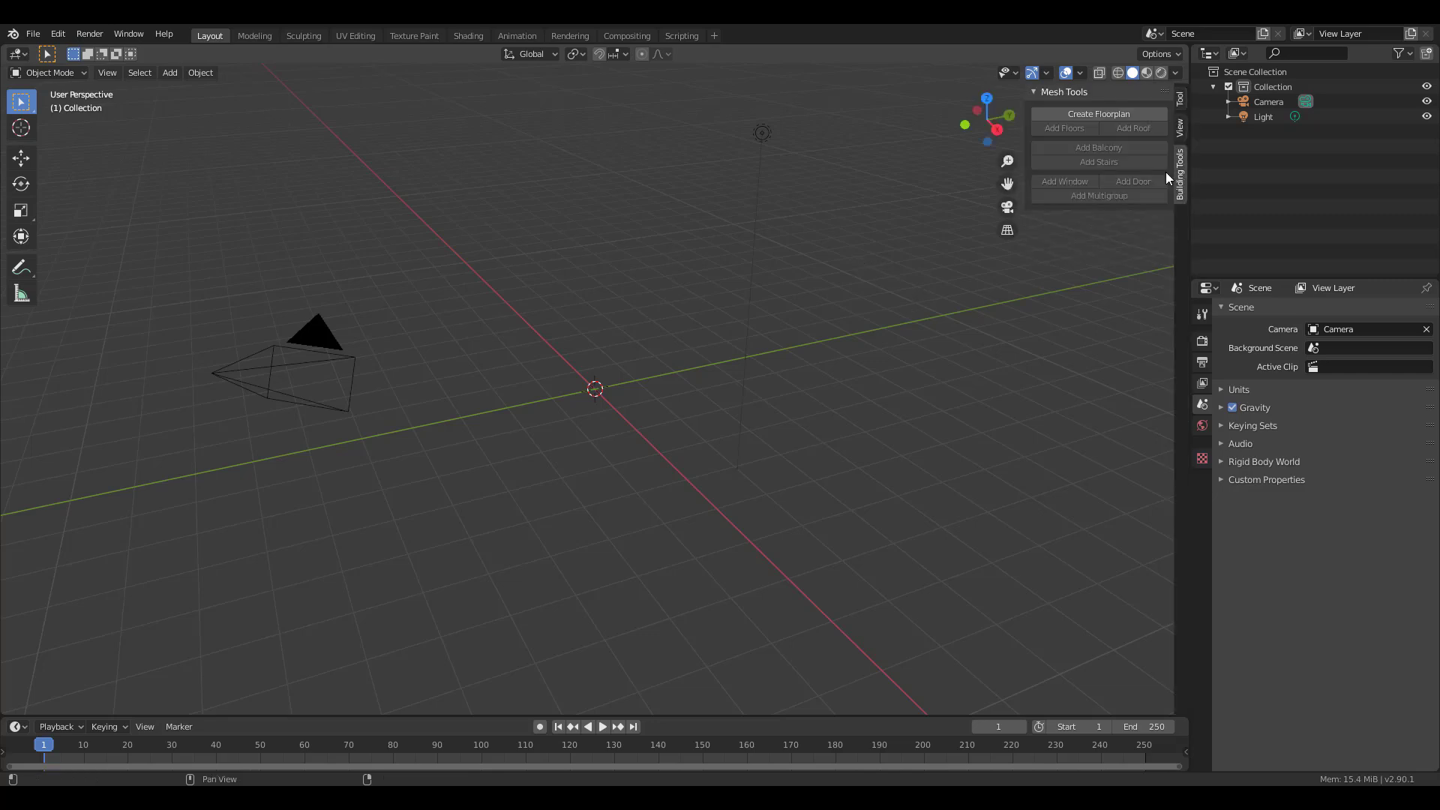
click(1092, 114)
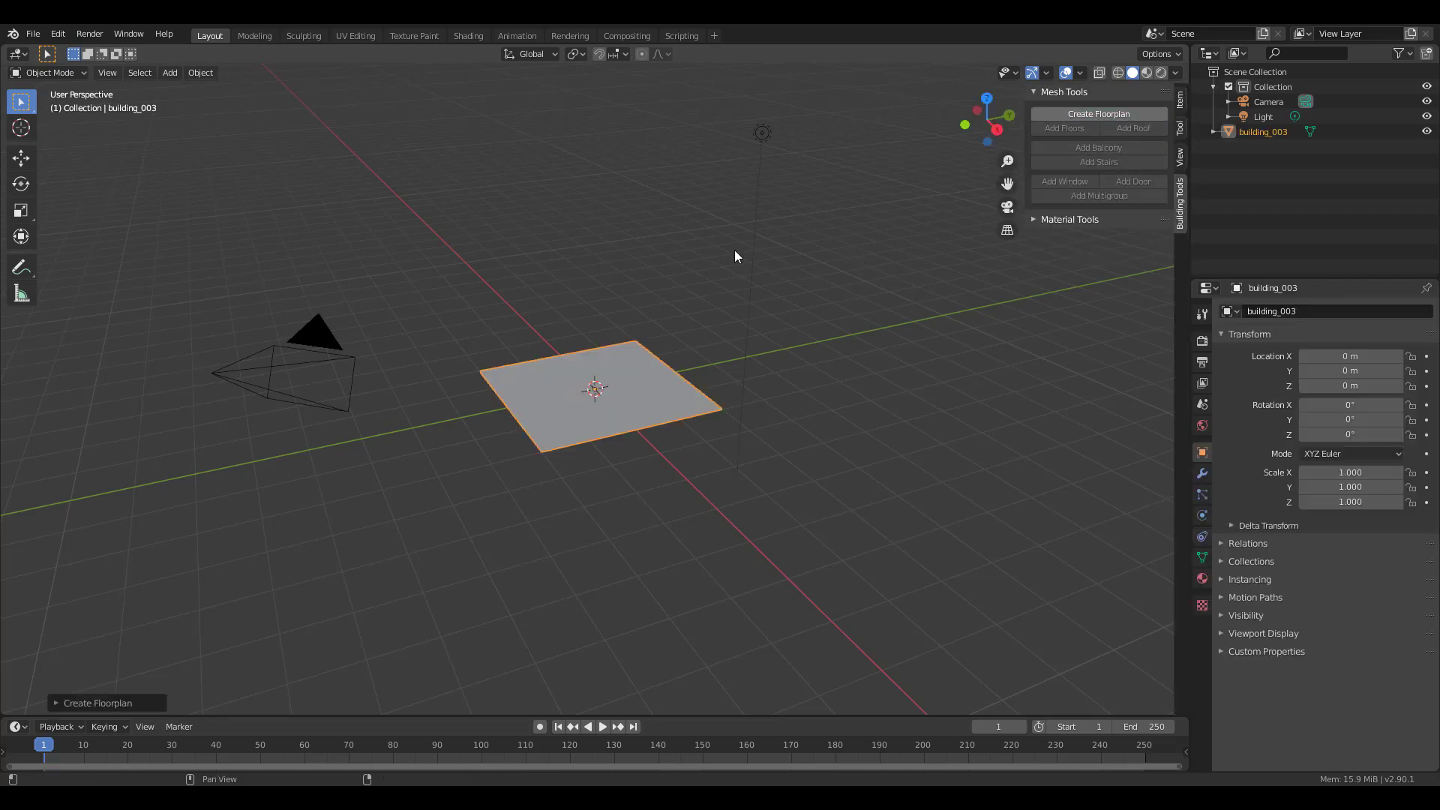
click(79, 702)
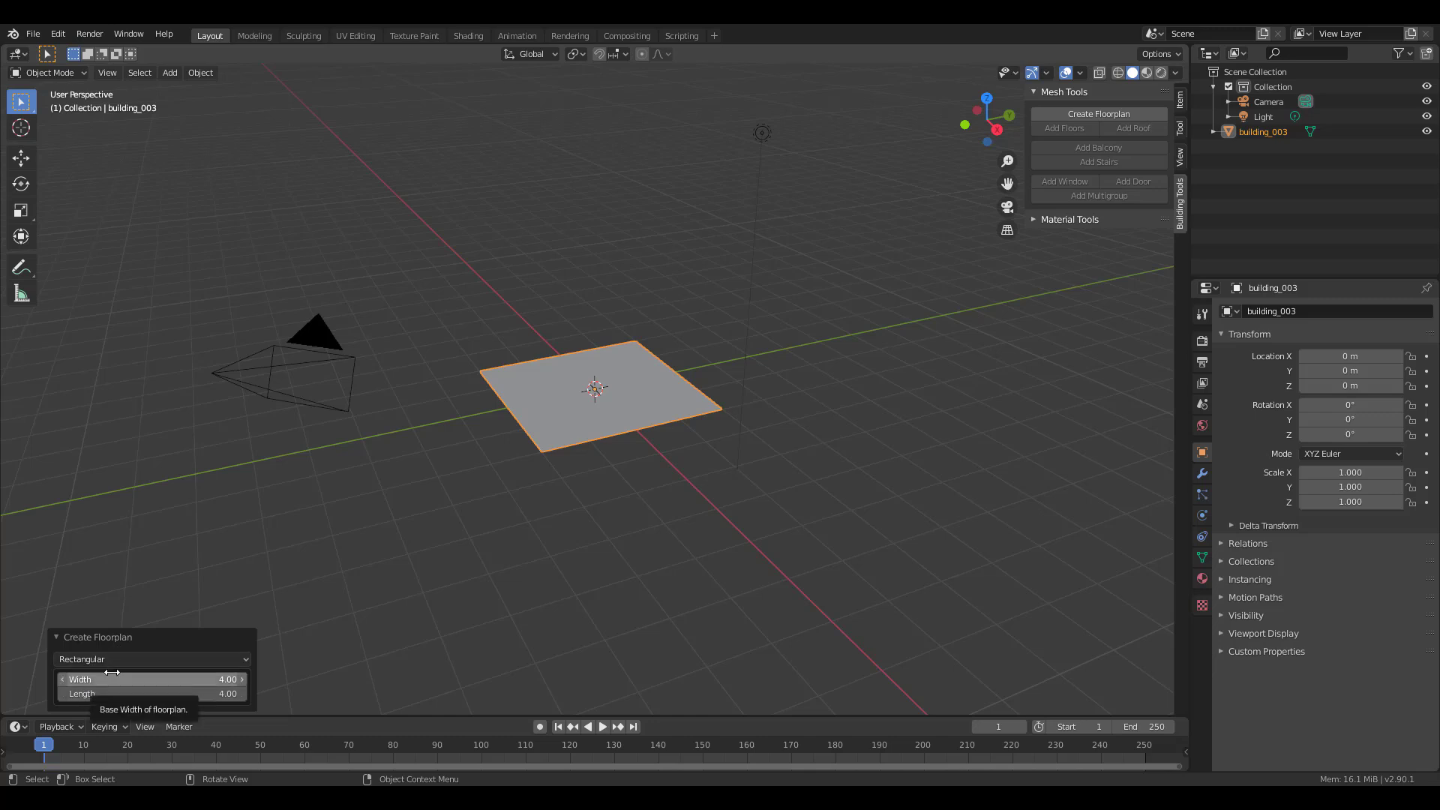
drag(111, 672, 144, 693)
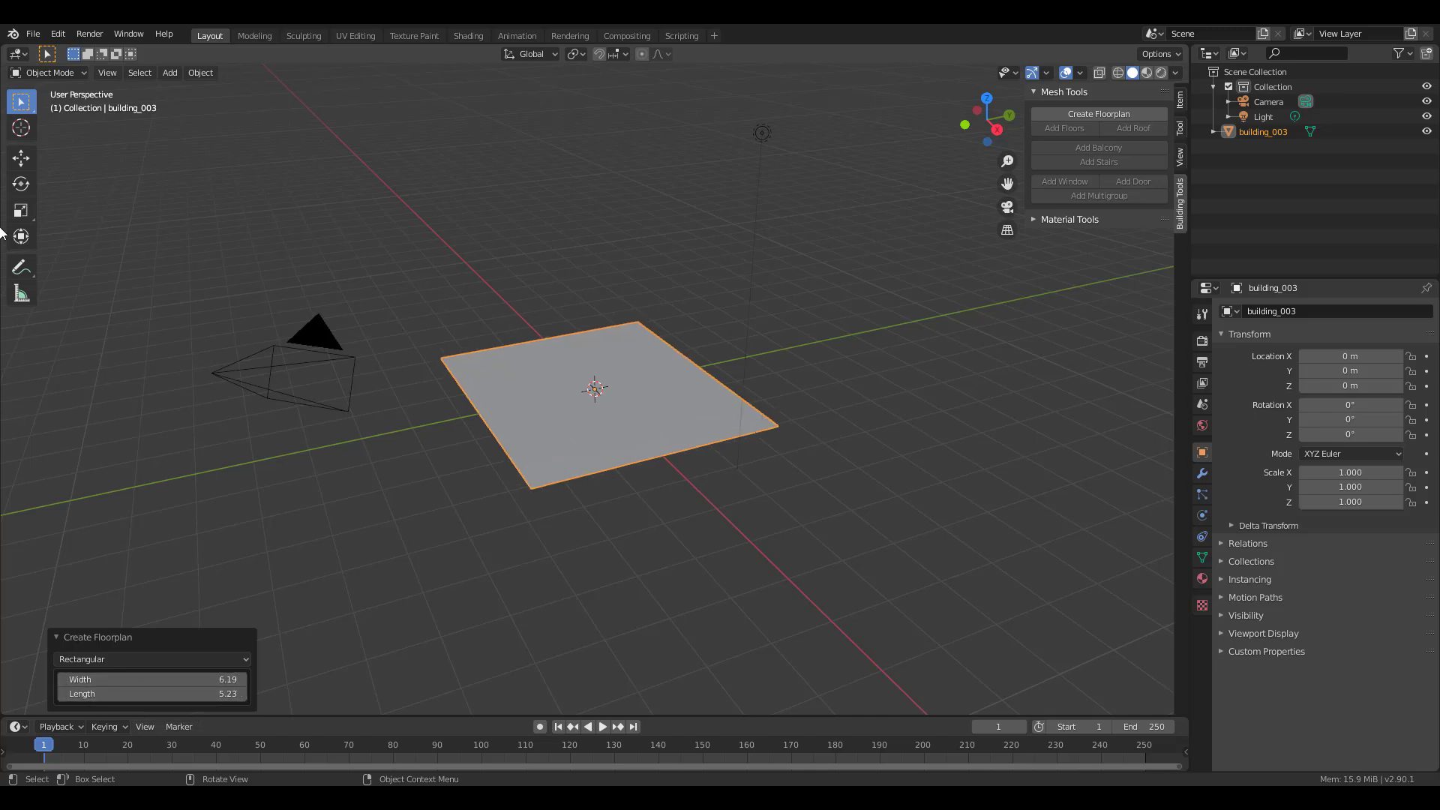
click(54, 72)
click(68, 108)
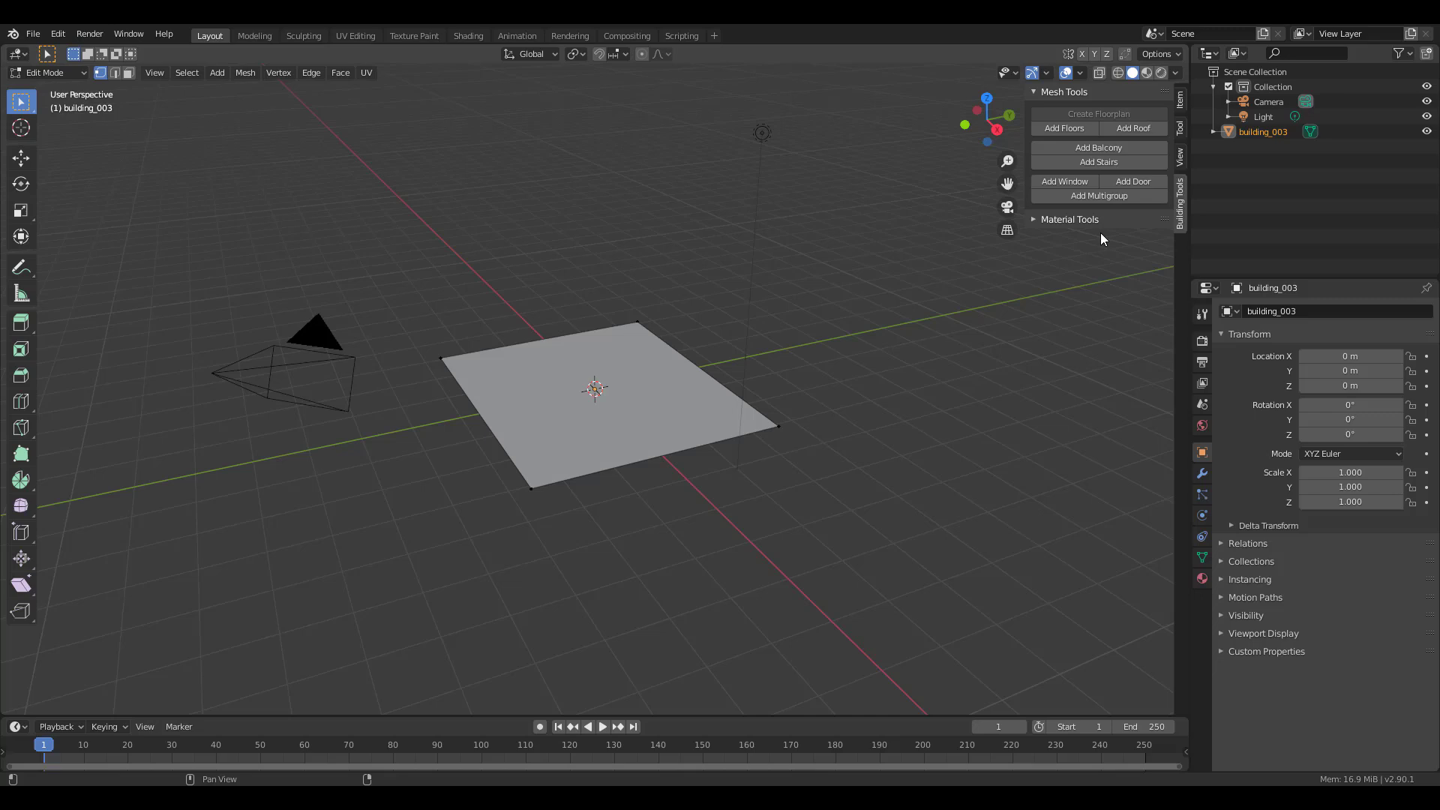
Add one 2.00-high floor with a 0.20-thick slab outset 0.10, viewed from the front
click(1072, 128)
middle_drag(641, 357, 678, 337)
scroll(678, 338, up, 3)
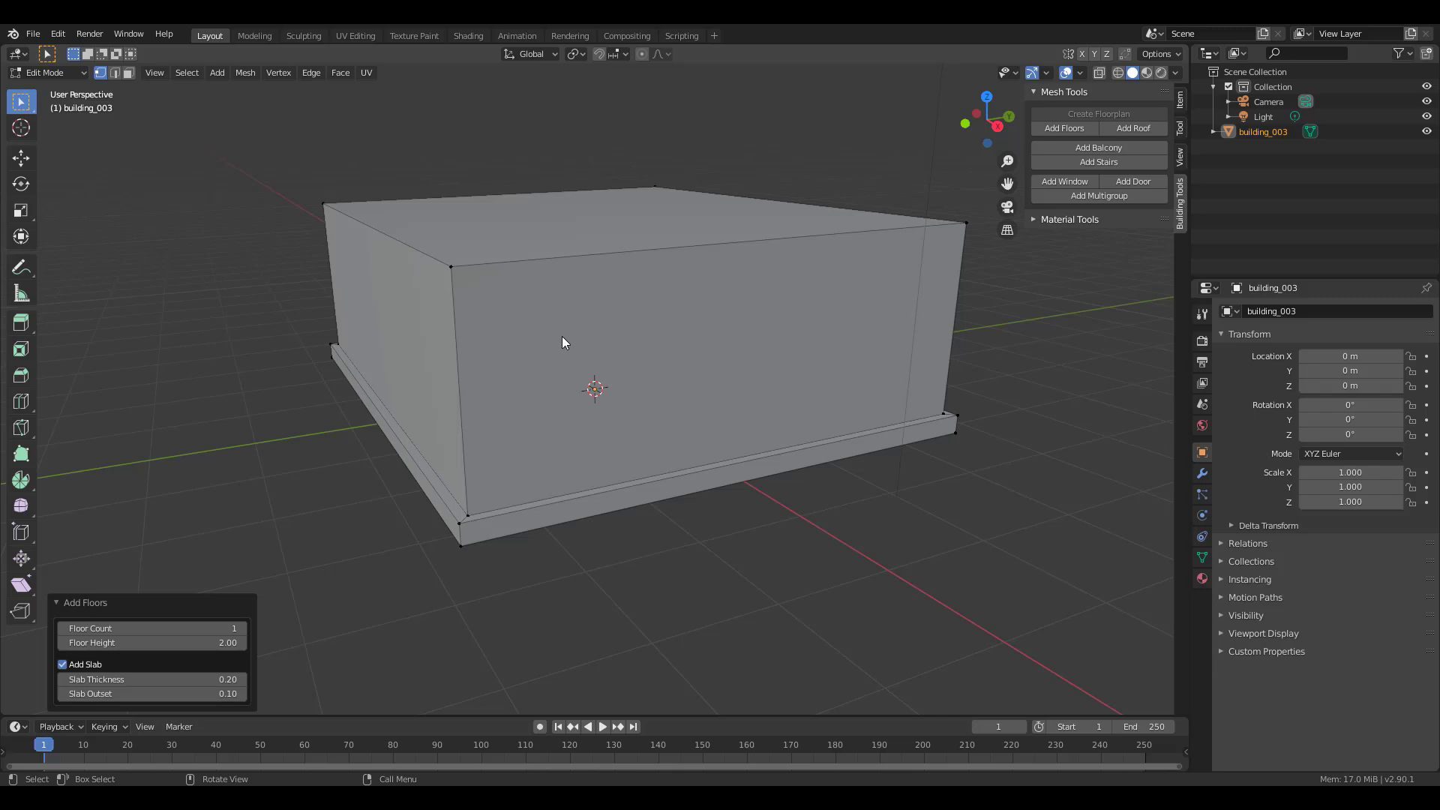
mouse_move(563, 340)
middle_down()
mouse_move(562, 359)
mouse_move(561, 347)
middle_up()
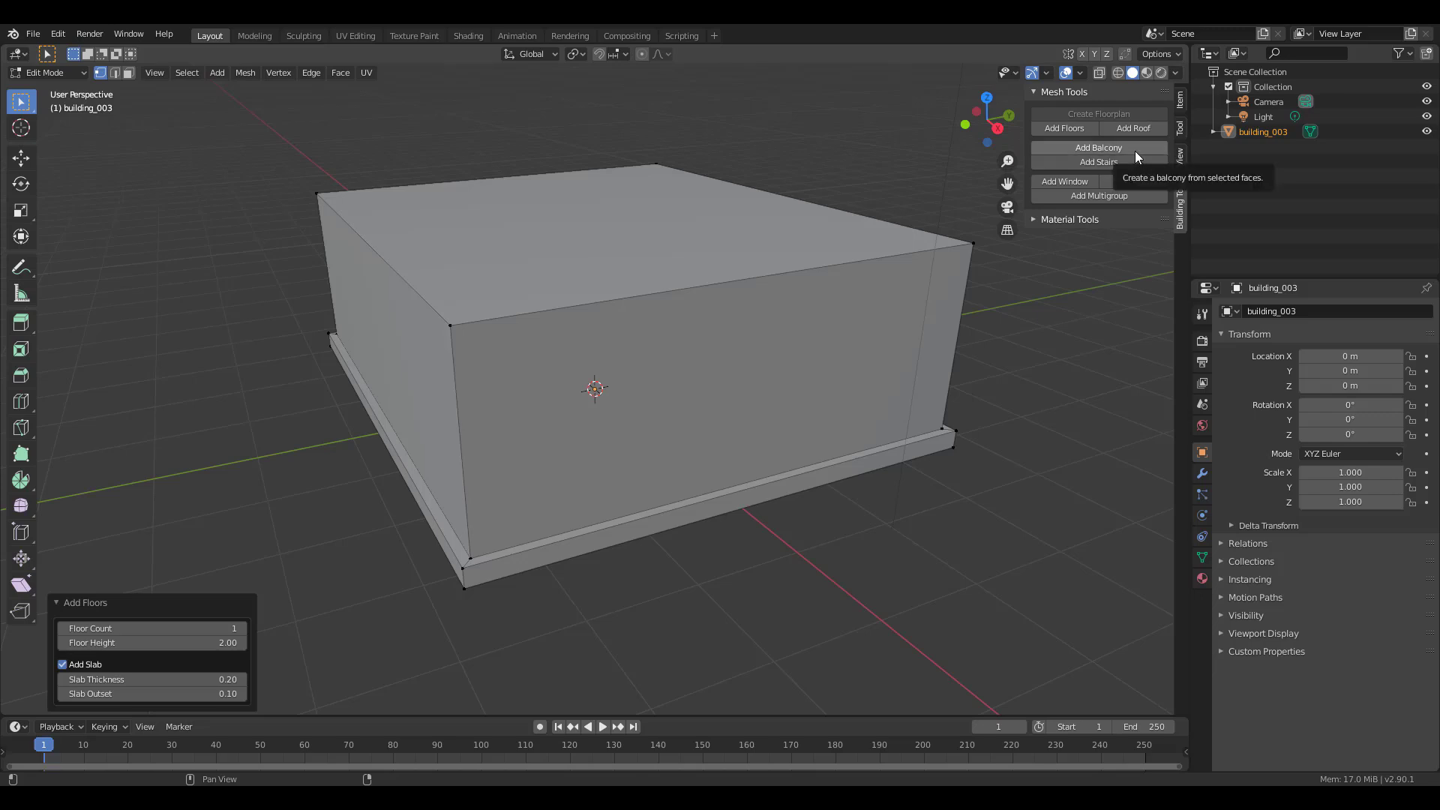
middle_drag(804, 373, 985, 379)
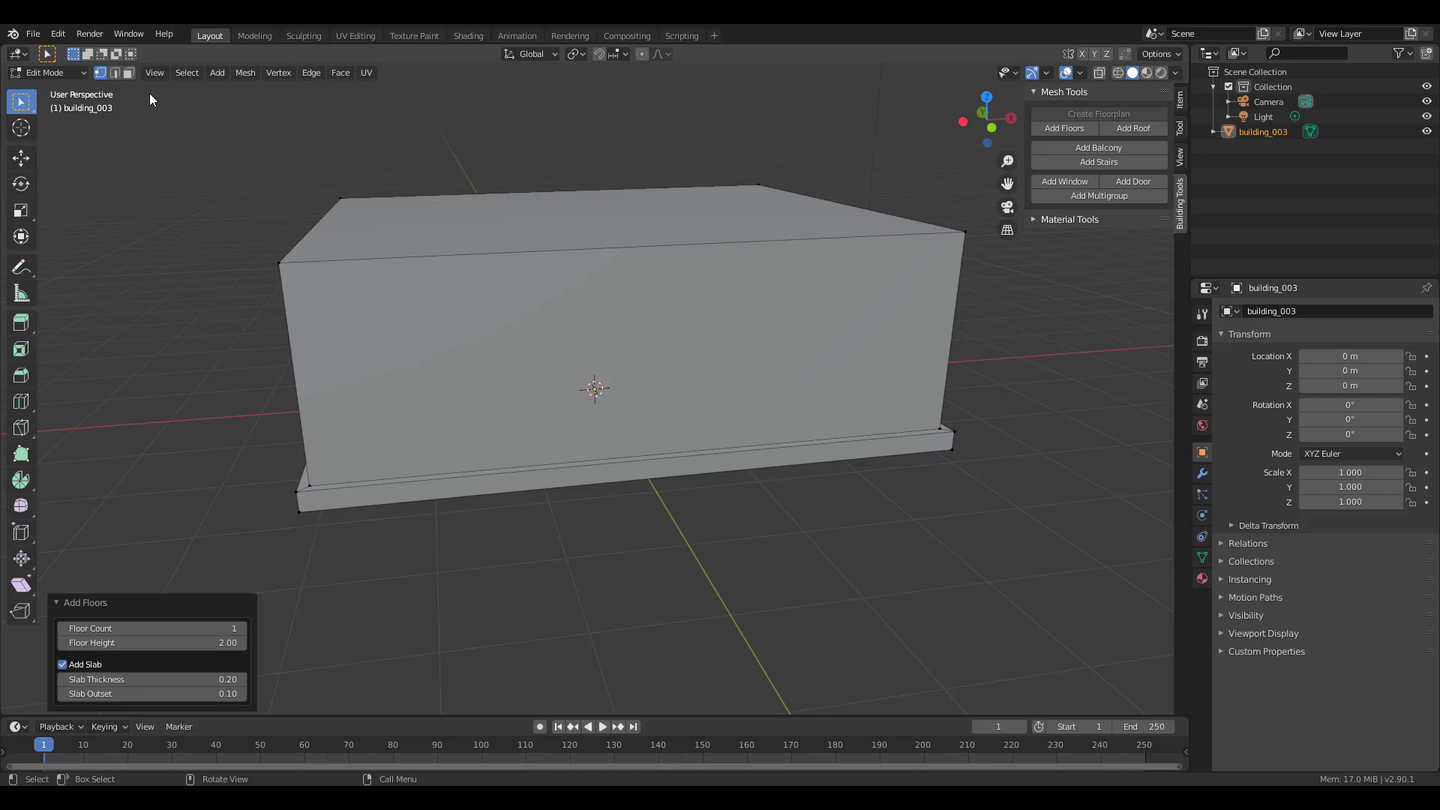
Put a roof on the block's top face and change it to a Gable roof
click(129, 75)
middle_drag(618, 323, 633, 349)
scroll(633, 348, up, 1)
click(559, 227)
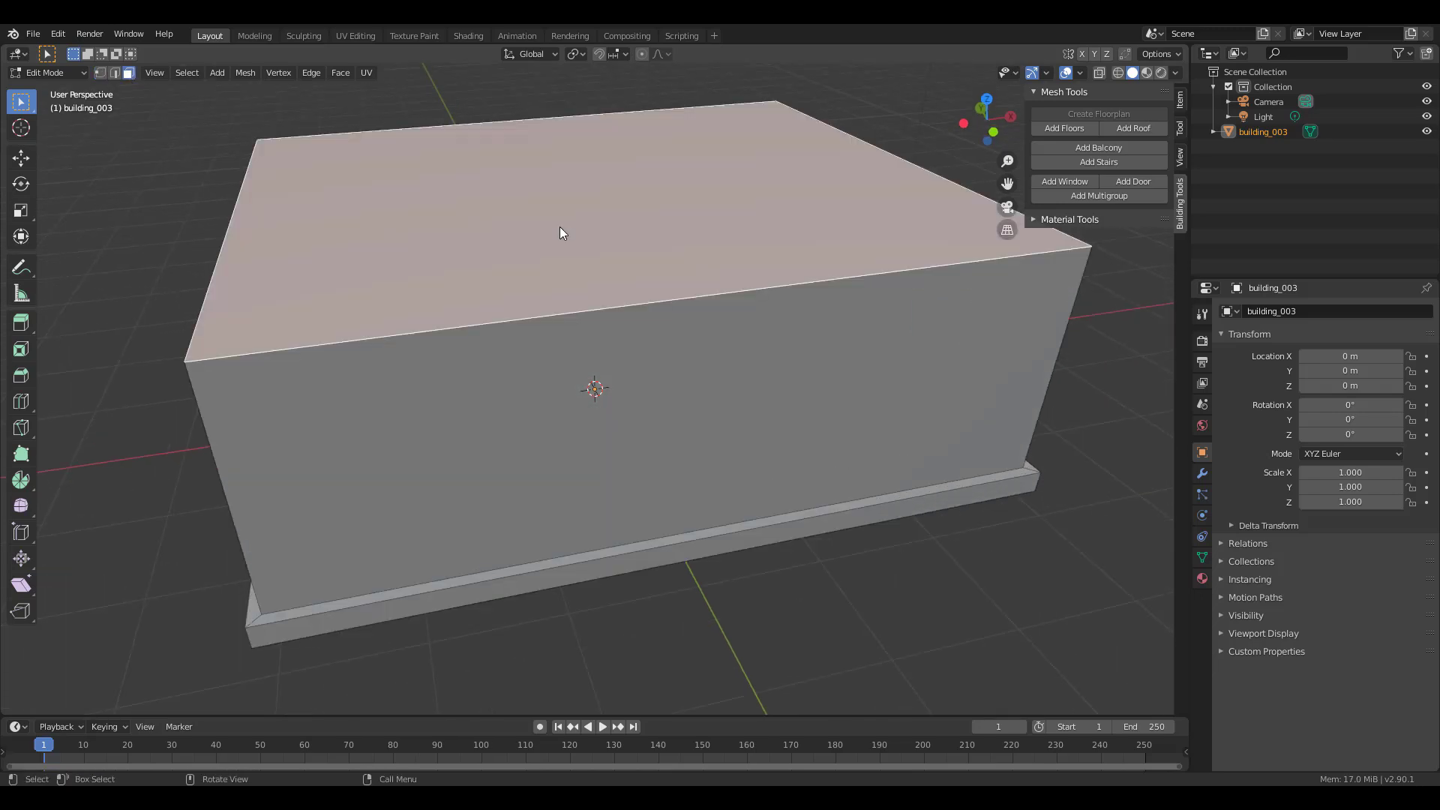
click(1159, 129)
middle_drag(325, 579, 187, 677)
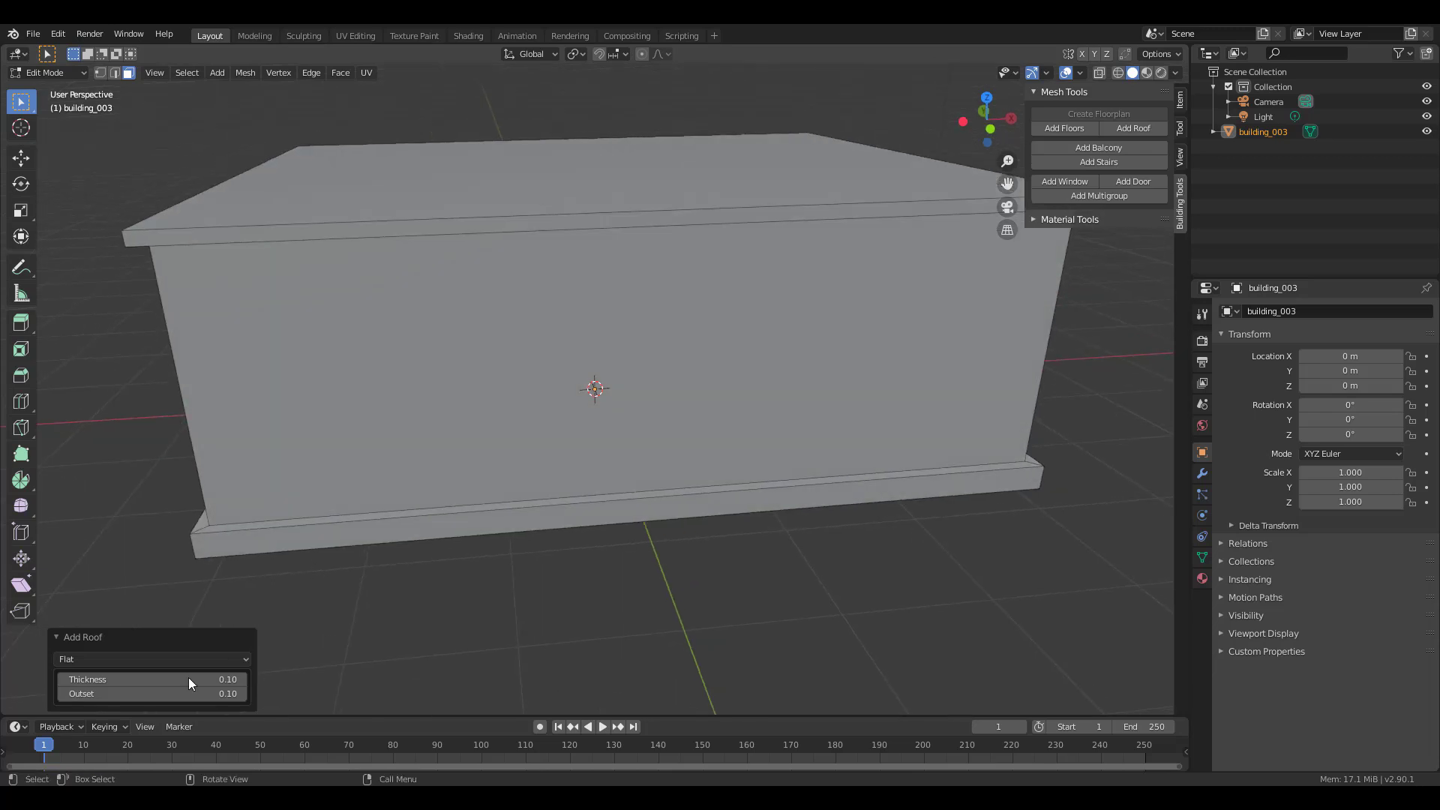
click(190, 658)
click(120, 692)
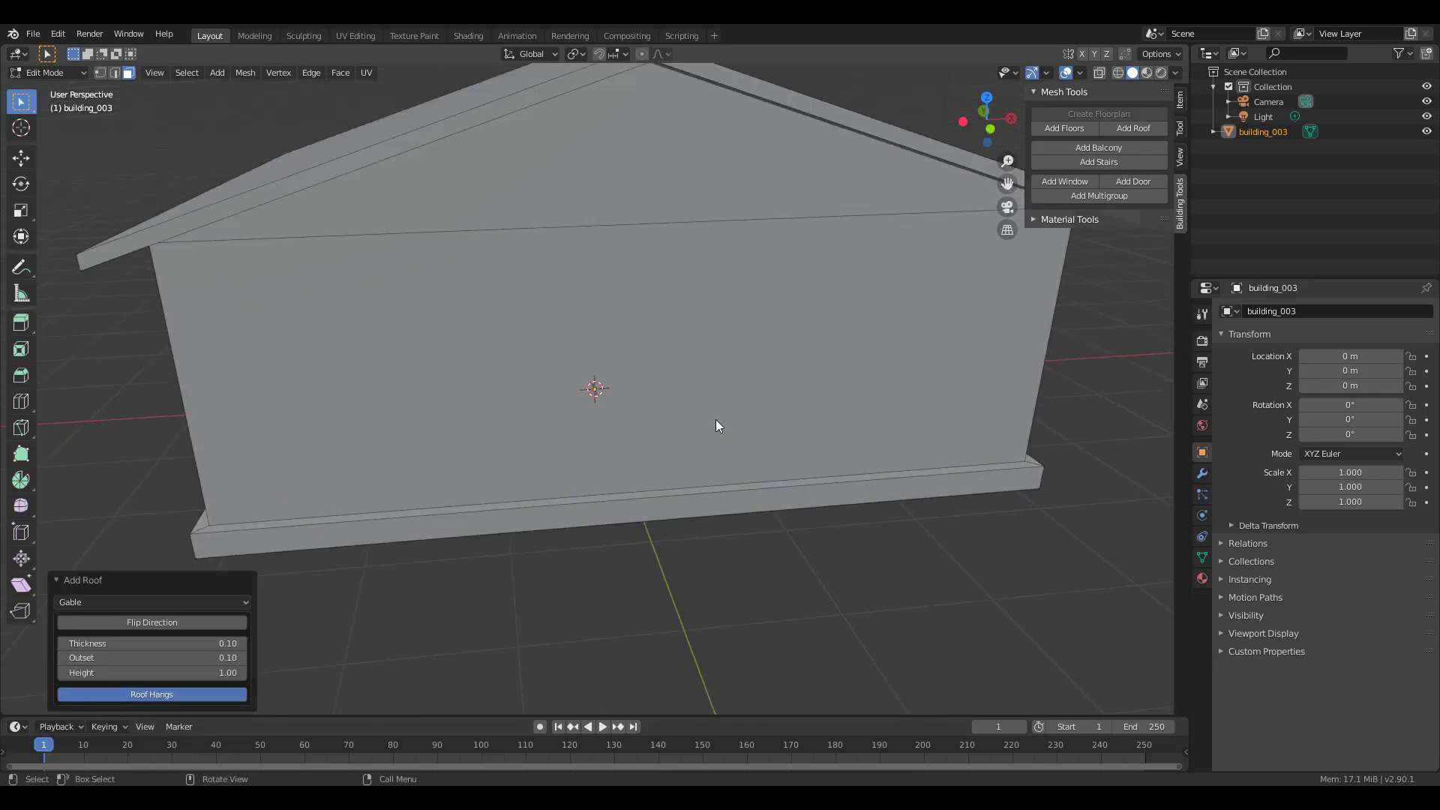
From a corner view, select the long front wall face
middle_drag(715, 420, 814, 379)
scroll(604, 420, down, 5)
scroll(750, 341, up, 5)
middle_drag(749, 339, 712, 341)
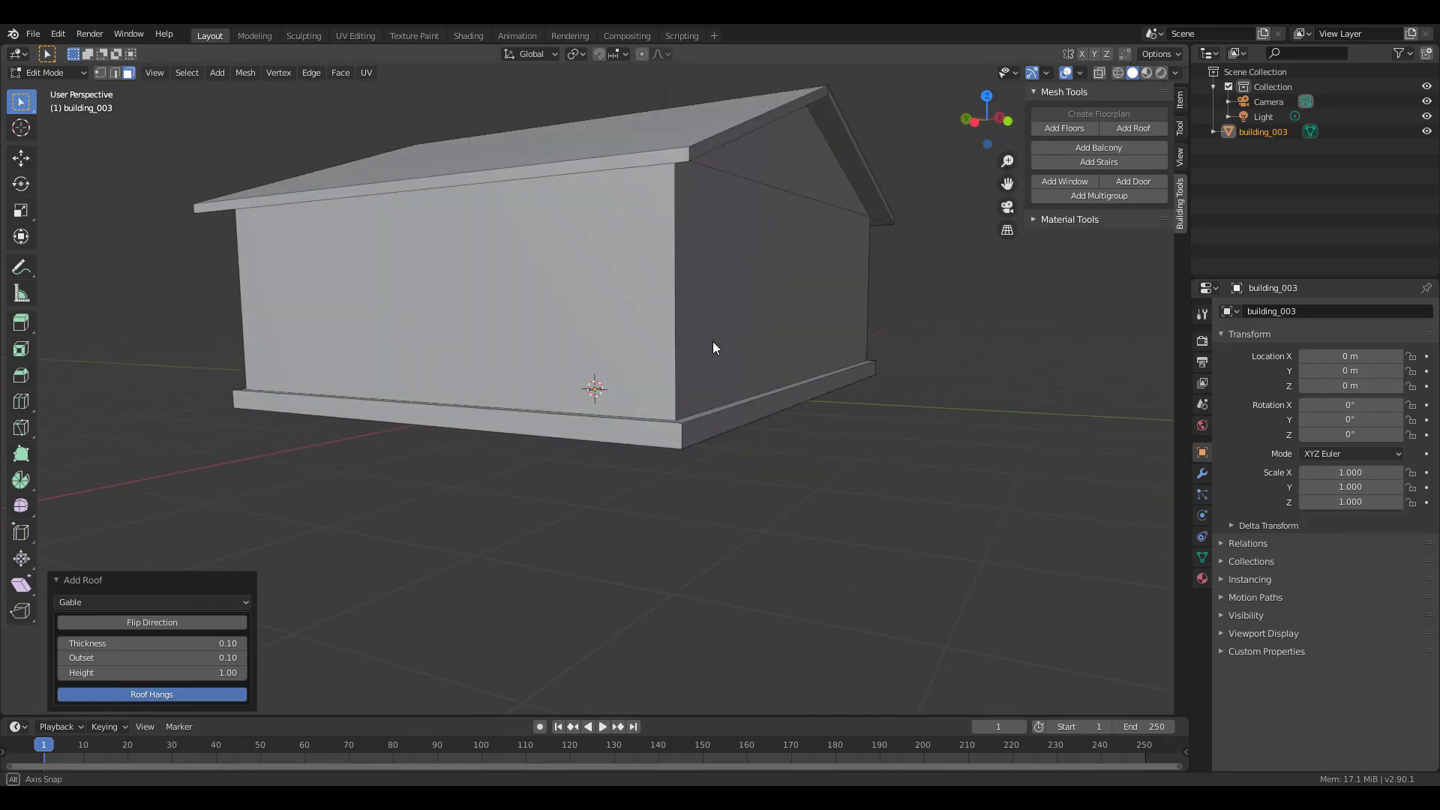
click(533, 331)
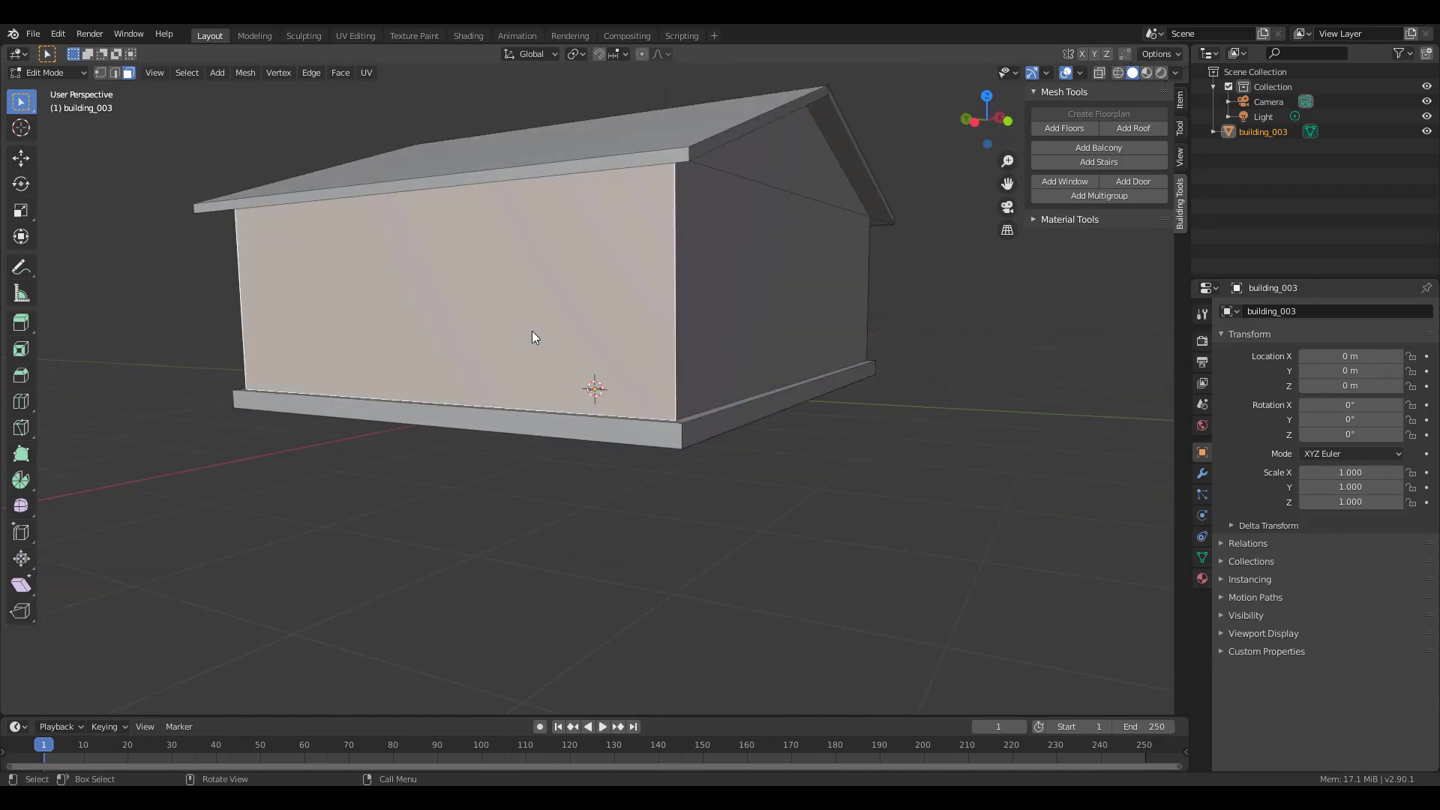
Add a Building Tools balcony to the selected front wall
click(1127, 145)
middle_drag(977, 214, 538, 334)
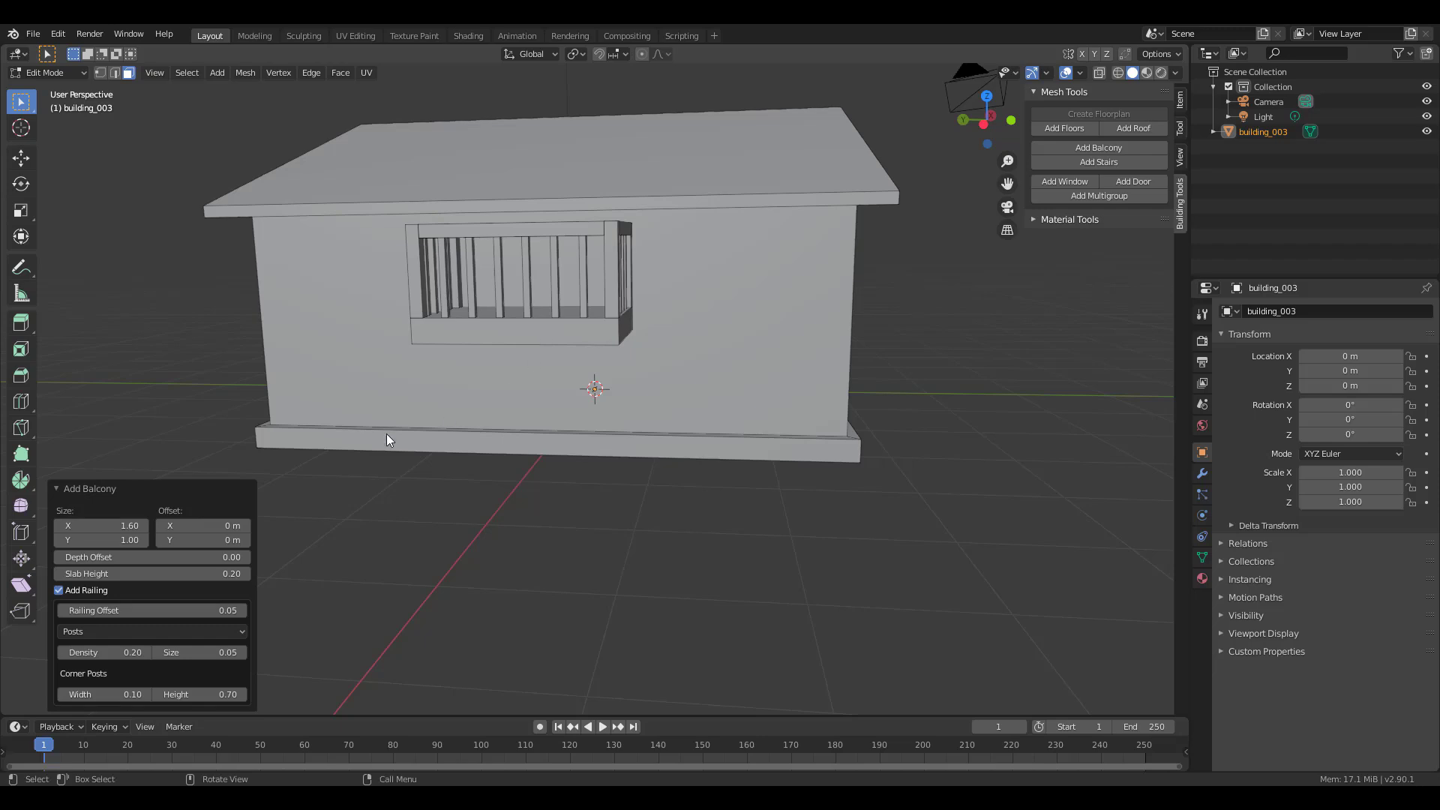
middle_drag(648, 407, 431, 359)
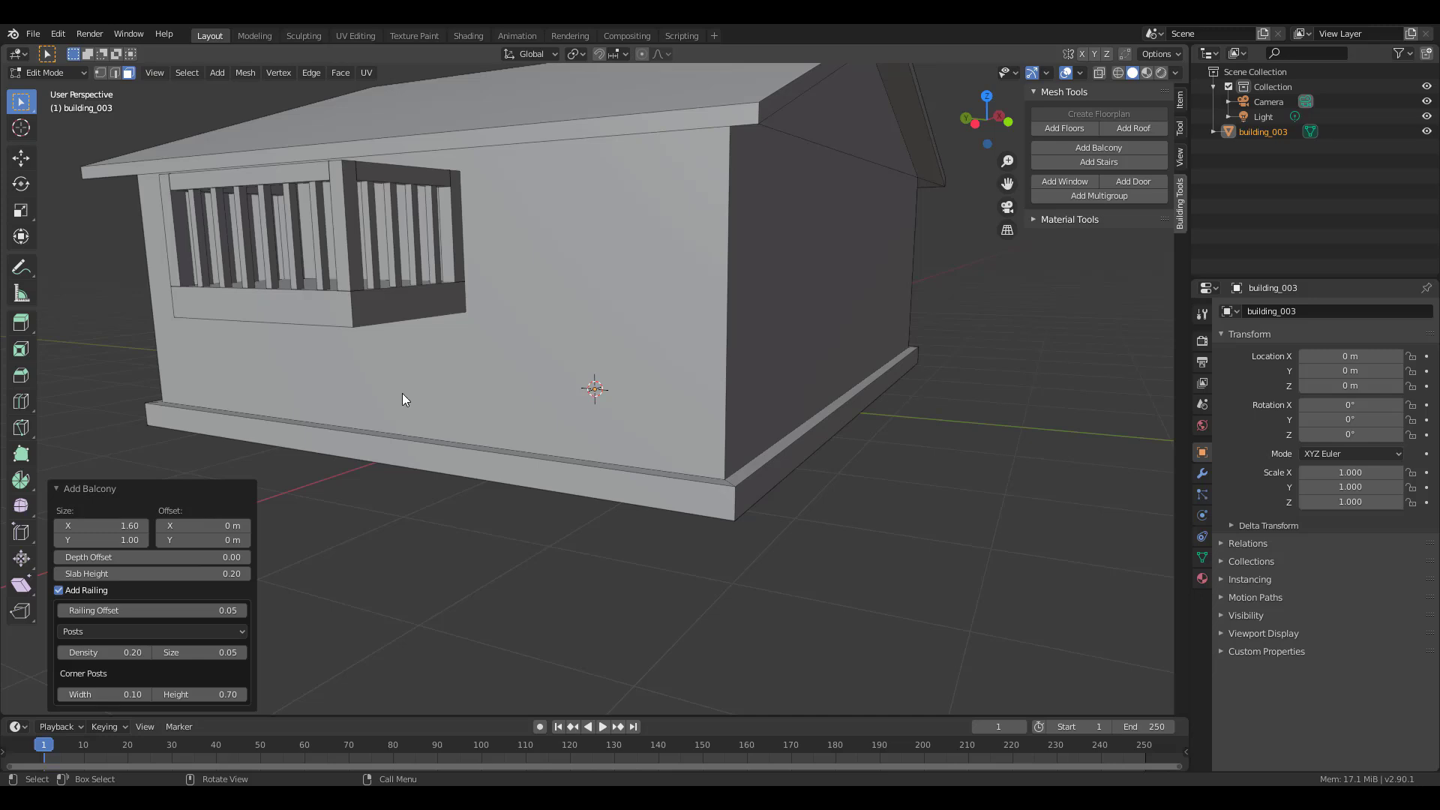
Try the Rails and Wall railings, then use Posts with density 0.29 and slab height 0.05
click(177, 626)
click(130, 665)
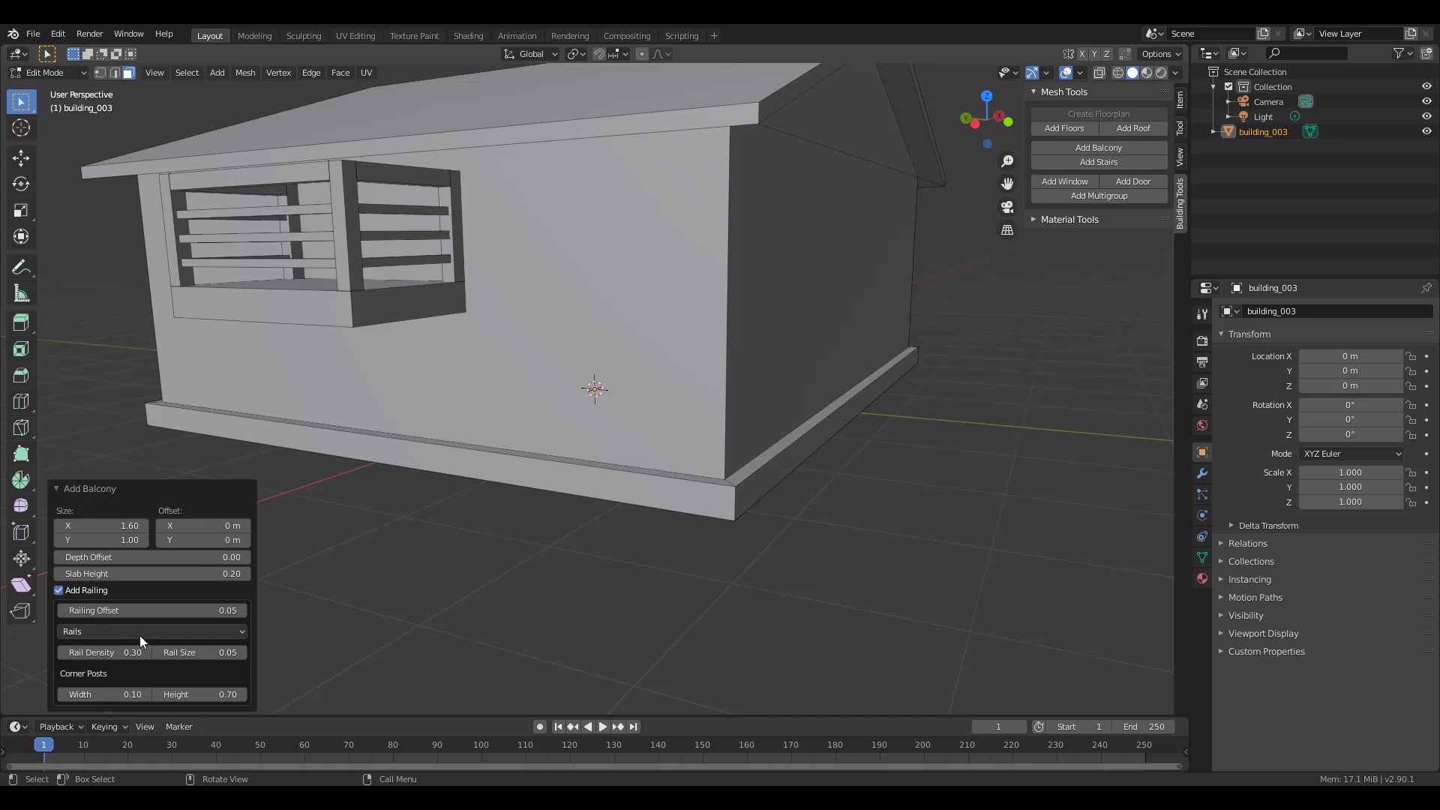
click(140, 633)
click(124, 681)
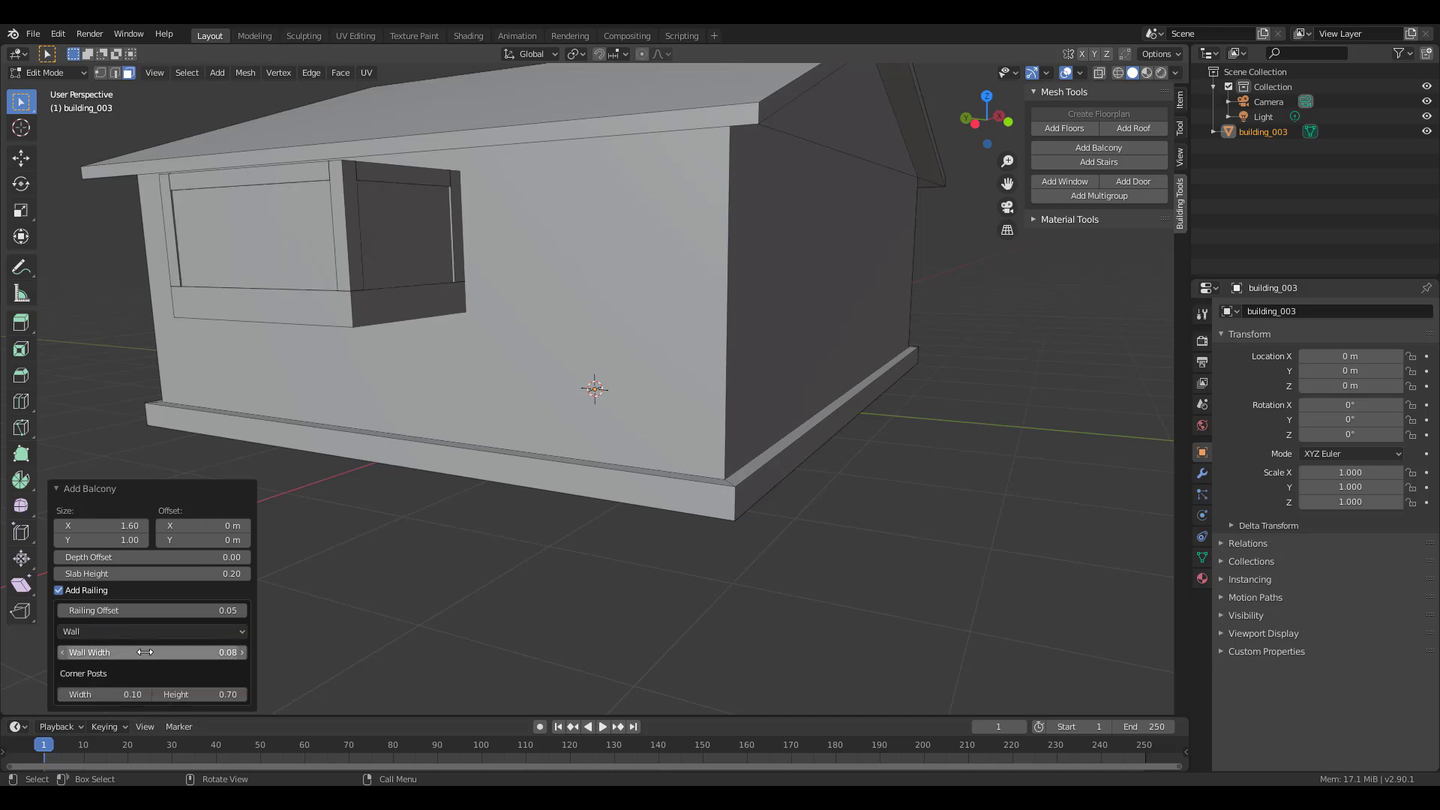
click(180, 634)
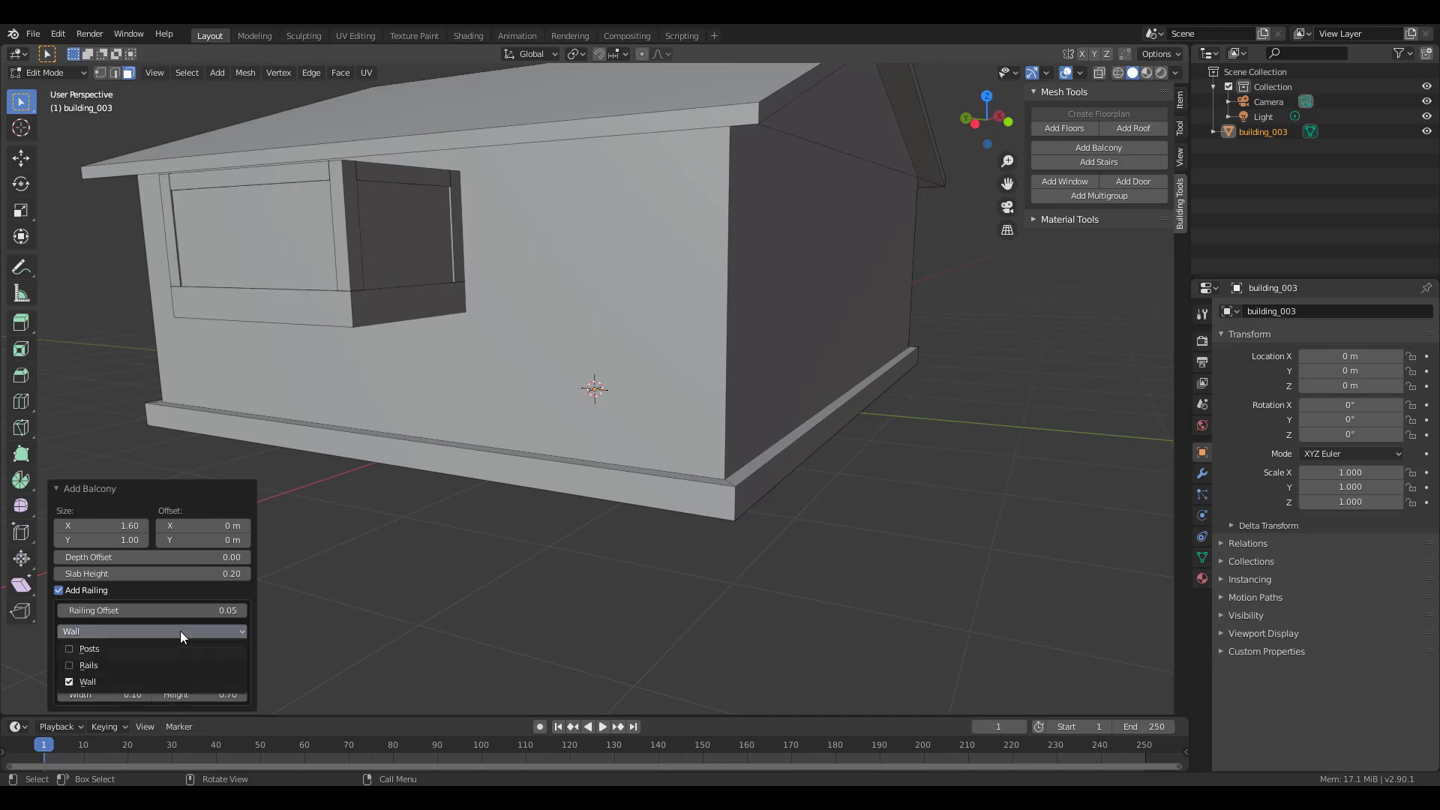
click(126, 652)
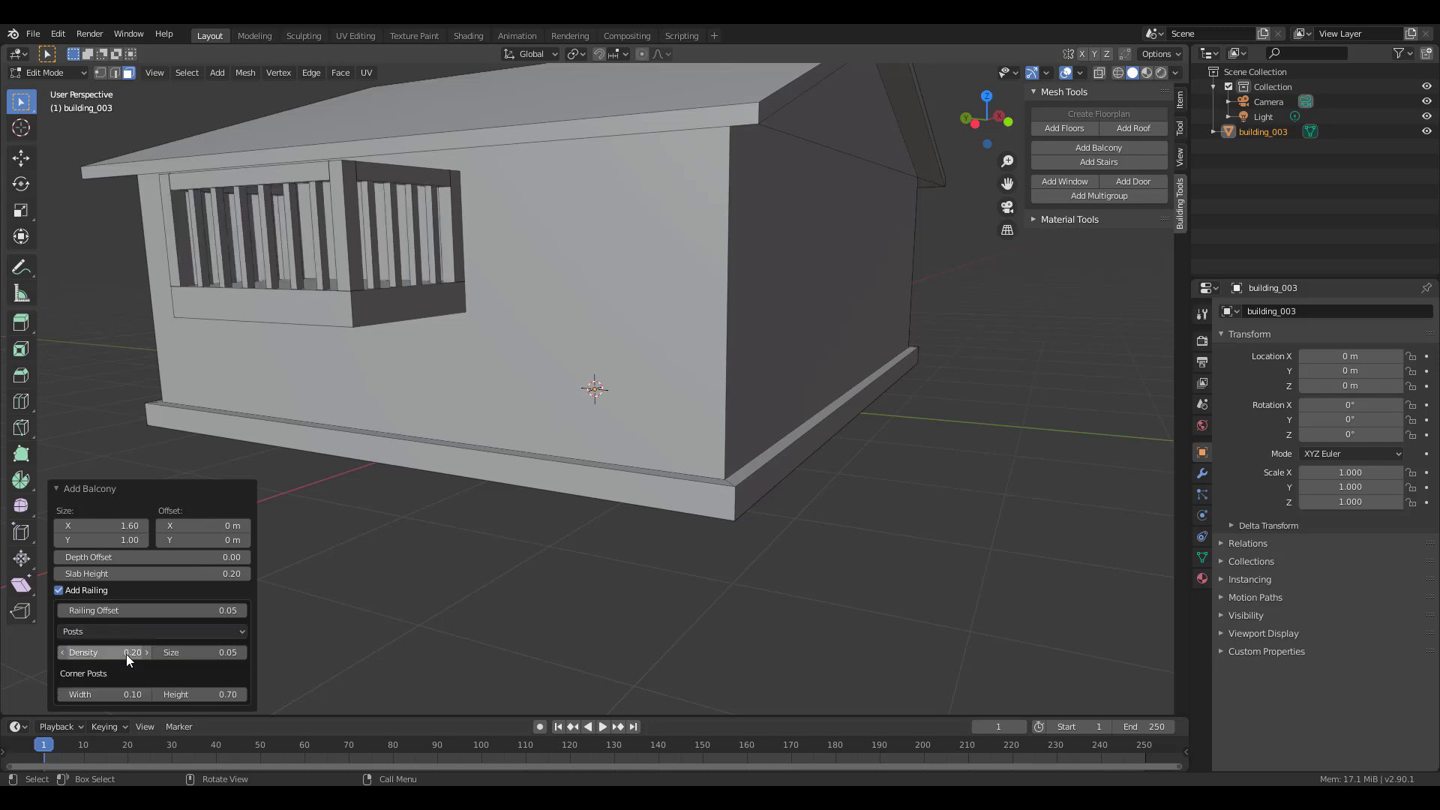
drag(112, 652, 183, 652)
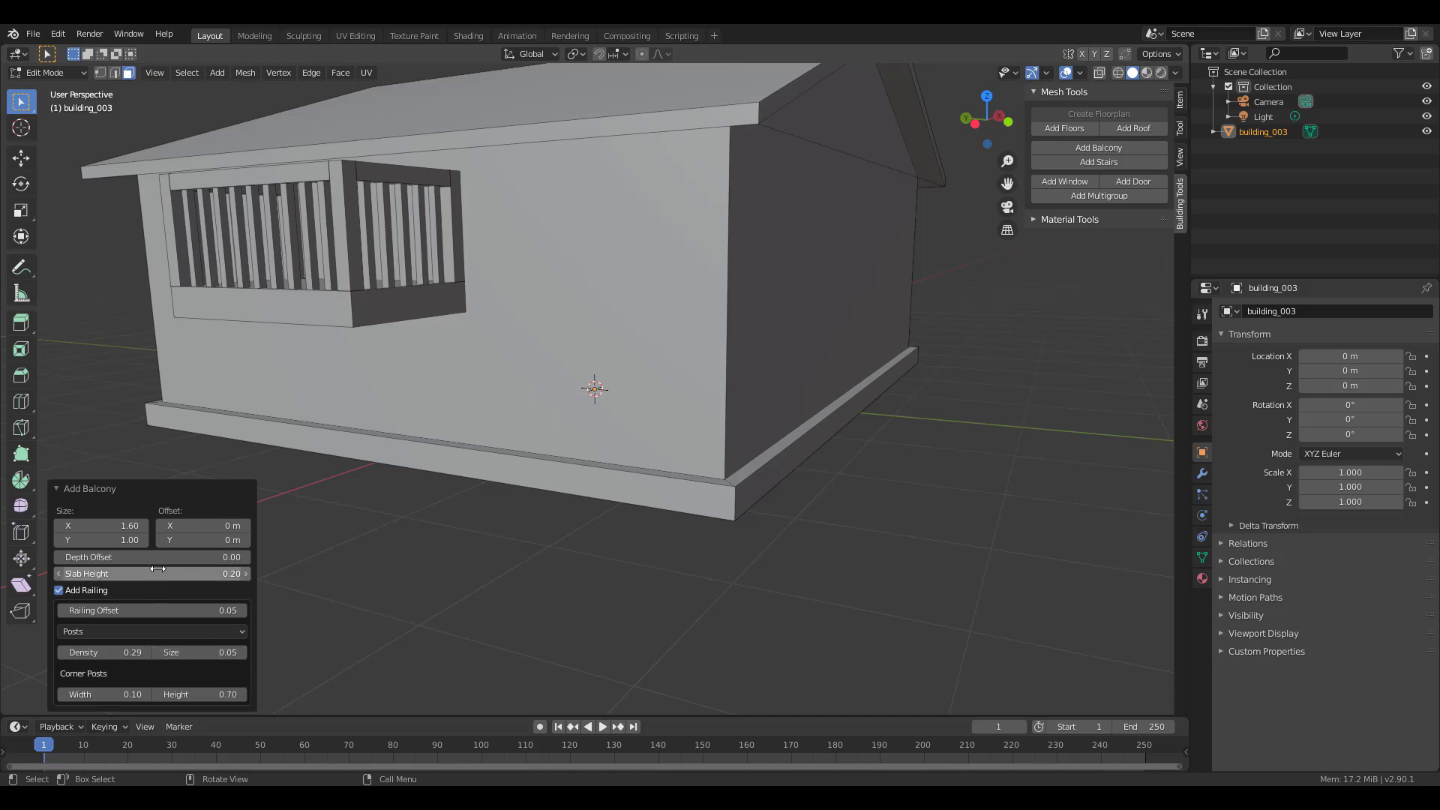
drag(163, 571, 125, 571)
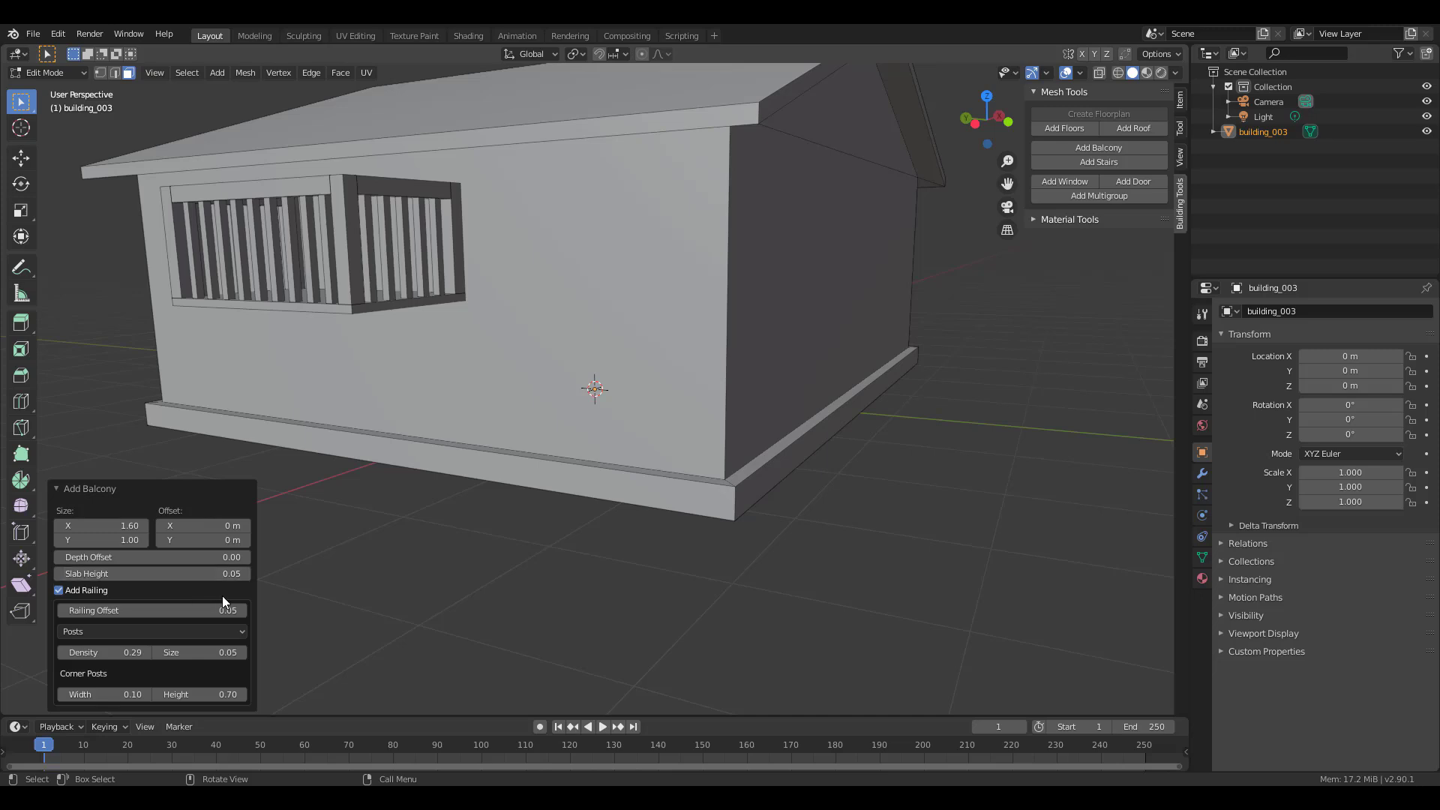
Set balcony Offset Y -0.97, Size X 4.81 and Size Y 0.58, then reselect the front wall
mouse_move(177, 526)
mouse_down()
mouse_move(199, 527)
mouse_move(154, 540)
mouse_up()
middle_drag(564, 443, 650, 463)
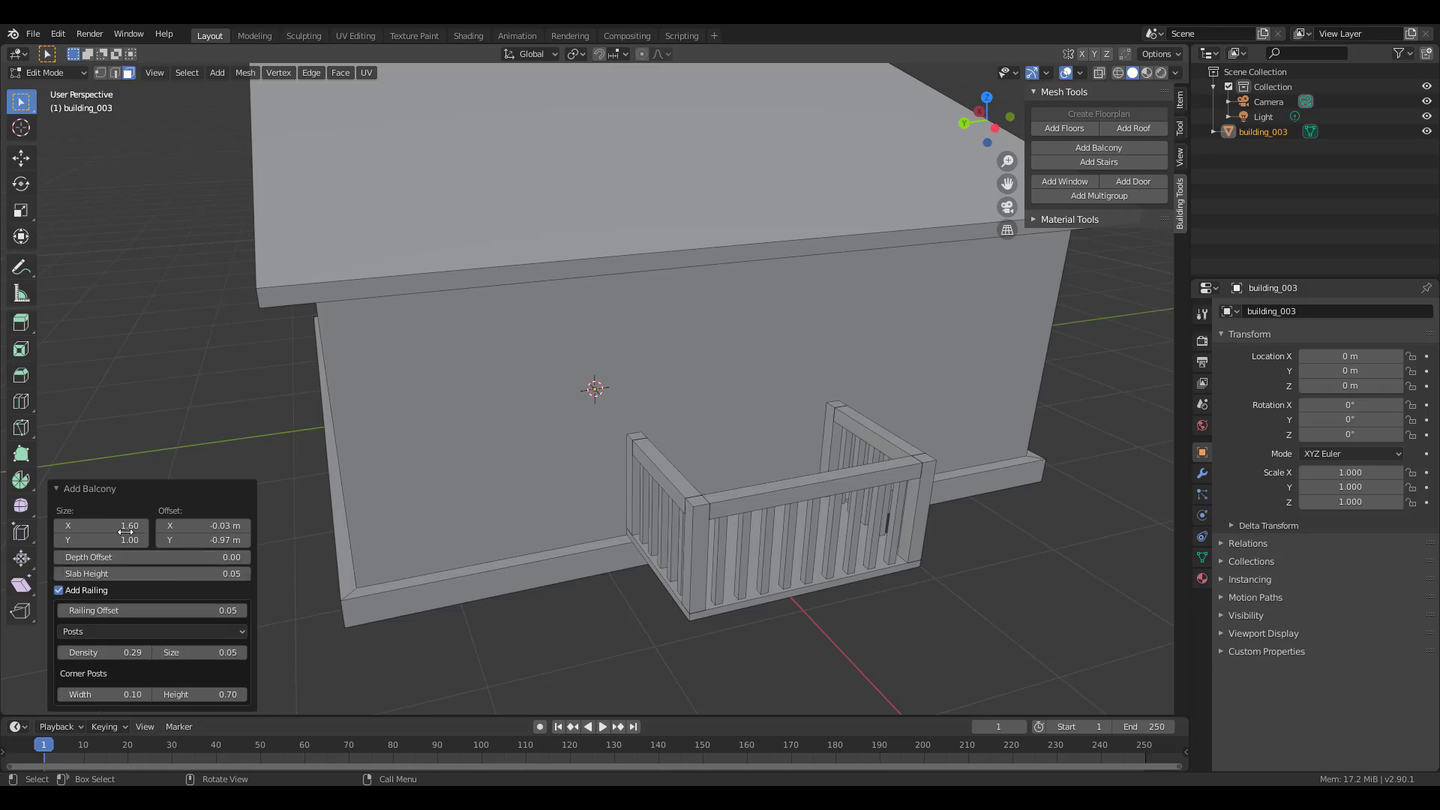
drag(125, 531, 273, 531)
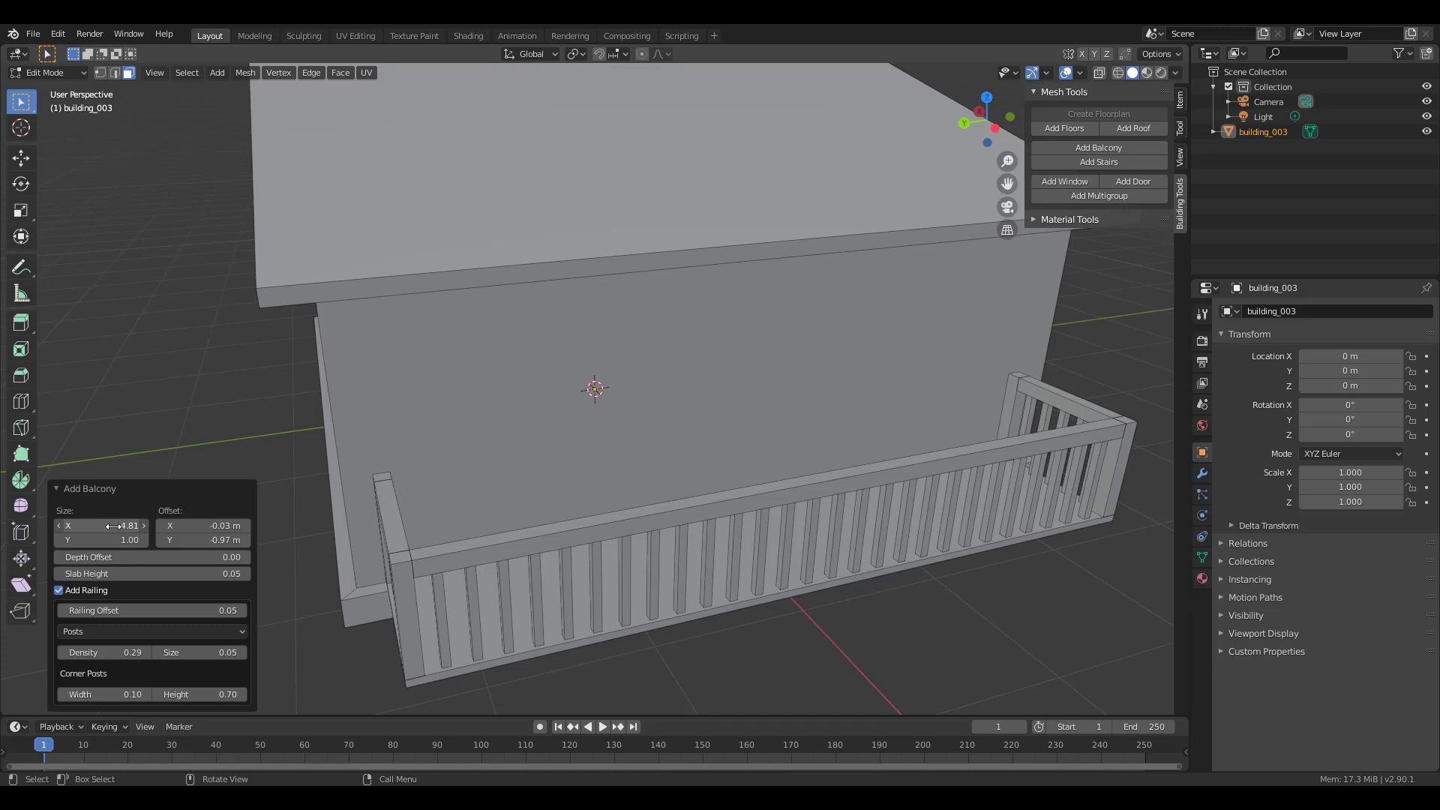
middle_drag(585, 518, 758, 519)
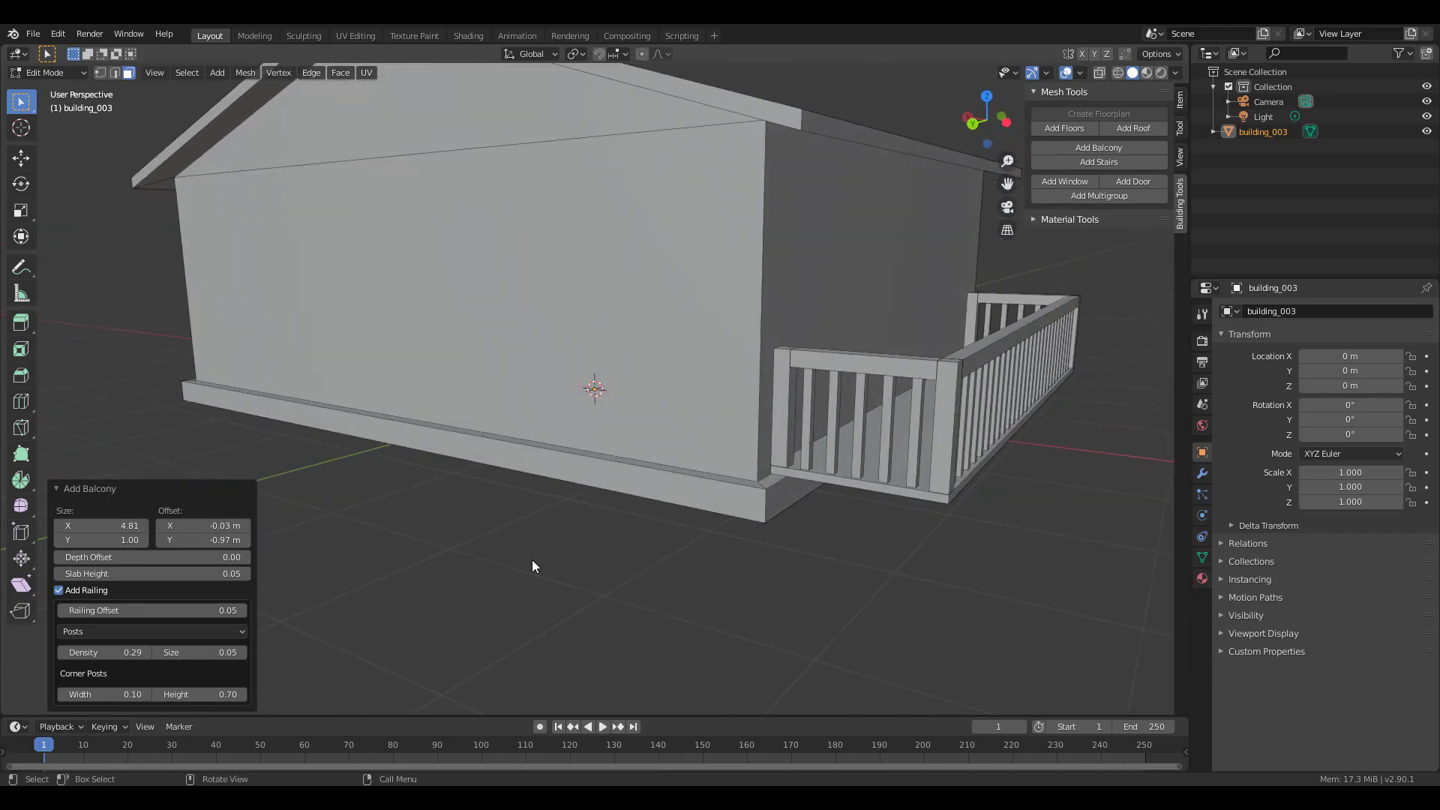
drag(105, 540, 76, 540)
middle_drag(674, 484, 639, 500)
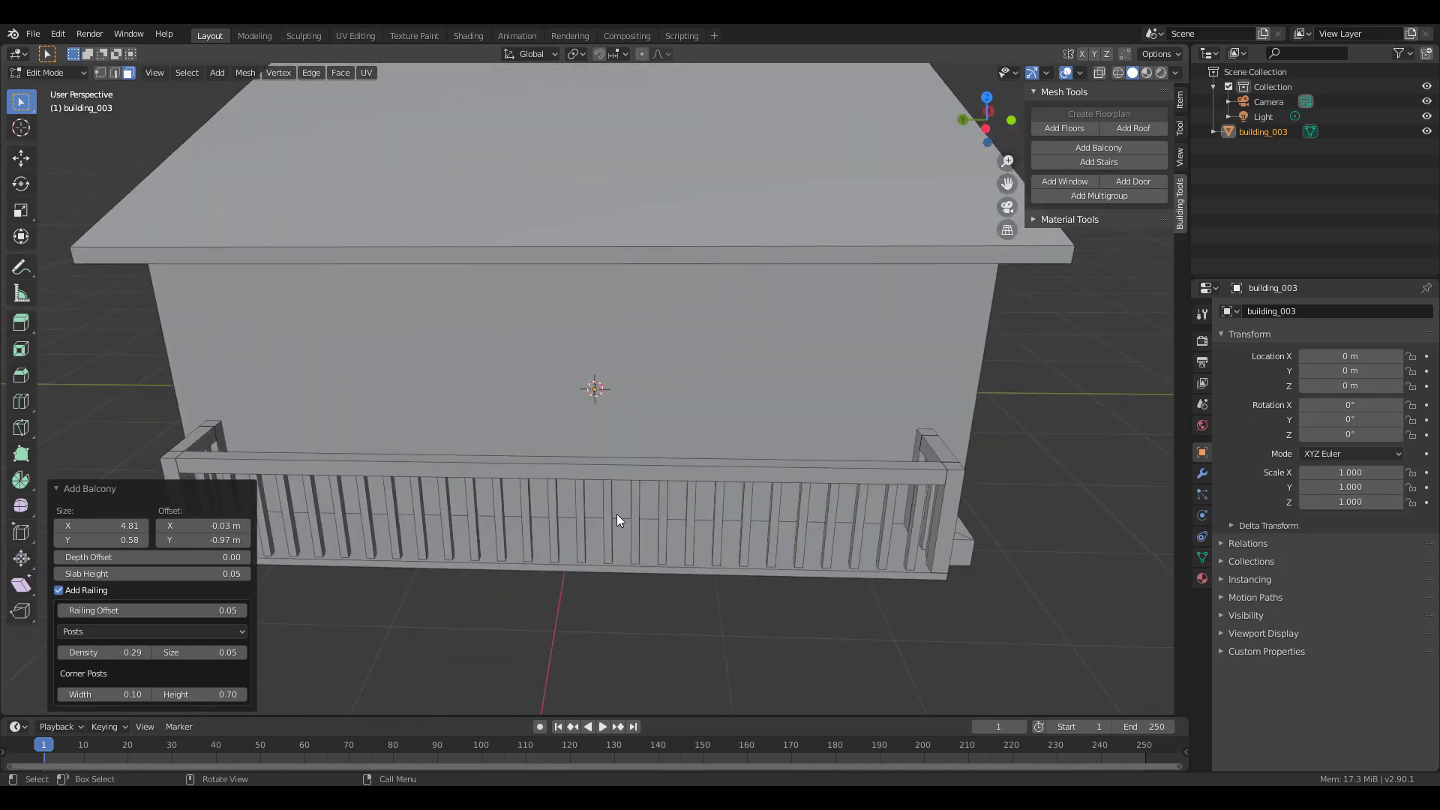
click(591, 397)
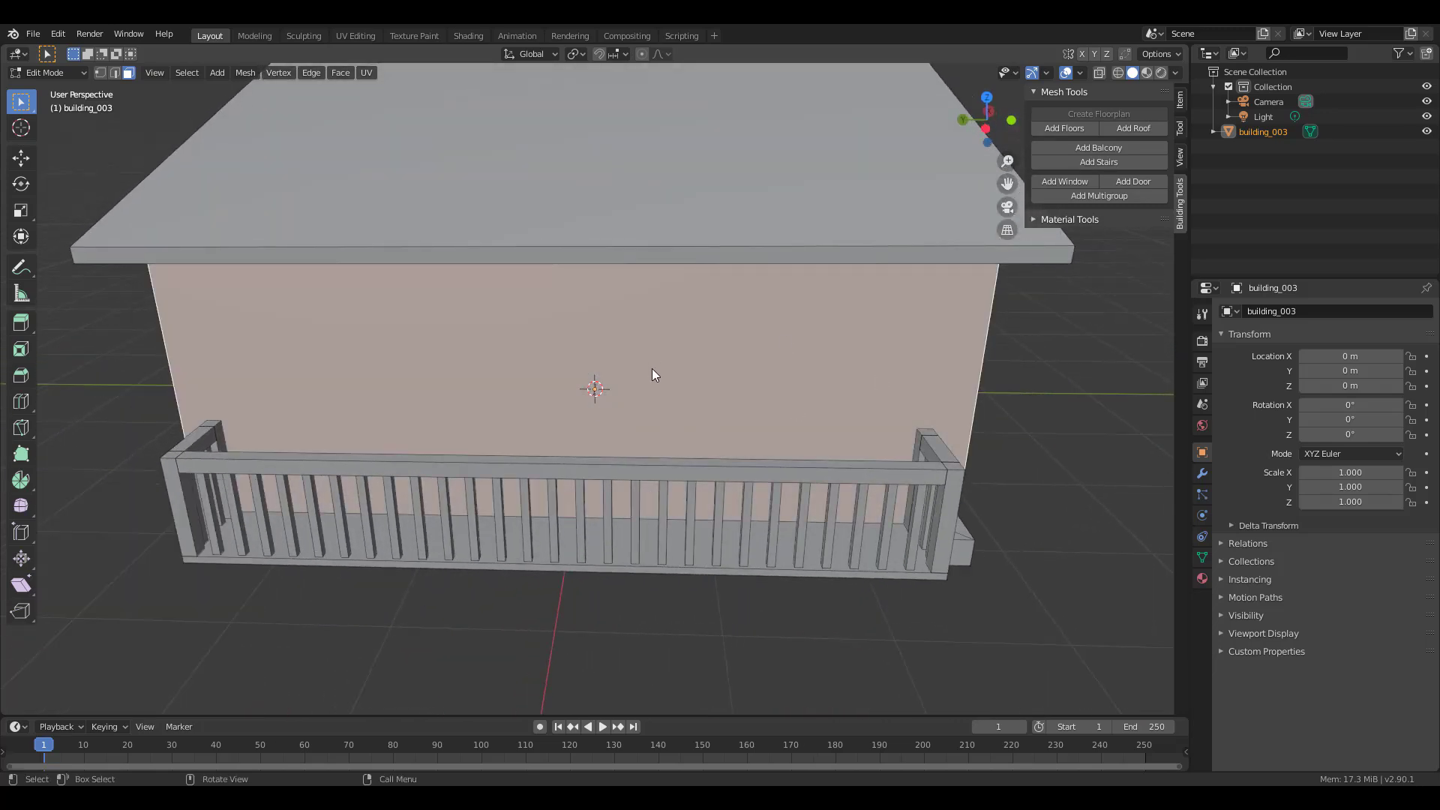
Add a door to the front wall and try Count 2 and Double Door options
click(1123, 183)
middle_drag(654, 376, 550, 456)
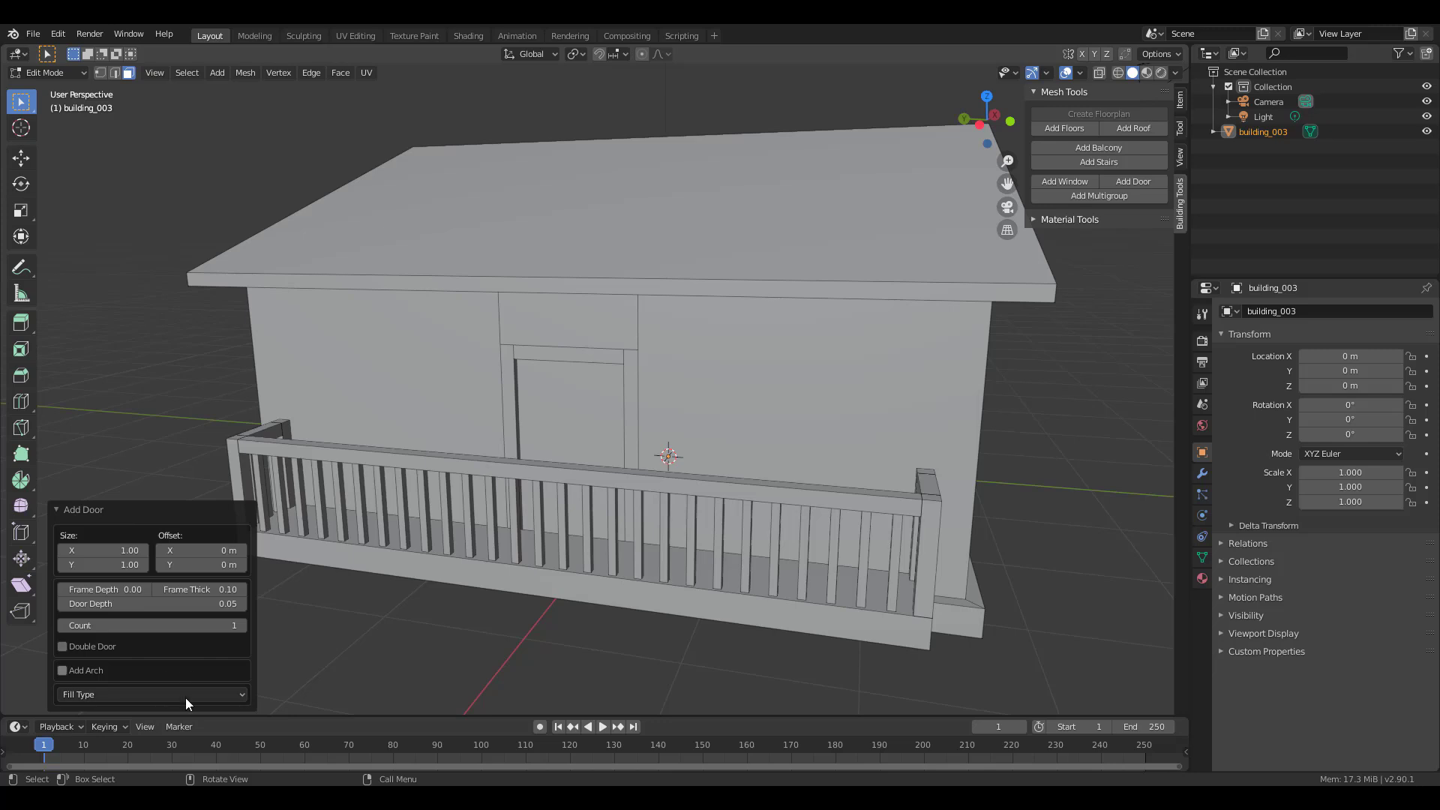
click(242, 625)
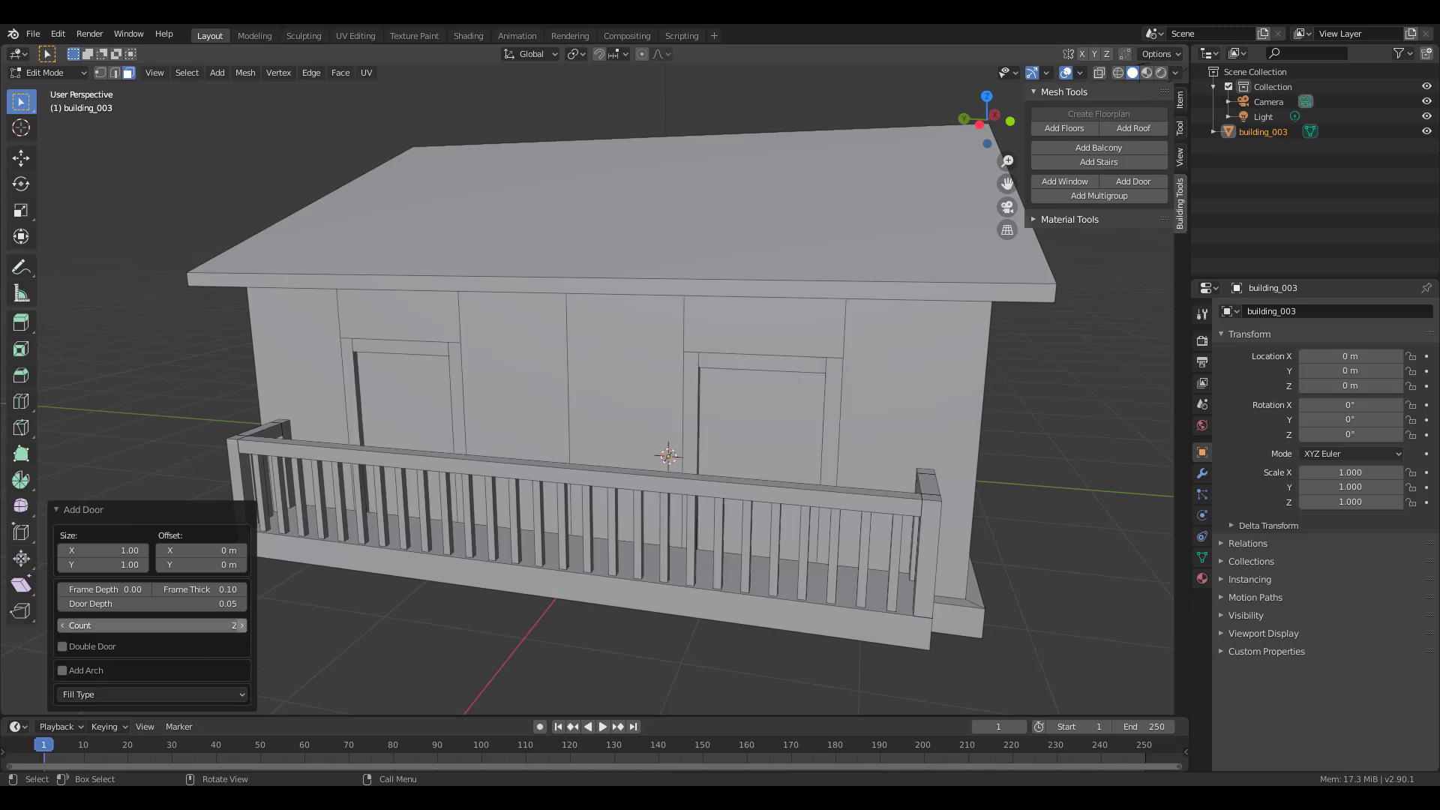
click(60, 625)
click(63, 645)
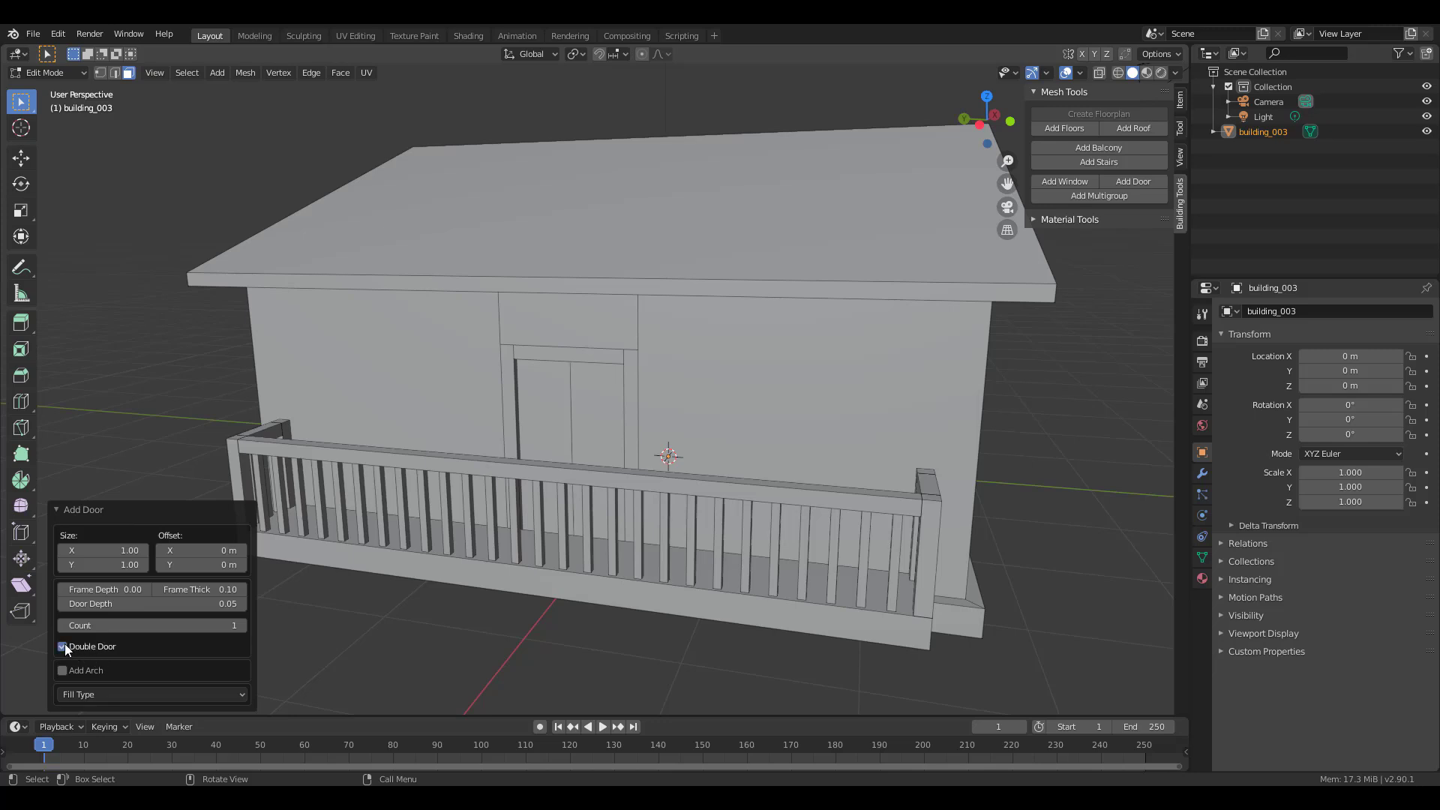
click(63, 646)
click(63, 646)
Test sphere and sine arches, remove the arch, return to a single leaf, and set Fill Type to Panels
click(62, 670)
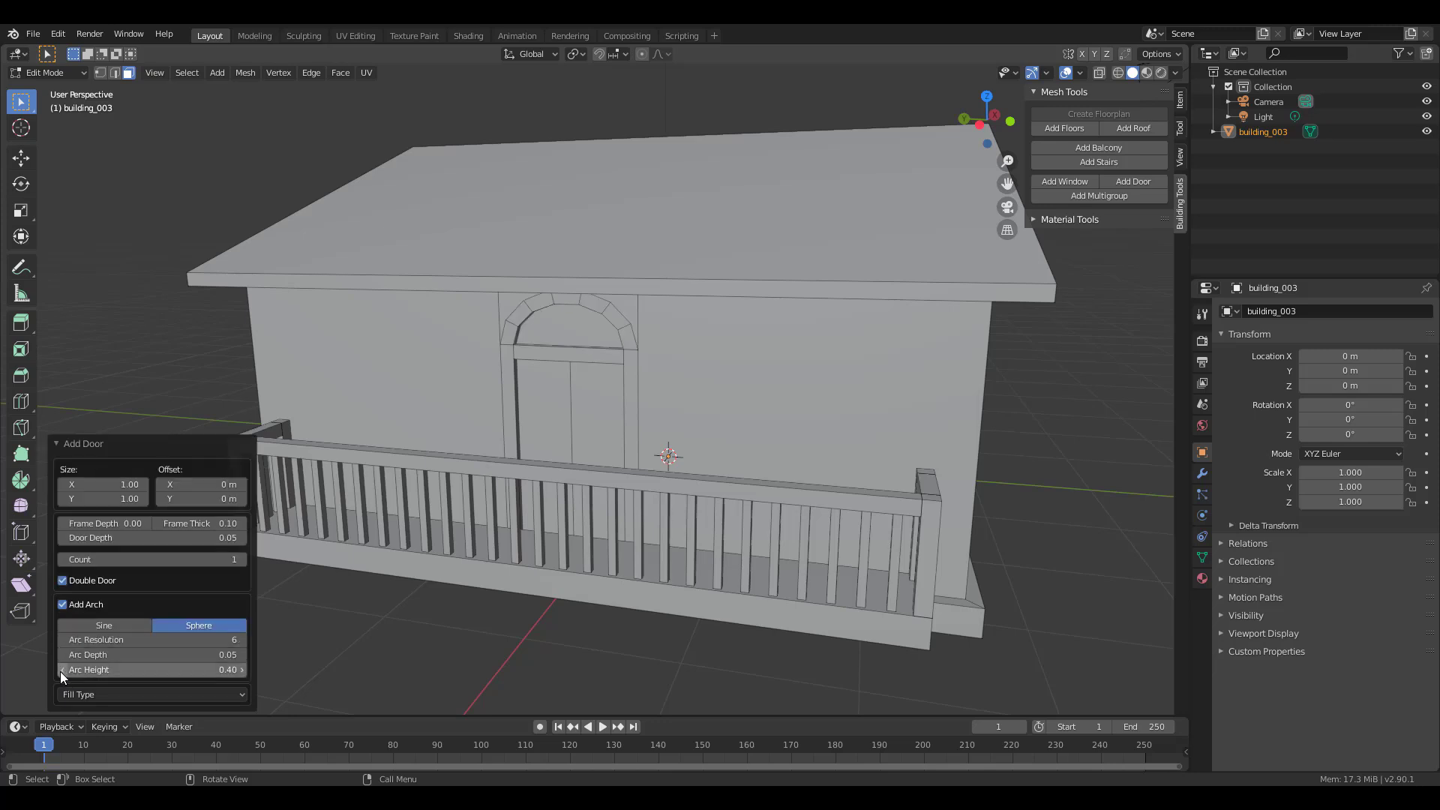
click(60, 672)
click(132, 628)
click(180, 625)
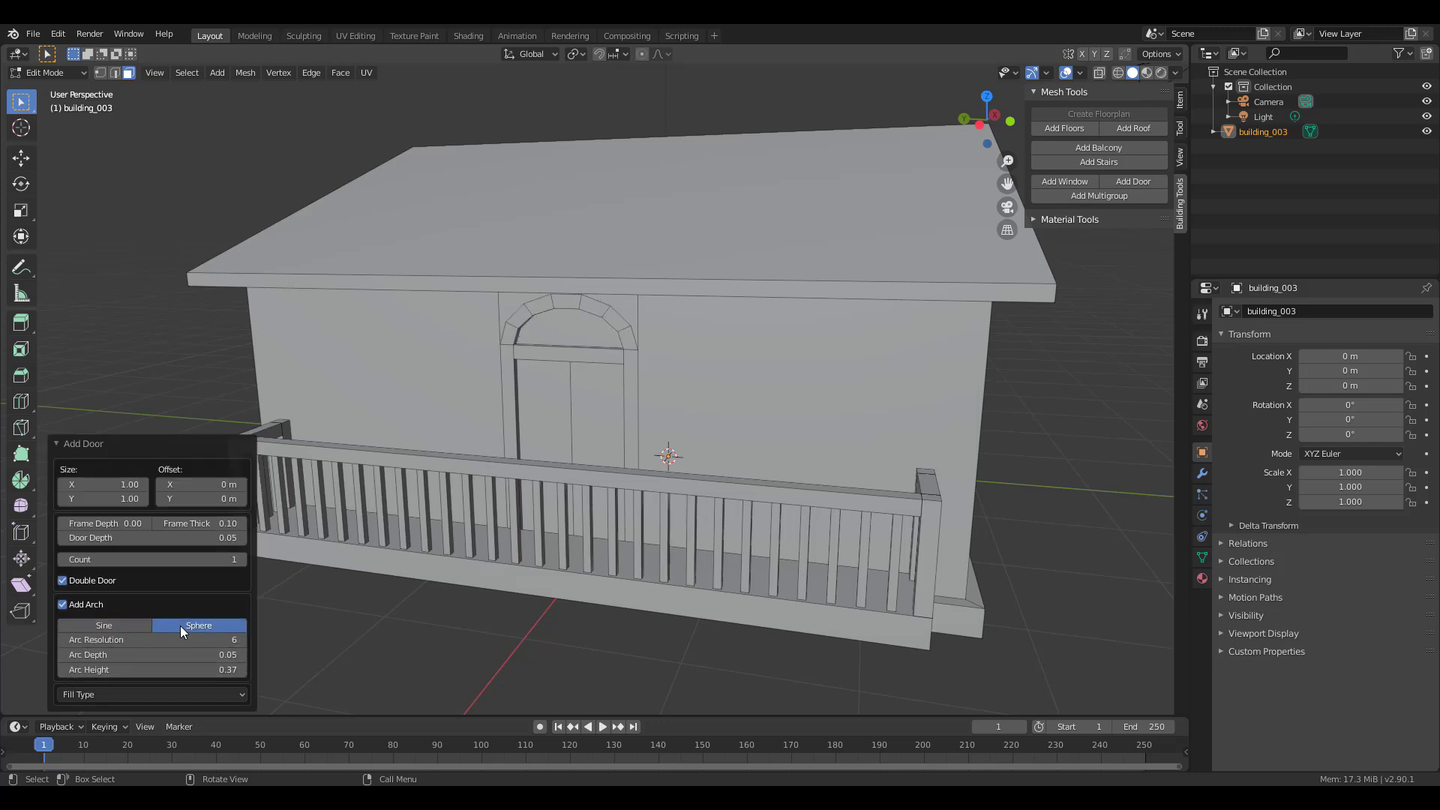
click(63, 604)
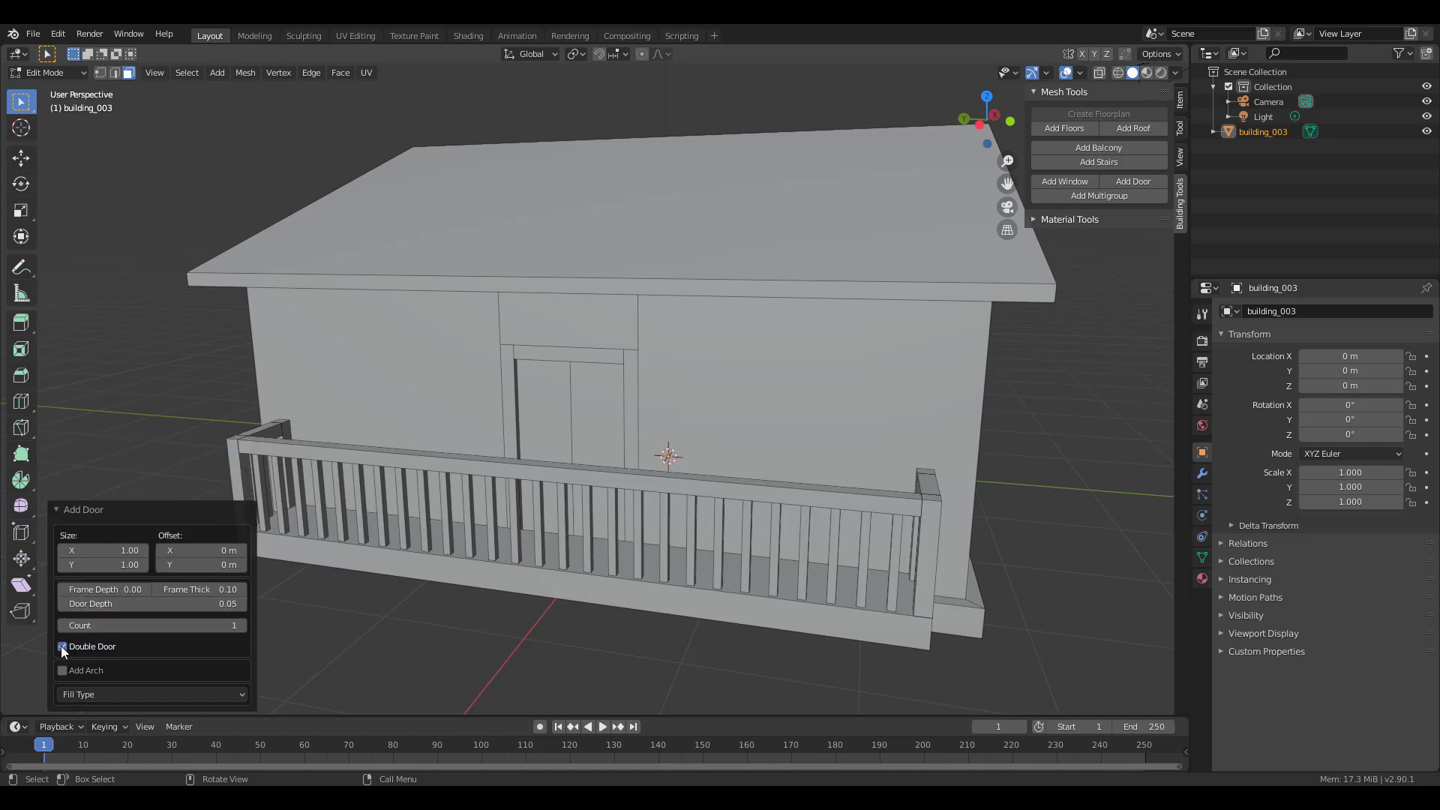
click(62, 646)
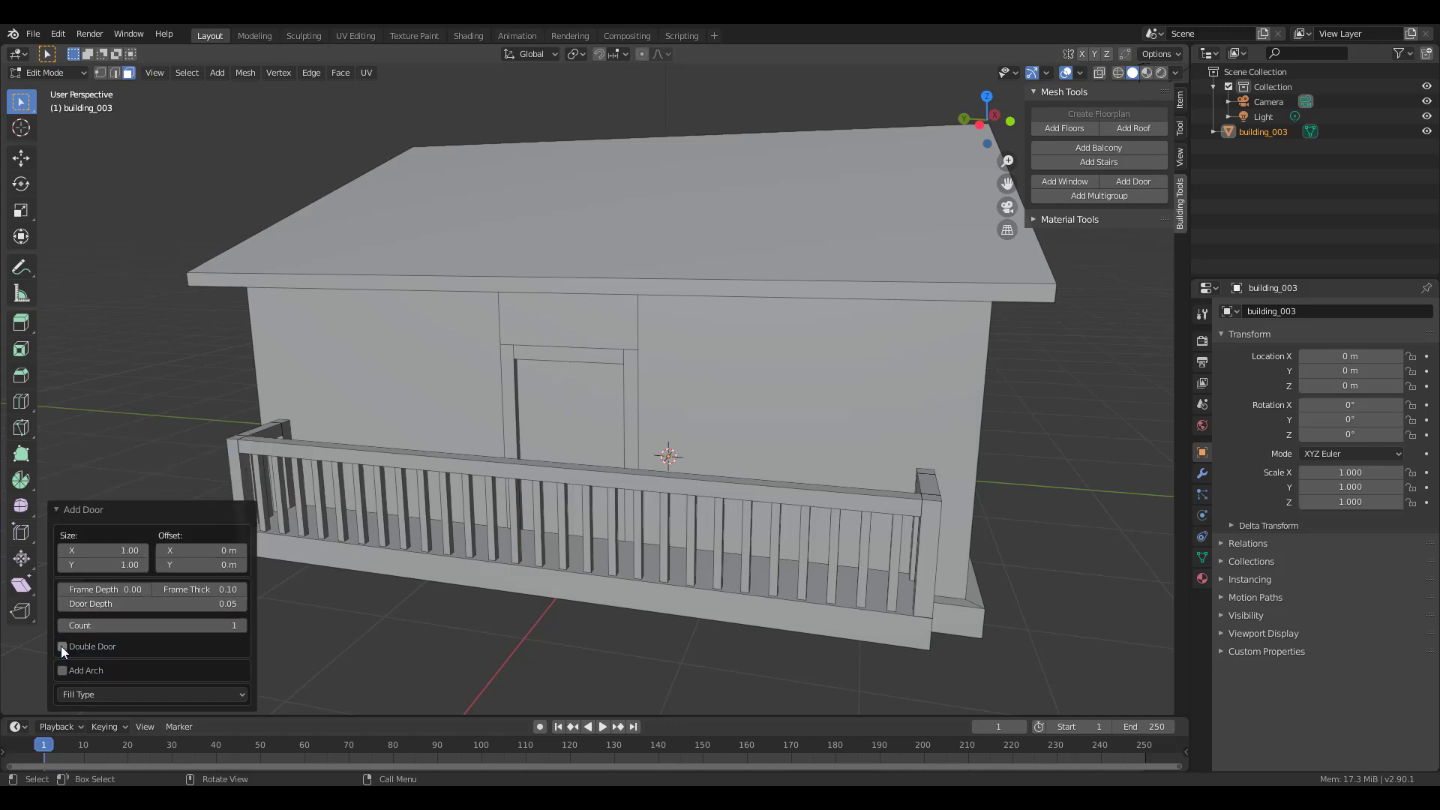
click(180, 694)
click(146, 726)
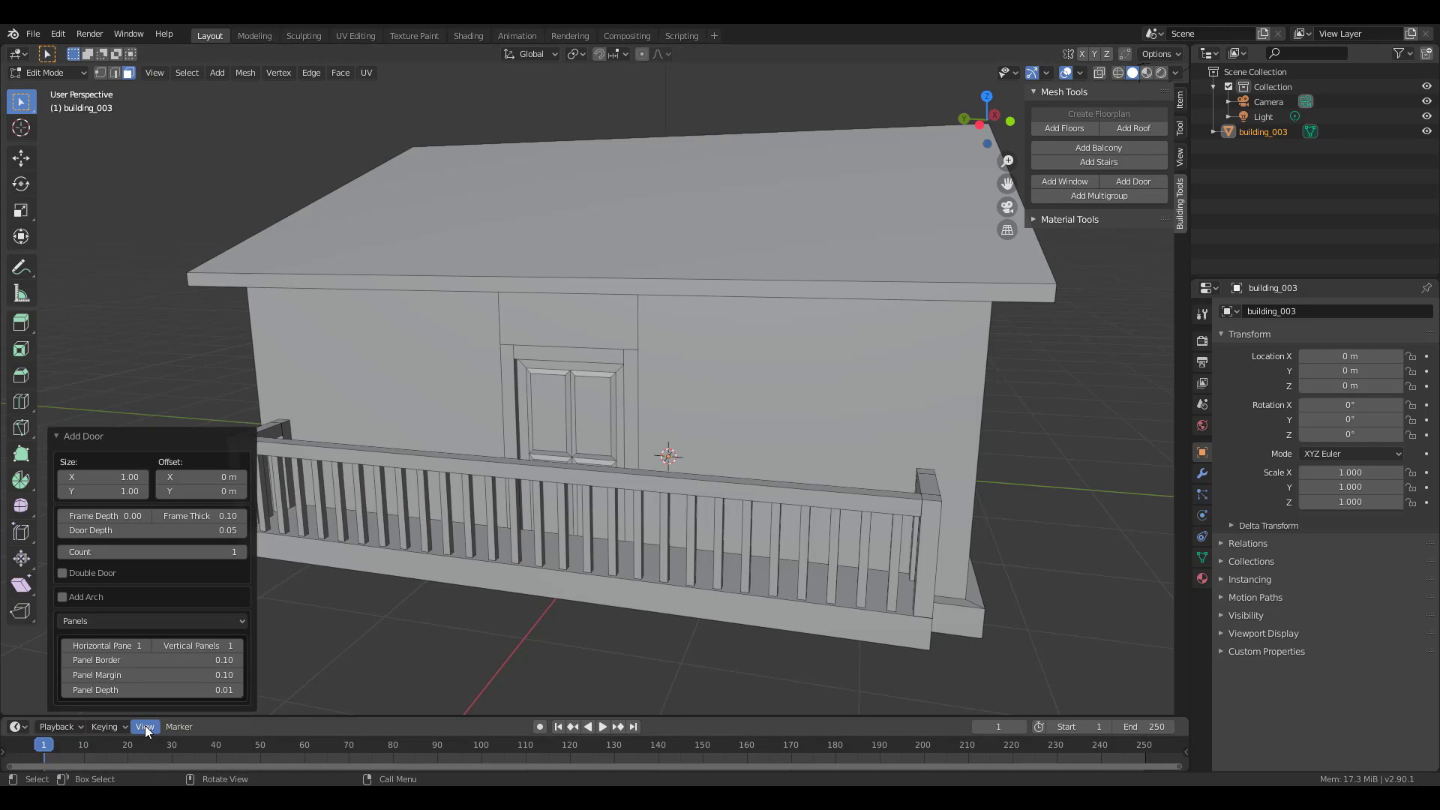
Undo the door's sideways offset and select the right upper door panel
middle_drag(586, 423, 603, 432)
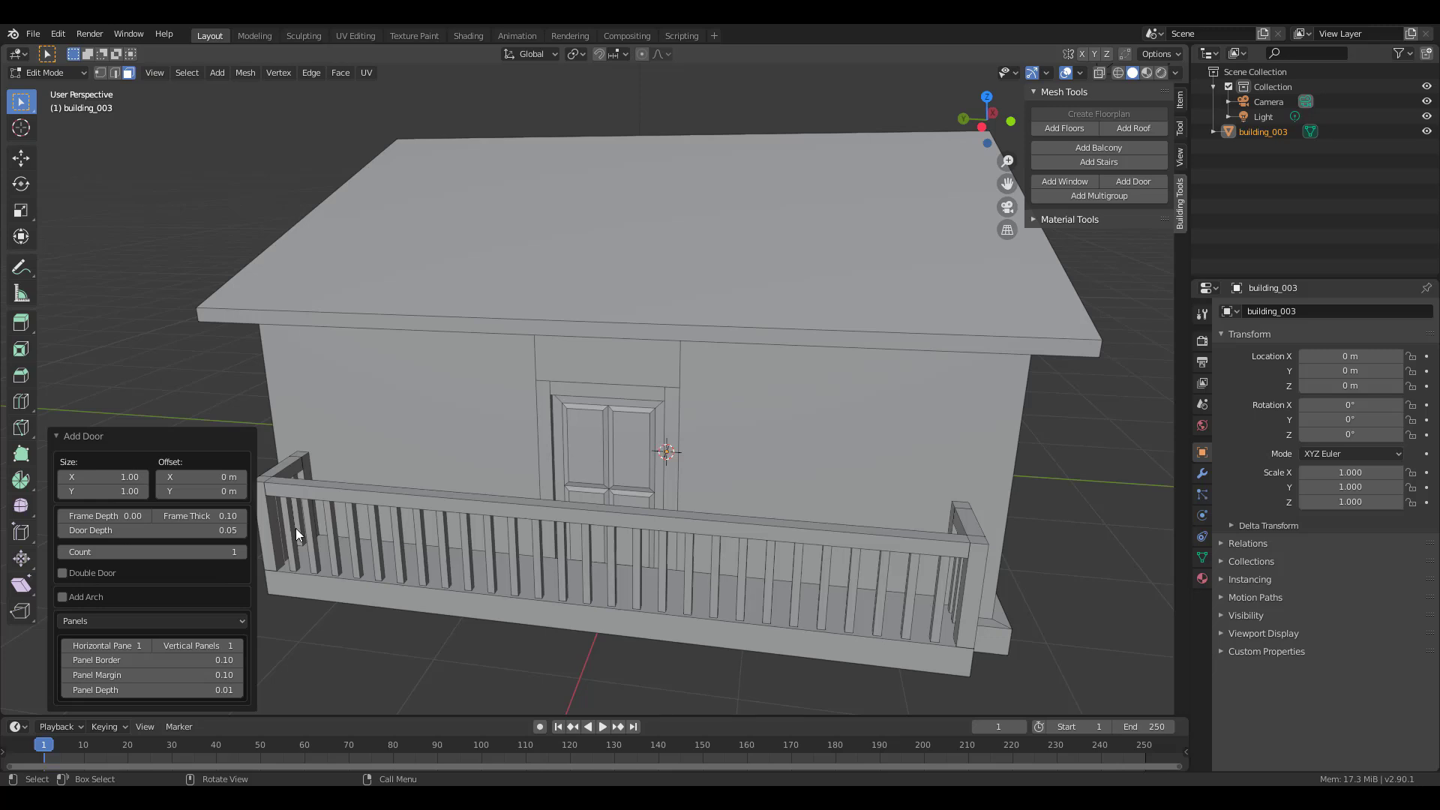
drag(193, 477, 203, 480)
key(ctrl+z)
middle_drag(664, 466, 660, 437)
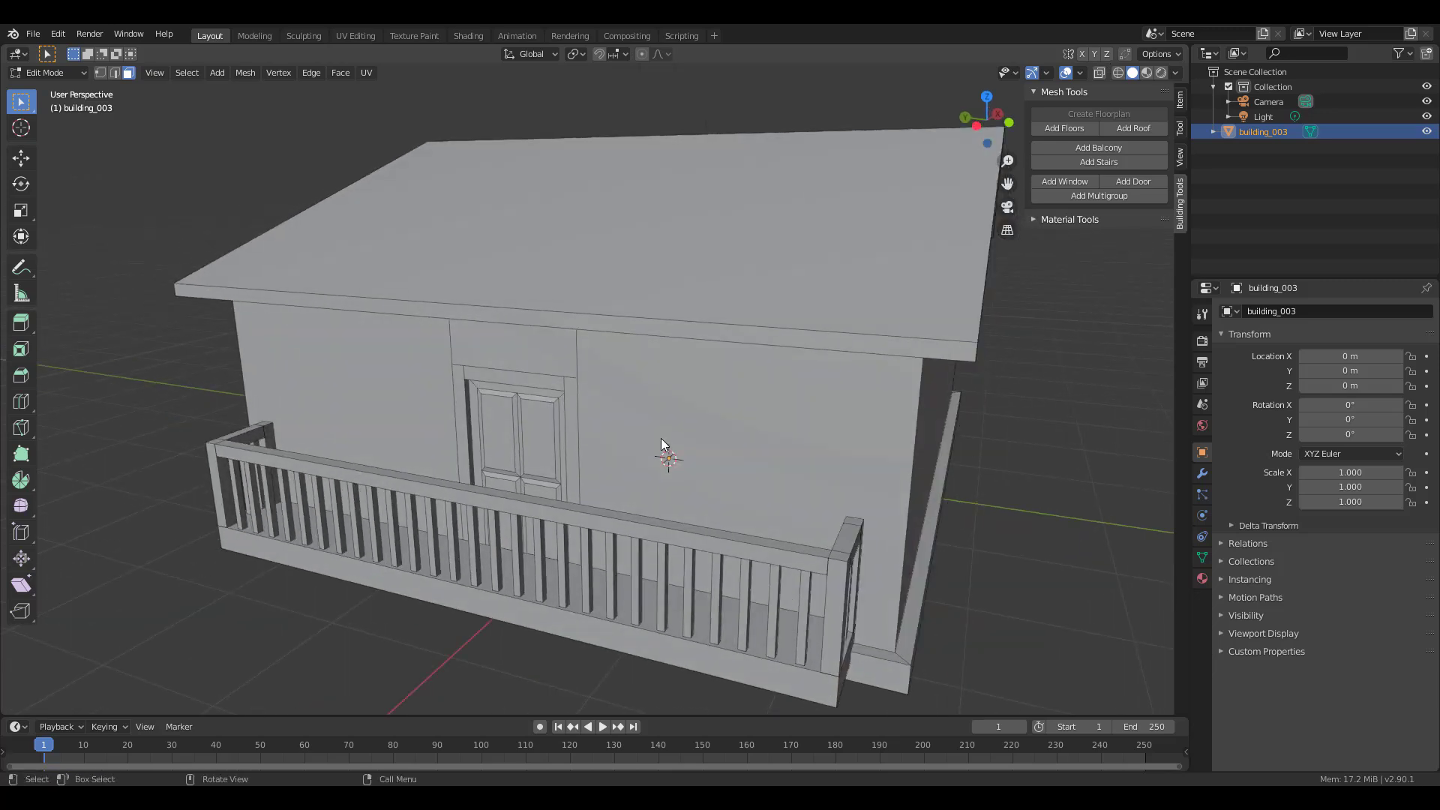
scroll(660, 438, up, 2)
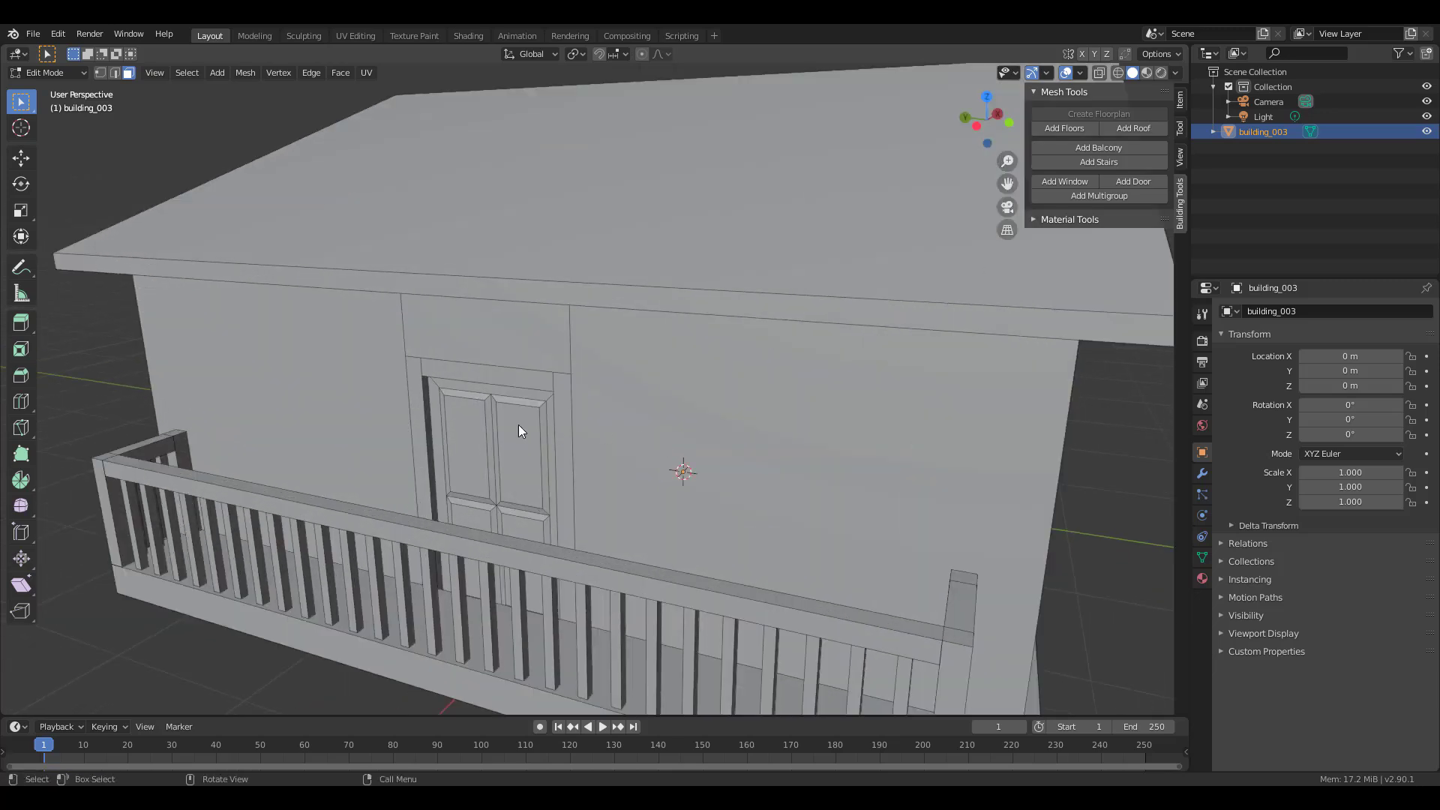
middle_drag(519, 425, 524, 421)
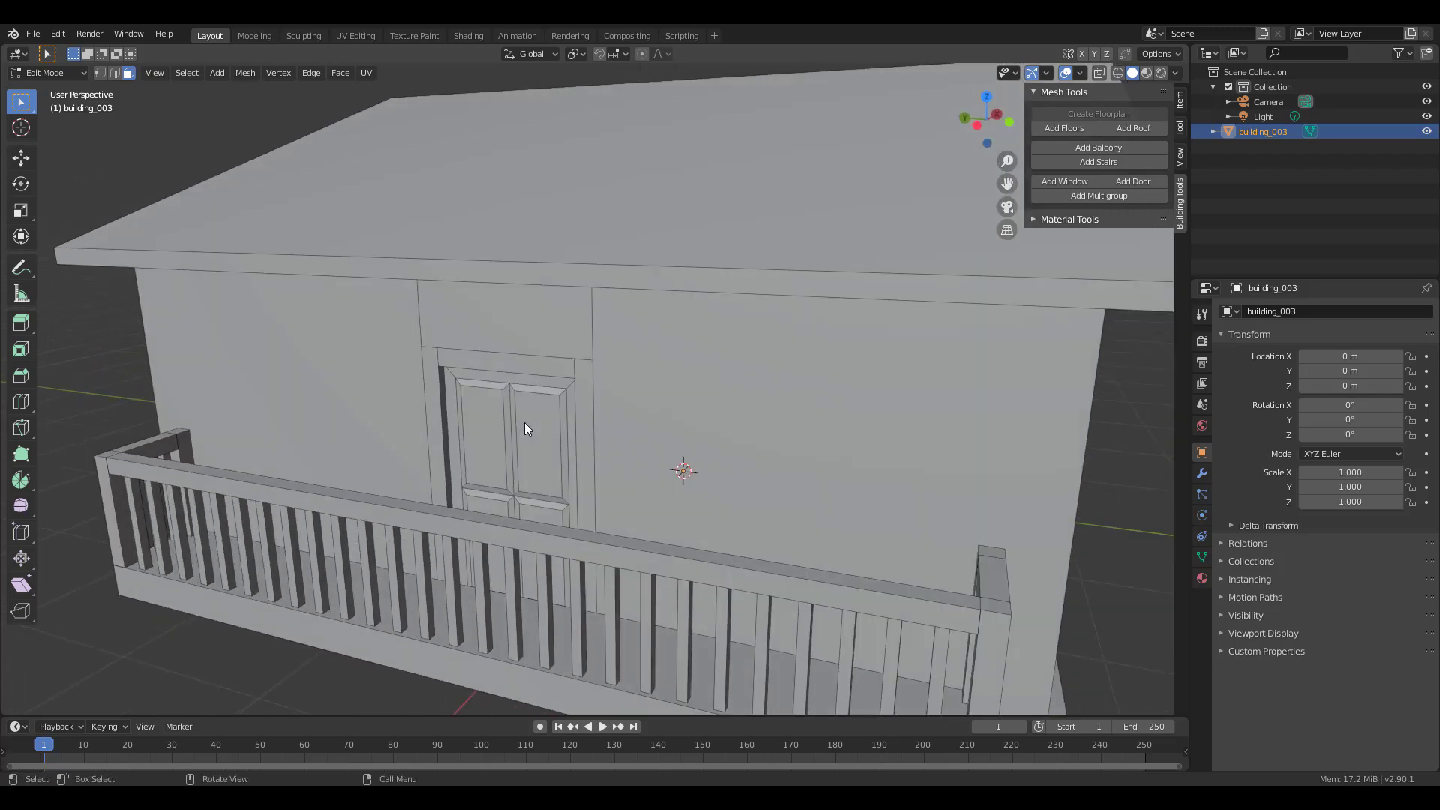
click(533, 427)
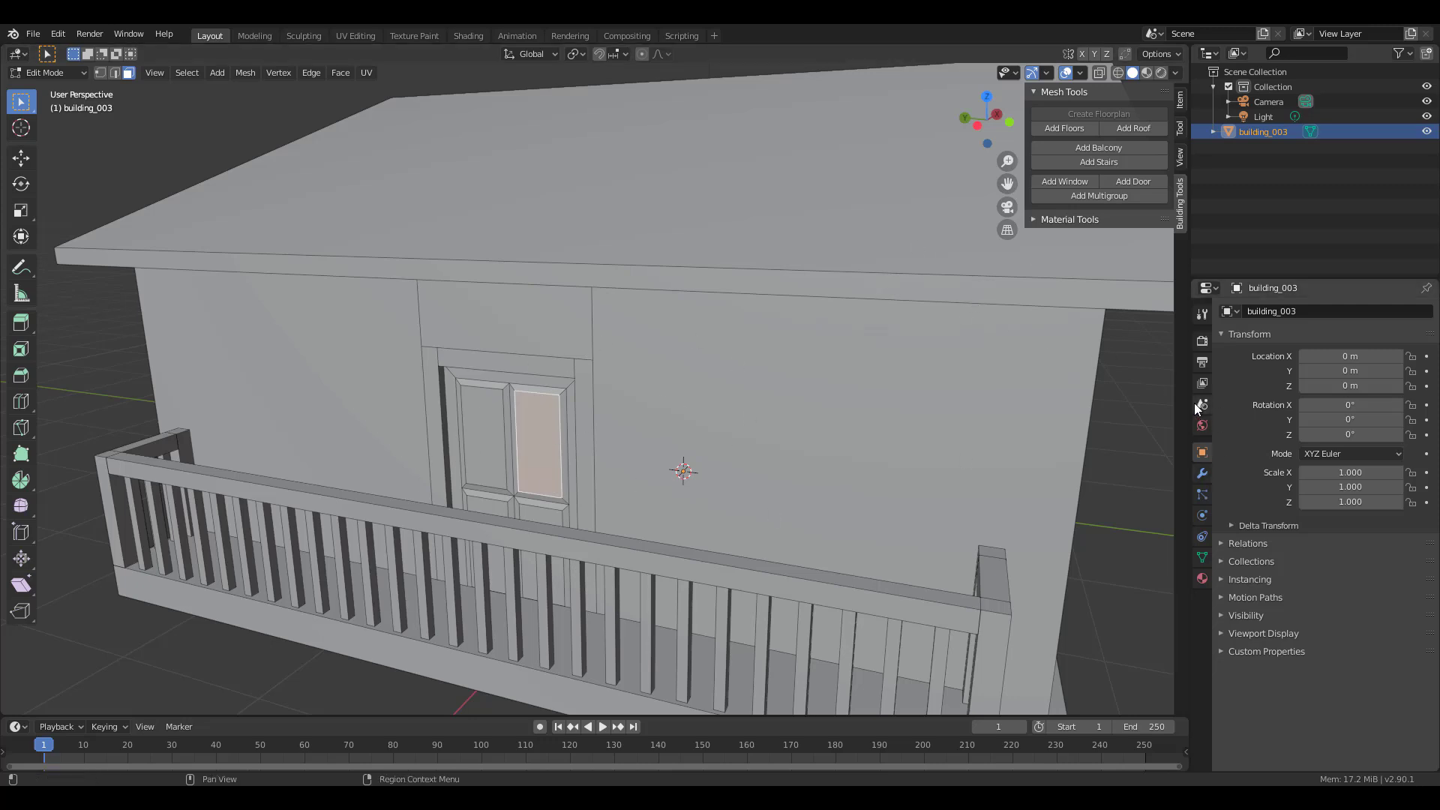
click(1200, 477)
click(1200, 457)
Reselect the upper door panel, briefly pick the gable side wall, then settle on a door panel face
middle_drag(630, 433, 600, 453)
click(600, 449)
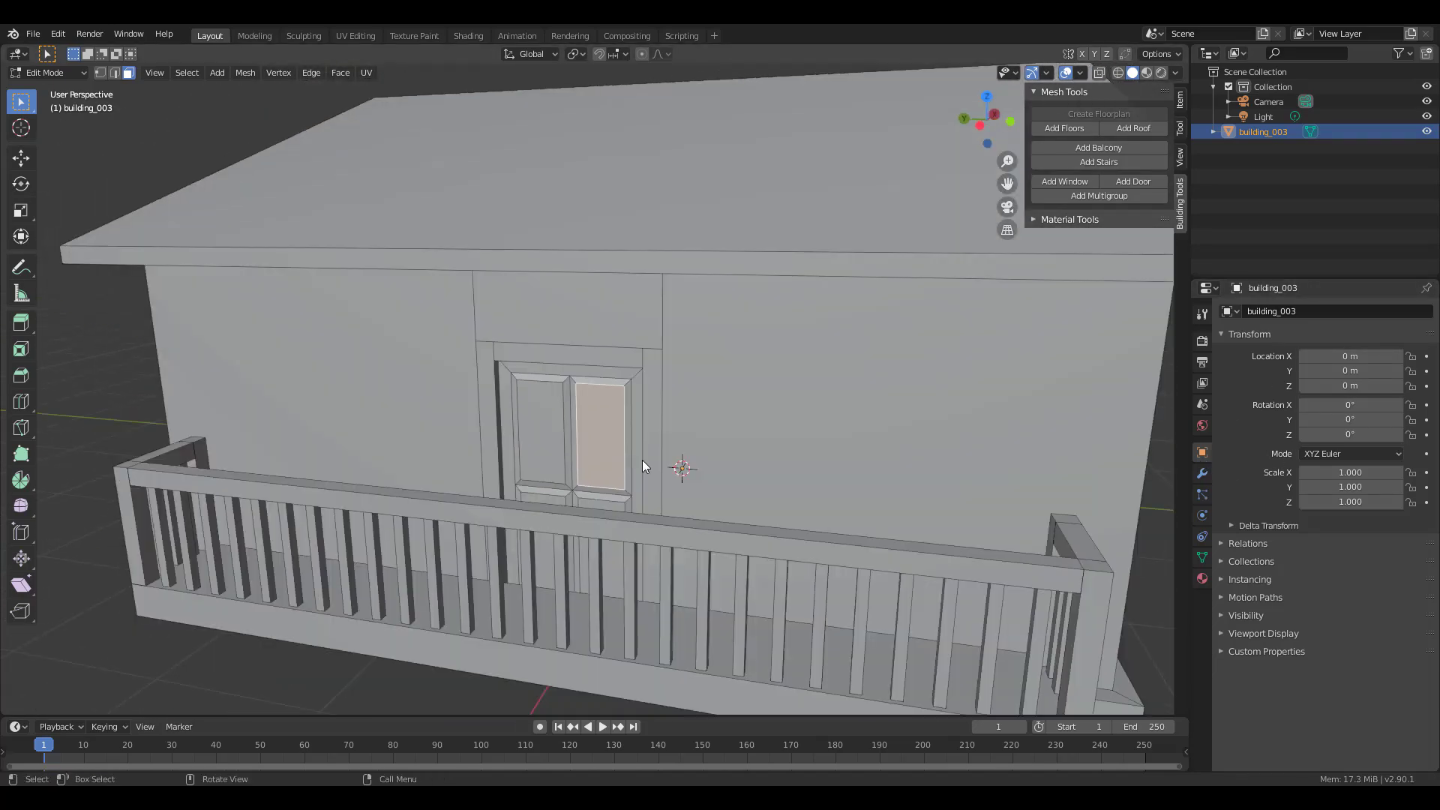
middle_drag(778, 460, 618, 462)
scroll(726, 456, down, 1)
scroll(727, 456, down, 3)
click(315, 451)
click(695, 376)
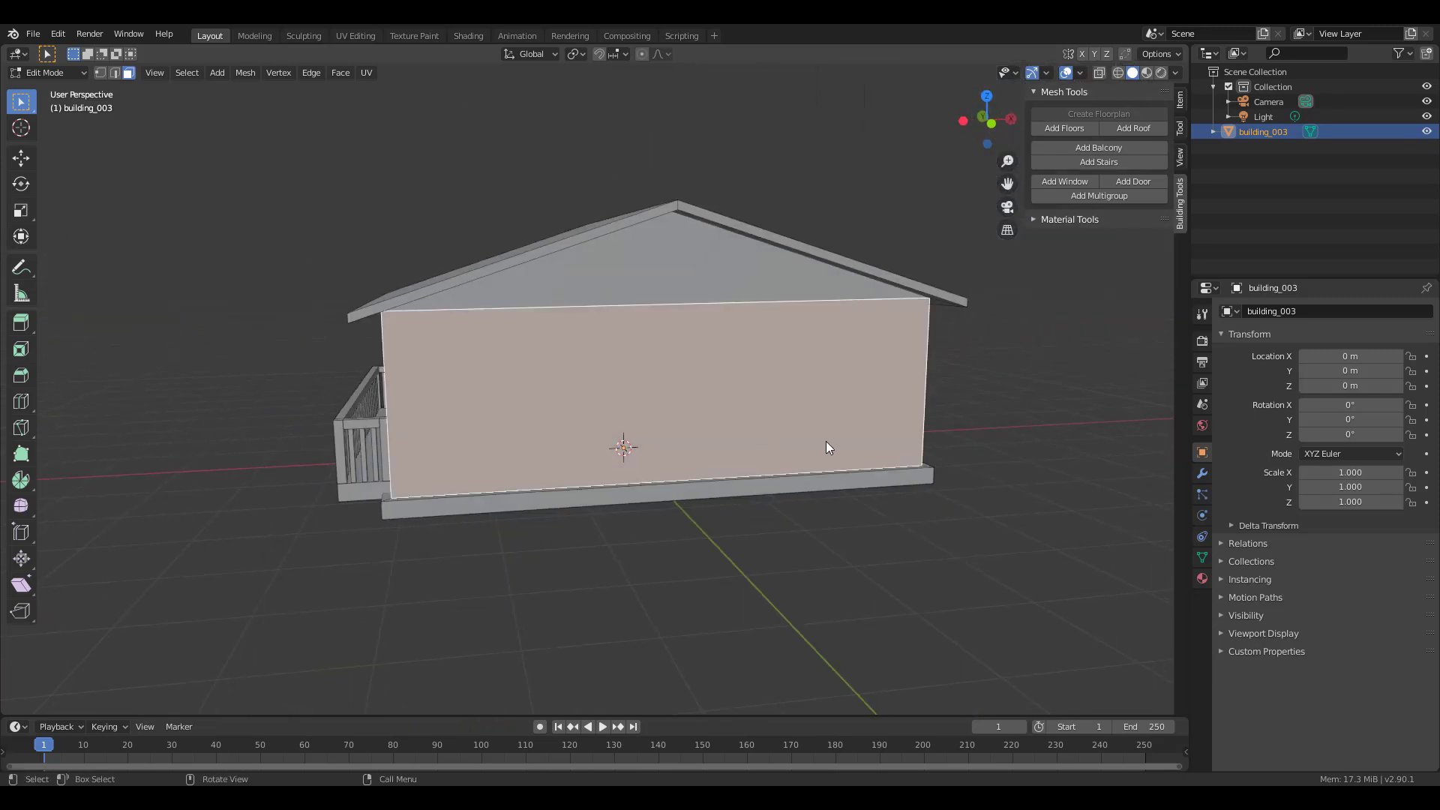
middle_drag(825, 441, 888, 390)
scroll(677, 429, up, 8)
click(693, 457)
scroll(696, 462, down, 8)
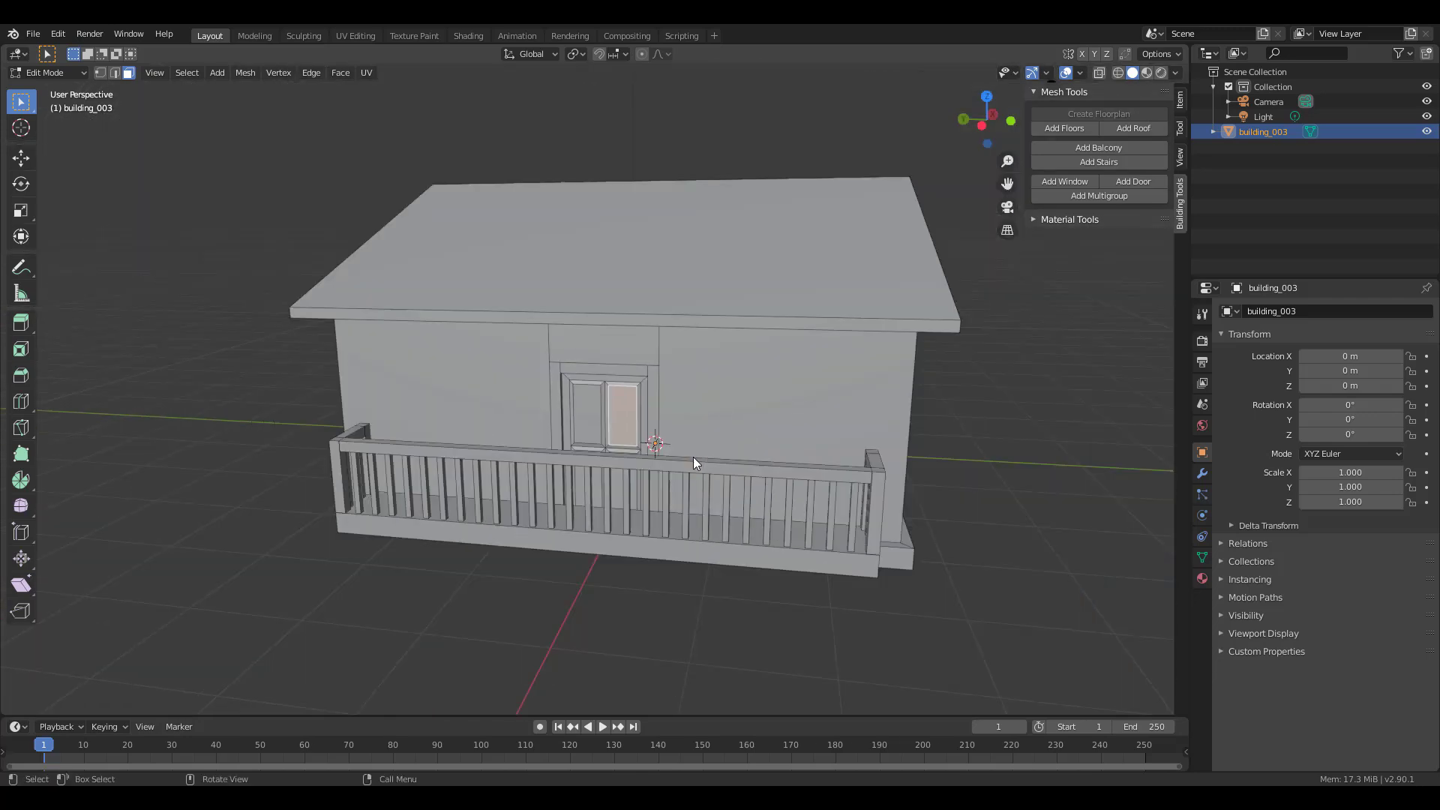
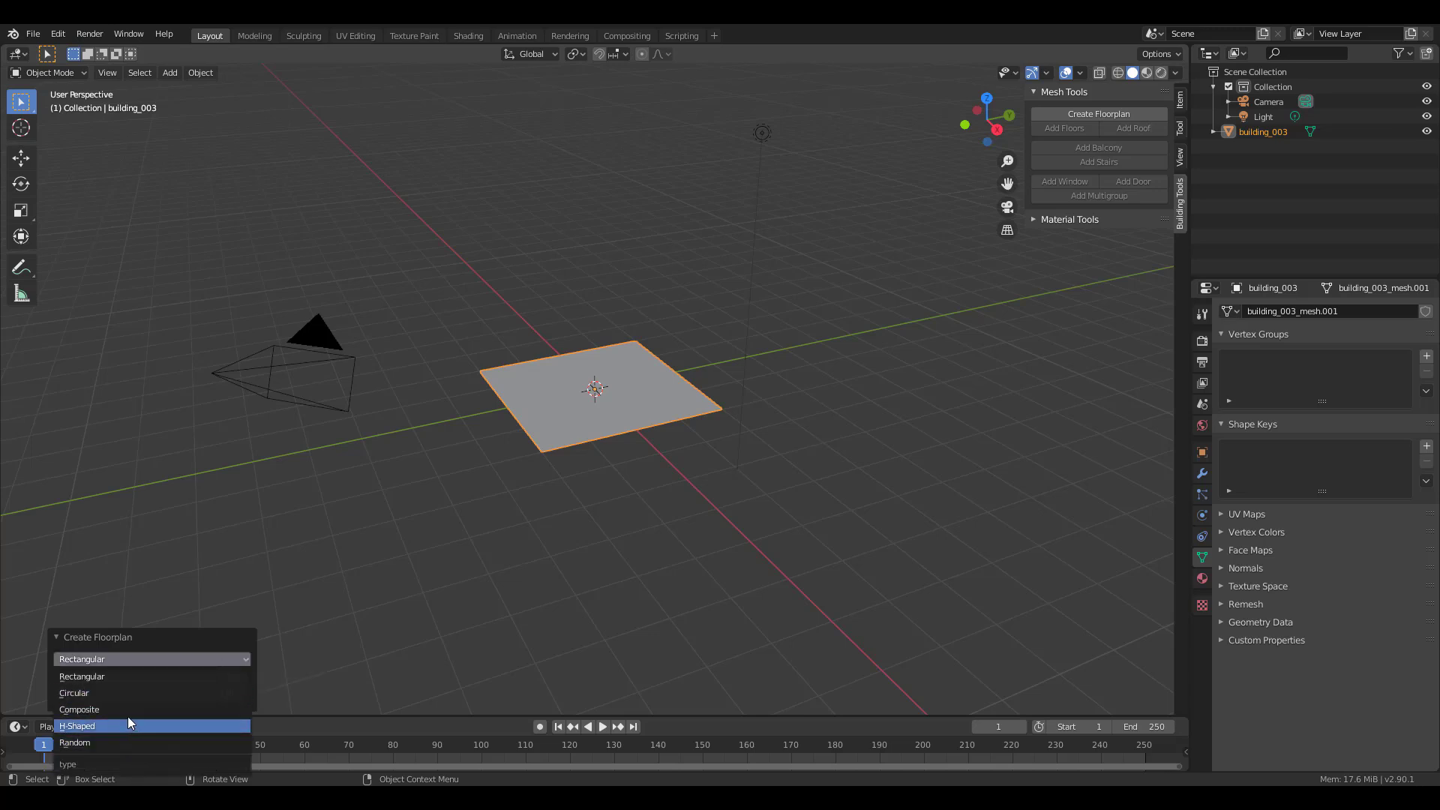
Try Random and Composite floorplans, settle on H-Shaped, then set Tail Width 1 to 3.07 and Tail Length 1 to 2.38
click(105, 726)
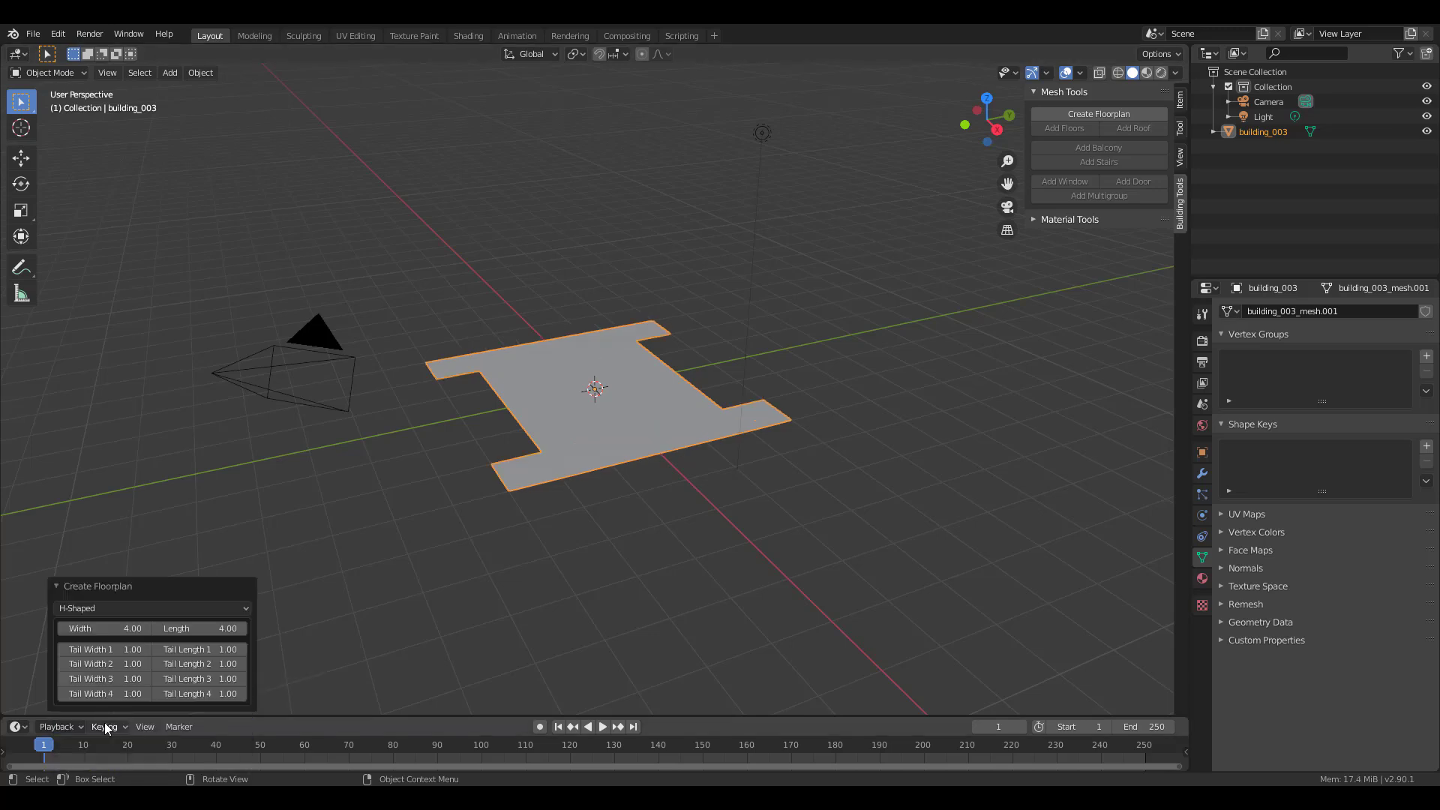
click(89, 609)
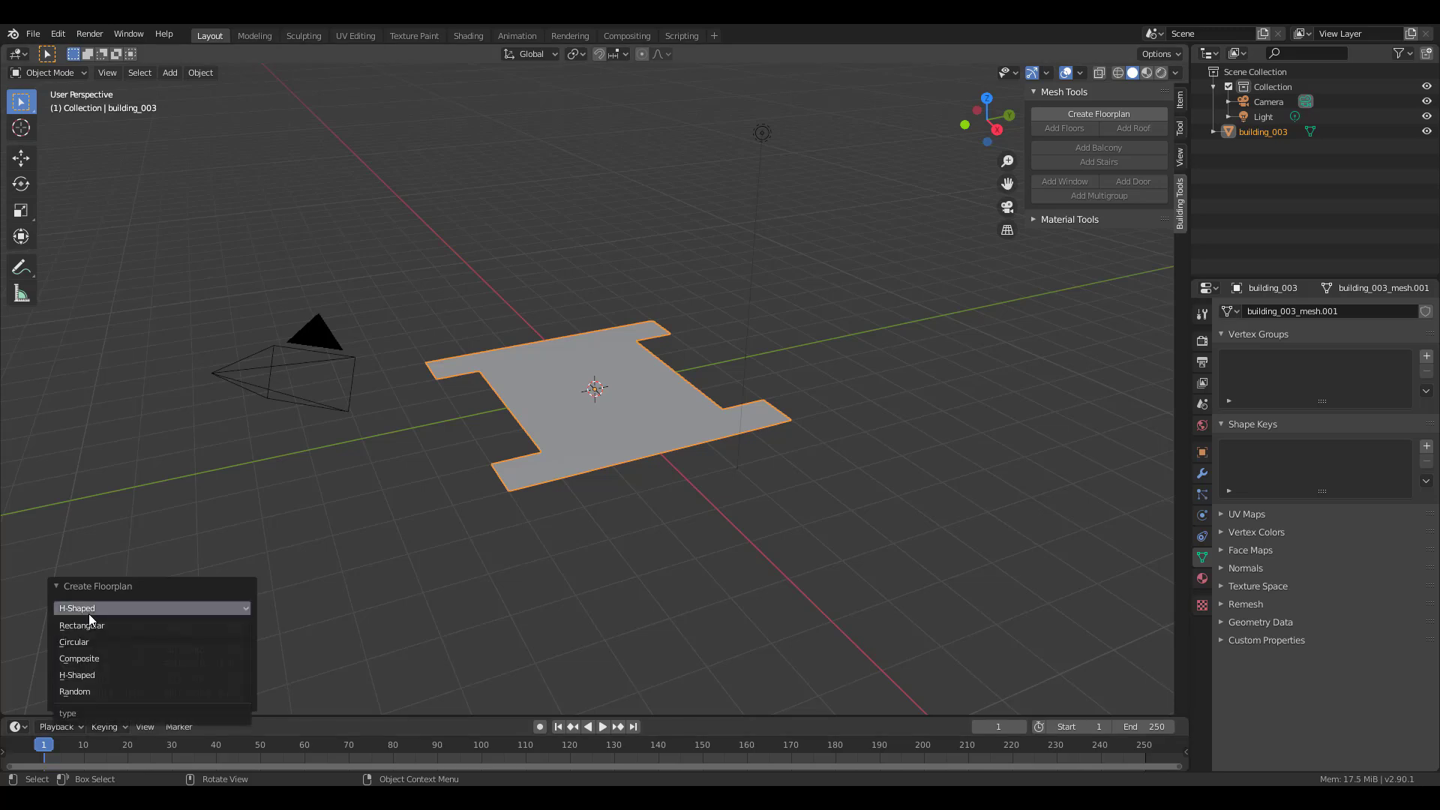
click(89, 695)
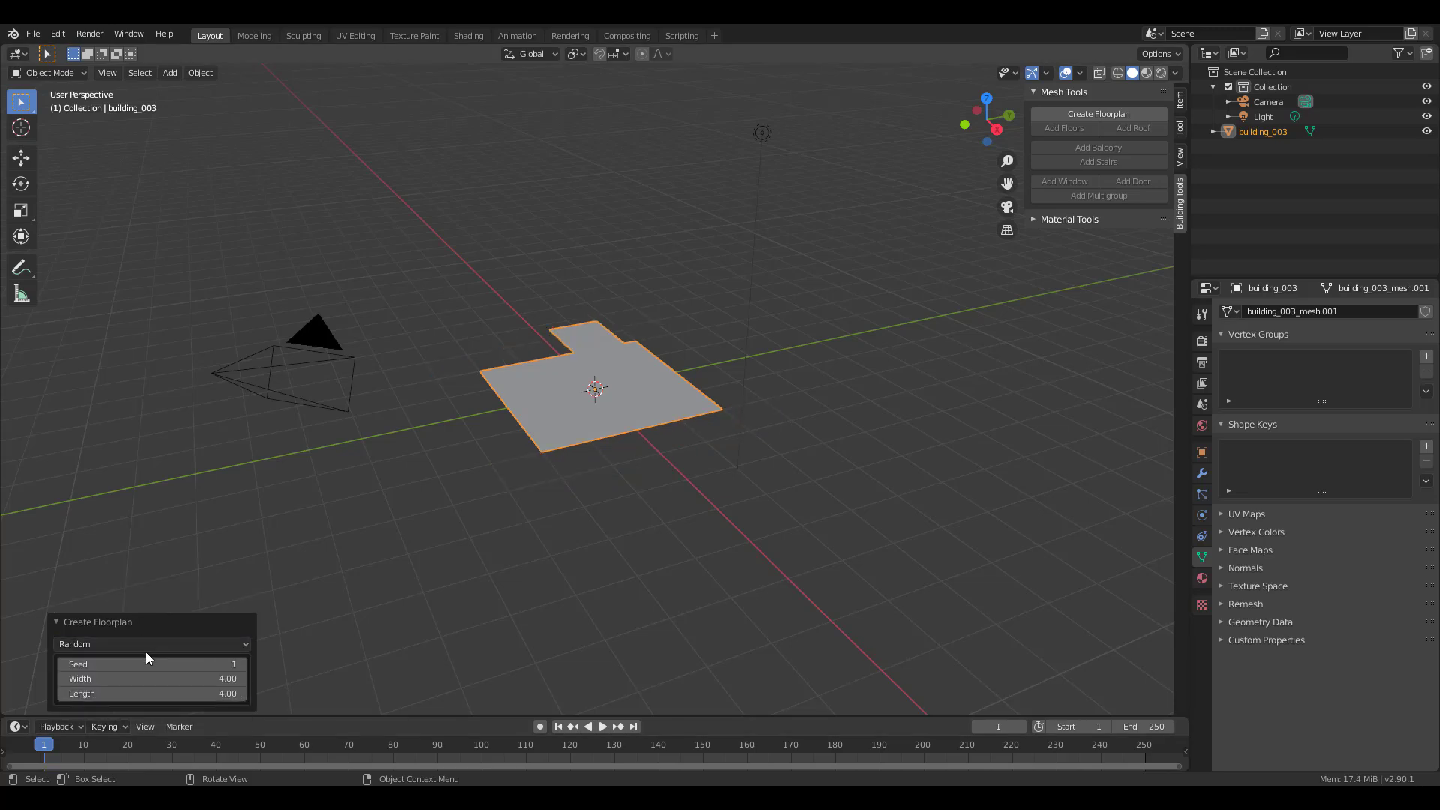
click(144, 645)
click(93, 695)
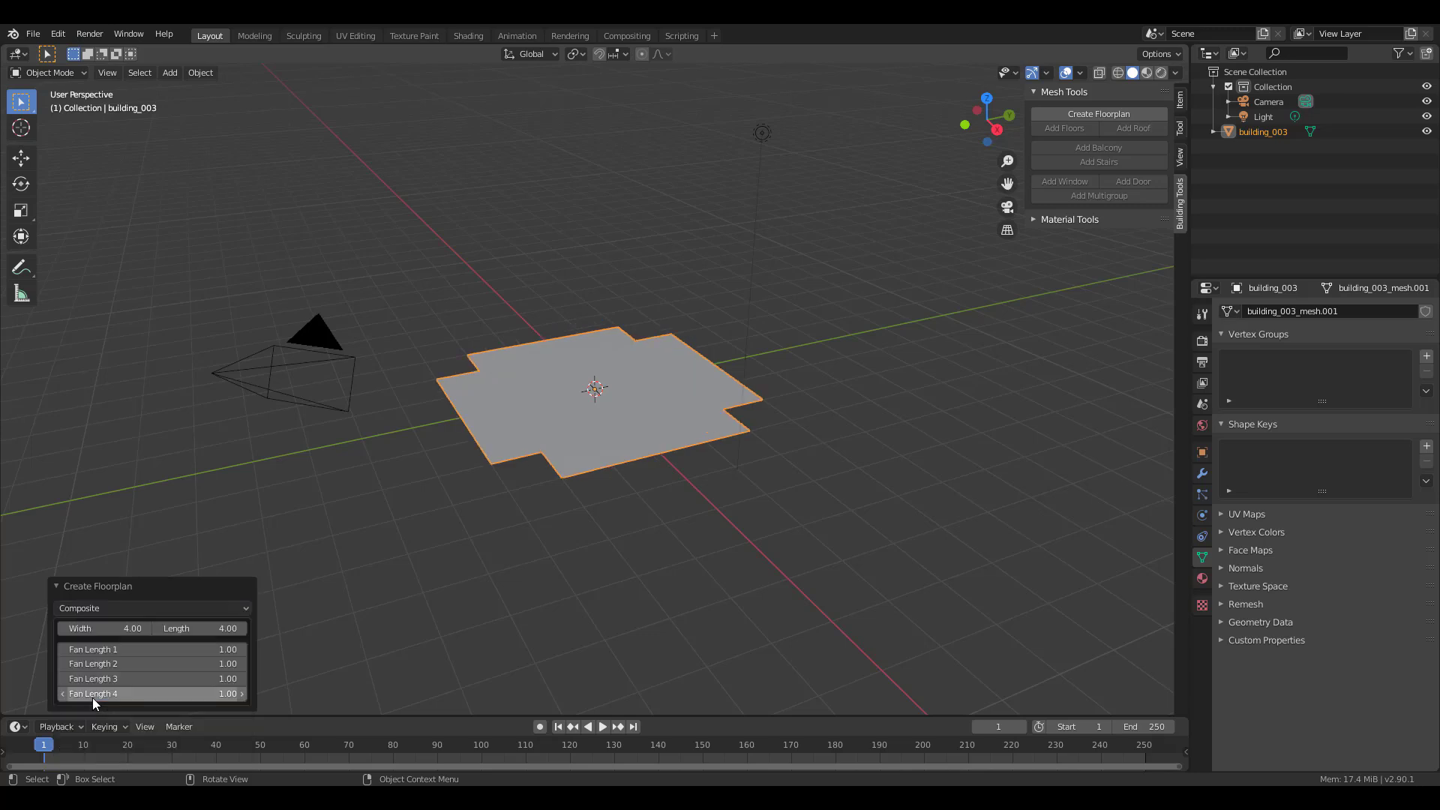
click(114, 608)
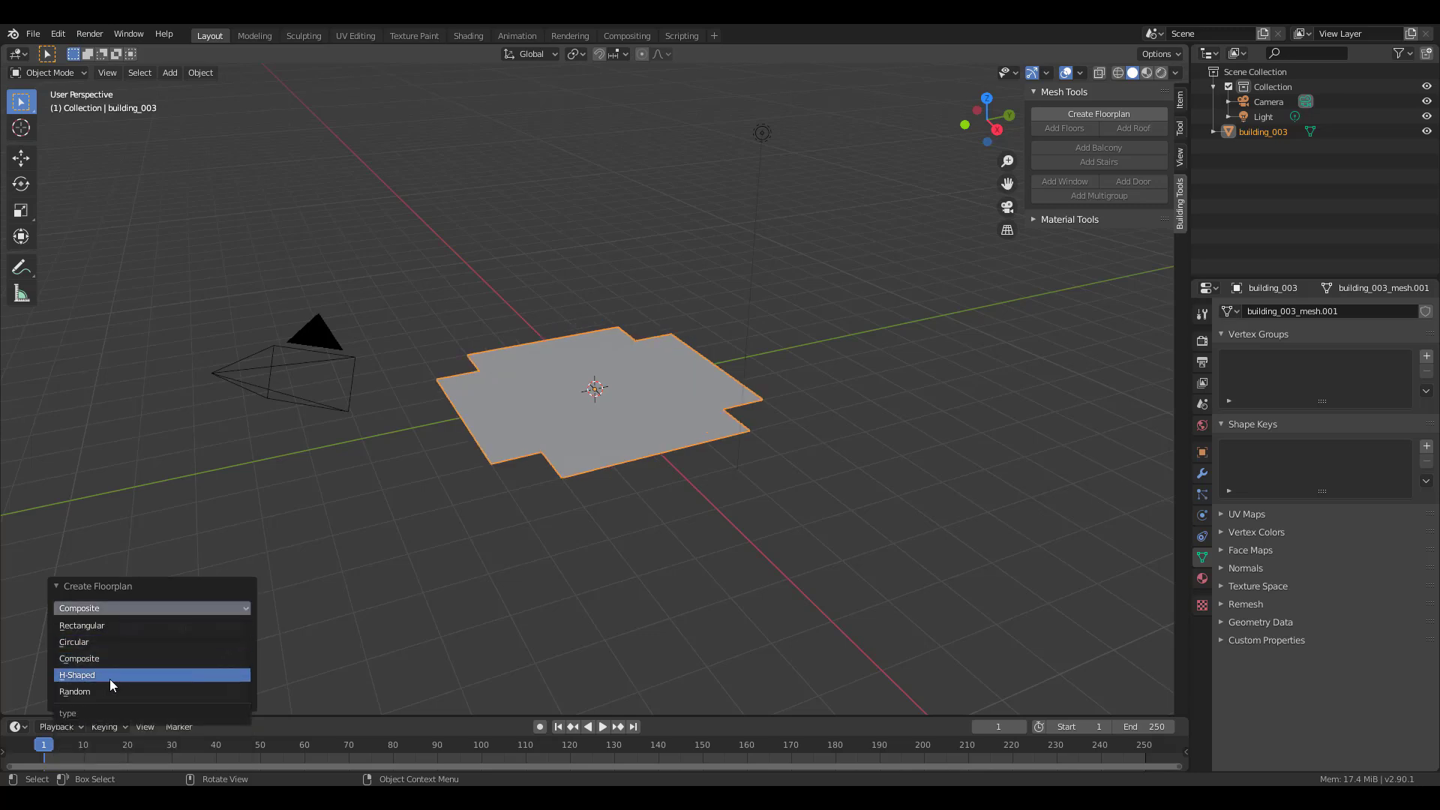
click(110, 676)
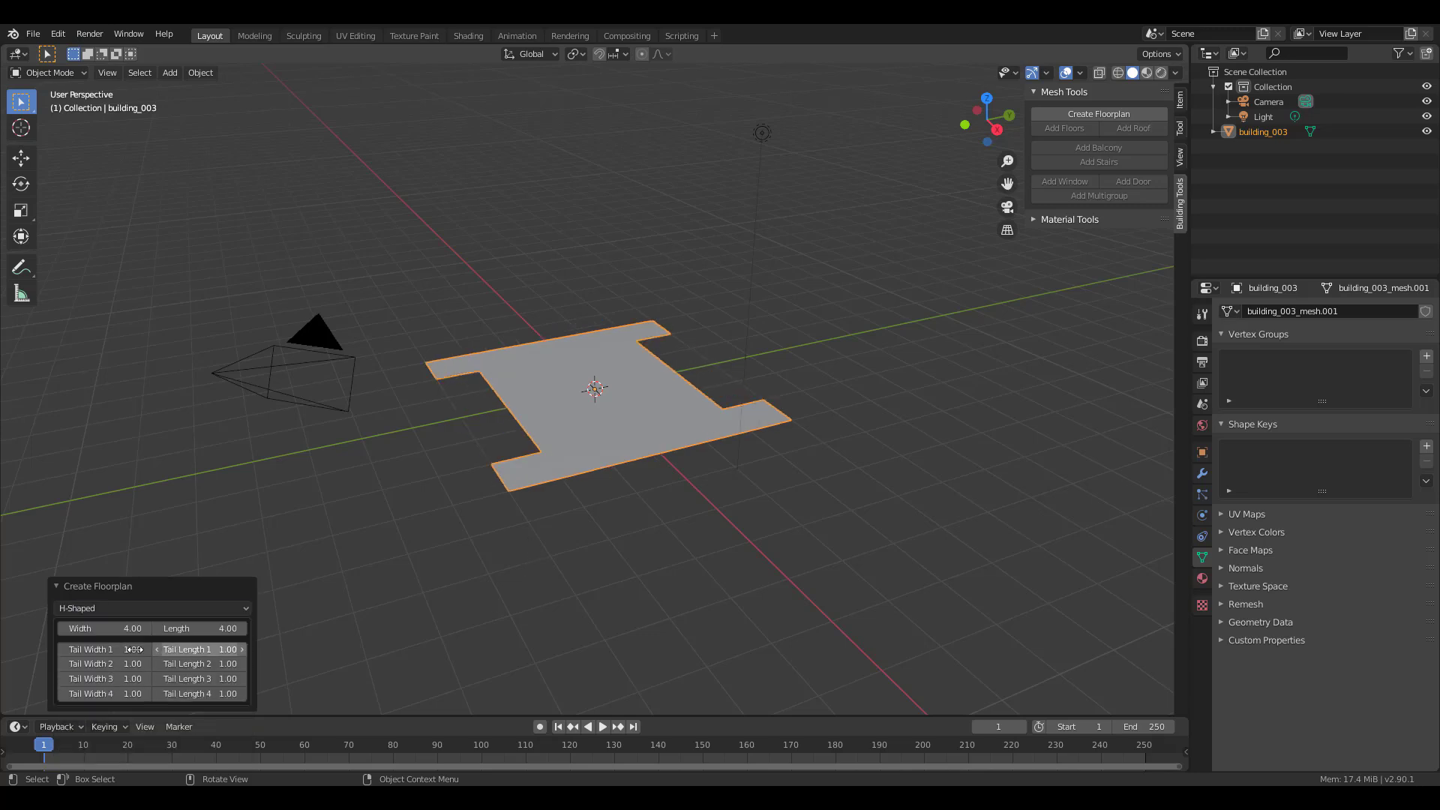
drag(105, 650, 239, 650)
middle_drag(609, 497, 1202, 350)
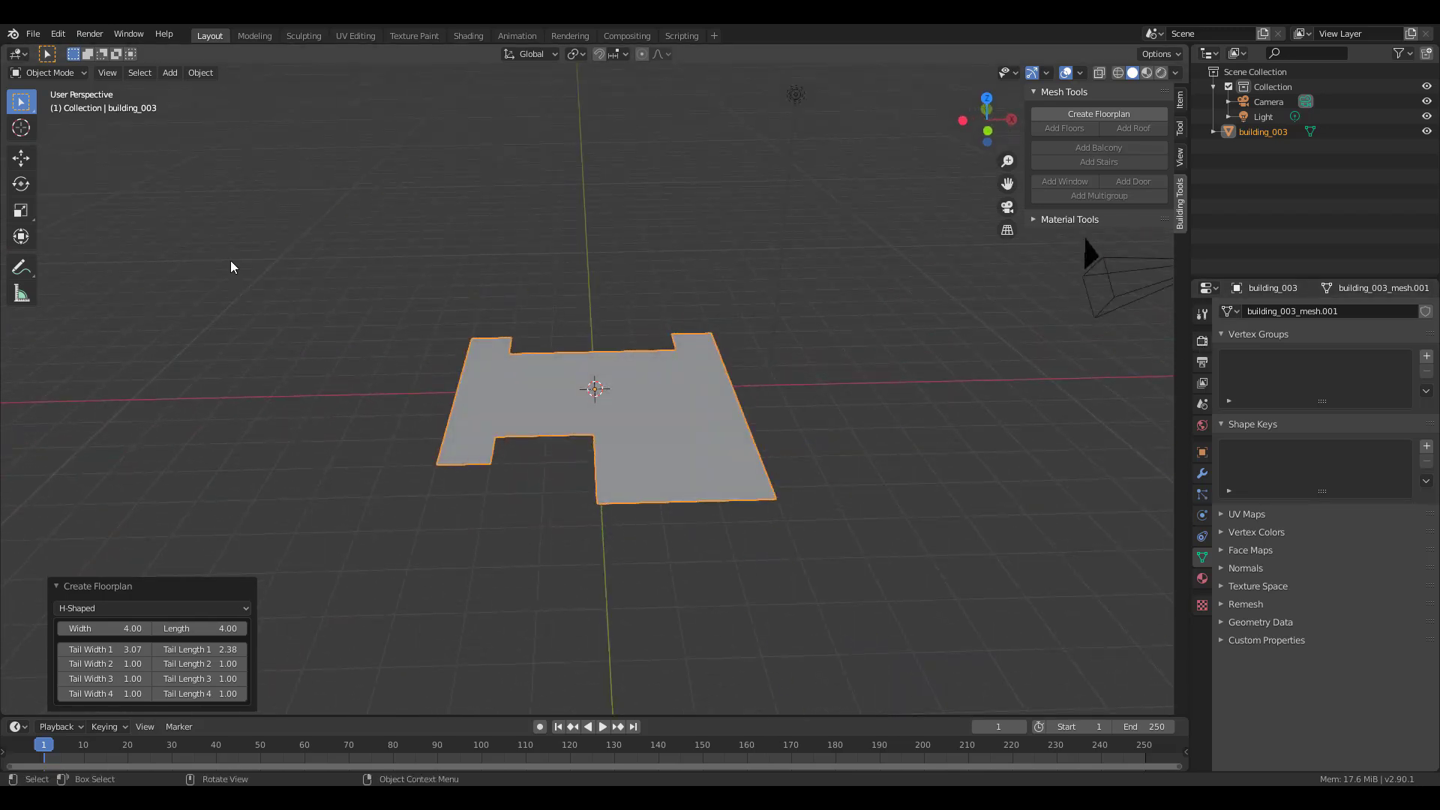
Enter Edit Mode and extrude the floorplan into walls with floor slabs
key(Tab)
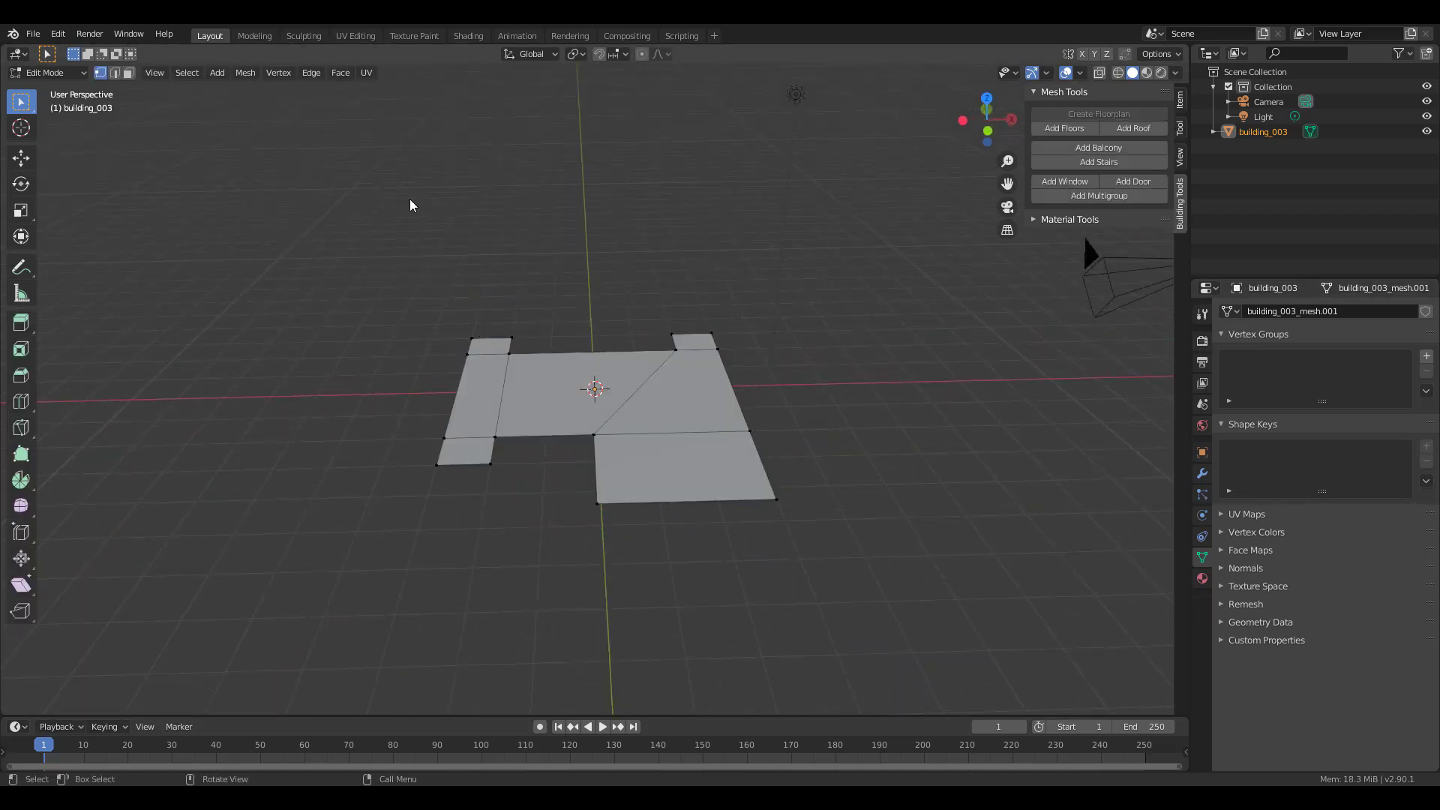
middle_drag(633, 627, 690, 424)
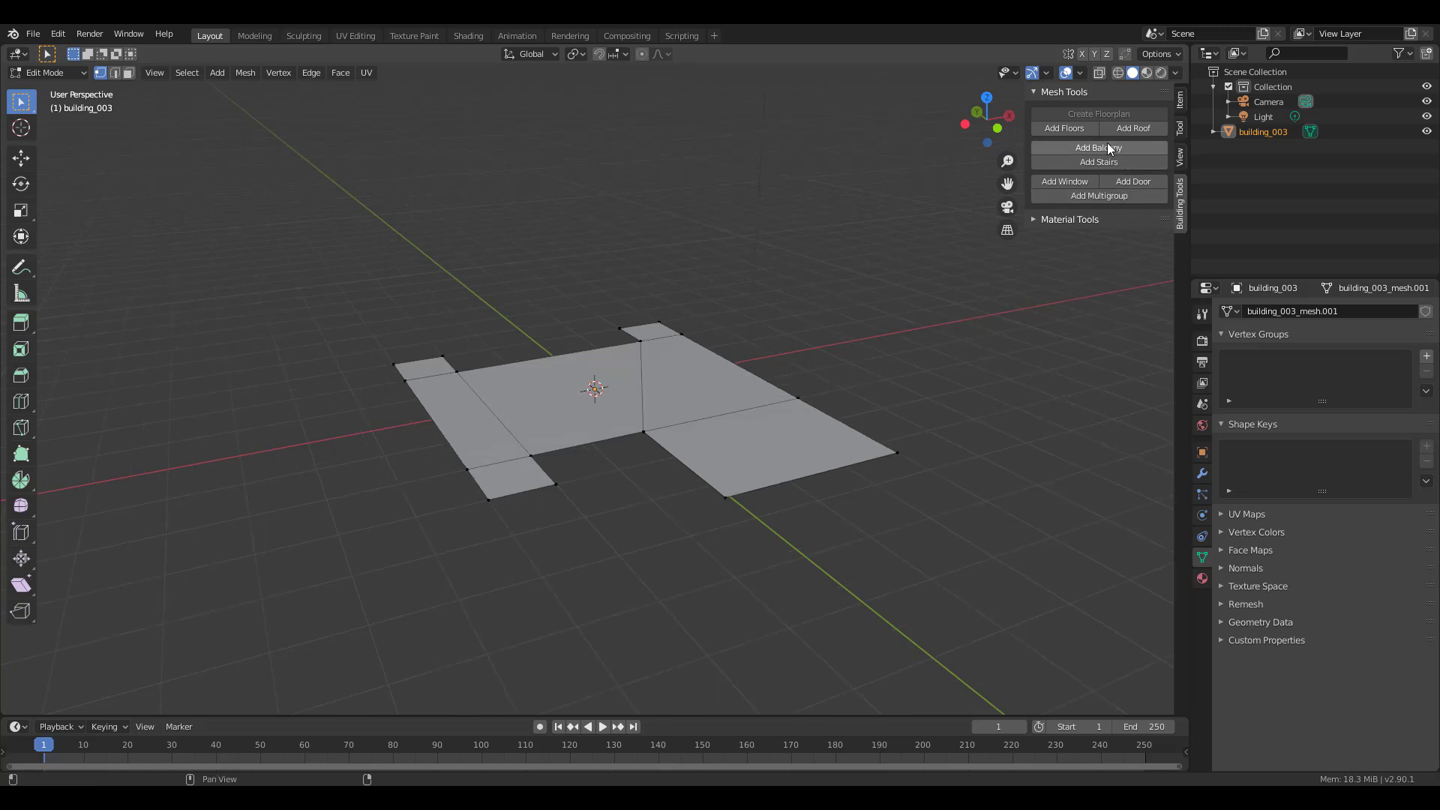
click(1086, 130)
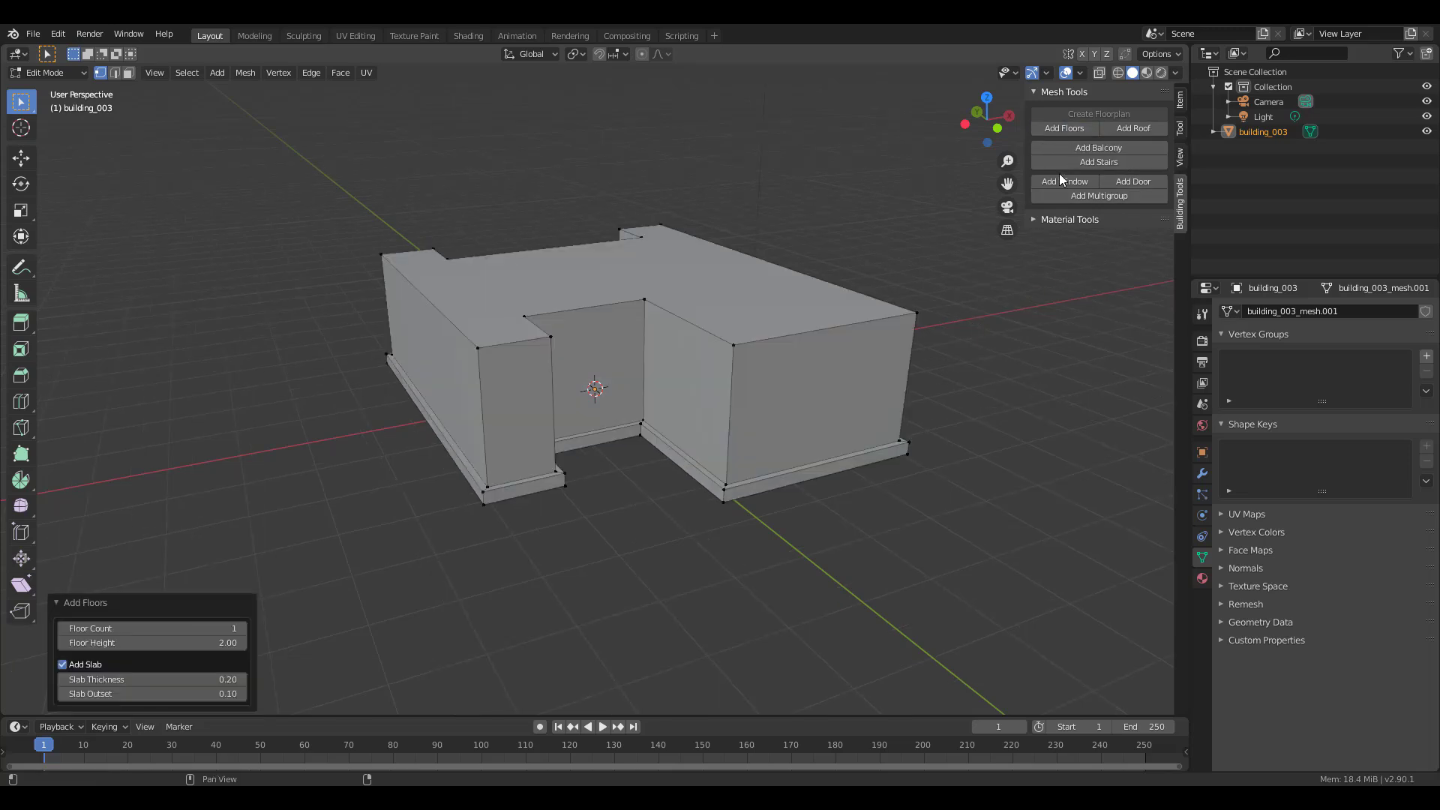
Raise the Floor Count to 12 and frame the tall tower's wide side wall
click(242, 629)
click(242, 628)
click(241, 629)
click(242, 629)
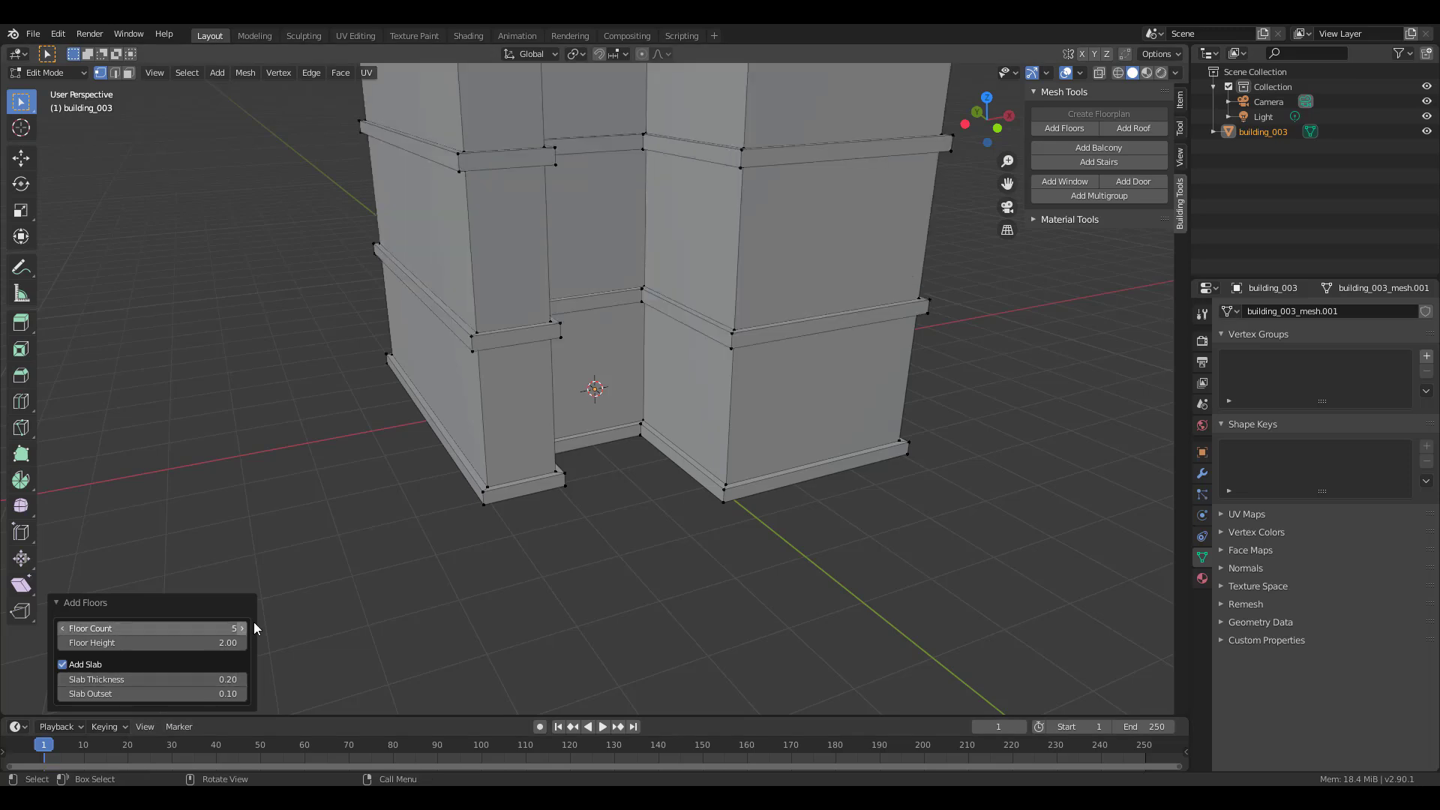
scroll(537, 400, down, 5)
click(150, 628)
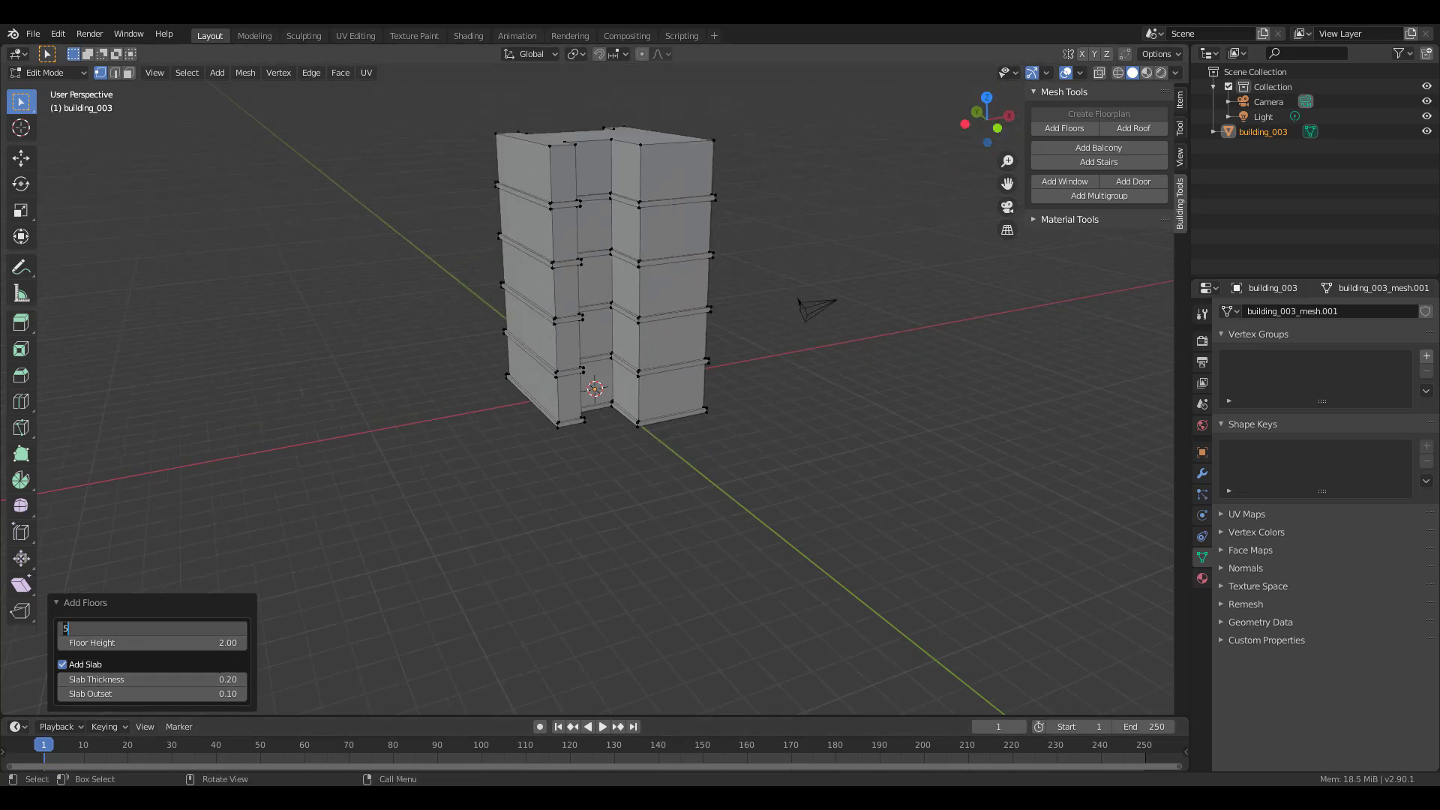
key(Return)
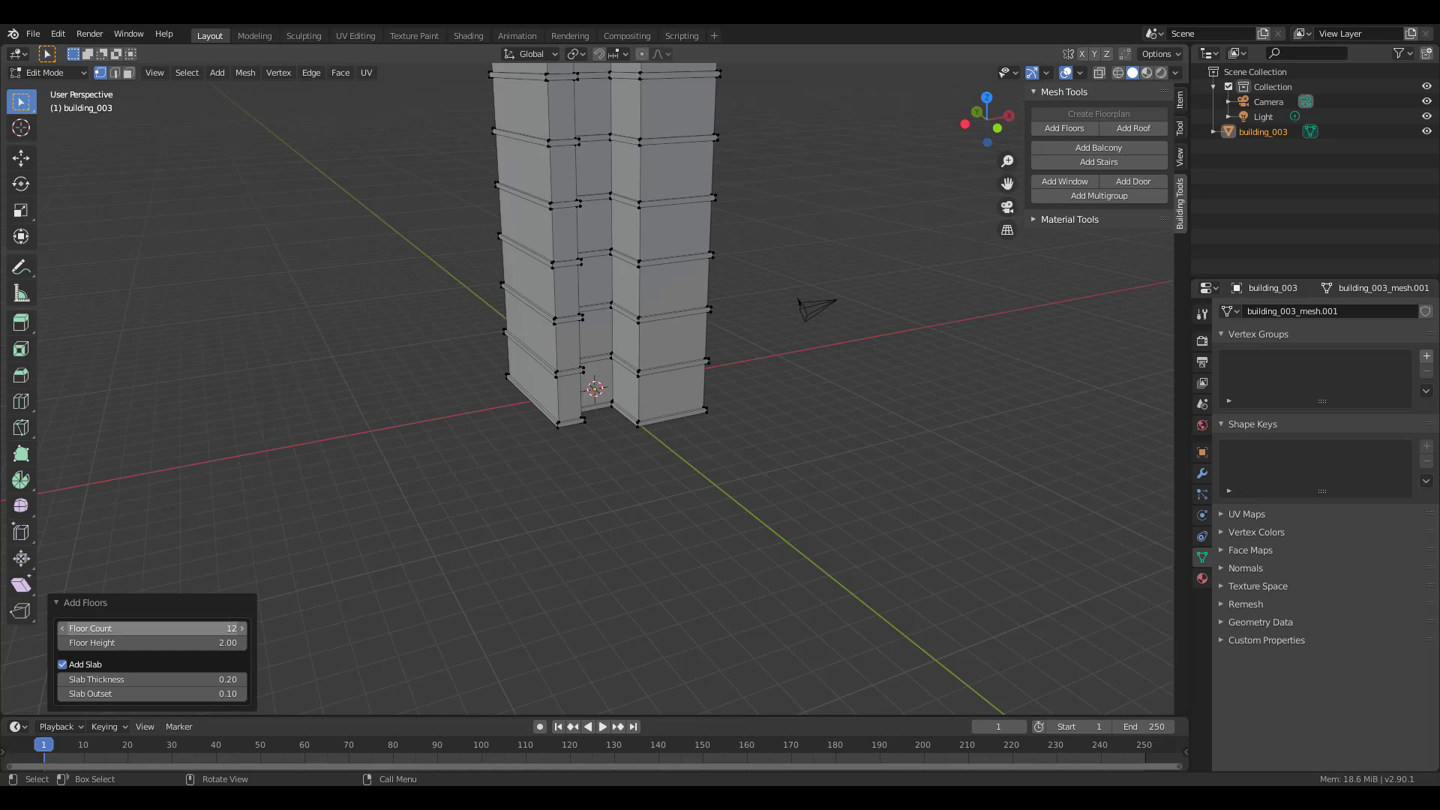
shift+middle_drag(375, 563, 341, 72)
scroll(547, 336, down, 5)
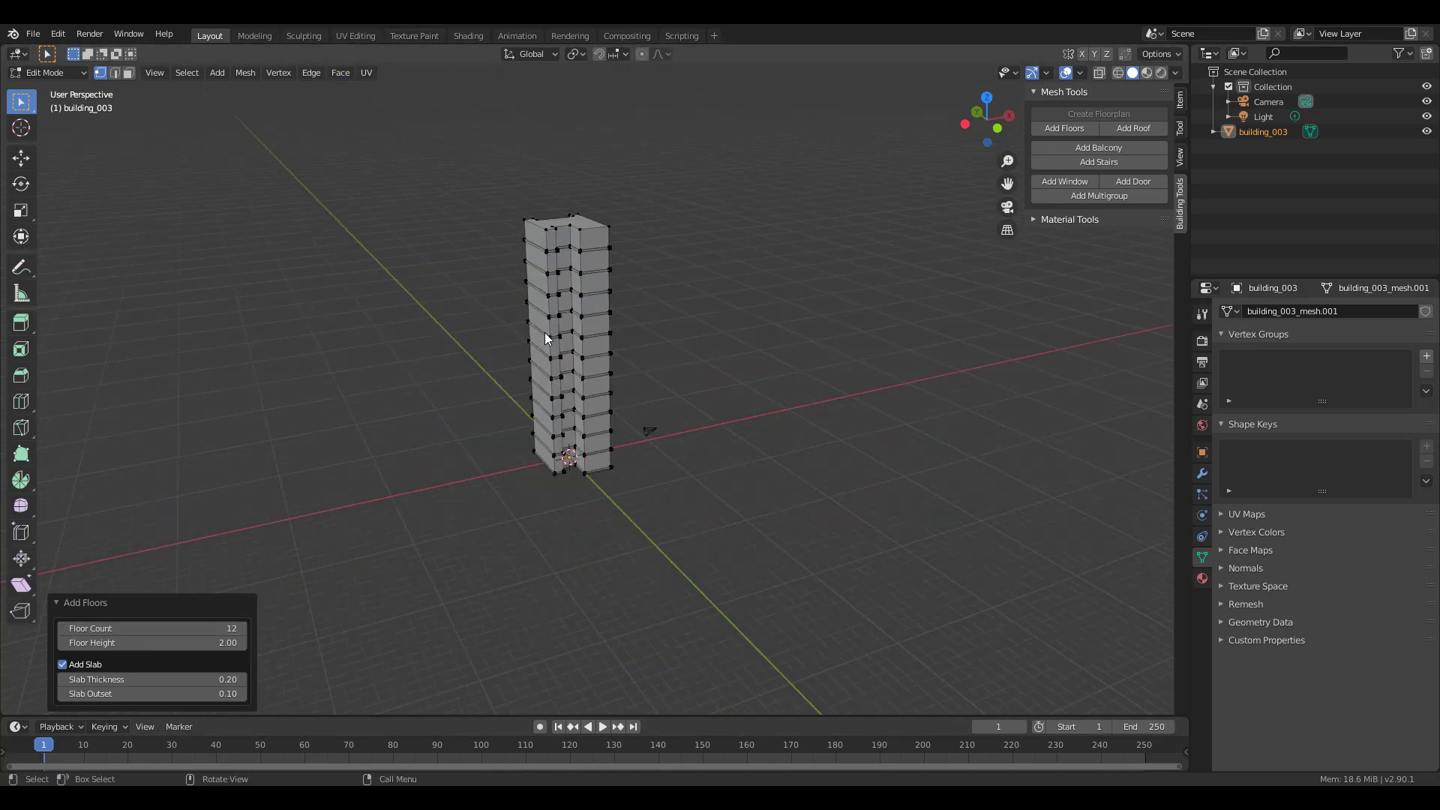
middle_drag(547, 335, 502, 318)
scroll(547, 335, up, 4)
shift+middle_drag(638, 335, 439, 462)
scroll(508, 395, up, 5)
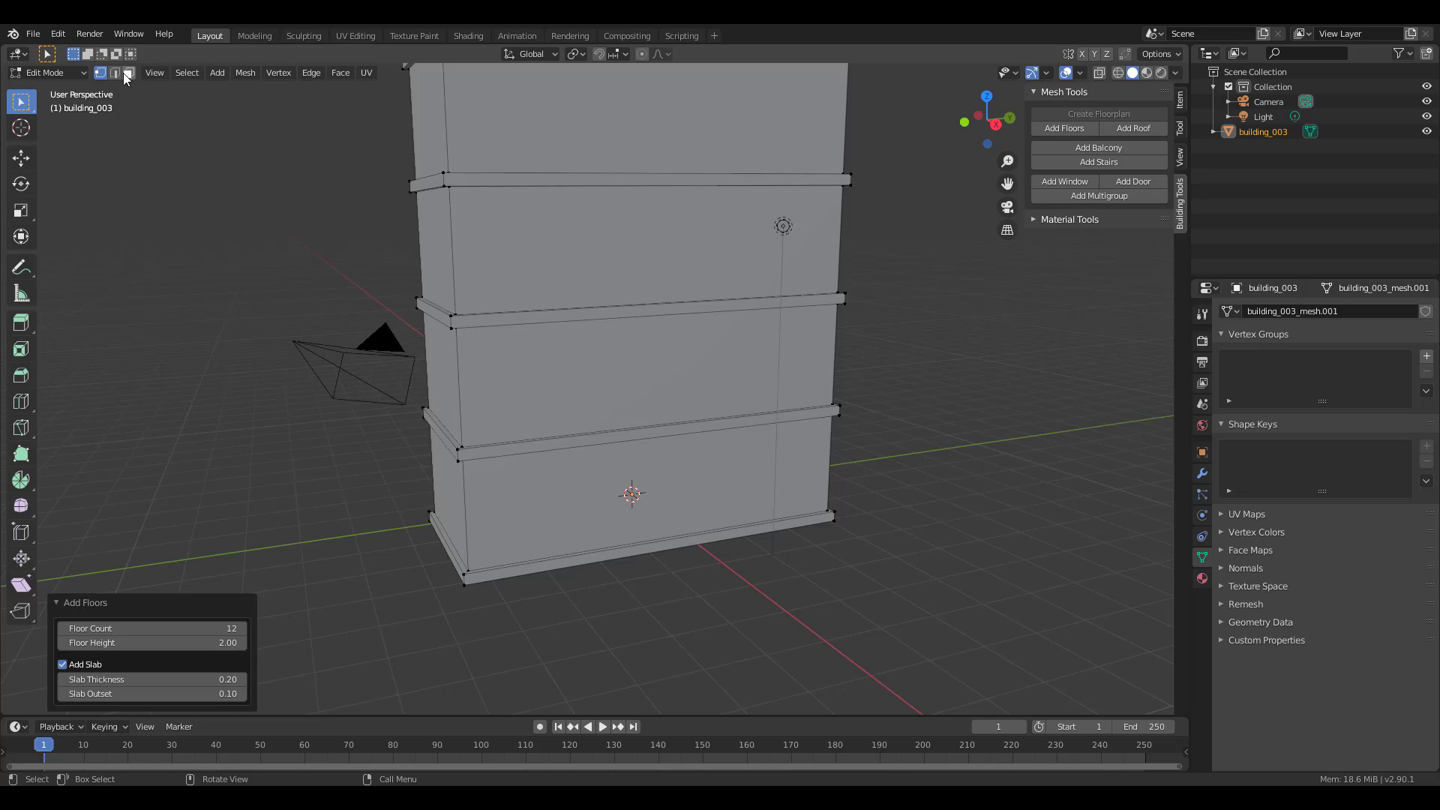
Add a balcony to the second-floor wall face
click(695, 358)
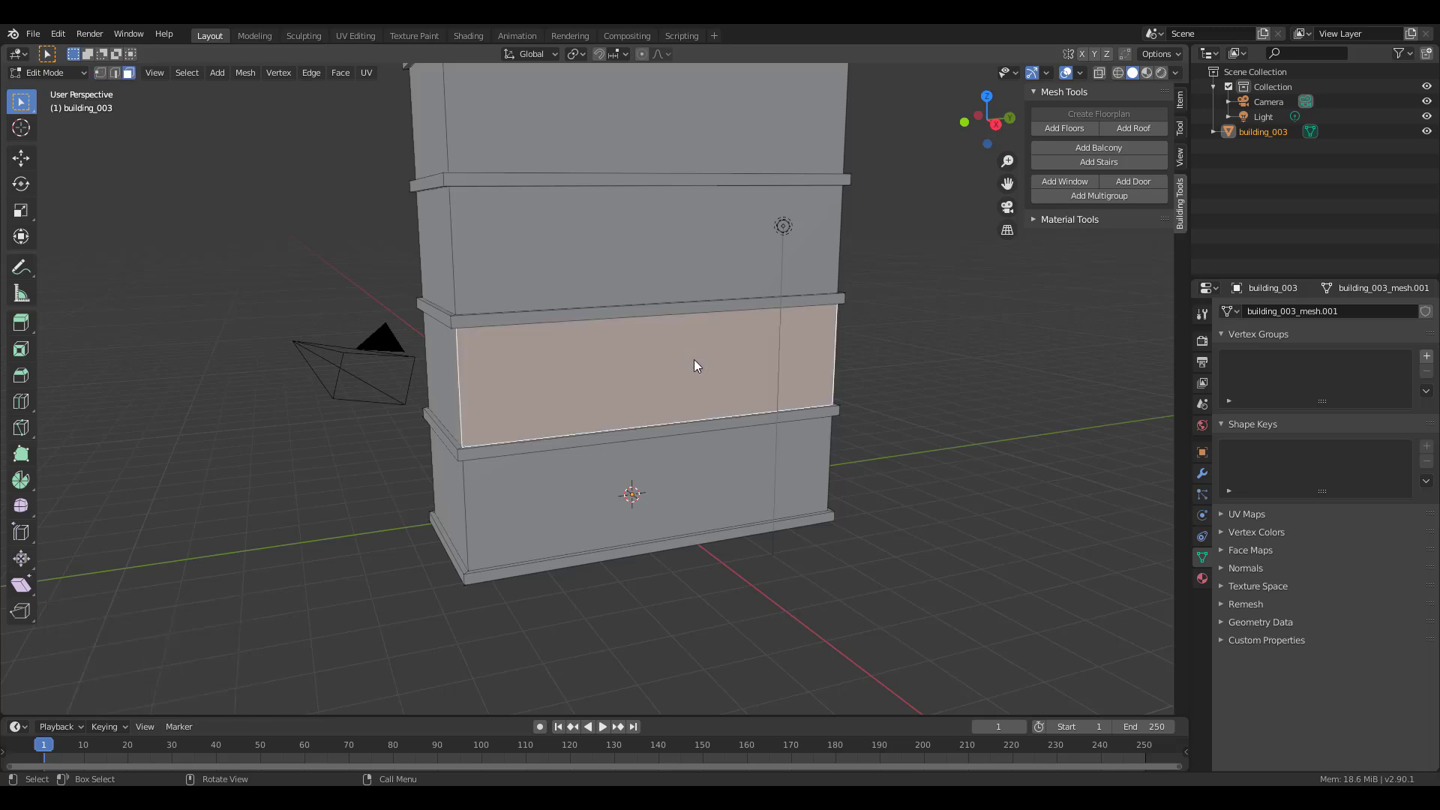
shift+middle_drag(719, 318, 649, 412)
click(1136, 147)
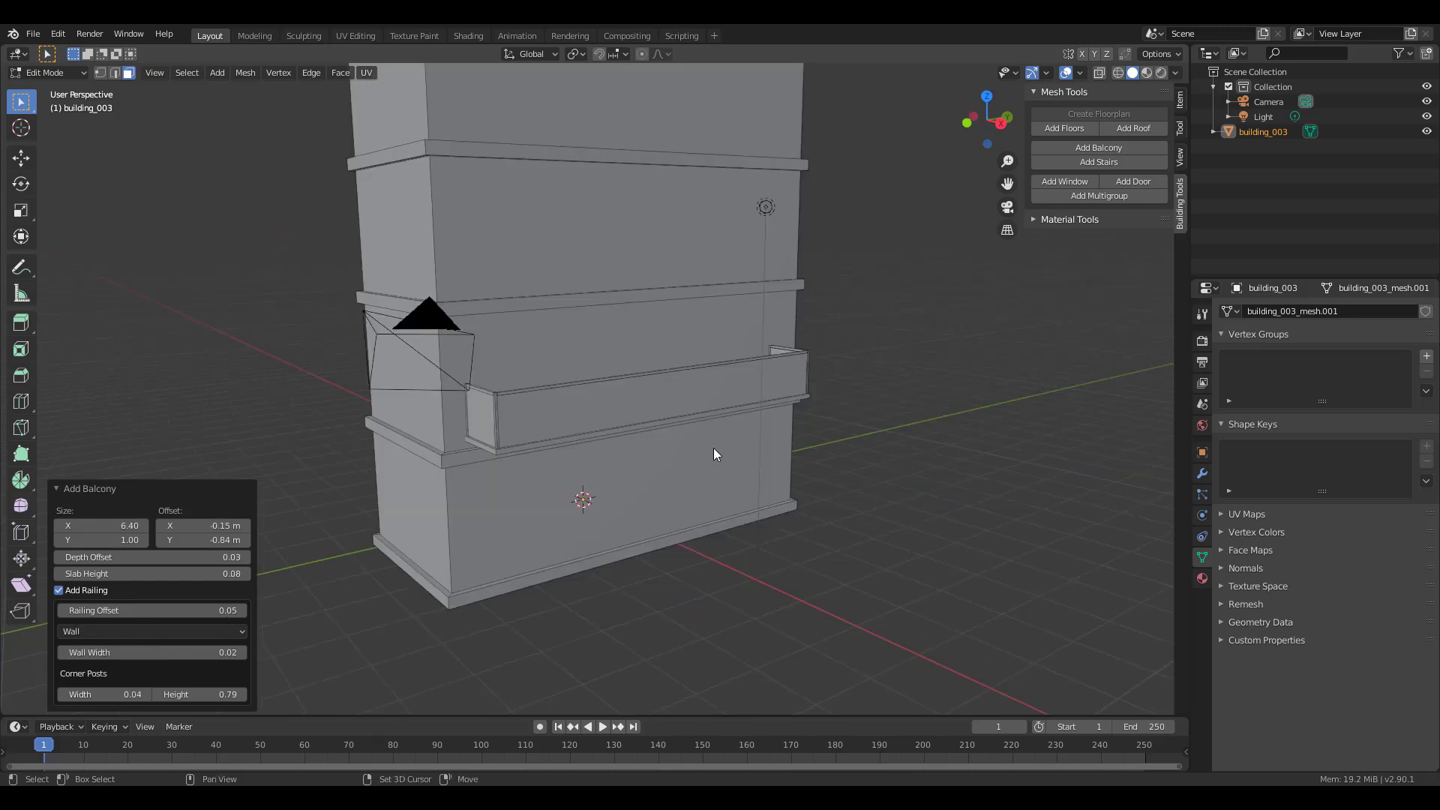
middle_drag(713, 448, 809, 592)
scroll(808, 591, down, 6)
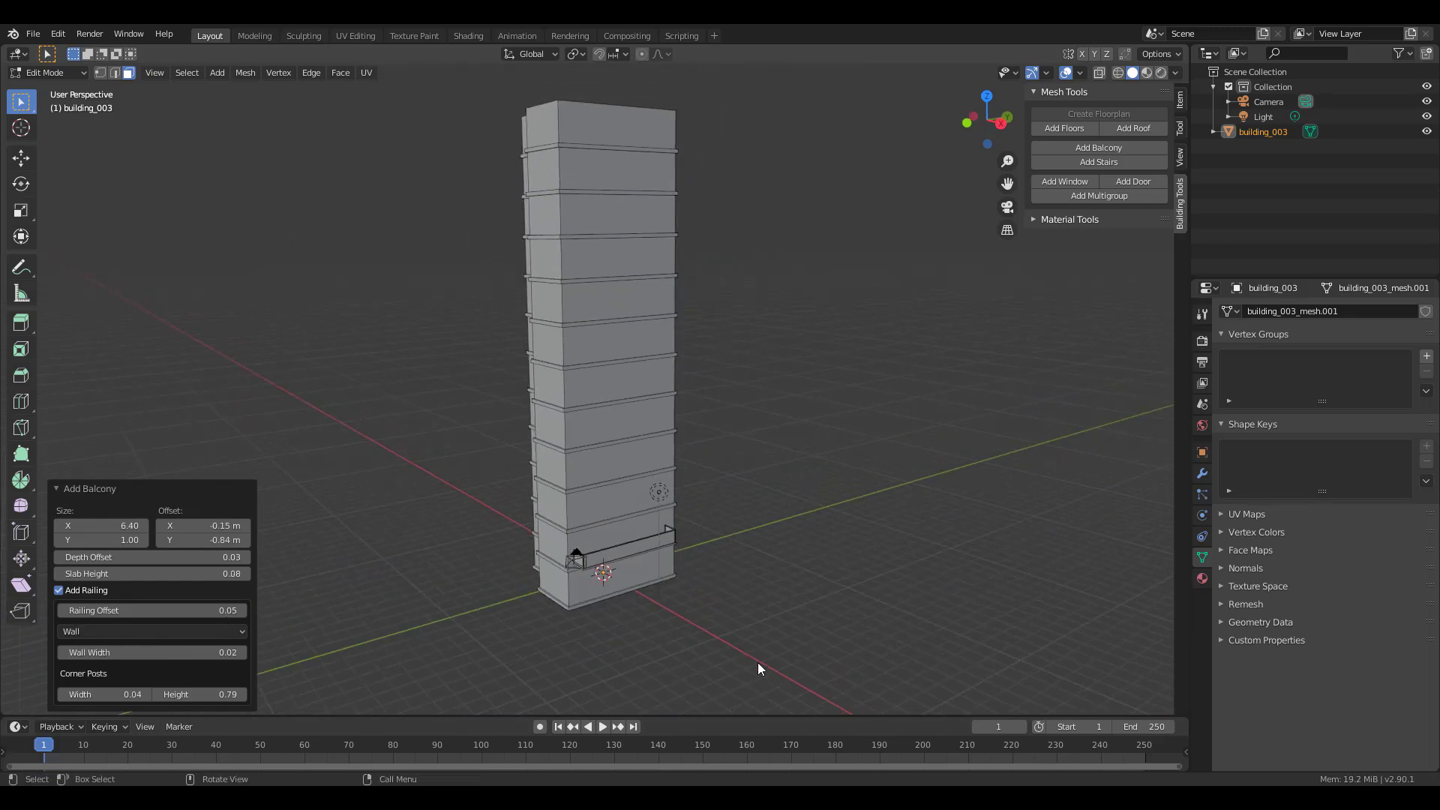
Select the matching wall face on each of the nine floors above the balcony
click(612, 498)
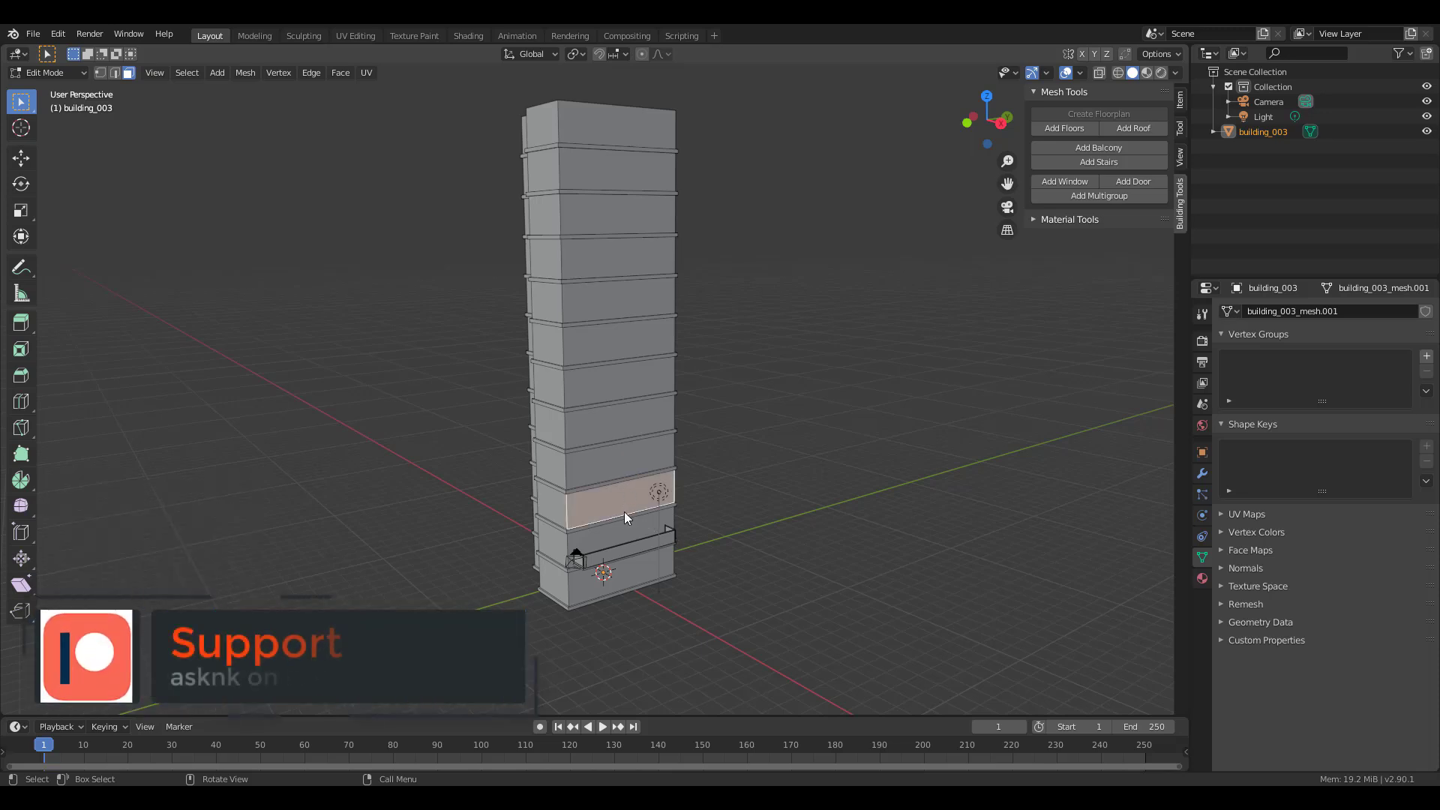
shift+click(609, 457)
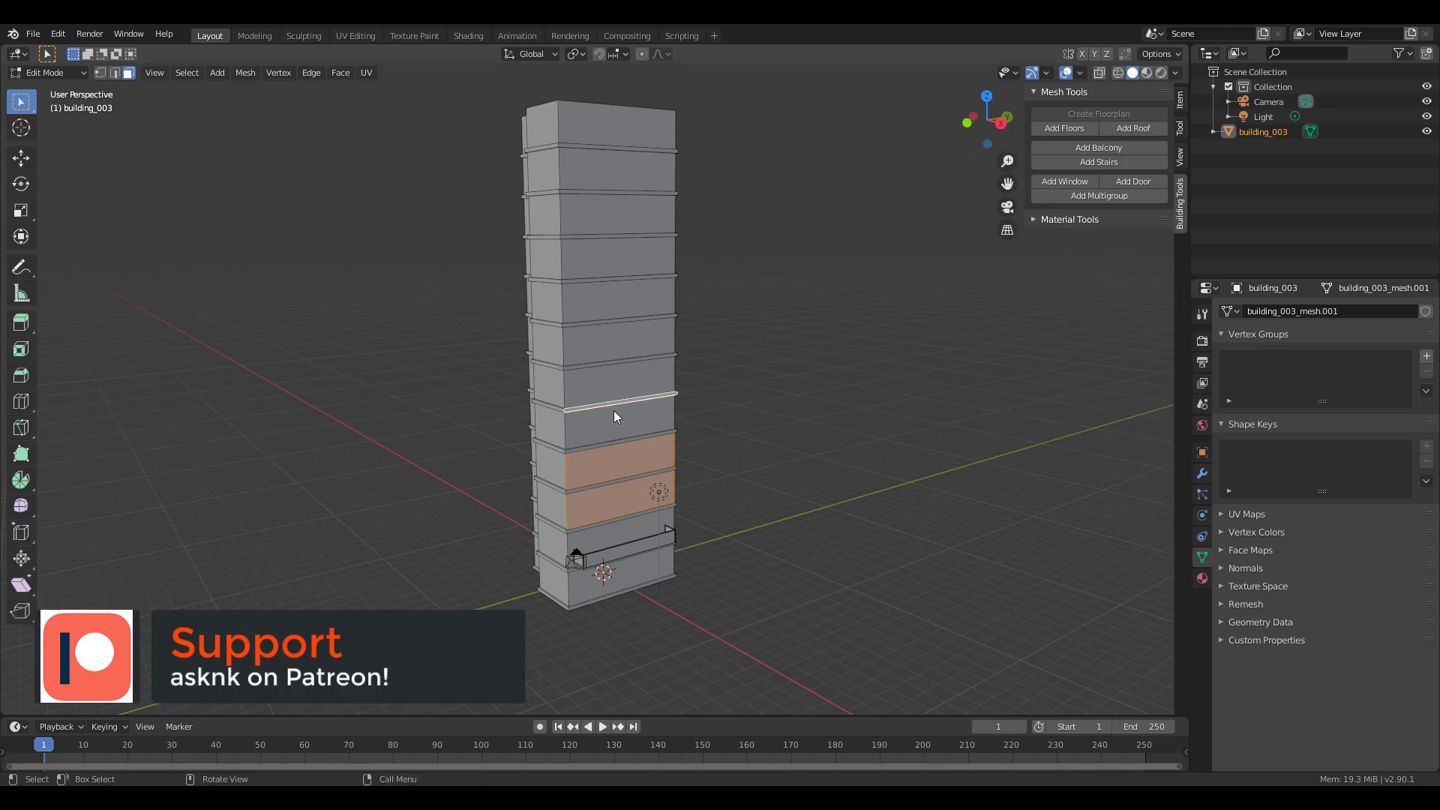
shift+click(613, 424)
shift+click(604, 381)
shift+click(604, 341)
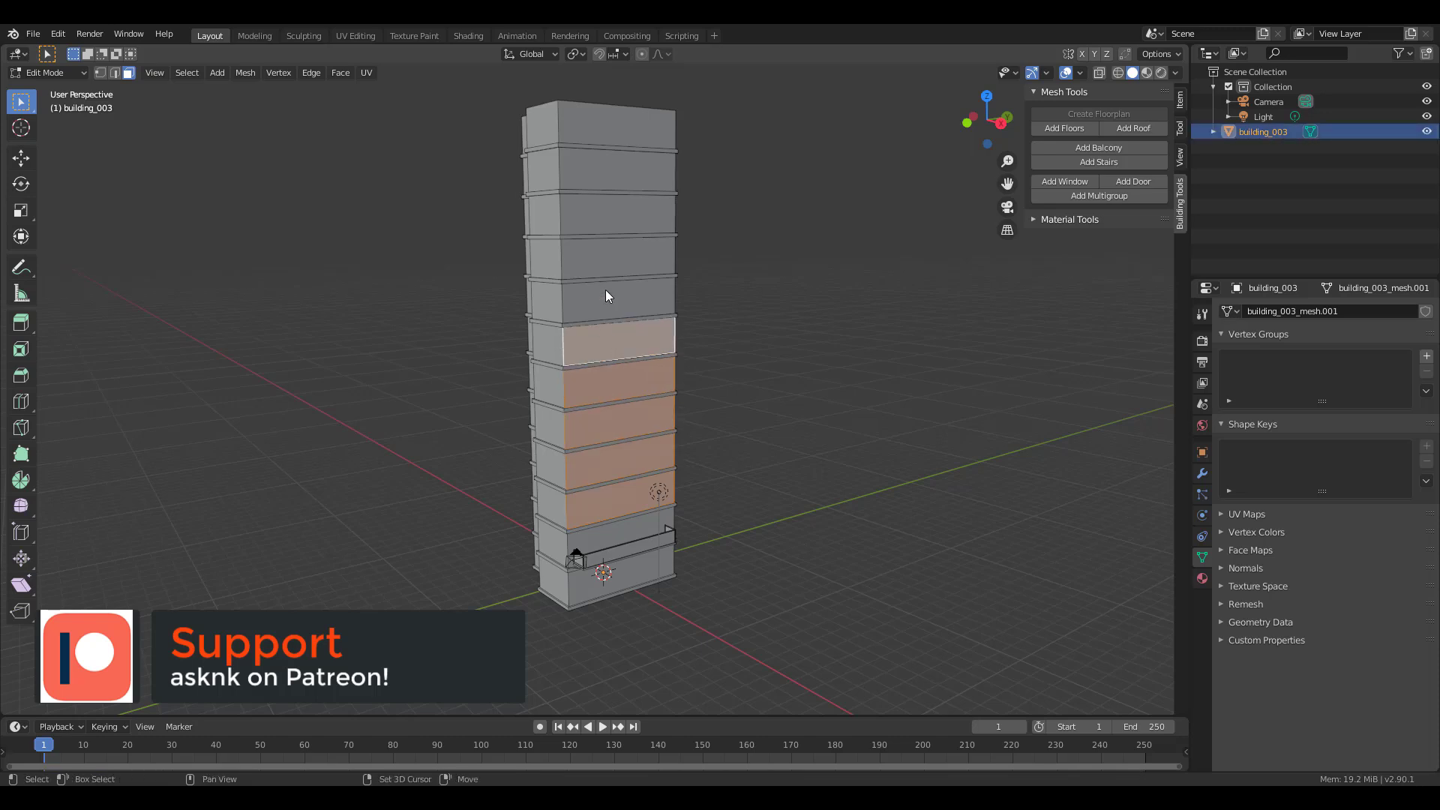
shift+click(605, 290)
shift+click(604, 256)
shift+click(609, 210)
shift+click(610, 171)
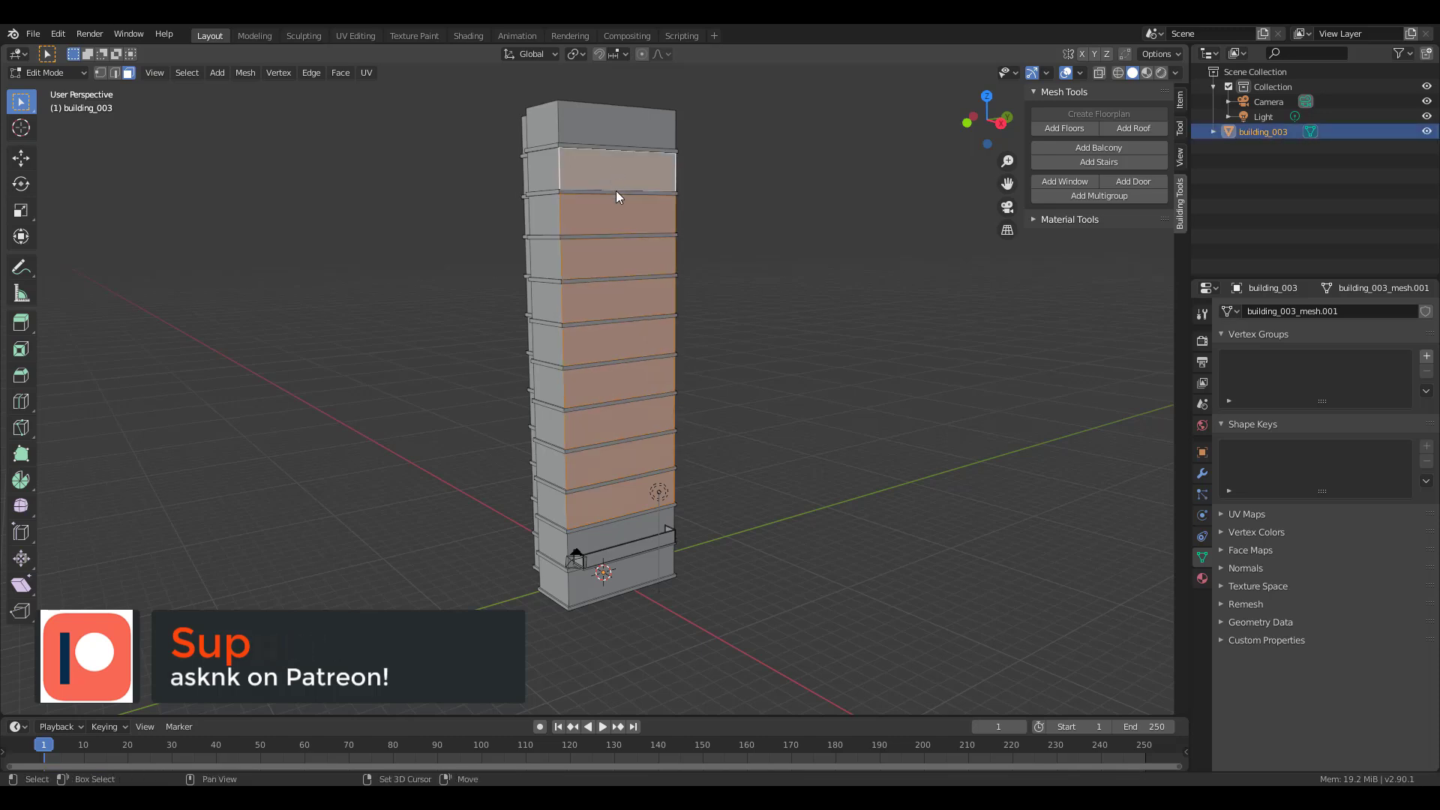
middle_drag(622, 345, 593, 139)
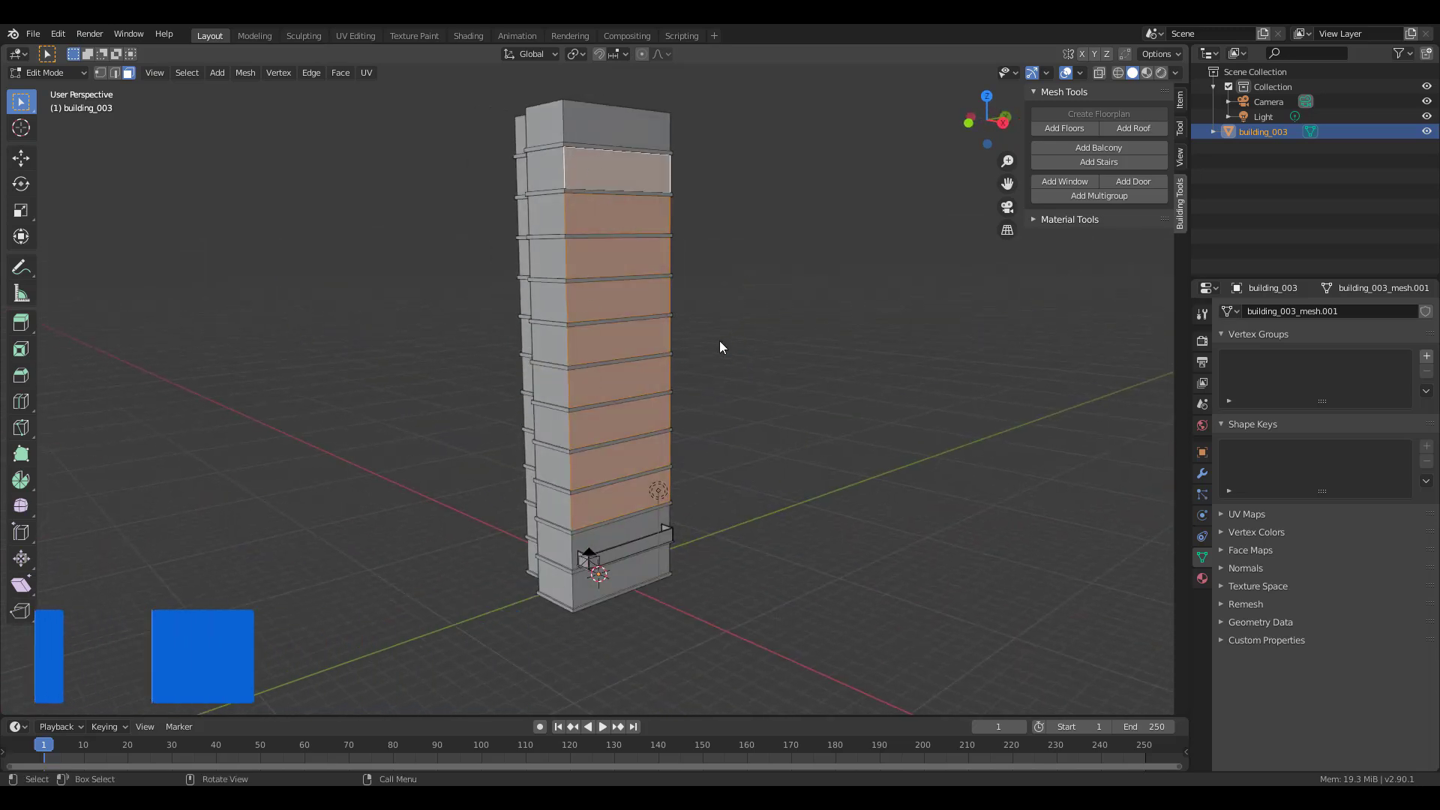
Add balconies to all selected wall faces and view them from the side
click(1103, 150)
middle_drag(587, 539, 525, 529)
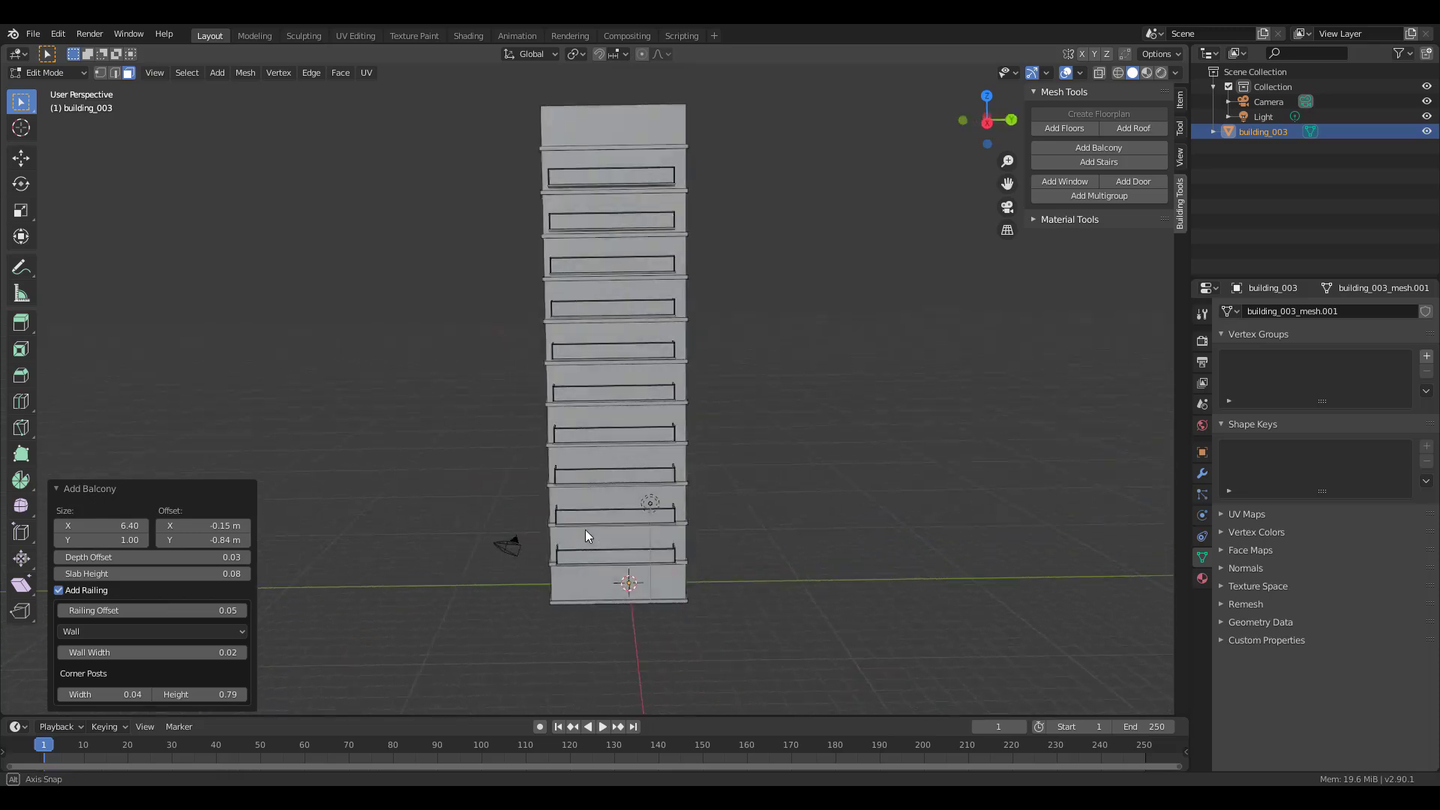
scroll(585, 529, up, 5)
shift+middle_drag(824, 582, 808, 366)
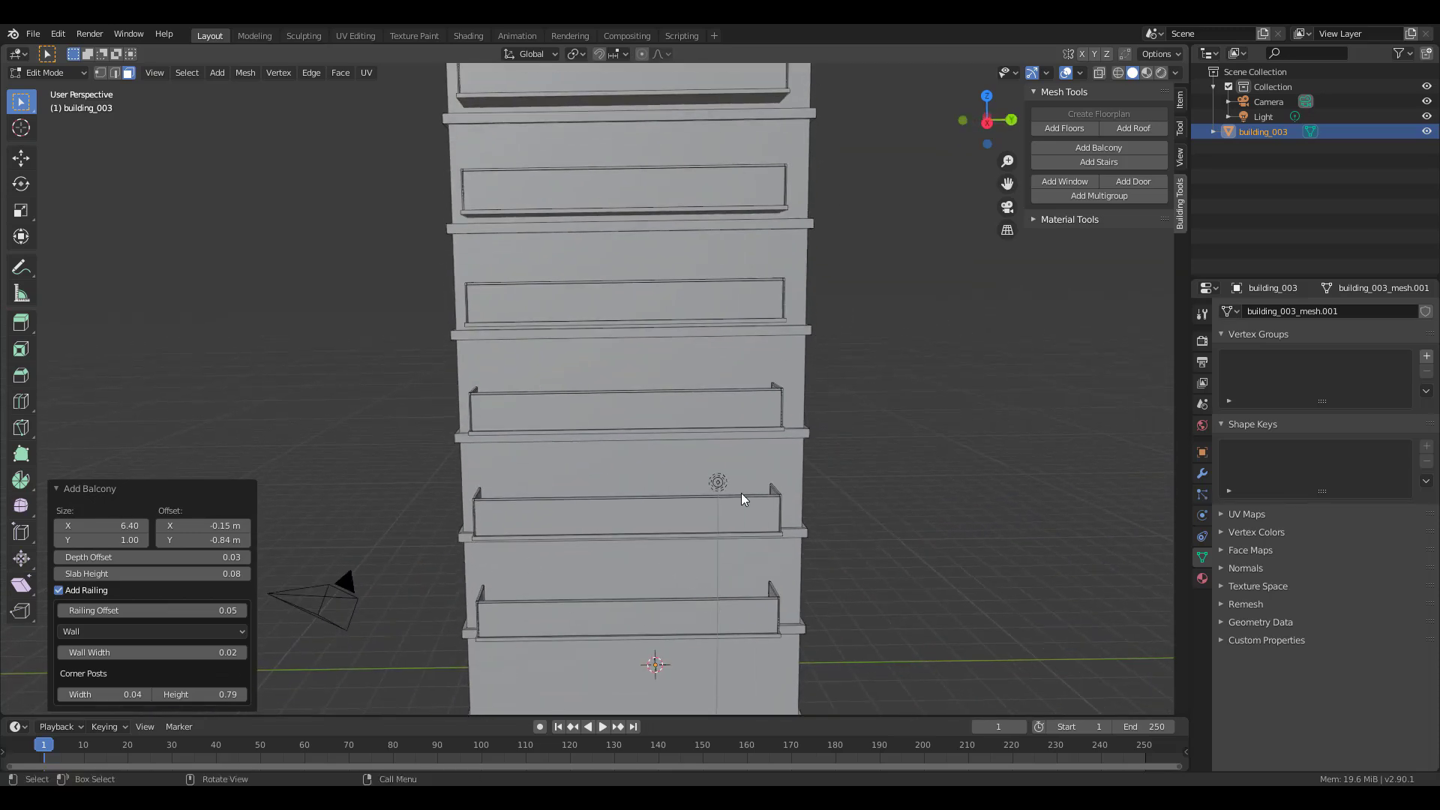
middle_drag(741, 492, 594, 389)
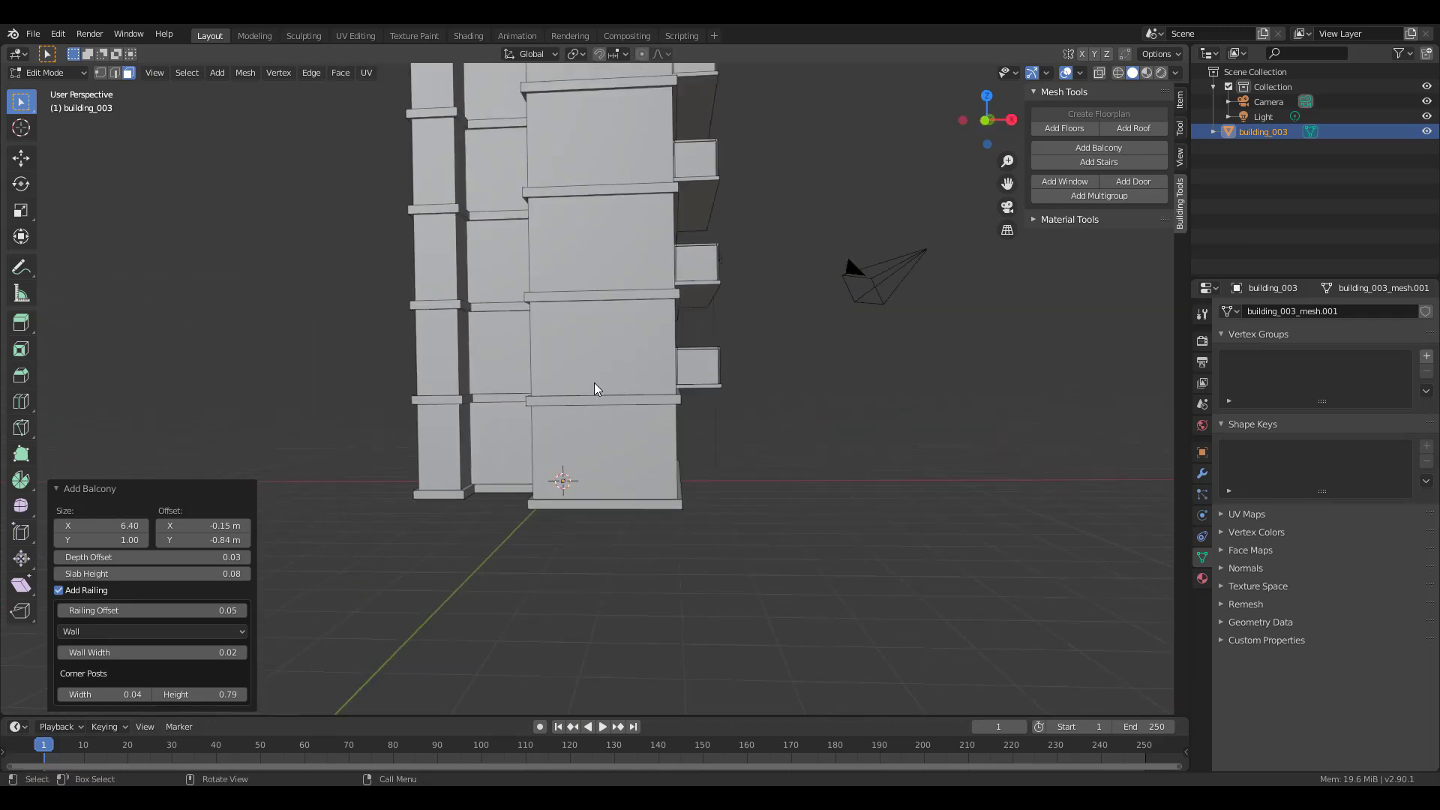
scroll(594, 389, up, 3)
Add a window to a wall face, trying Bars and Louver fills before choosing Glass_Panes
click(608, 326)
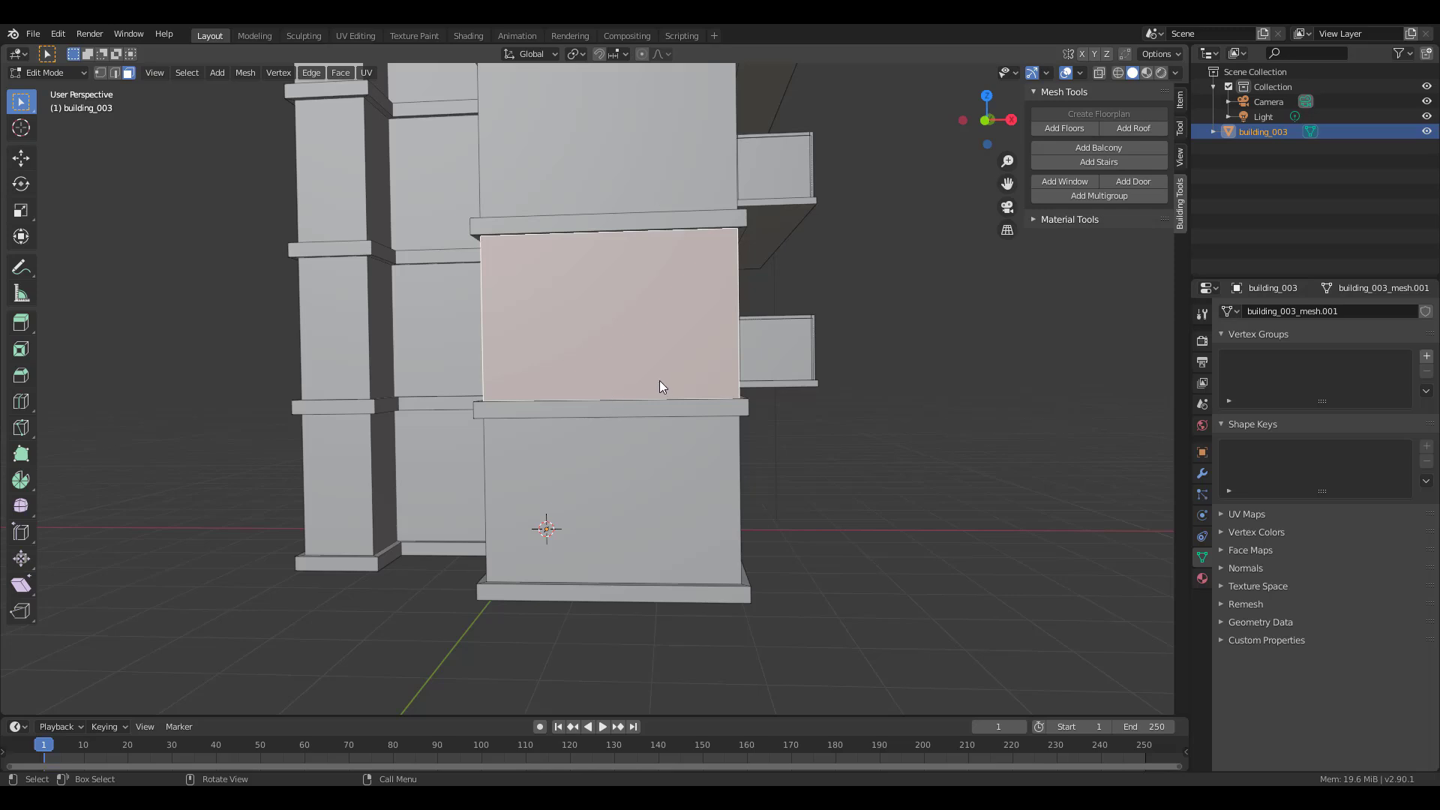
click(1084, 181)
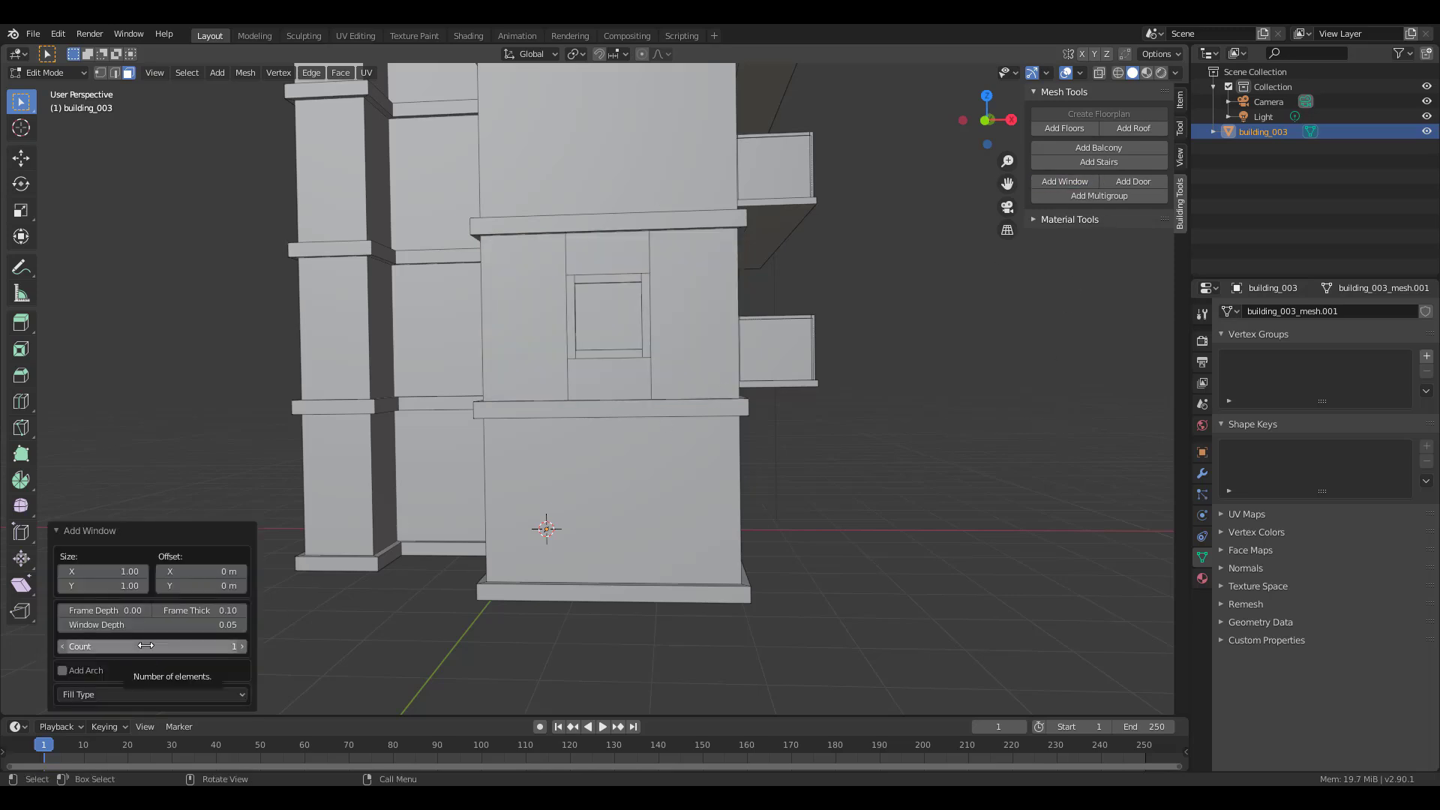
click(120, 690)
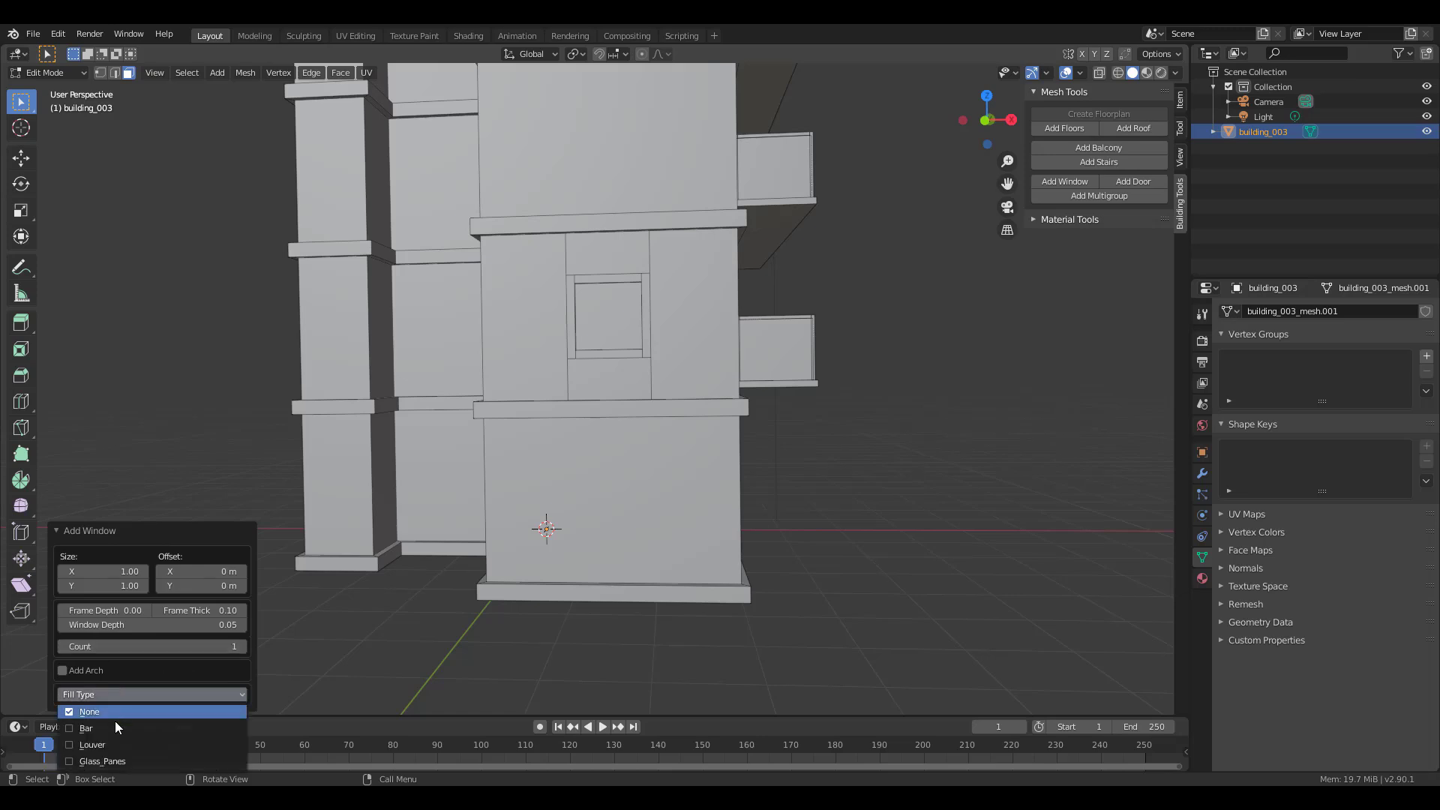
click(111, 726)
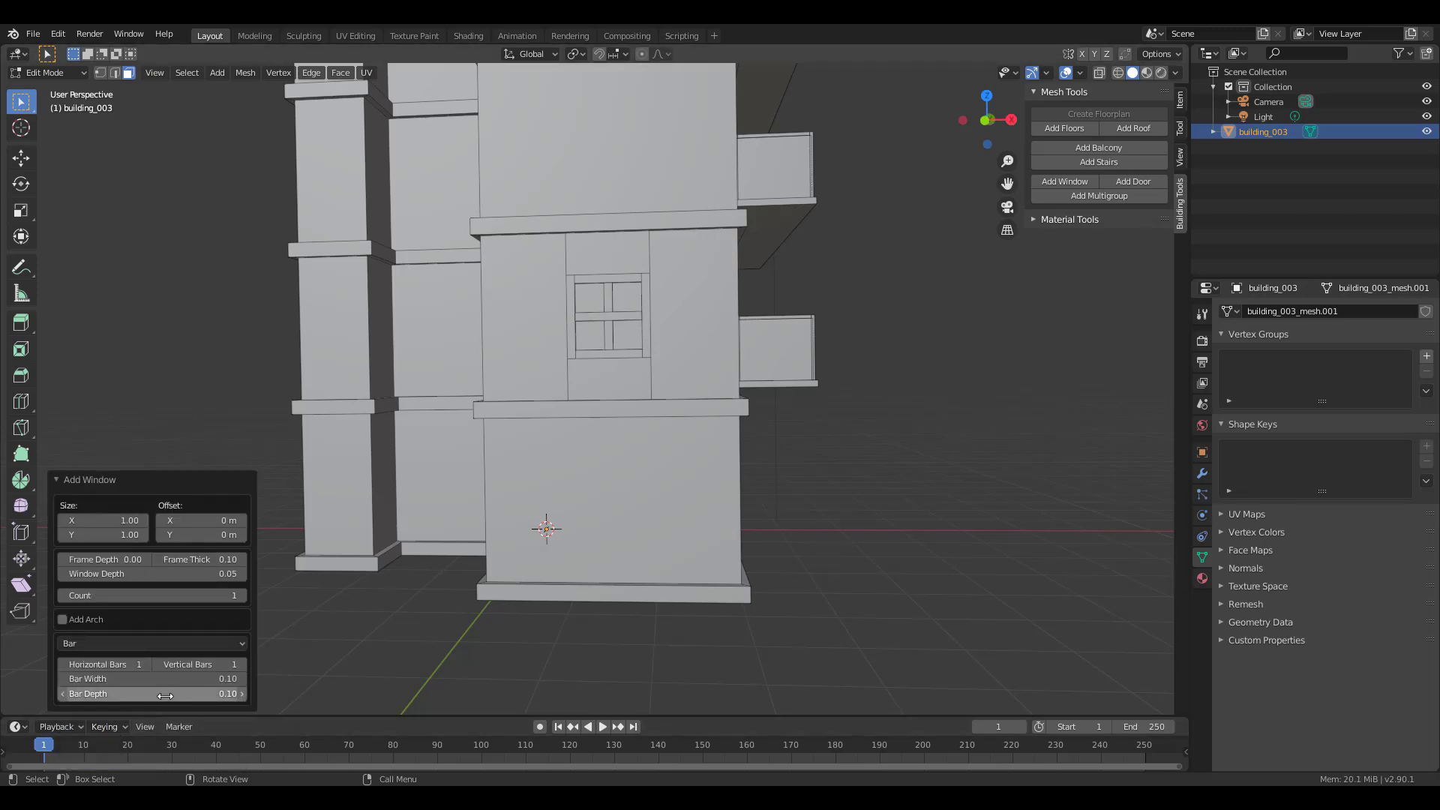
click(151, 643)
click(118, 693)
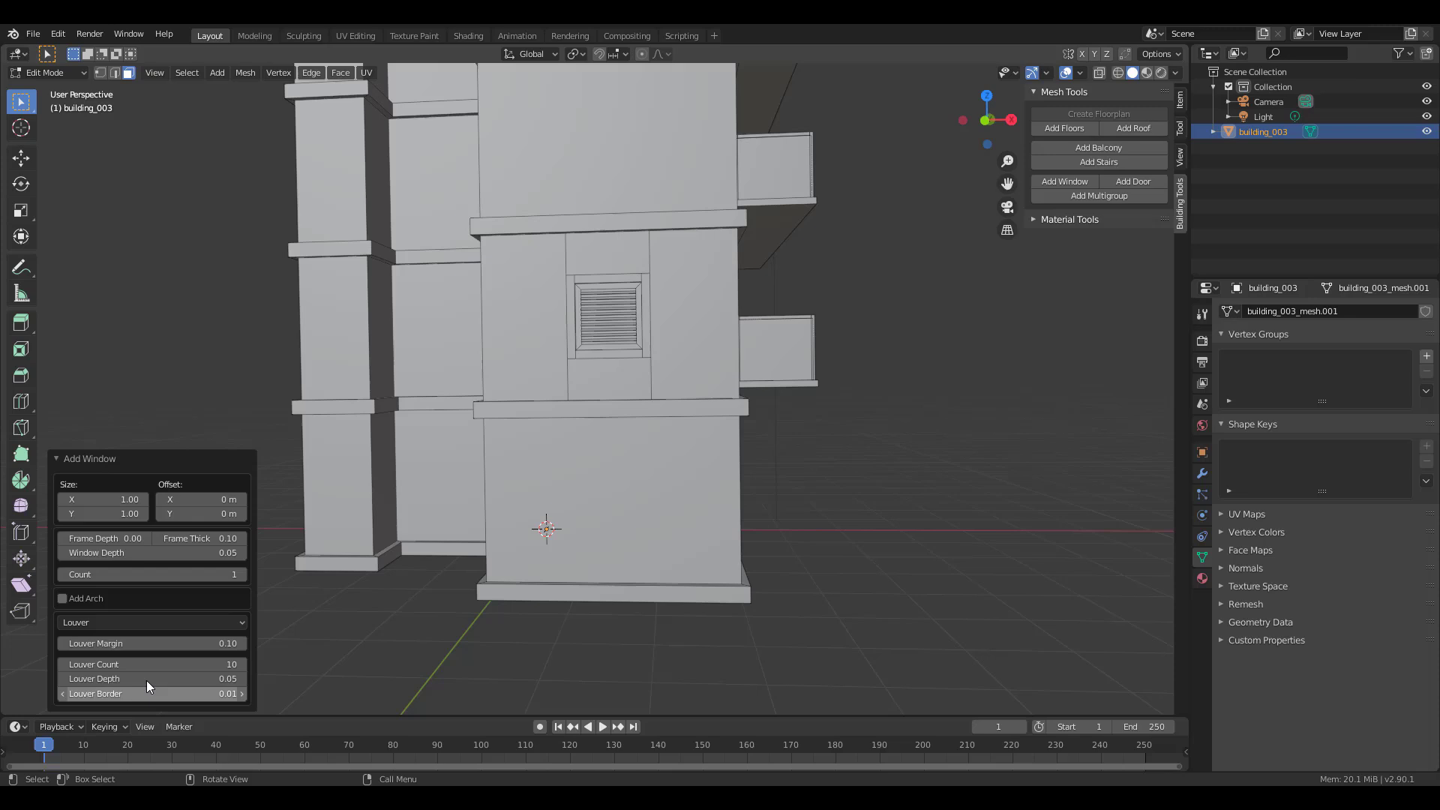
click(207, 619)
click(104, 687)
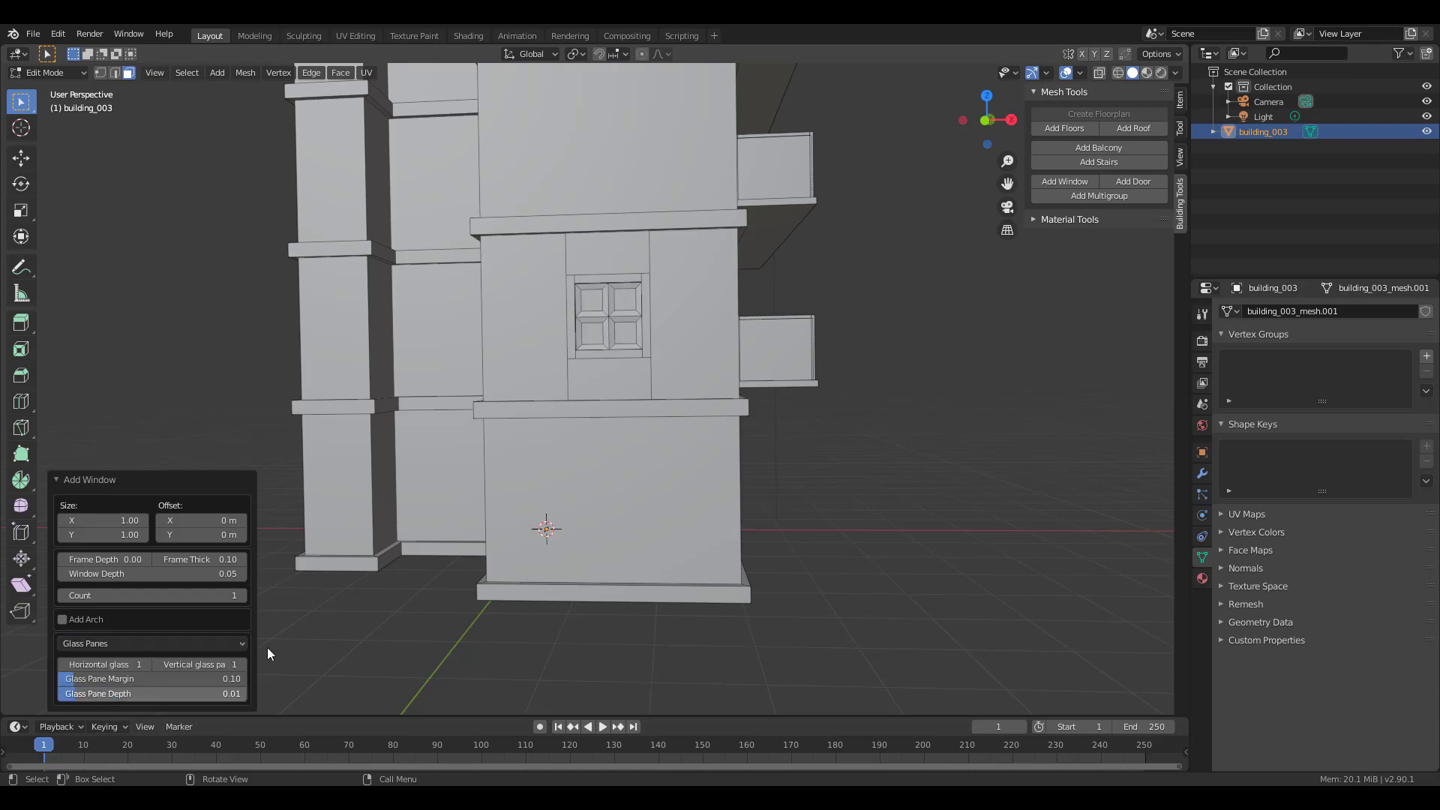
Test no fill and an arched top, restore Glass_Panes, and widen the window to 1.60
middle_drag(679, 396, 731, 420)
scroll(731, 420, up, 3)
click(192, 643)
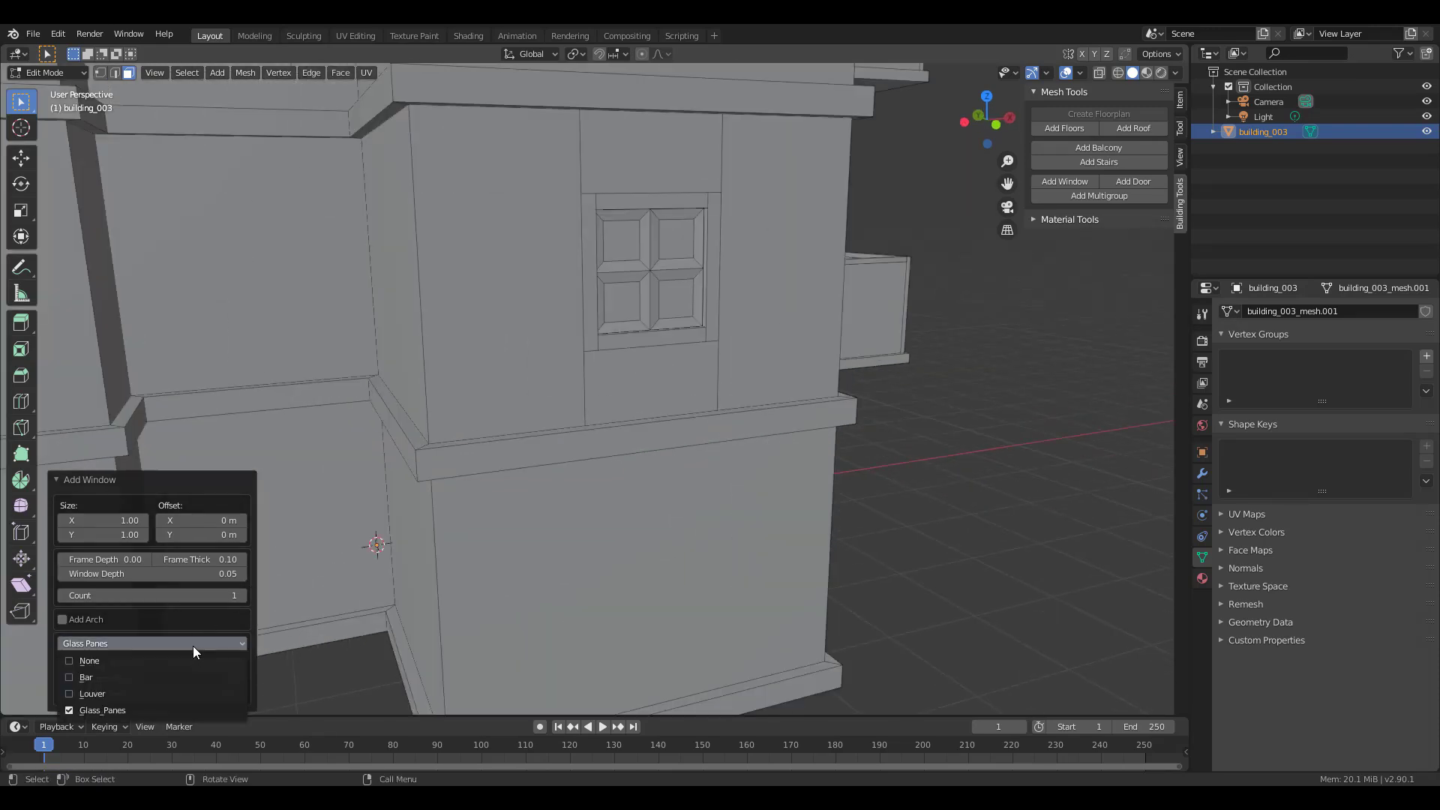
click(102, 665)
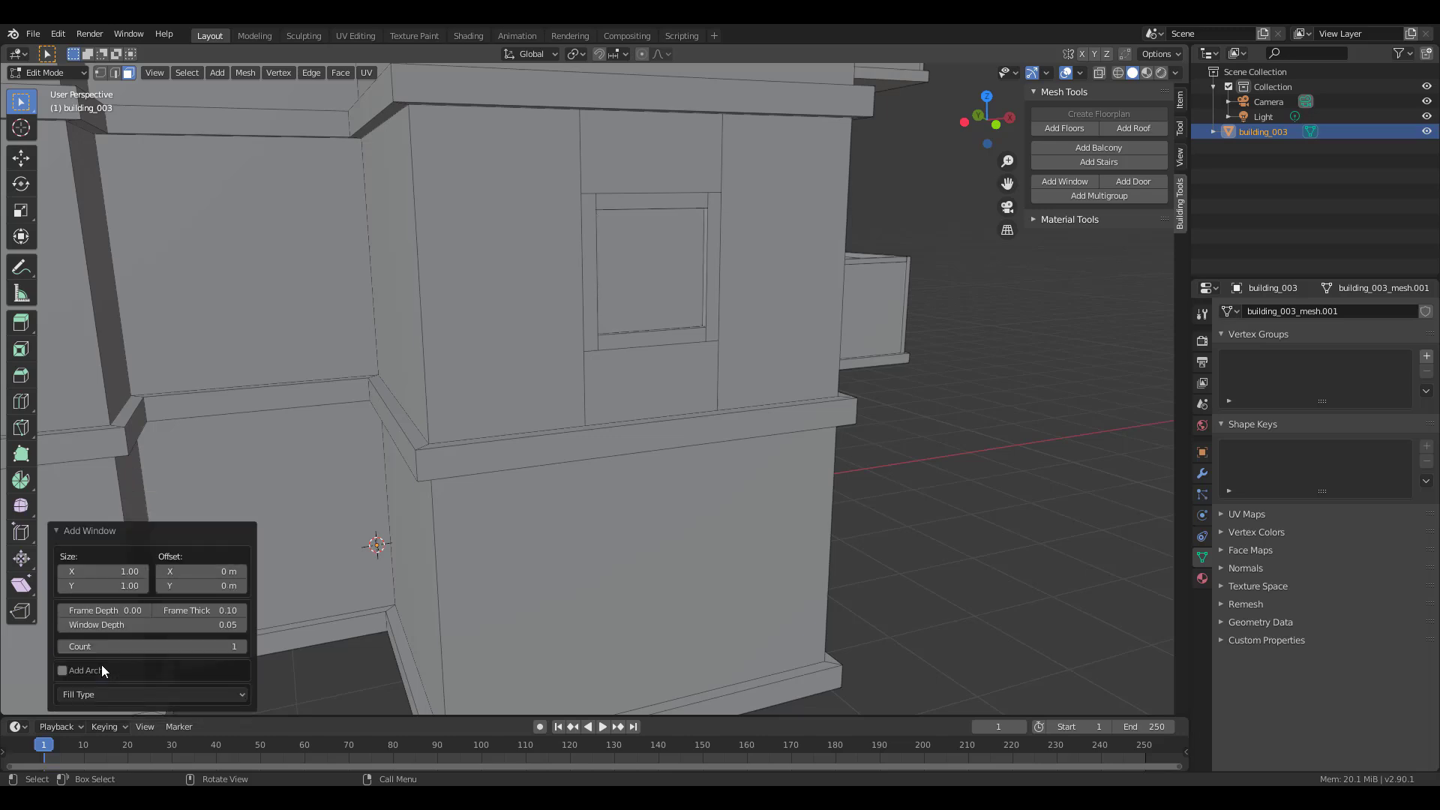
click(132, 691)
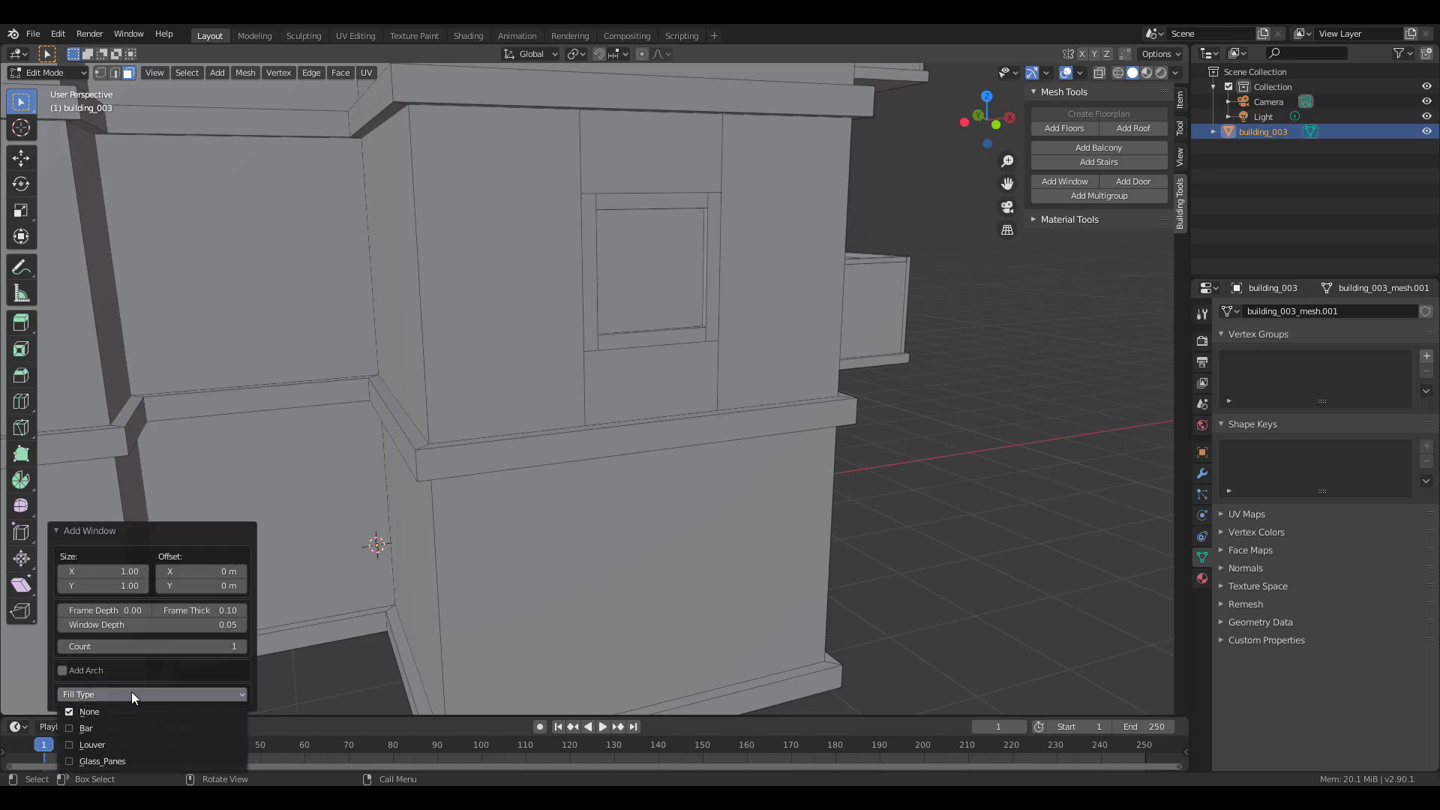
click(64, 670)
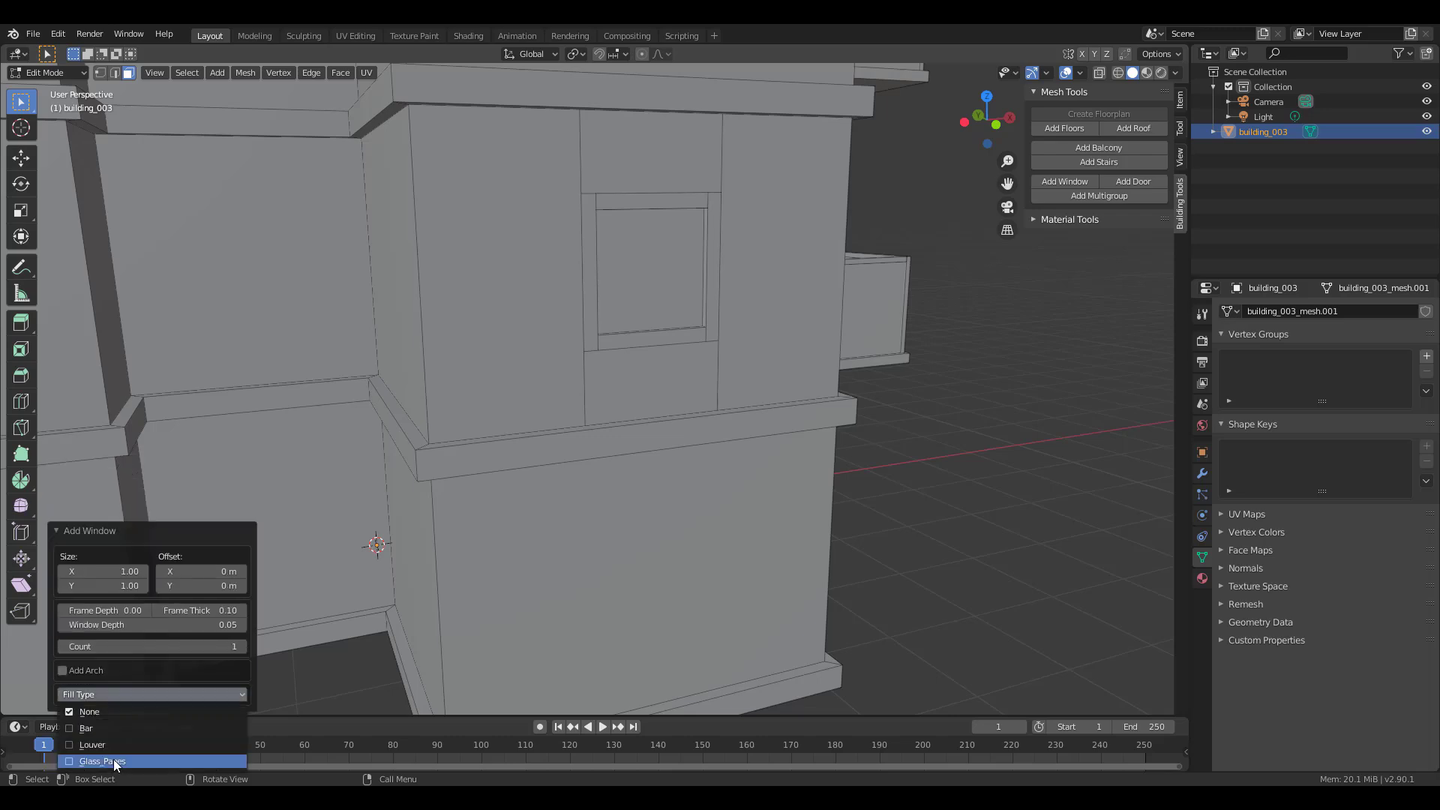
click(114, 759)
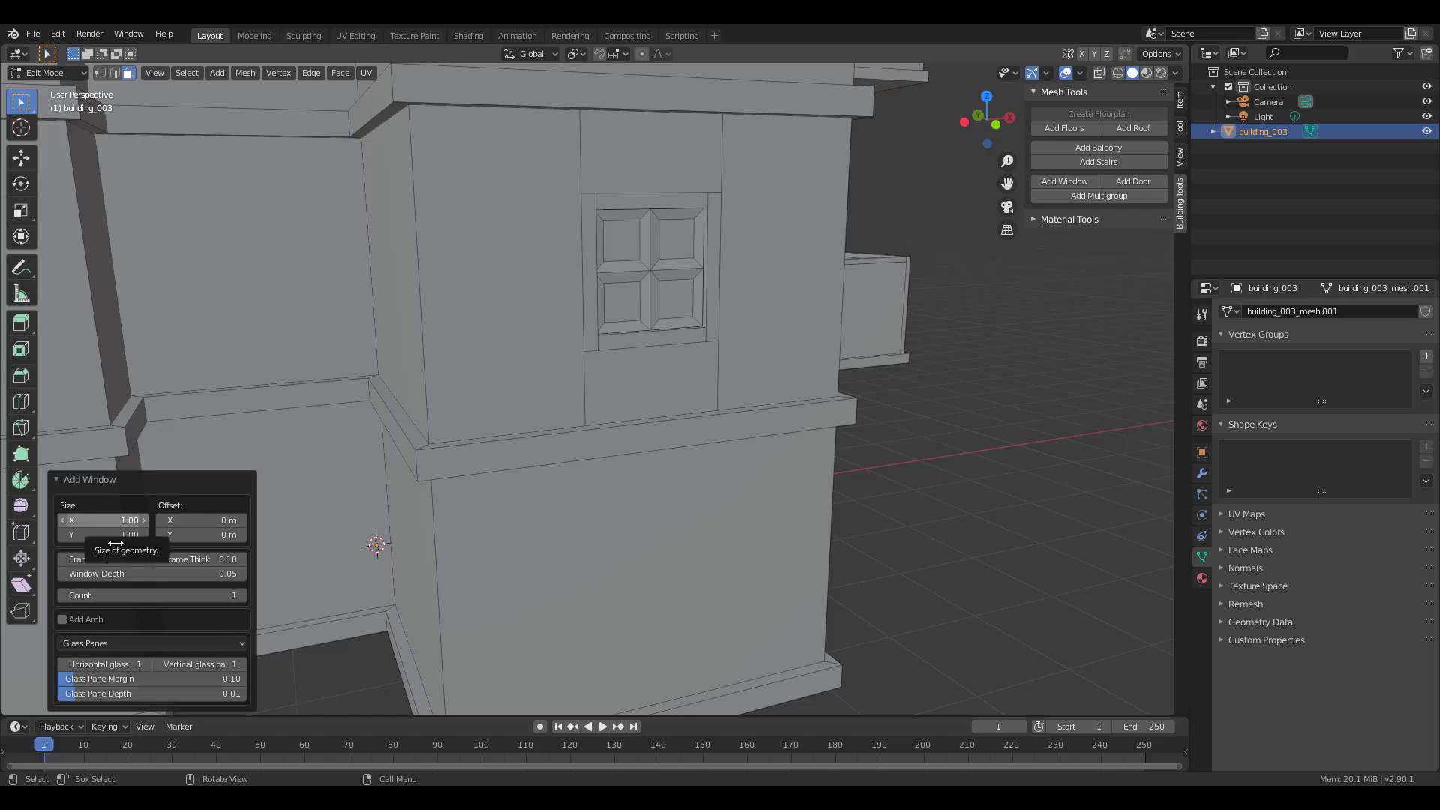
drag(104, 515, 143, 534)
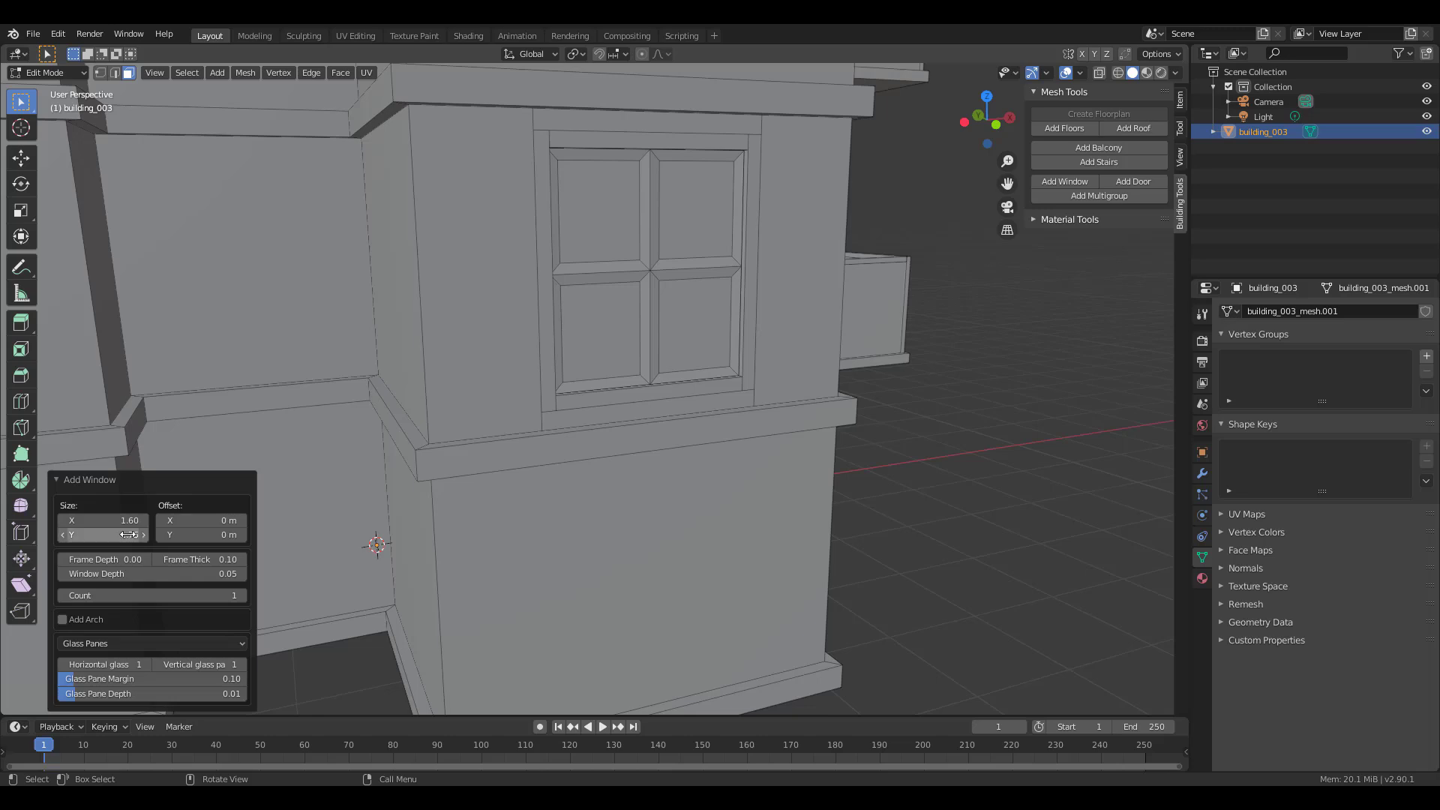
Select the same wall face on each floor above for windows
middle_drag(771, 372, 704, 537)
scroll(723, 385, down, 6)
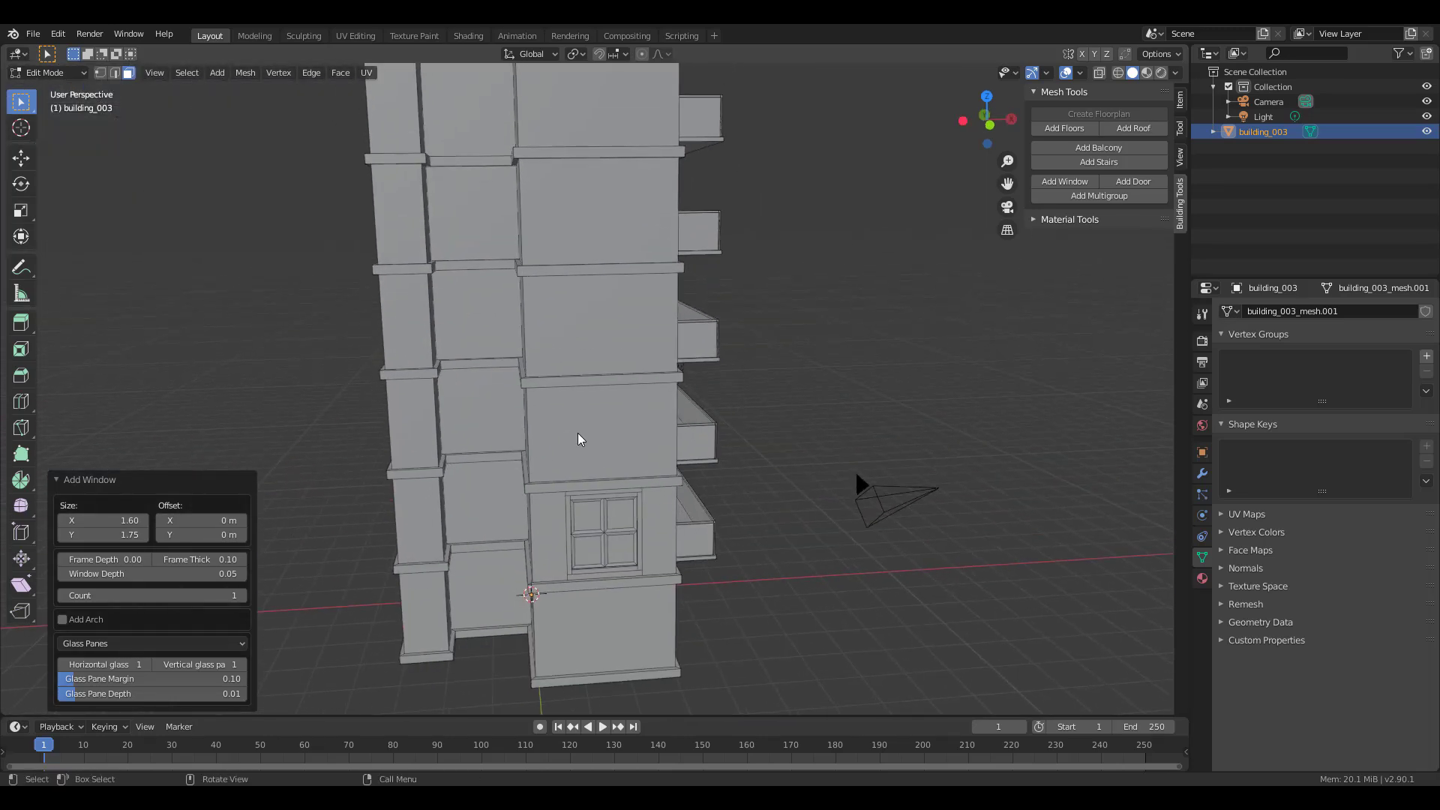
click(596, 457)
scroll(600, 417, down, 5)
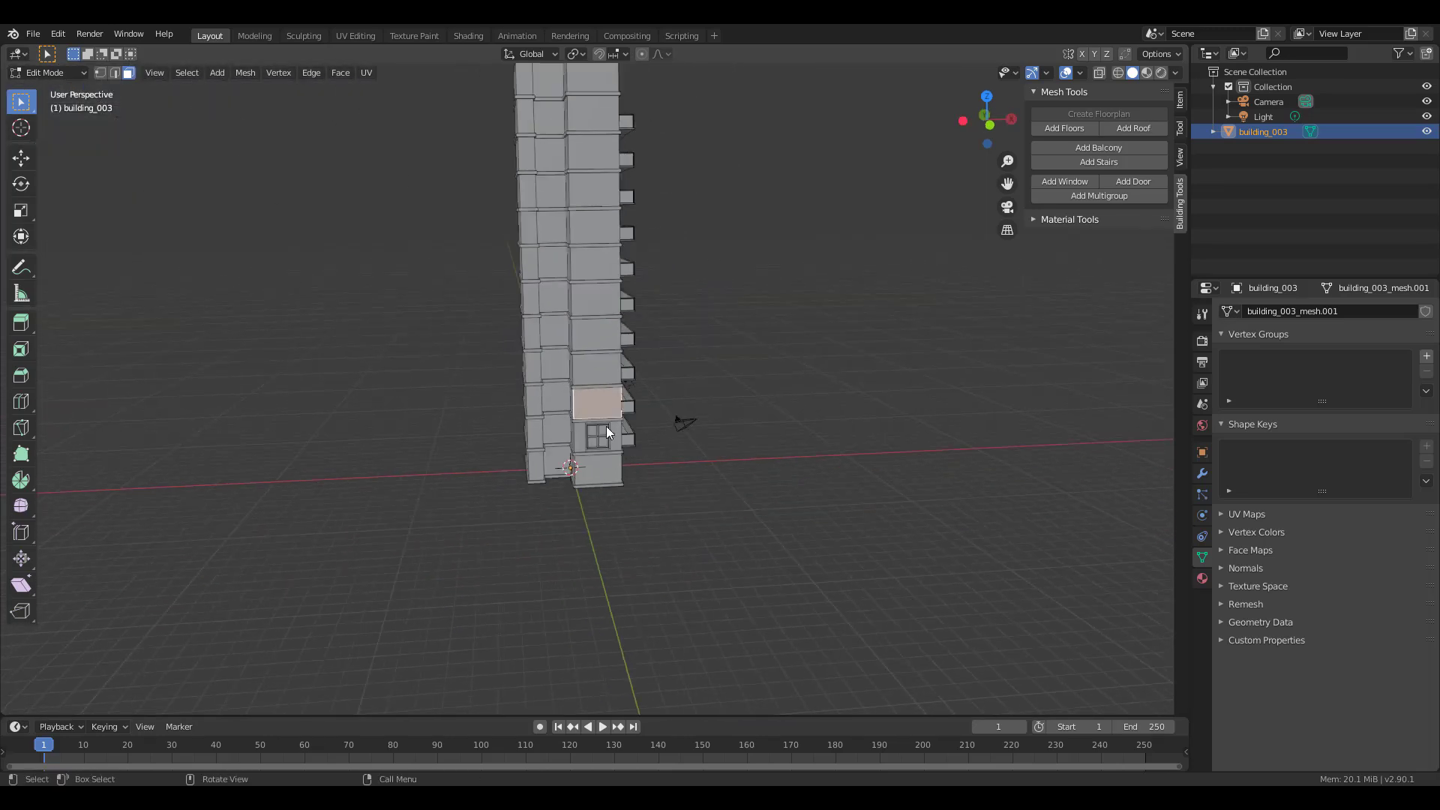
scroll(608, 393, up, 3)
shift+click(603, 368)
shift+click(599, 334)
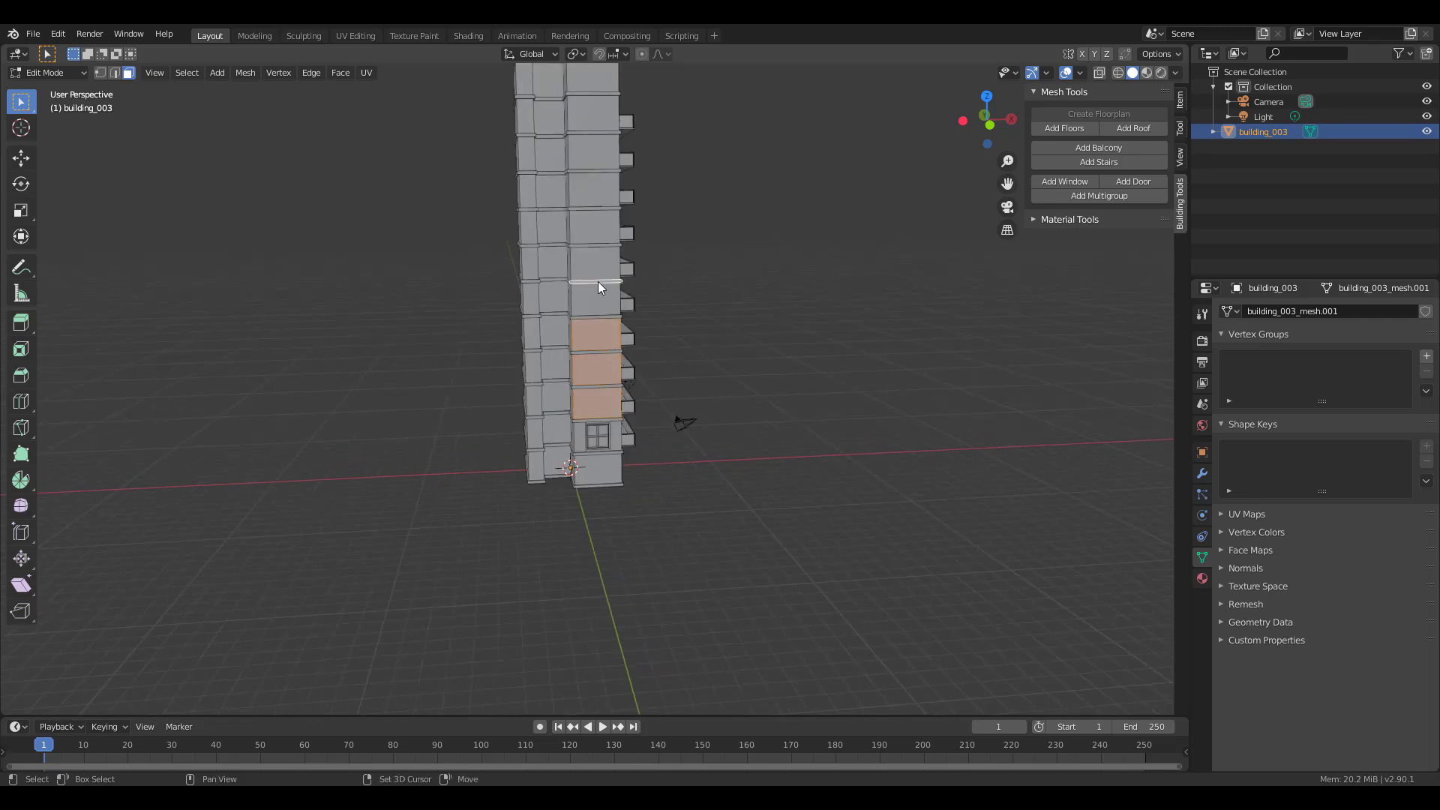
shift+click(600, 299)
shift+click(597, 261)
shift+click(595, 233)
alt+middle_drag(595, 233, 682, 411)
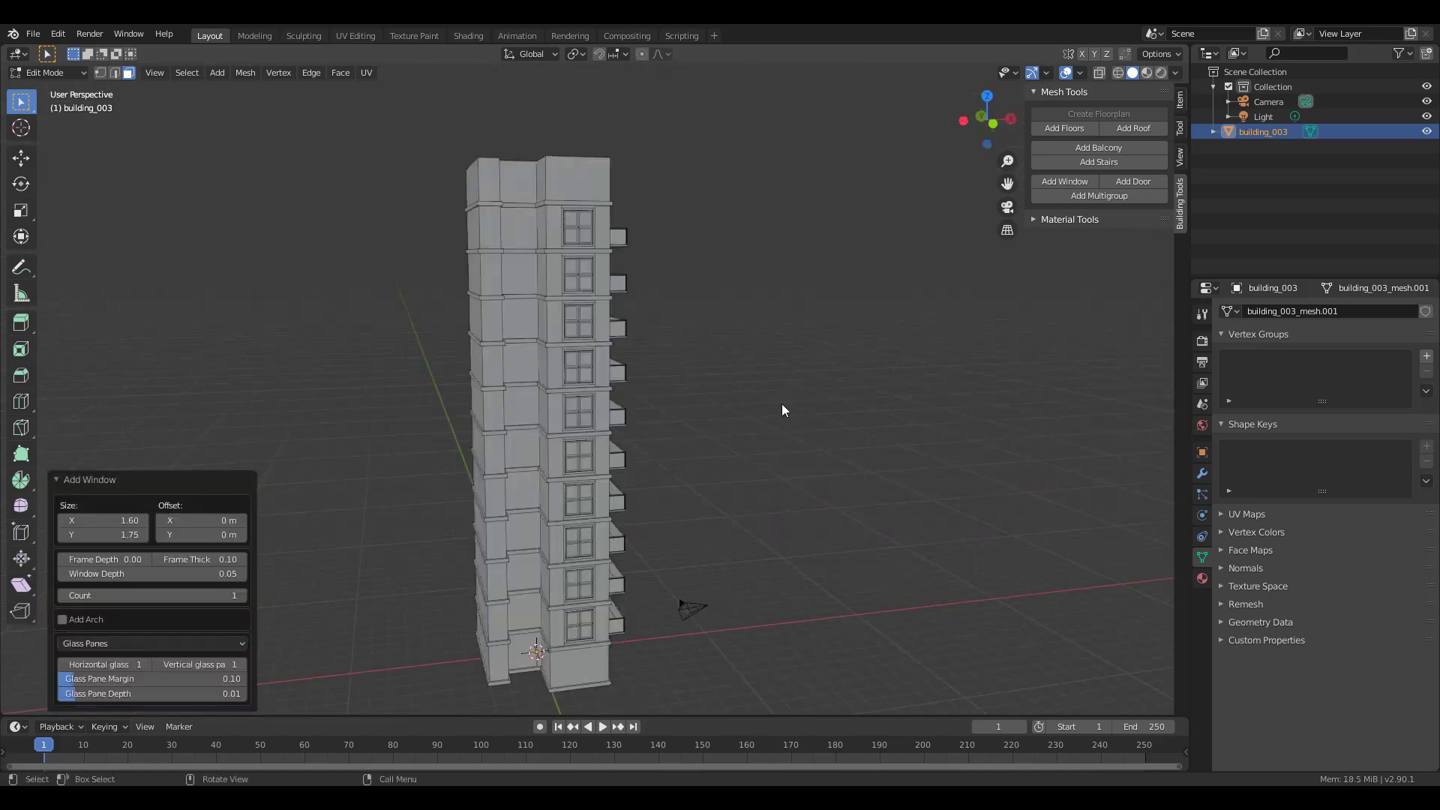
middle_drag(782, 404, 826, 524)
scroll(825, 524, up, 5)
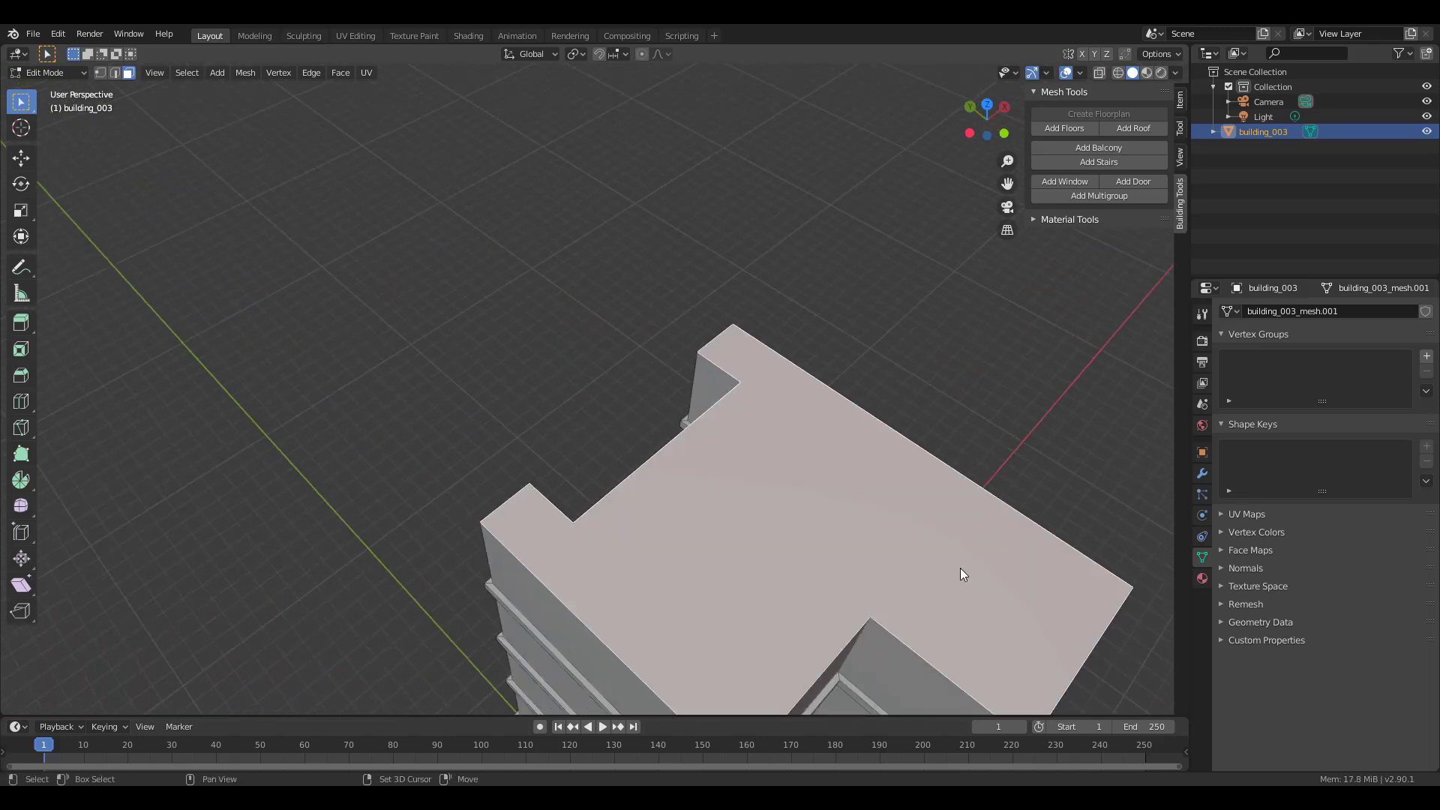
Add a flat roof to the tower and zoom in on its corner
middle_drag(960, 569, 812, 222)
click(1126, 130)
shift+middle_drag(705, 201, 698, 398)
scroll(627, 303, up, 2)
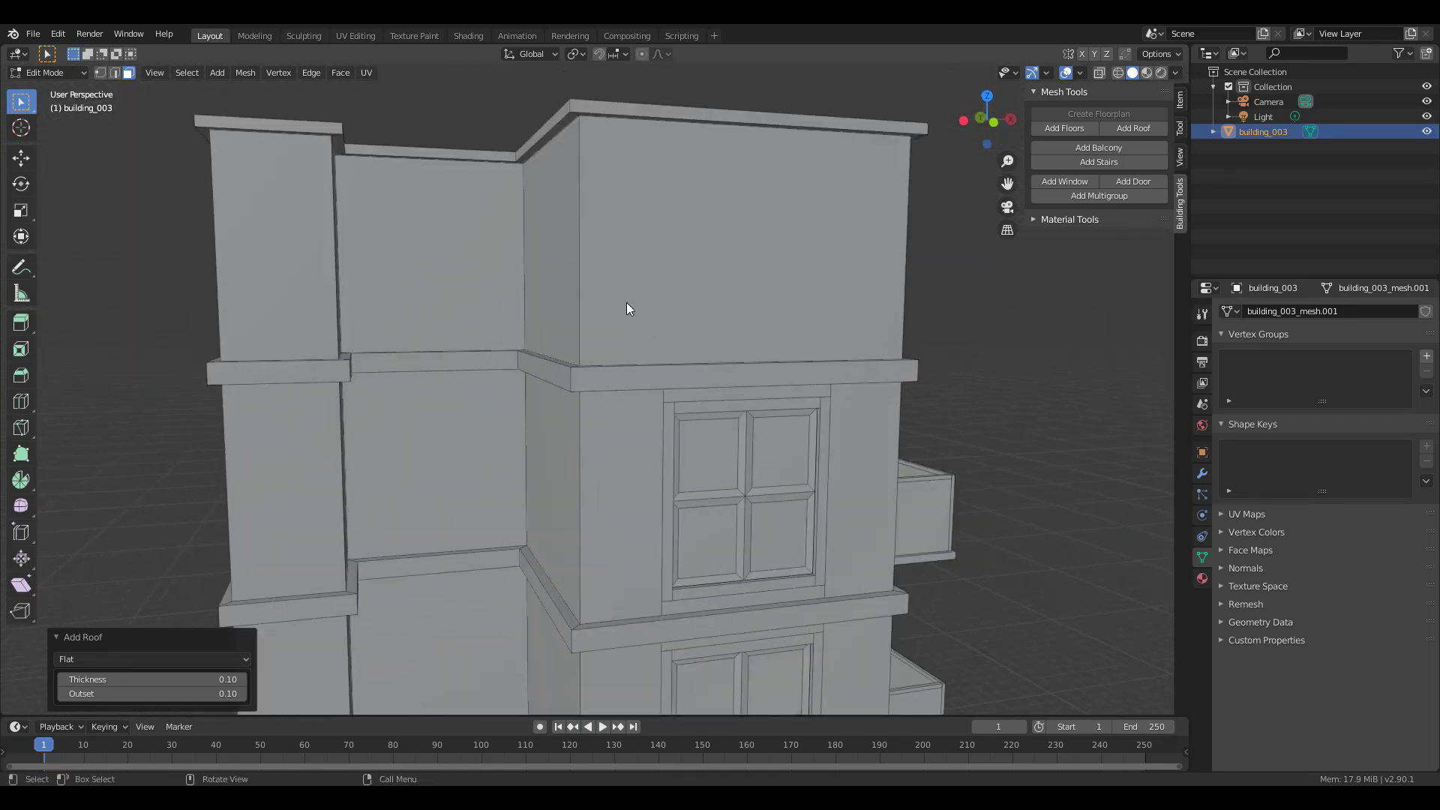
scroll(627, 303, down, 3)
scroll(627, 310, down, 4)
middle_drag(633, 328, 713, 372)
scroll(638, 319, up, 4)
shift+middle_drag(675, 250, 678, 363)
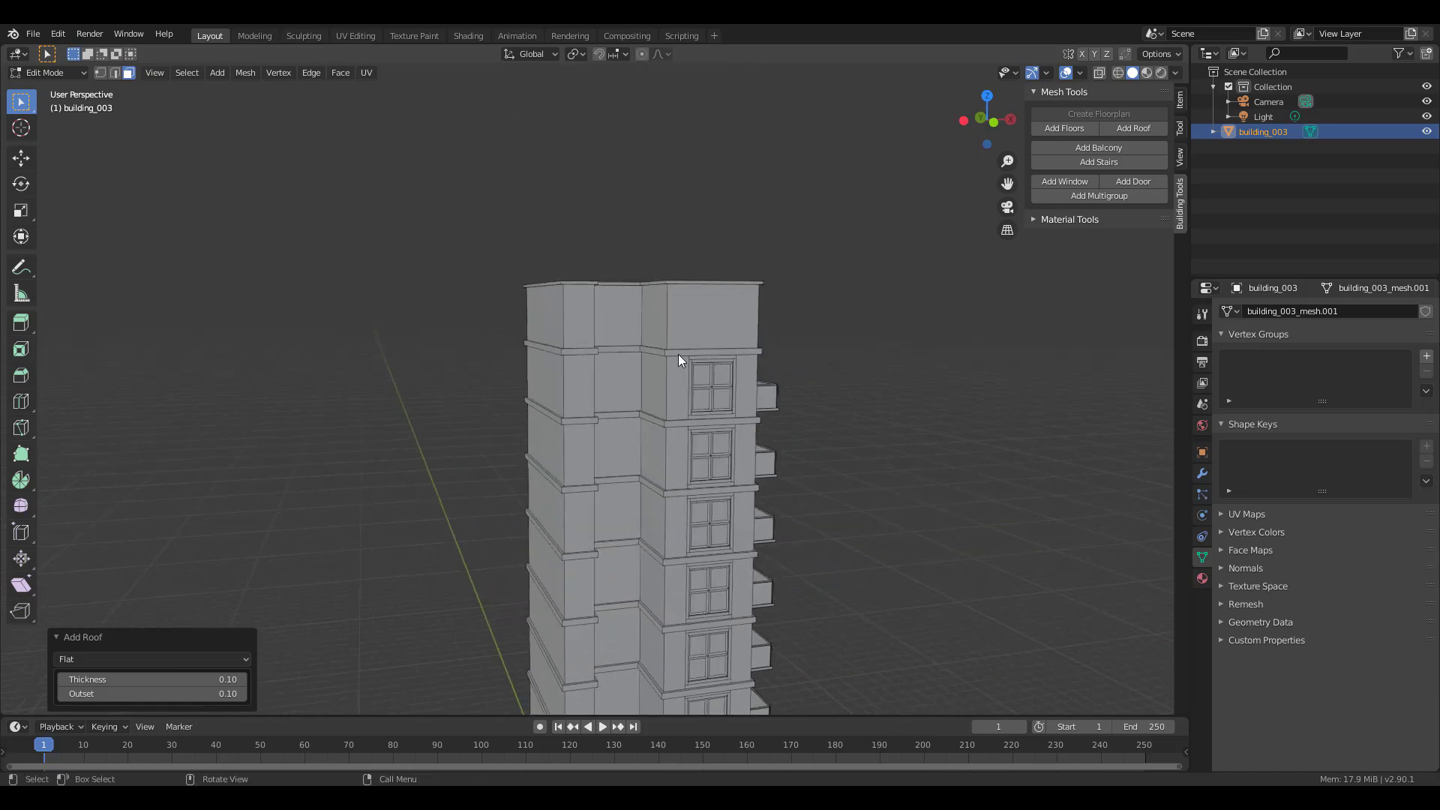
scroll(713, 280, up, 8)
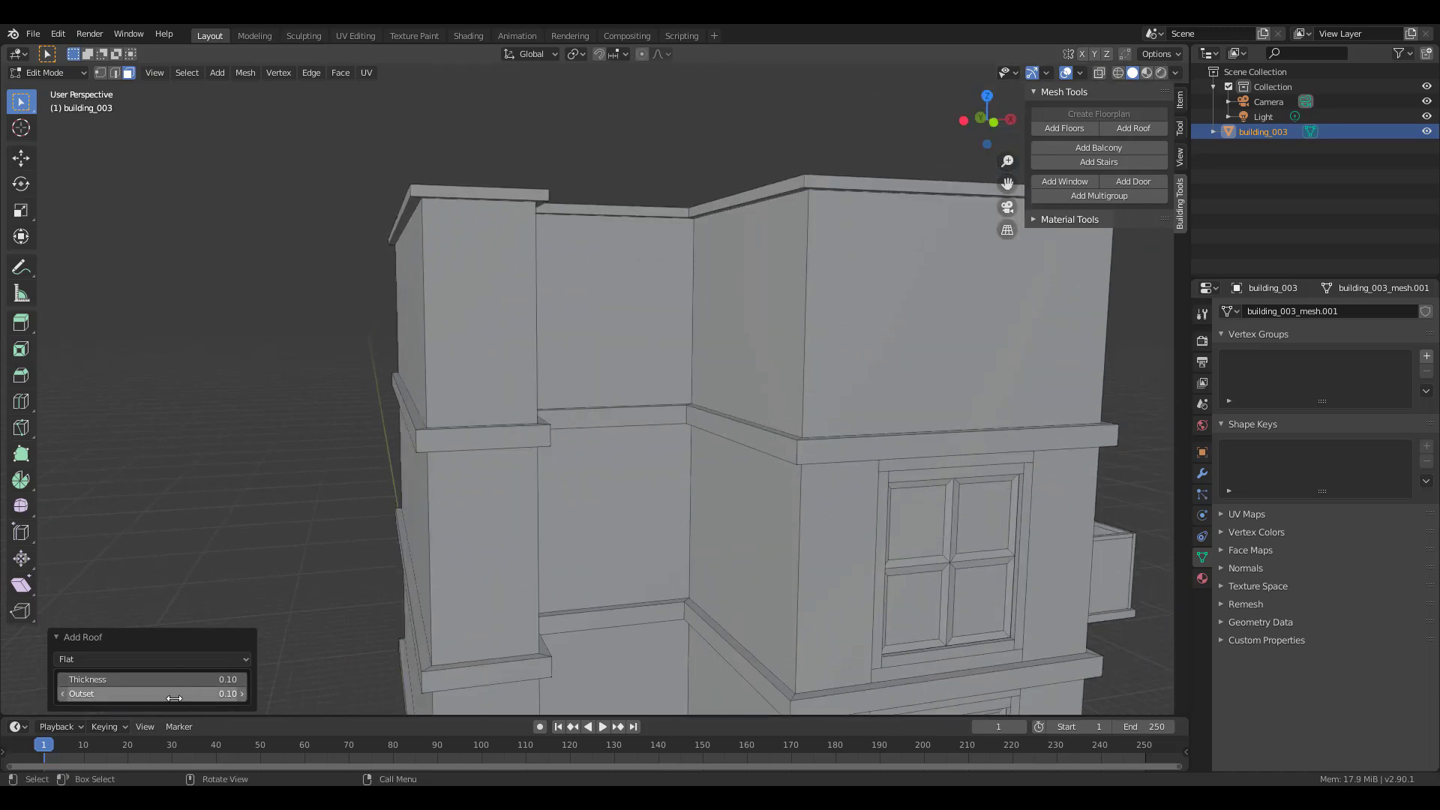
Set the roof Outset to 0.16 and Thickness to 0.37, then select its top face
drag(159, 690, 180, 690)
scroll(497, 471, down, 6)
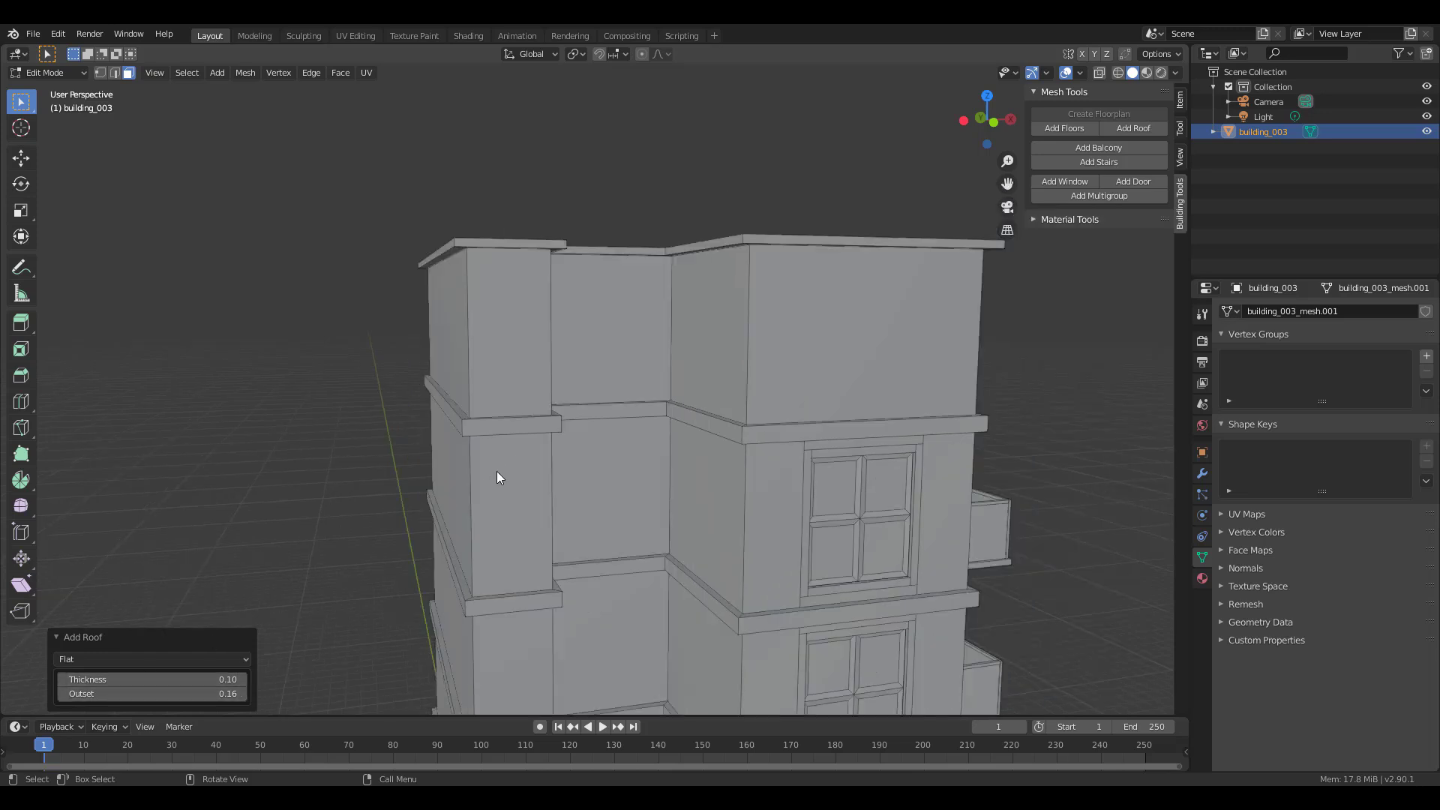
scroll(631, 286, up, 6)
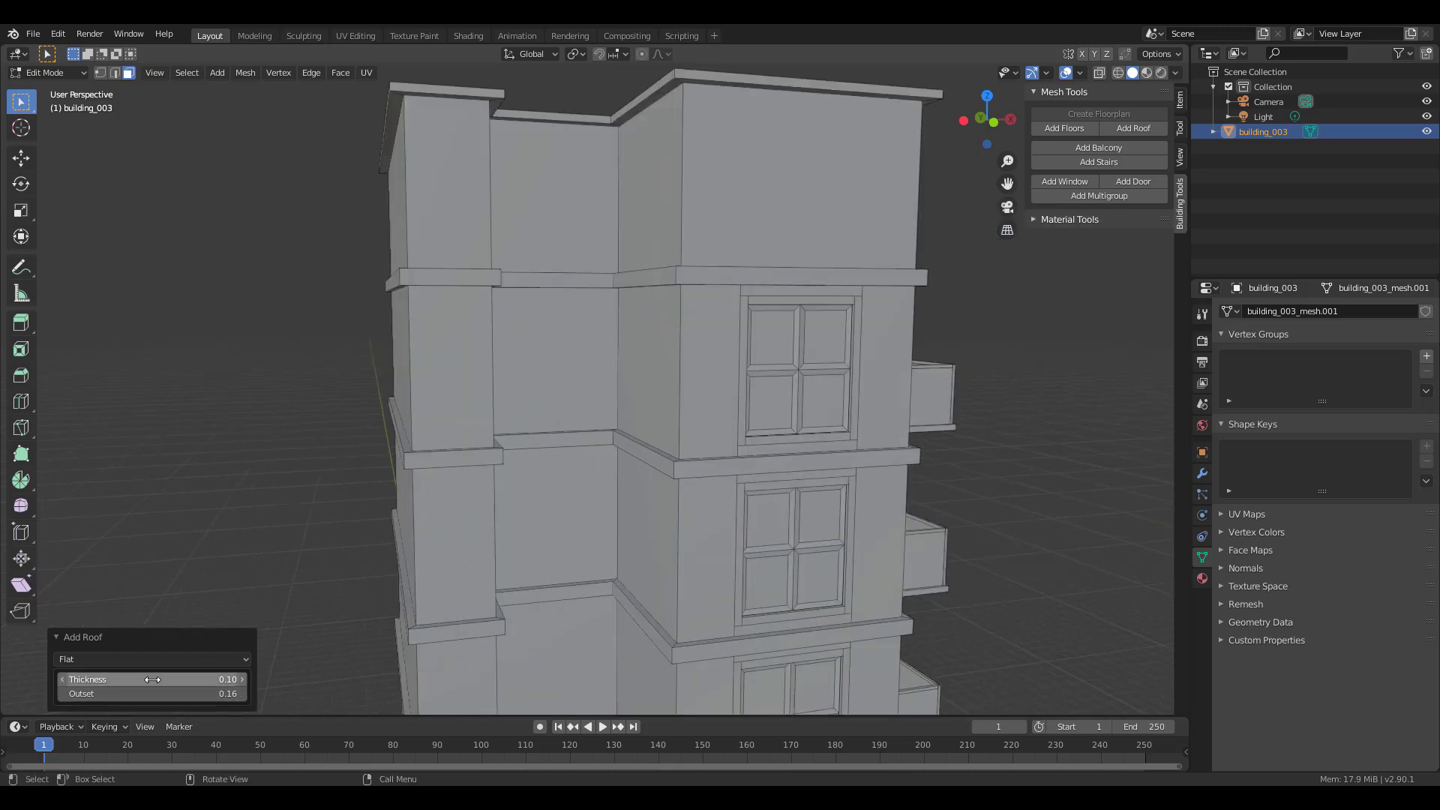
drag(152, 678, 170, 679)
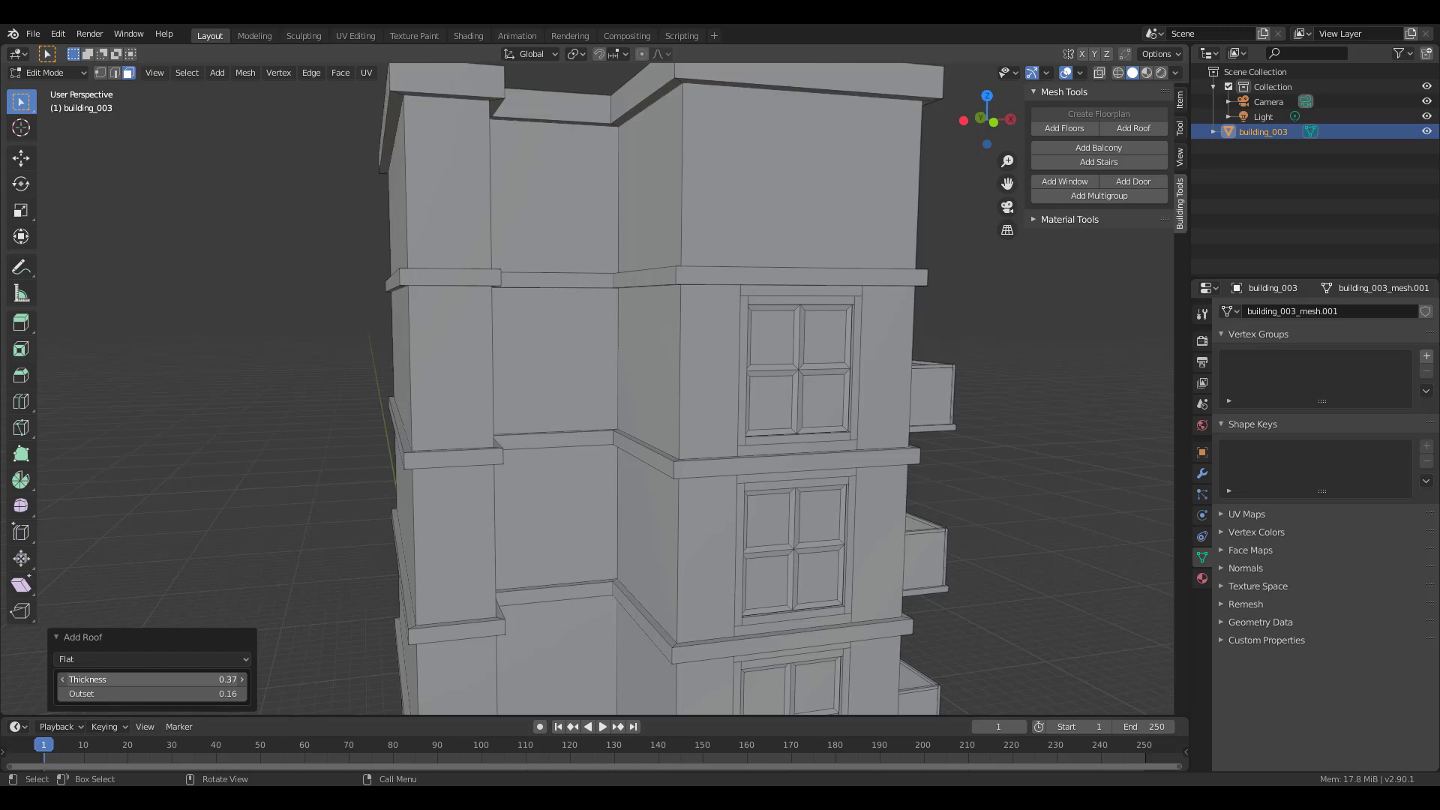
scroll(632, 389, down, 6)
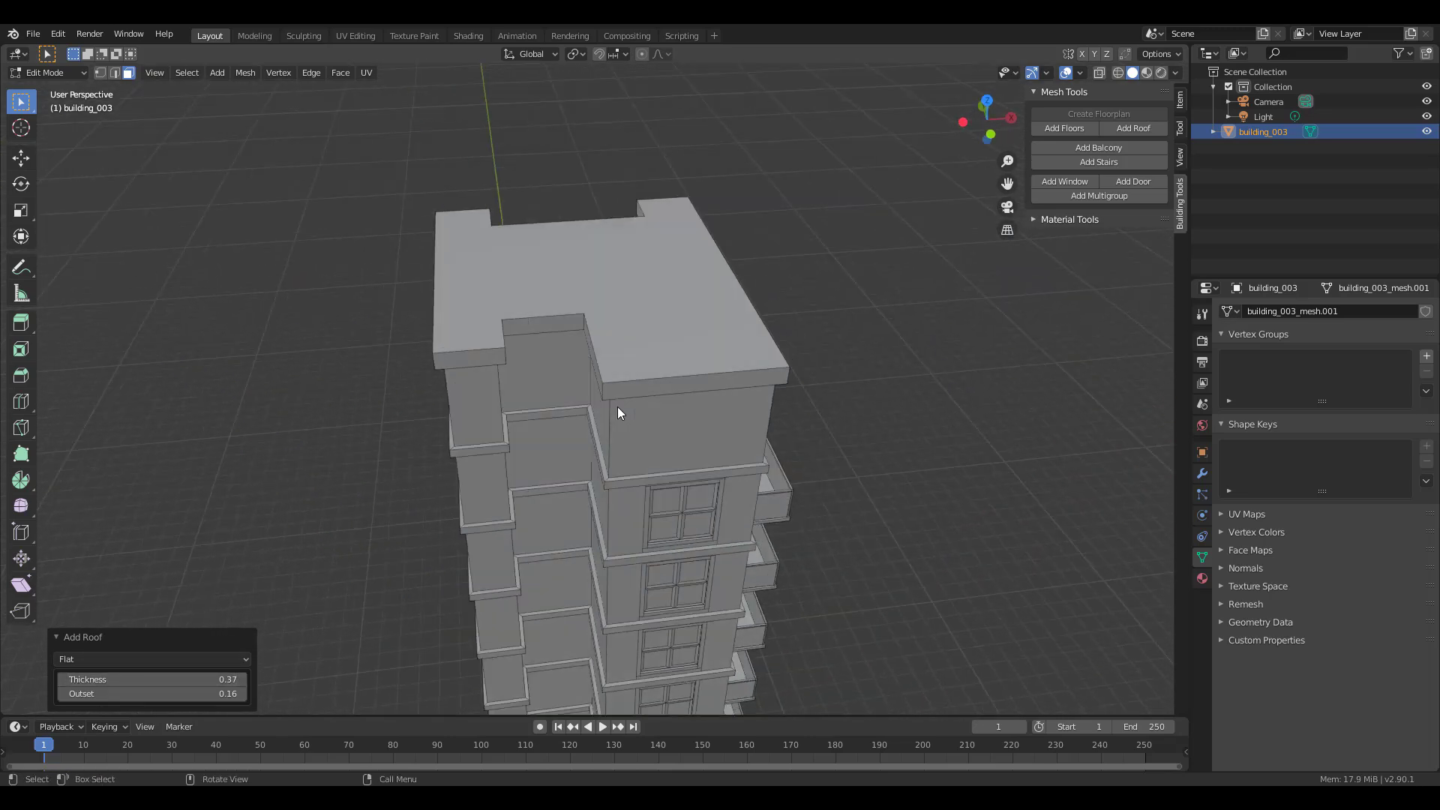
click(623, 326)
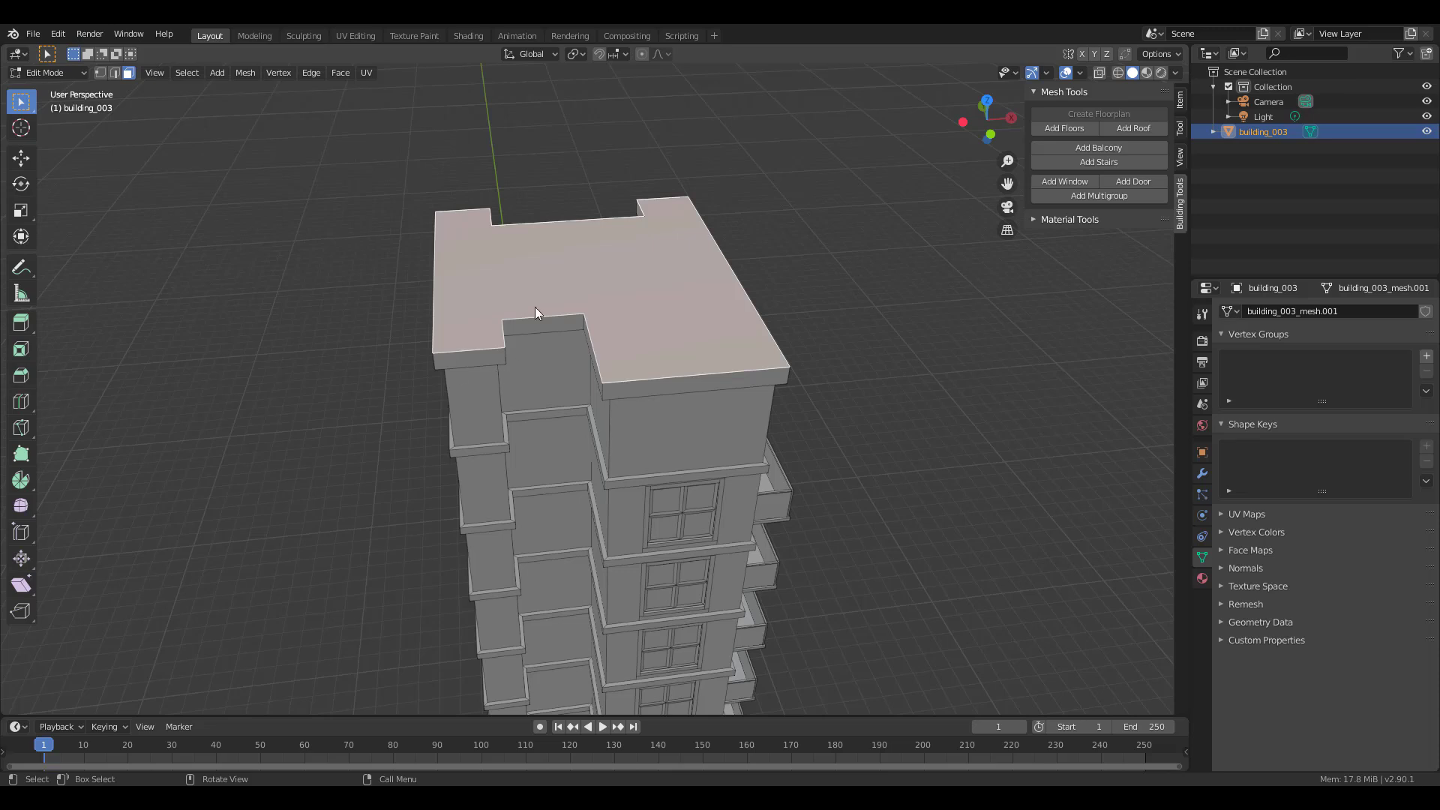
Inset the roof's top face about 0.19 and extrude its center down about 0.1
key(i)
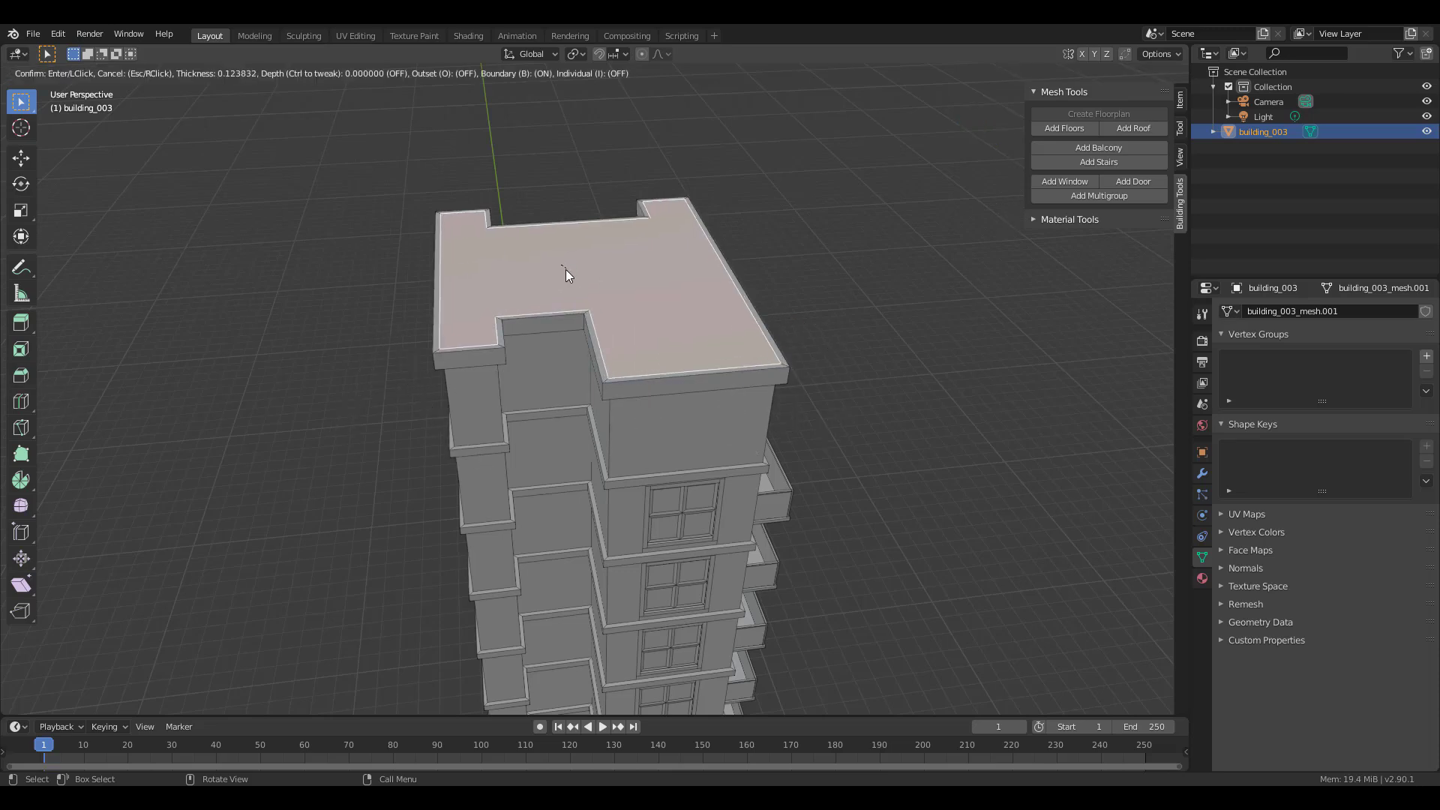
click(566, 282)
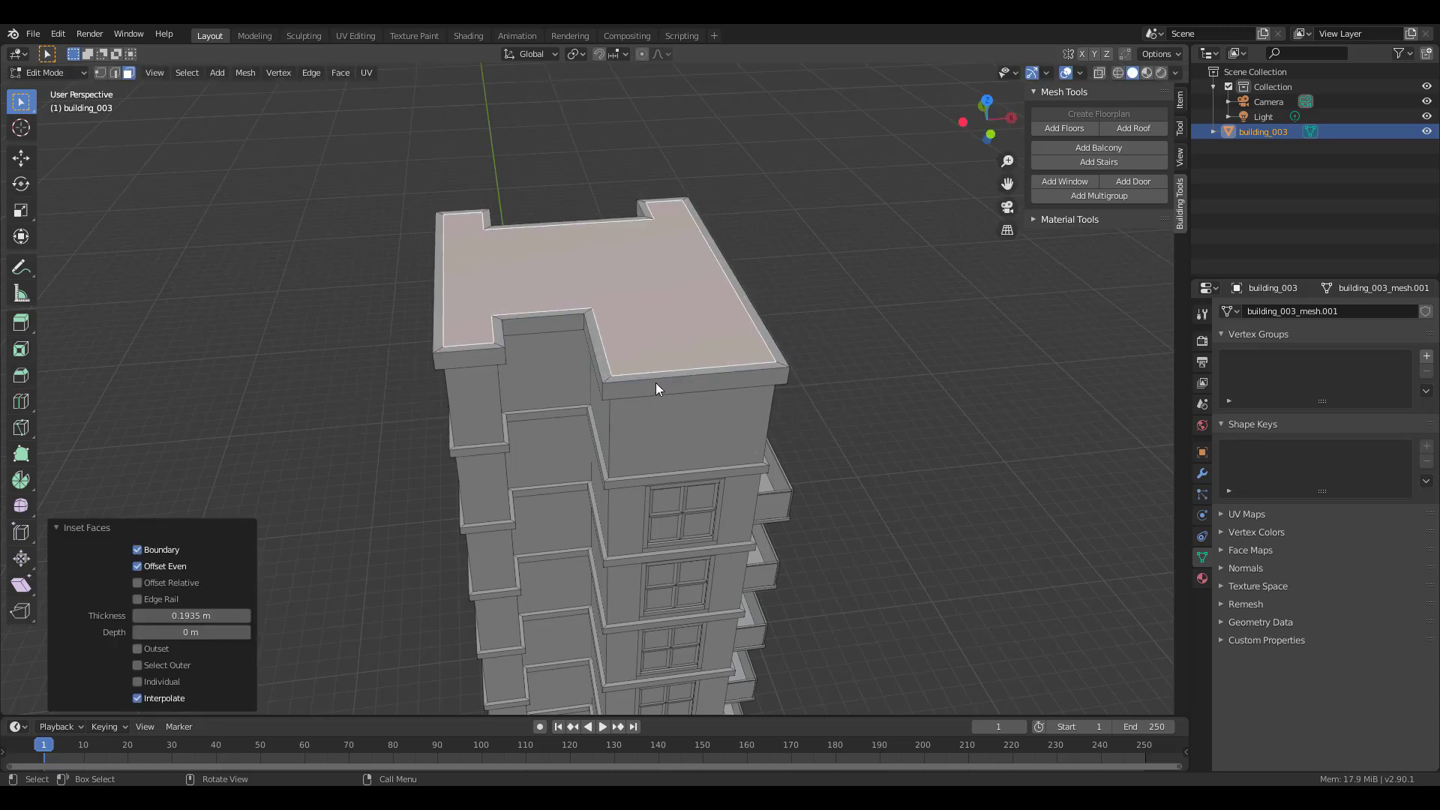
middle_drag(659, 392, 656, 212)
key(e)
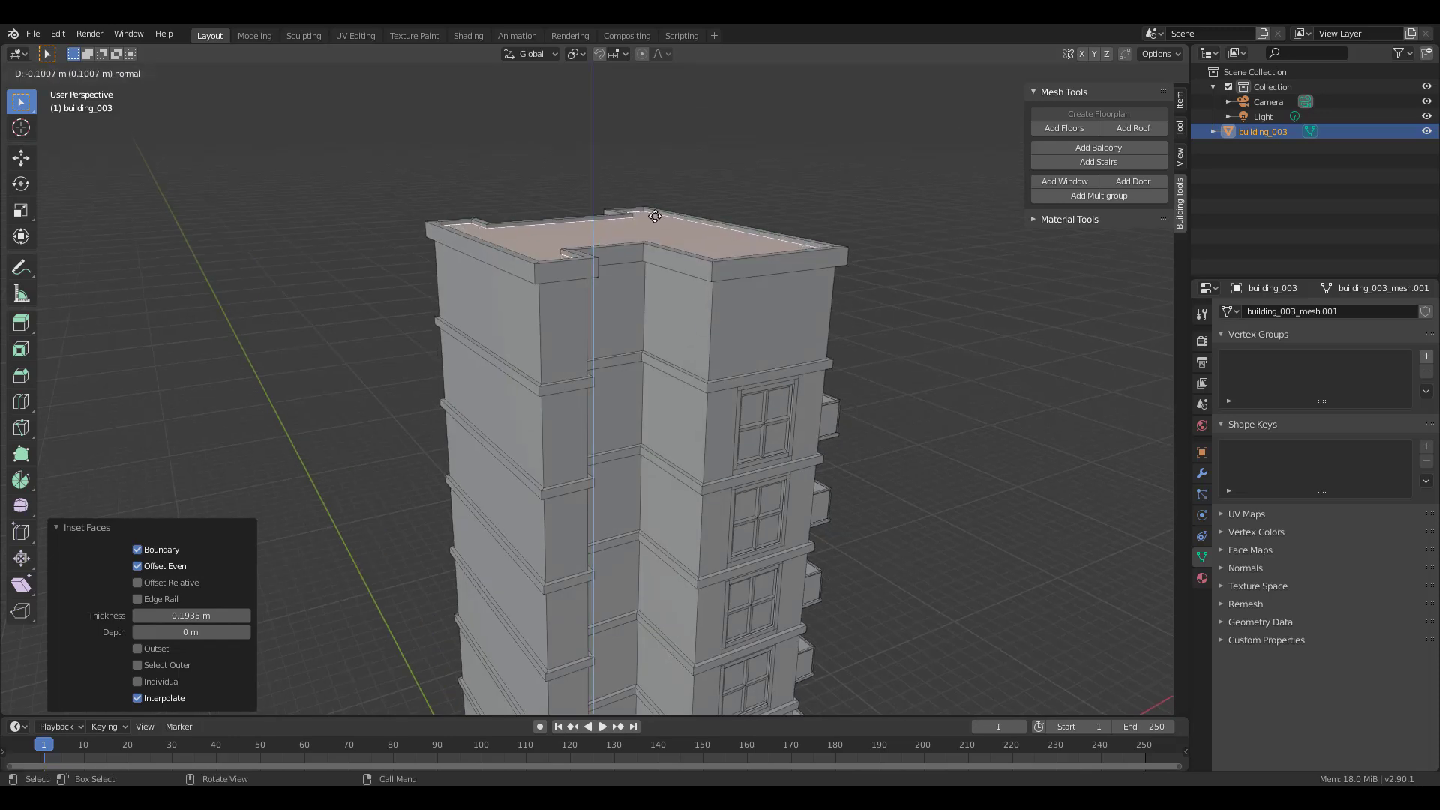
click(655, 217)
middle_drag(655, 217, 603, 297)
Deselect the roof and orbit around the tower to check its walls and windows
click(744, 227)
middle_drag(765, 383, 817, 312)
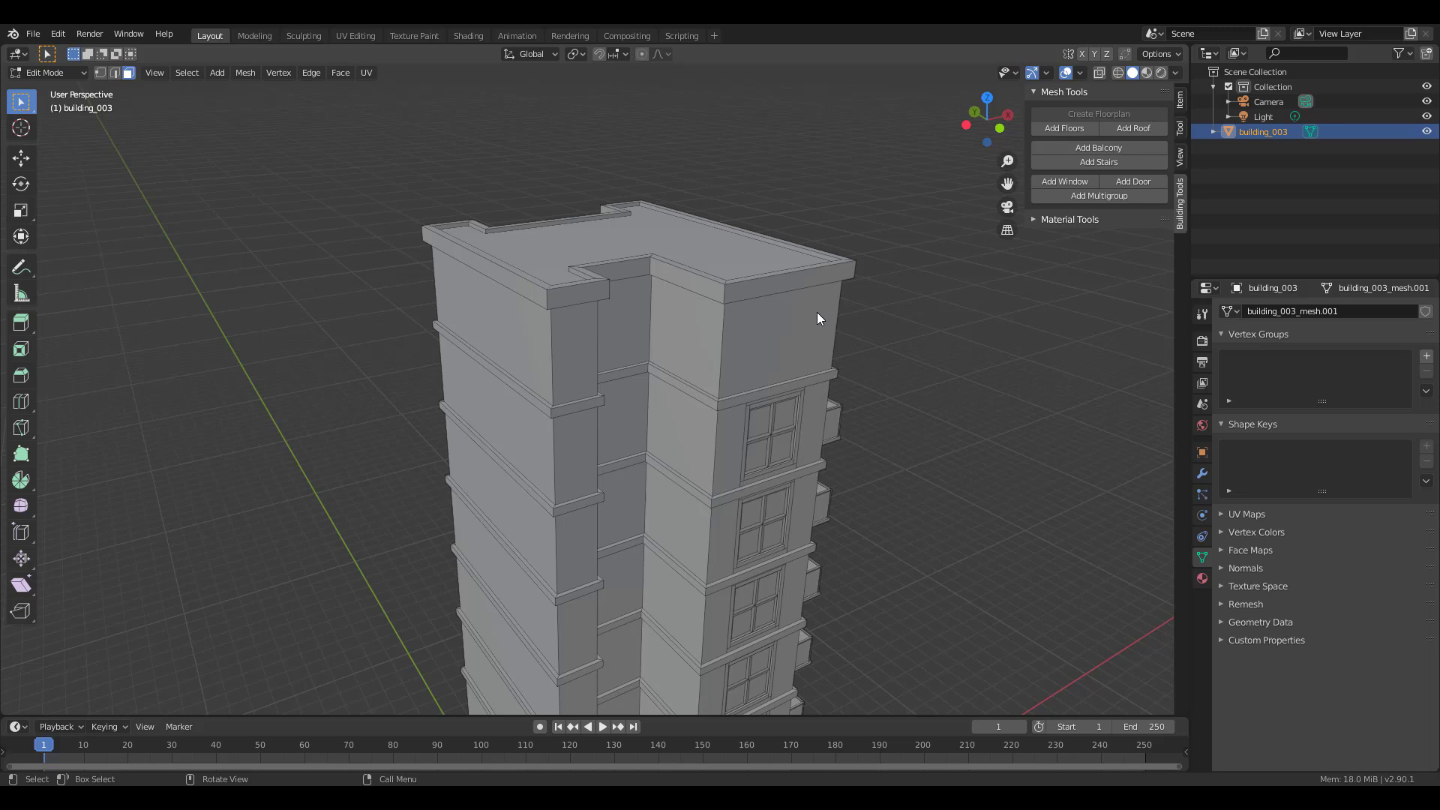
scroll(849, 336, down, 4)
middle_drag(705, 484, 699, 159)
mouse_move(650, 376)
middle_down()
mouse_move(680, 376)
mouse_move(662, 373)
middle_up()
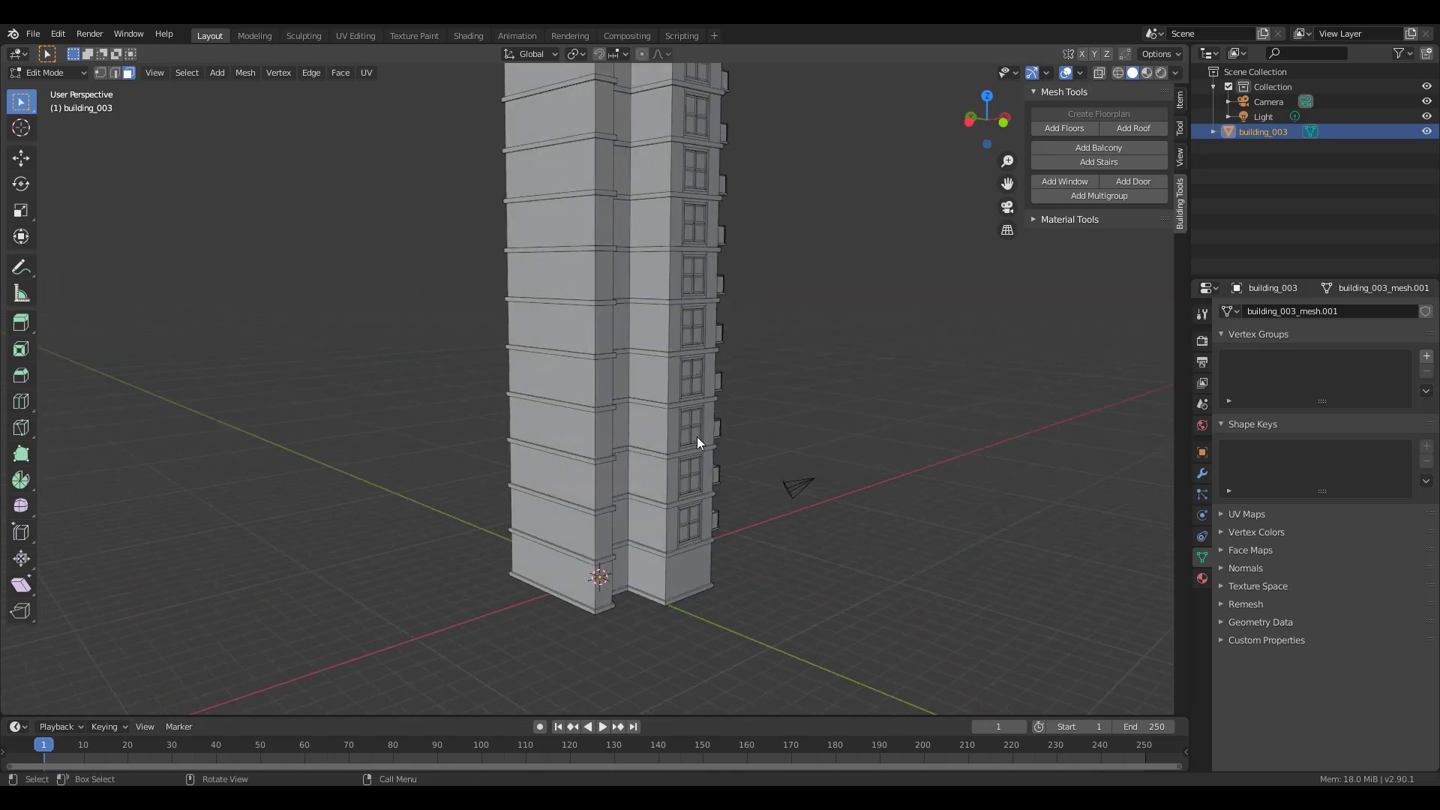
middle_drag(696, 437, 722, 454)
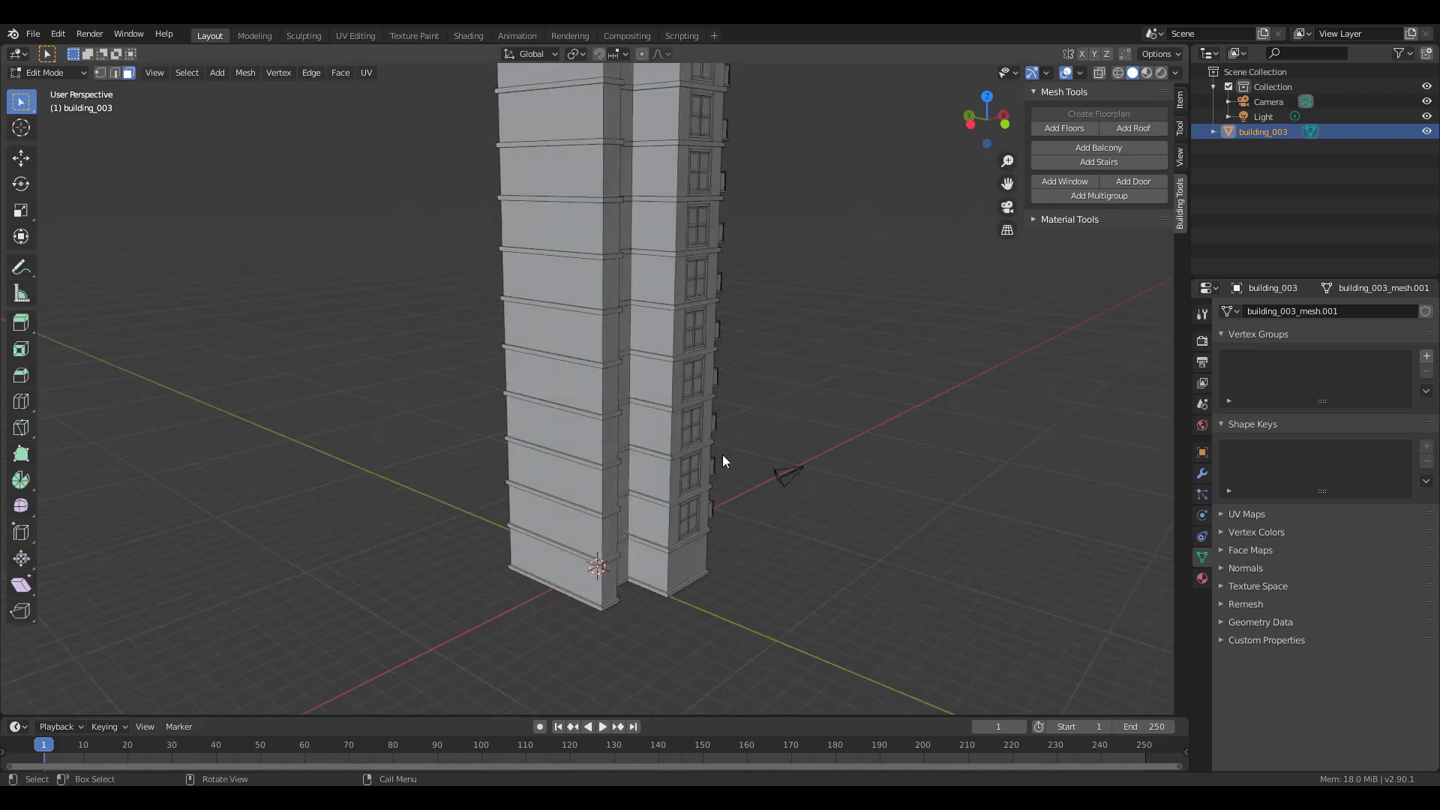
middle_drag(723, 454, 641, 530)
scroll(718, 460, down, 6)
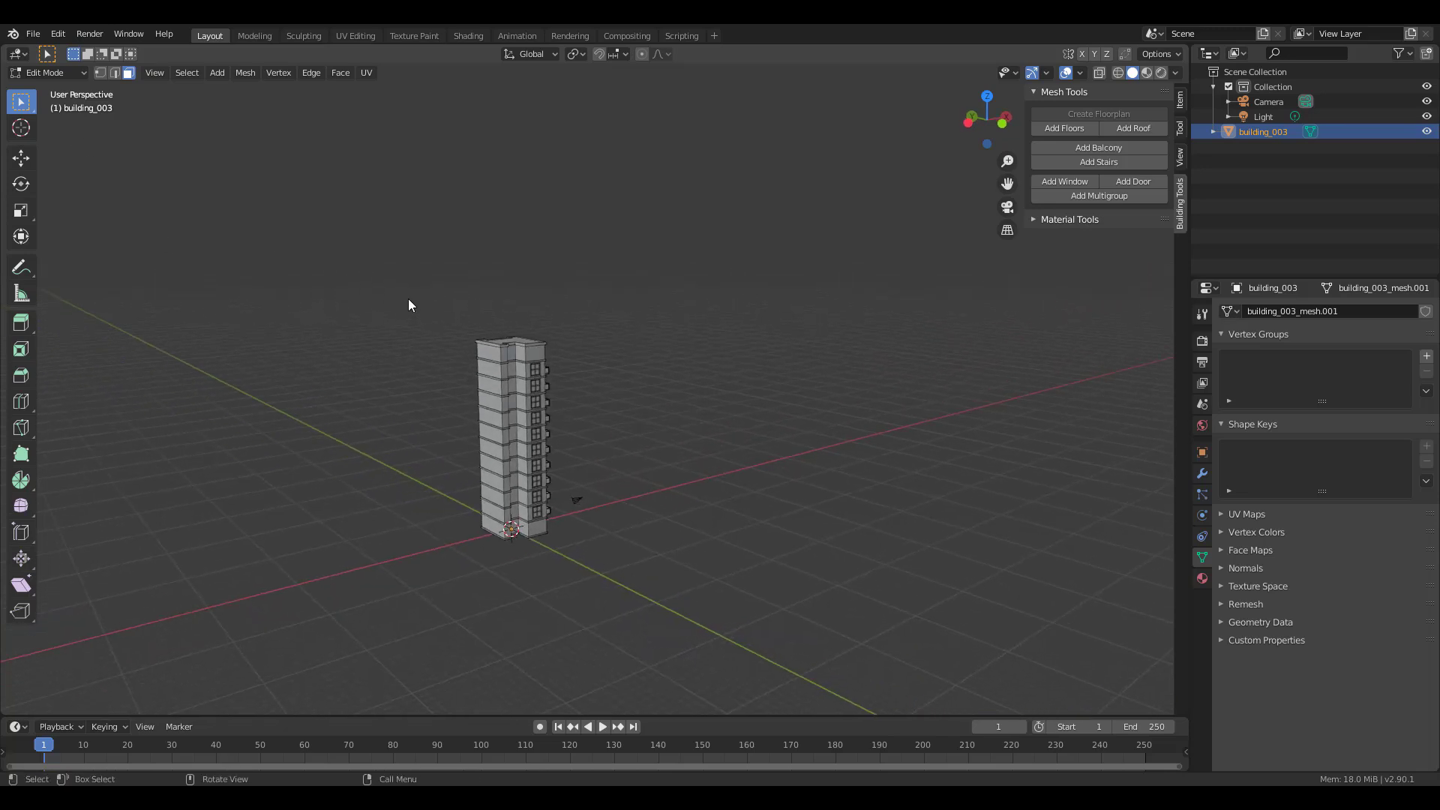
Switch to Object Mode to view the tower side-on, then return to Edit Mode
key(Tab)
middle_drag(630, 420, 615, 694)
scroll(566, 411, up, 3)
key(Tab)
scroll(726, 205, up, 6)
scroll(635, 333, up, 4)
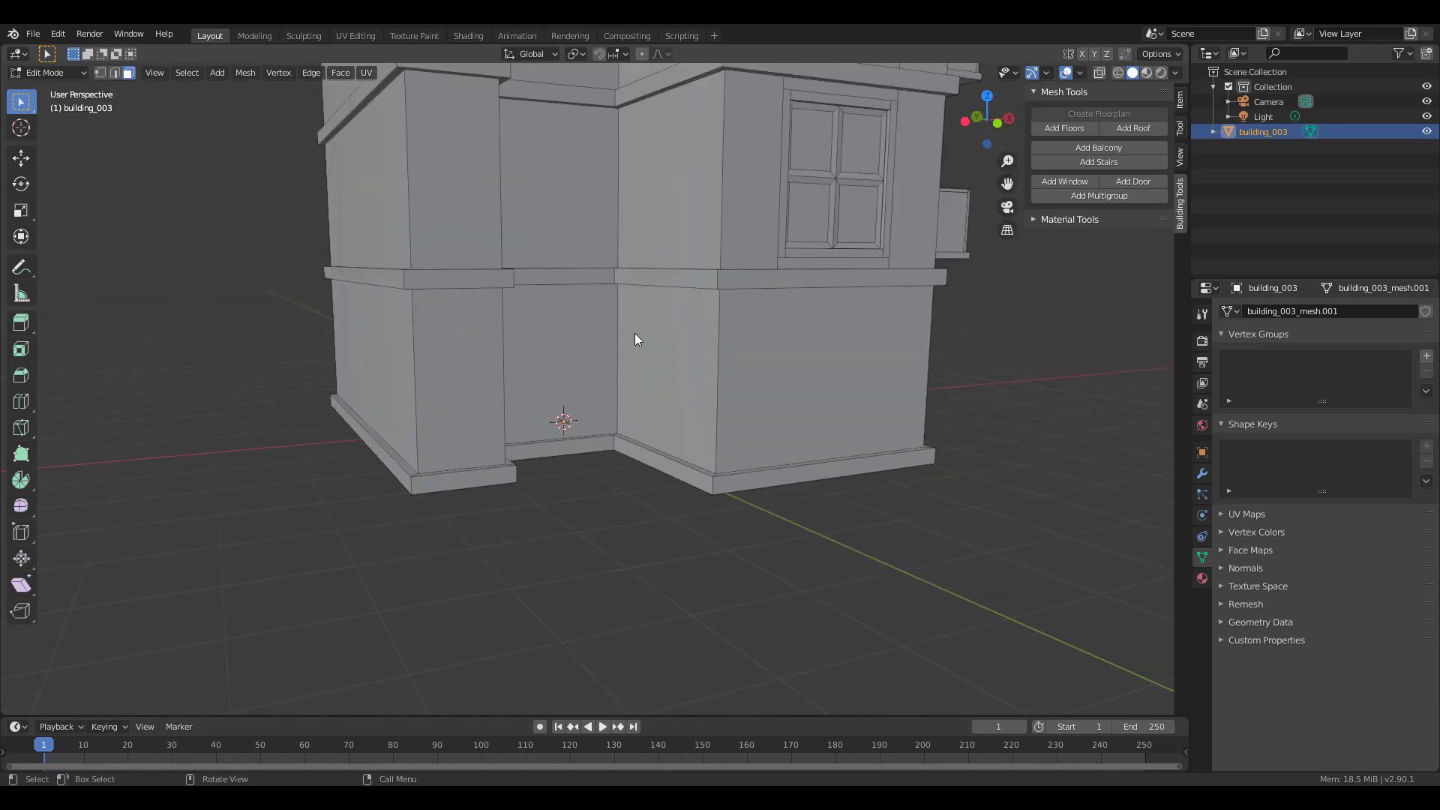
Add stairs at the recessed base wall face, undo them, and return to Object Mode
click(570, 388)
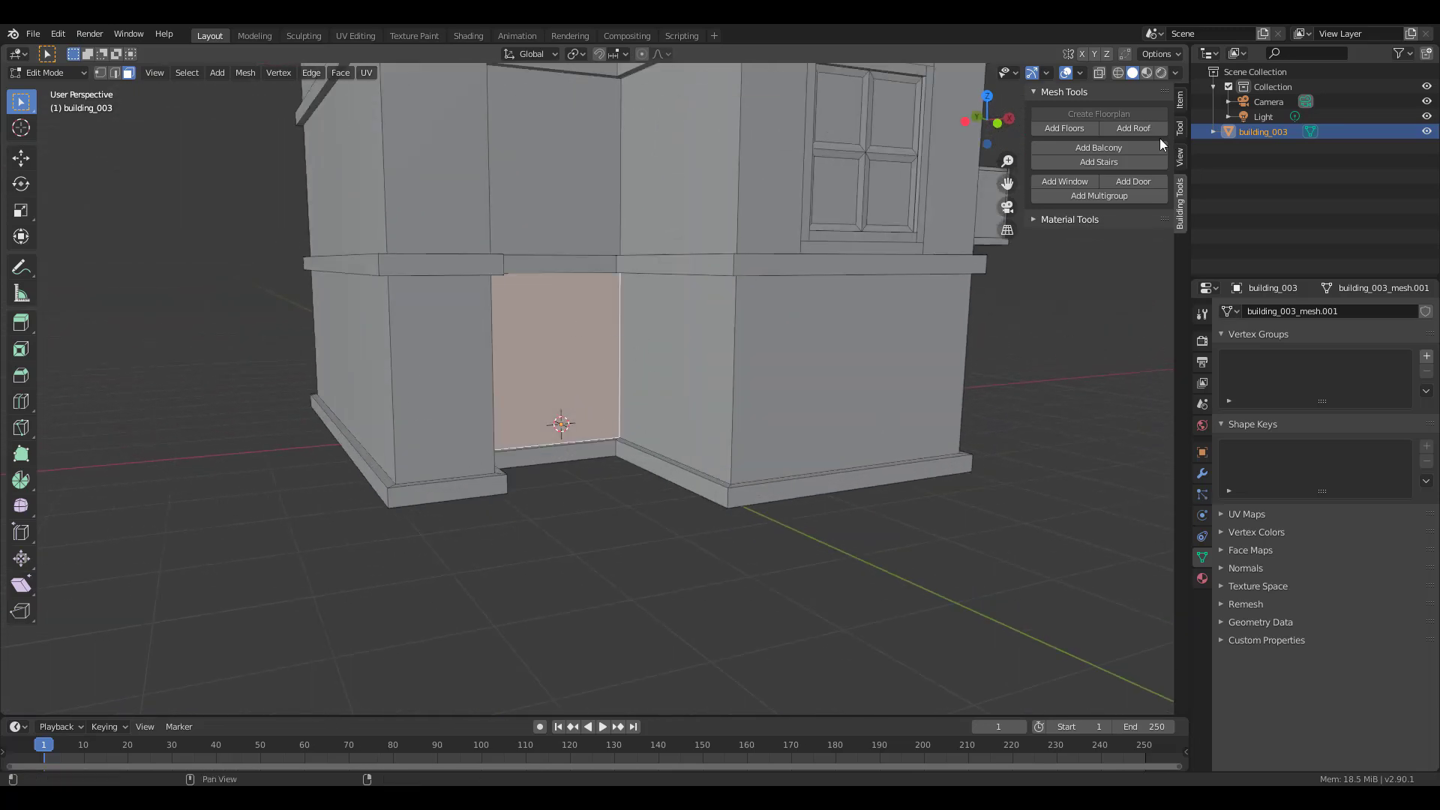
click(1126, 163)
middle_drag(795, 354, 541, 340)
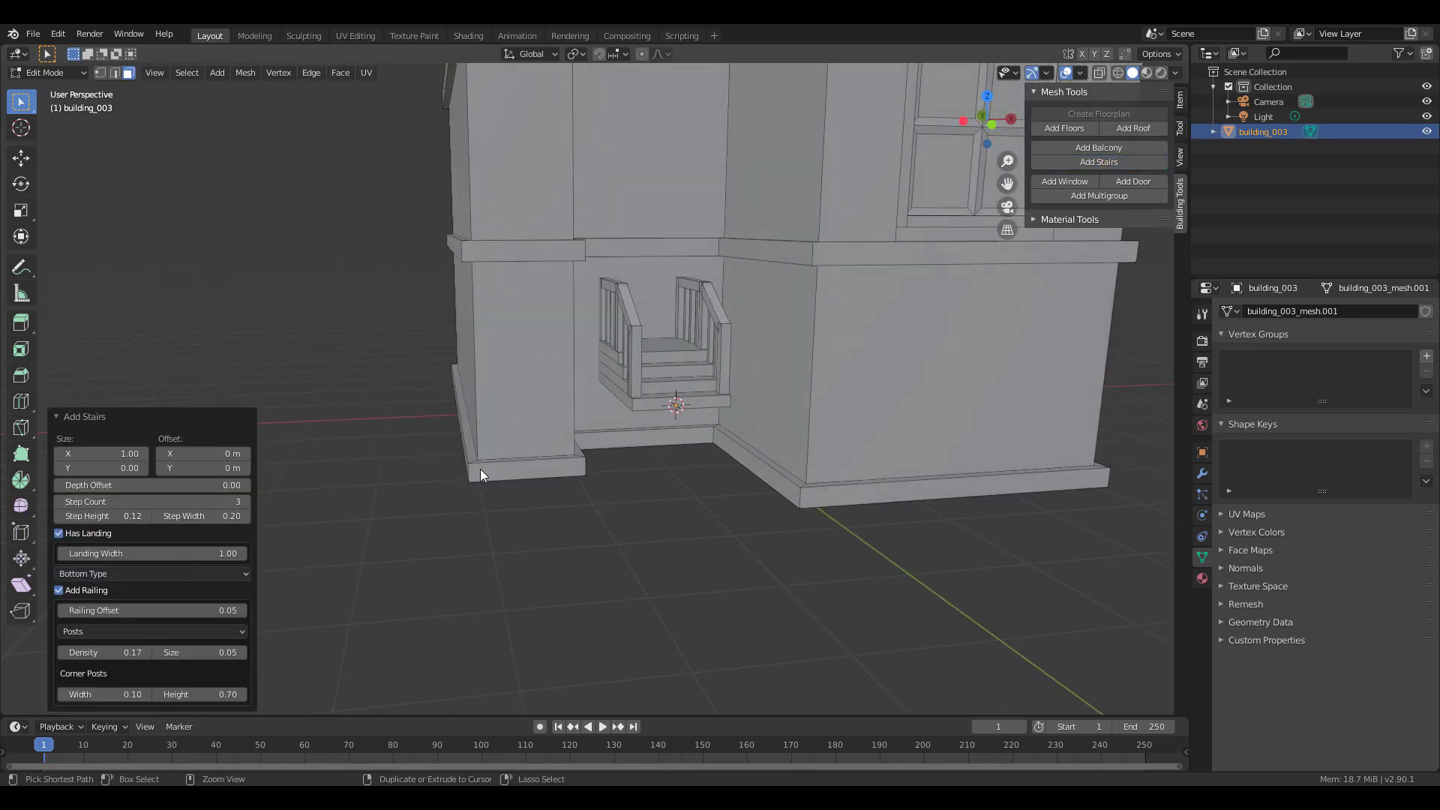
key(ctrl+z)
middle_drag(812, 388, 871, 331)
scroll(727, 428, down, 9)
shift+middle_drag(754, 318, 634, 578)
key(Tab)
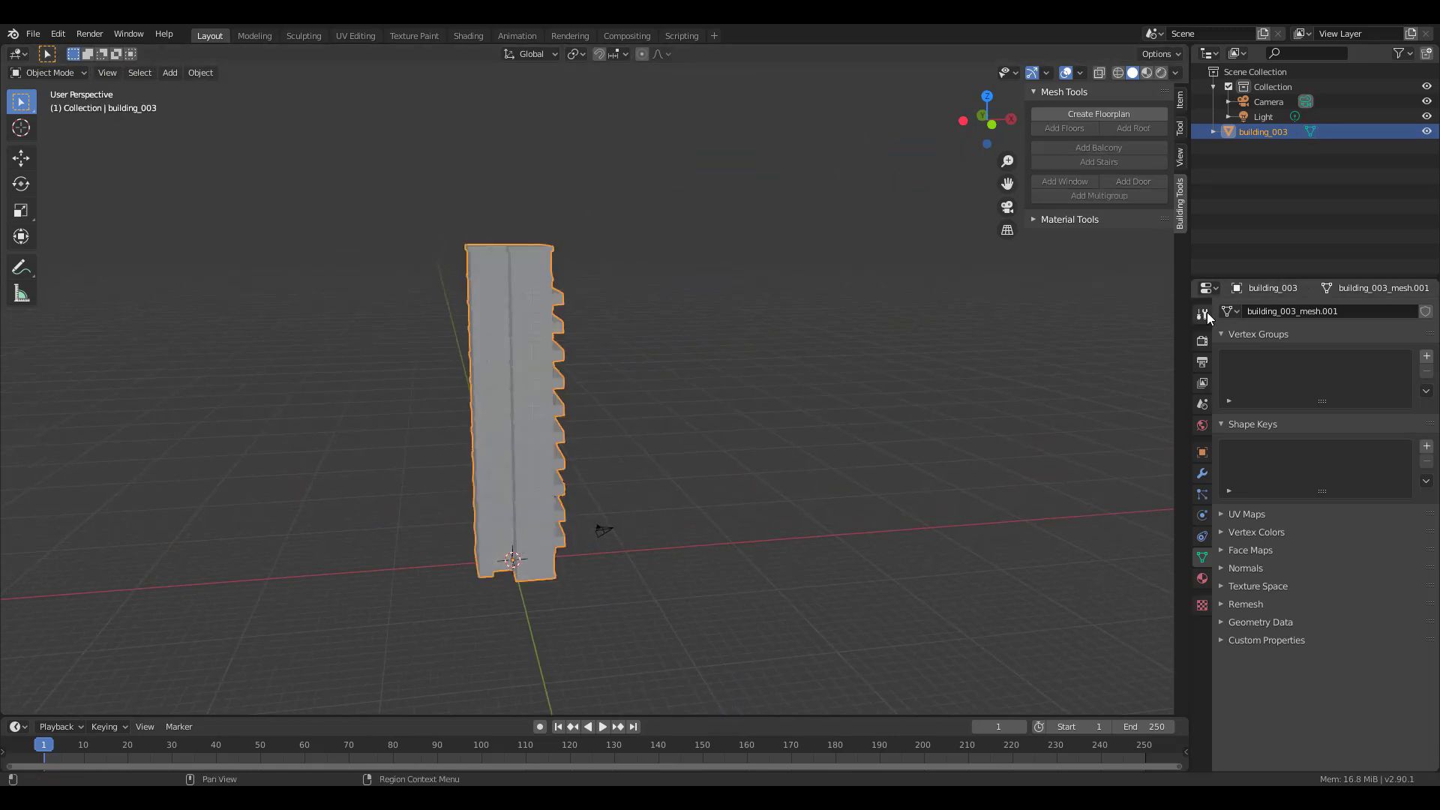
Add an Array modifier to the tower in the Modifiers properties
click(1202, 473)
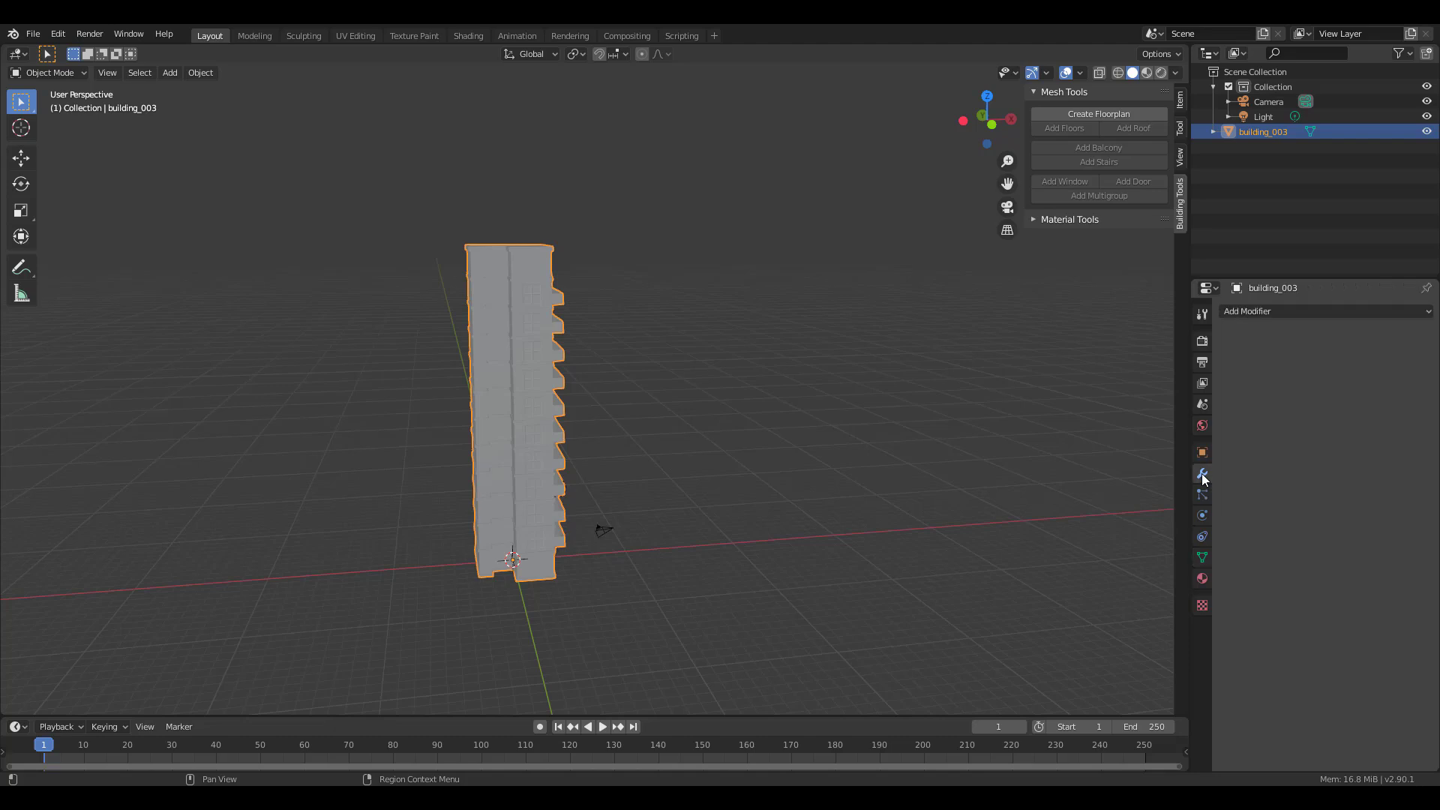
click(1277, 311)
key(a)
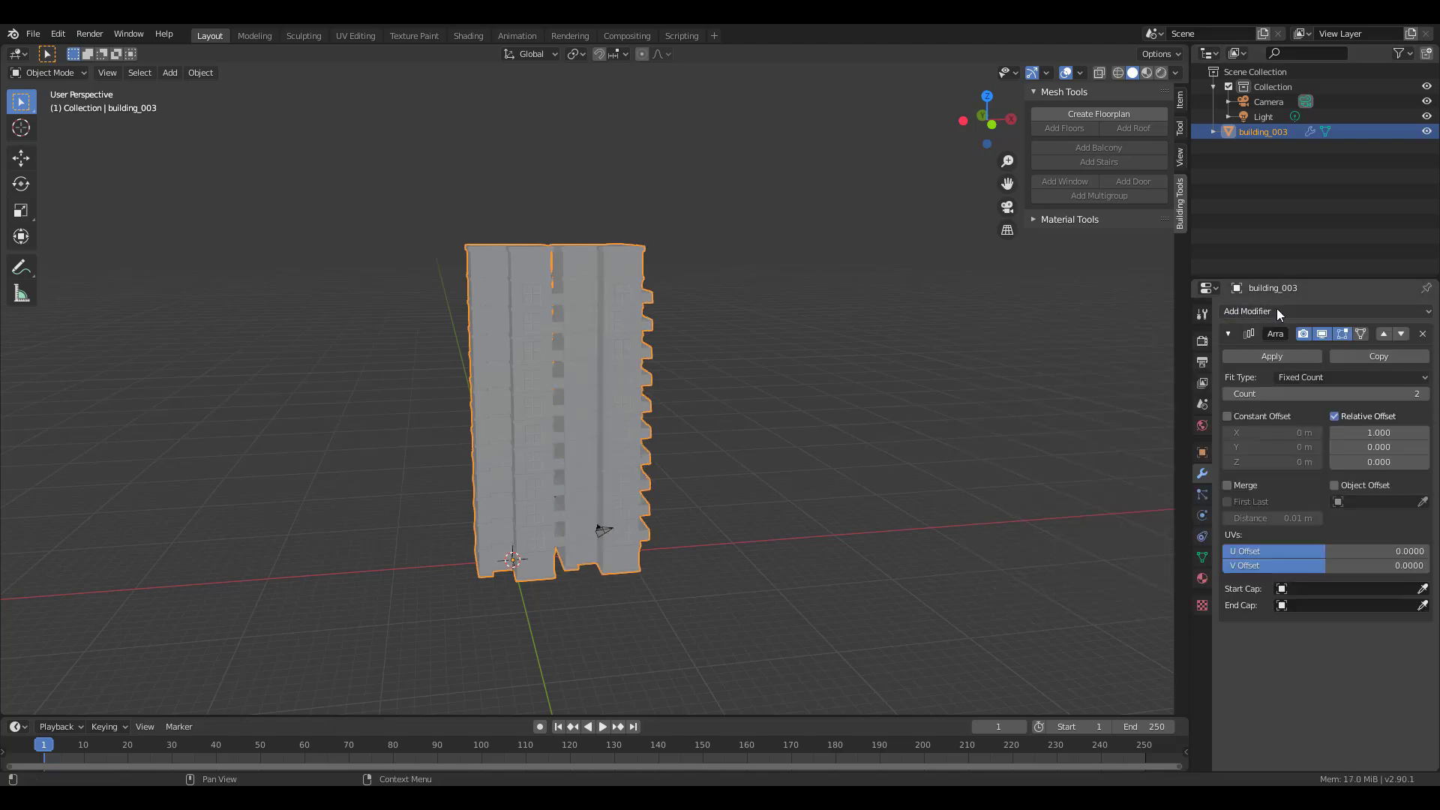
middle_drag(434, 344, 598, 322)
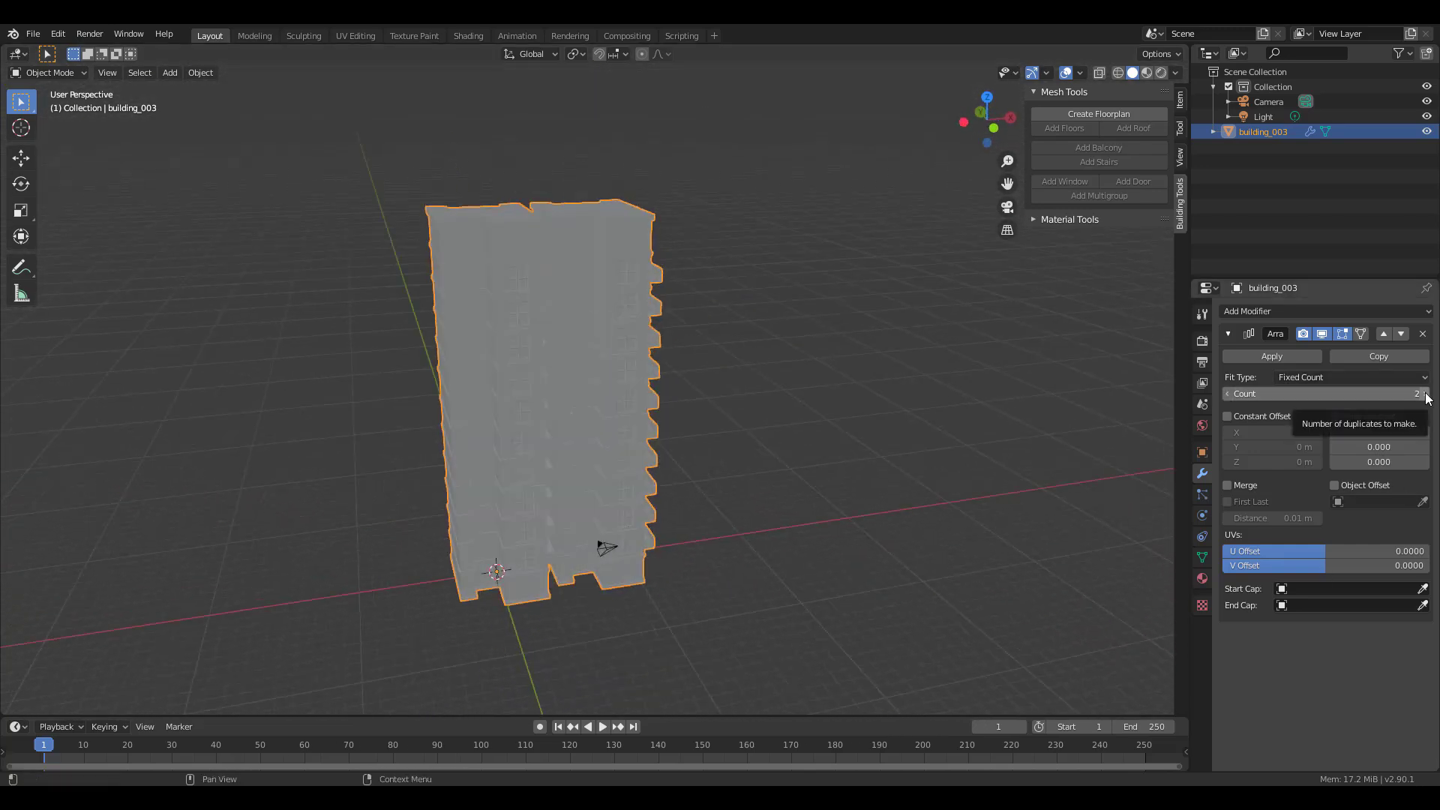
Set the Array's Relative Offset X to 1.7 and Count to 10
drag(1383, 433, 1428, 433)
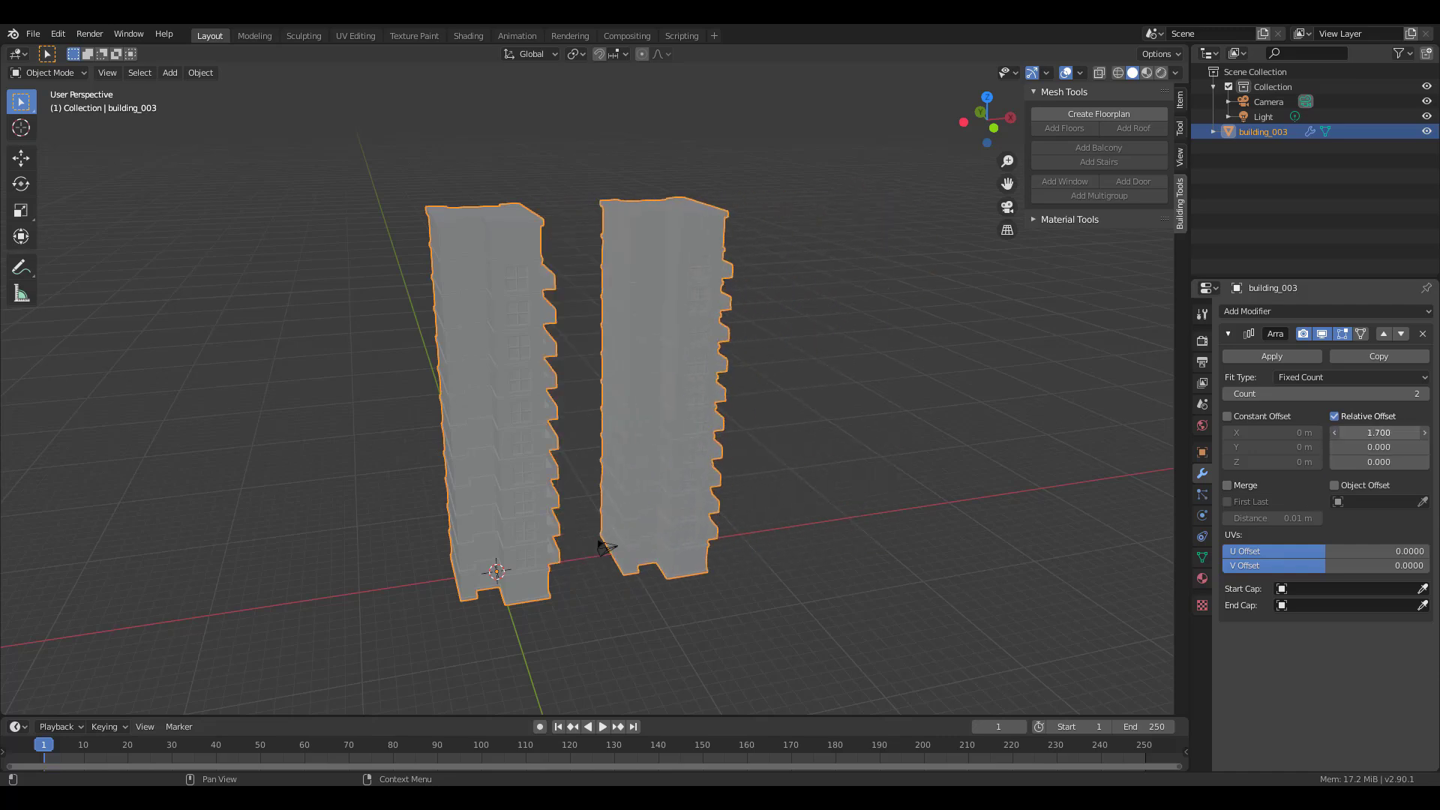
click(1320, 393)
text(10)
key(Return)
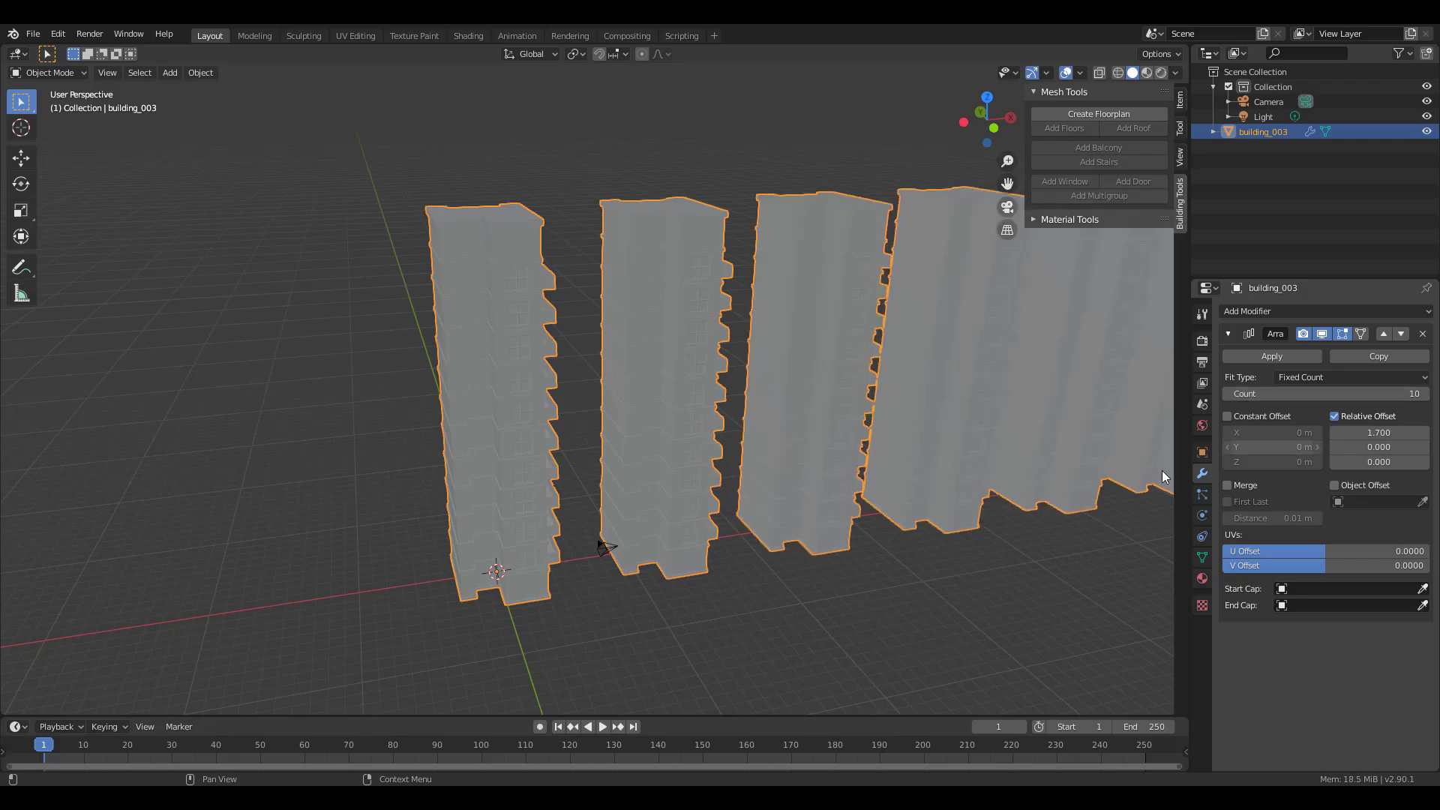
scroll(916, 420, down, 4)
middle_drag(892, 422, 904, 484)
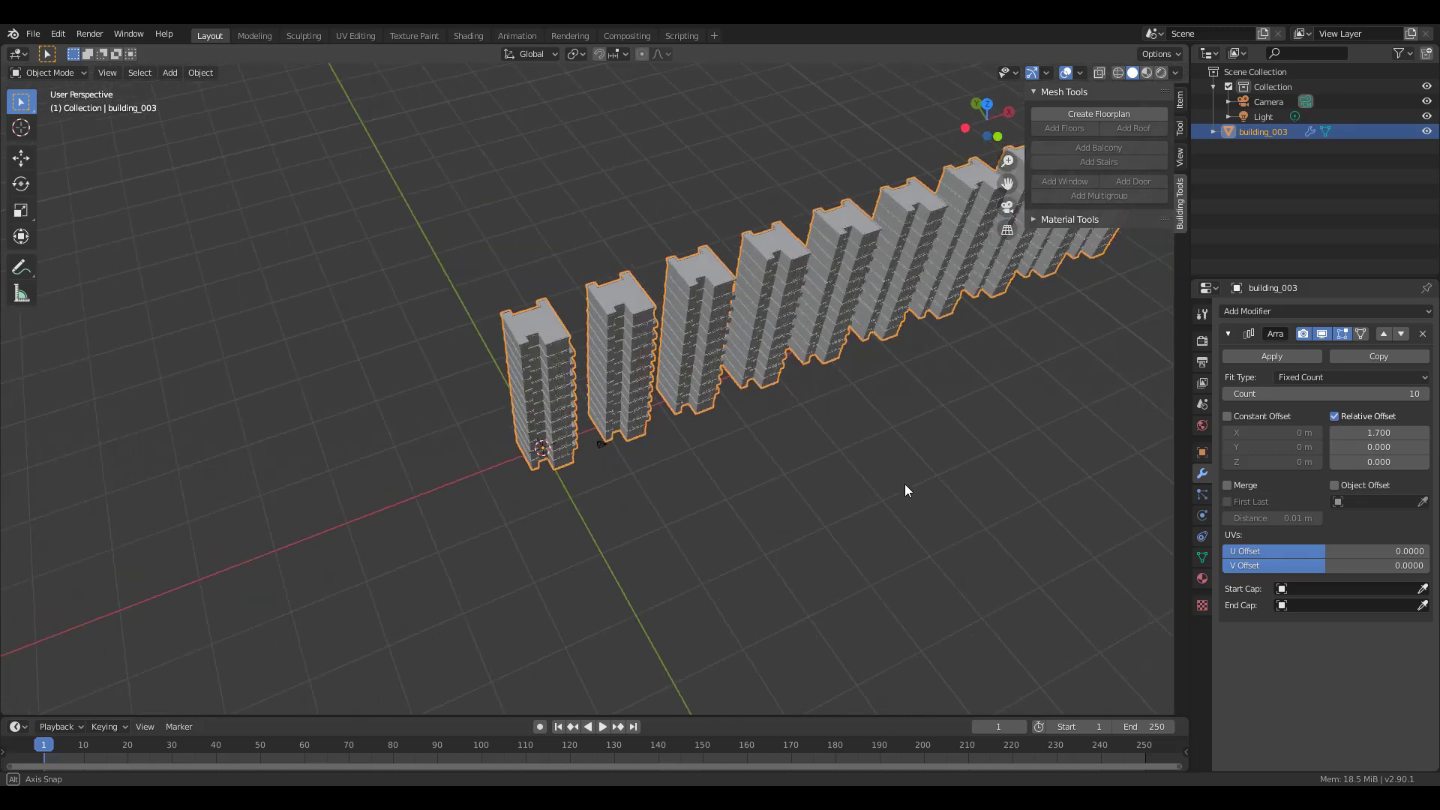
click(1317, 309)
Add a second Array modifier with relative offset X 0 and Y 1
click(1317, 309)
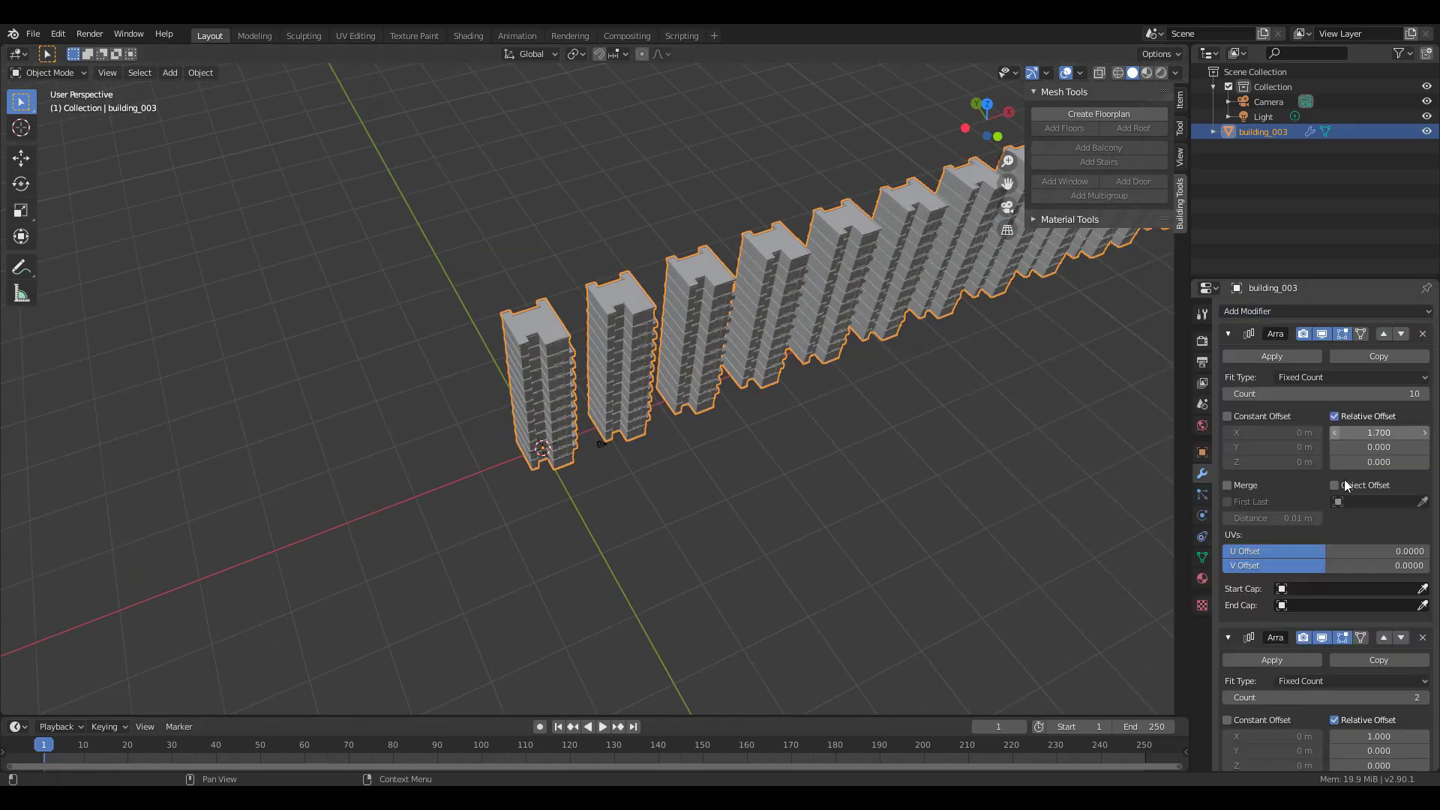
click(1229, 333)
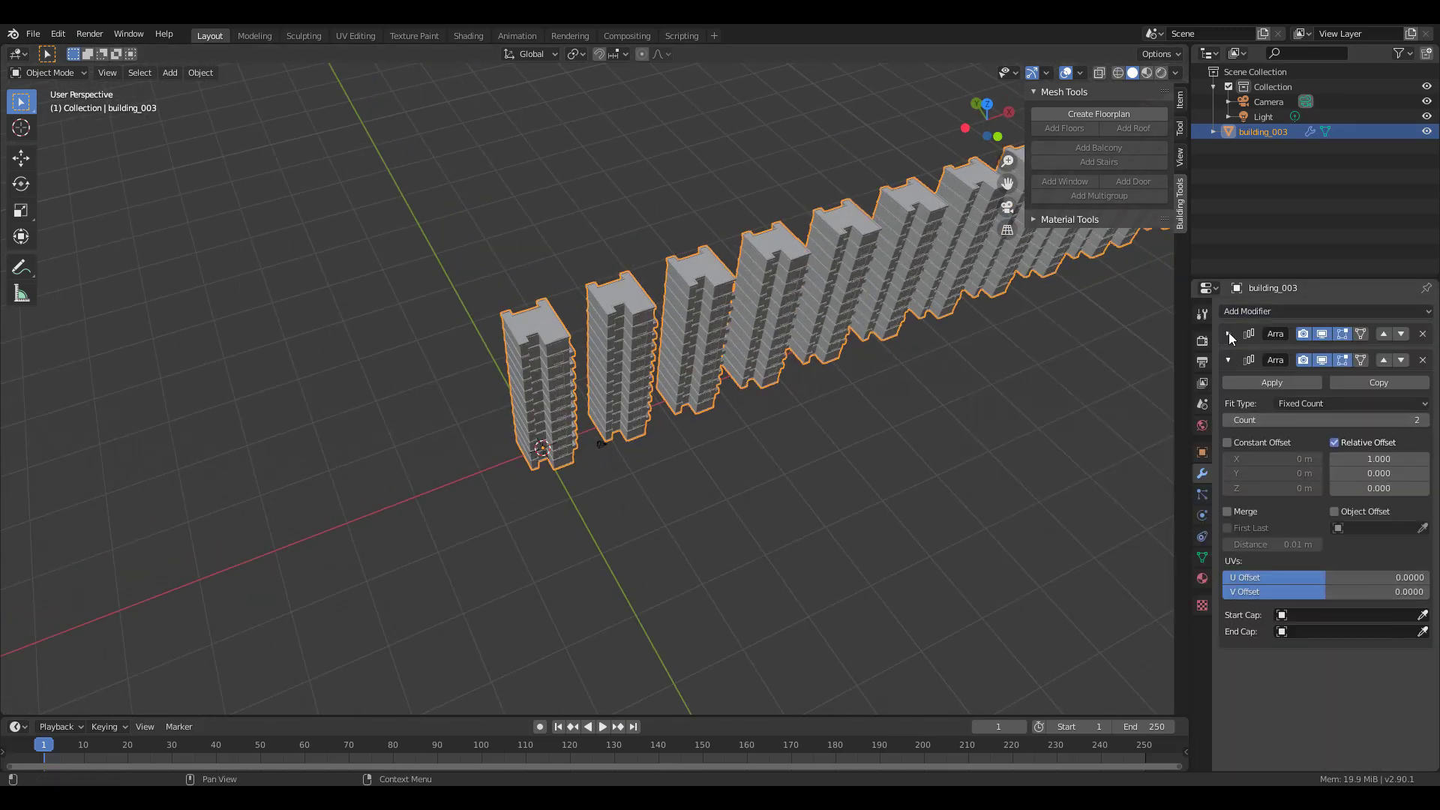
click(1379, 458)
key(Tab)
text(1)
key(Return)
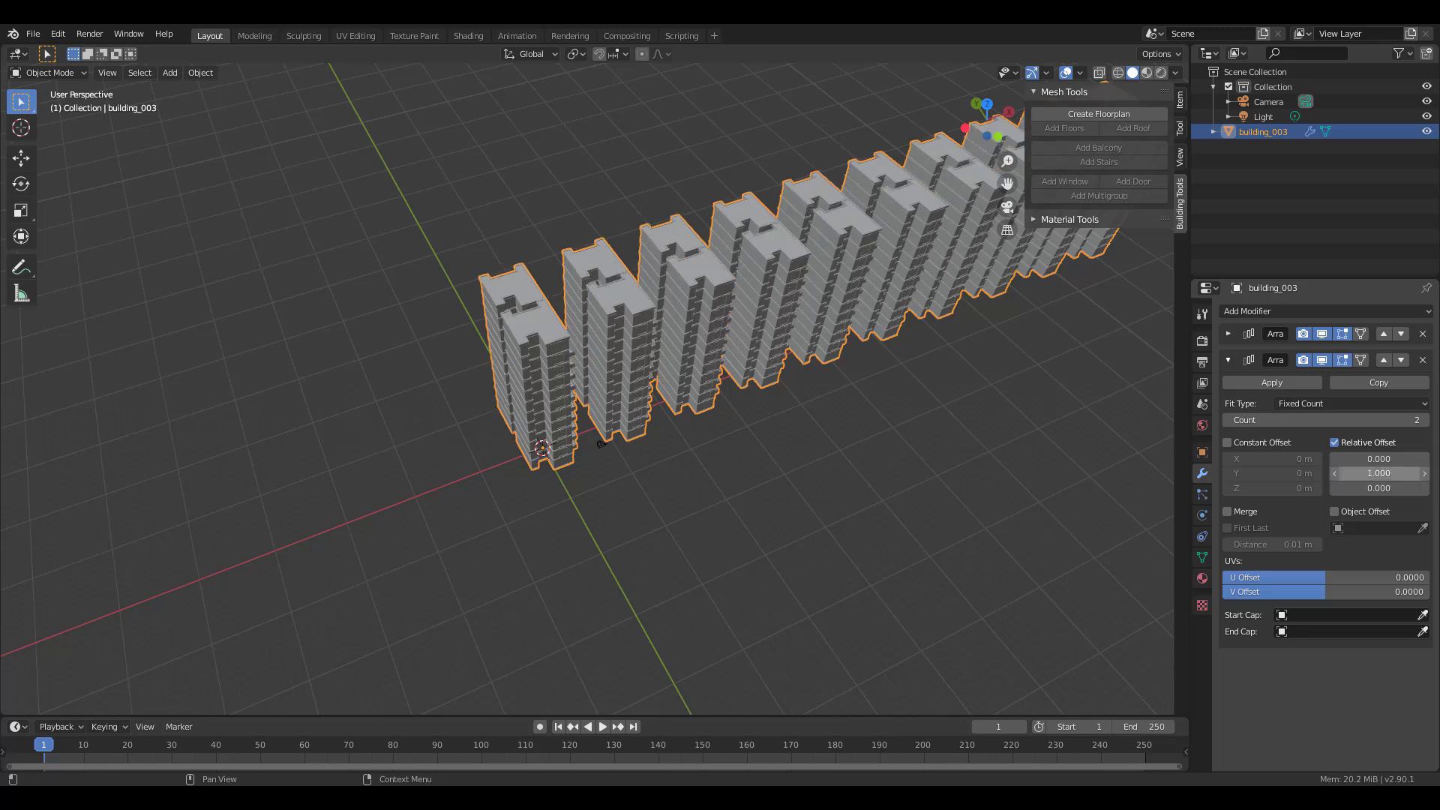
Set the row spacing along Y to 2.6 and raise the array count for more tower rows
click(1227, 443)
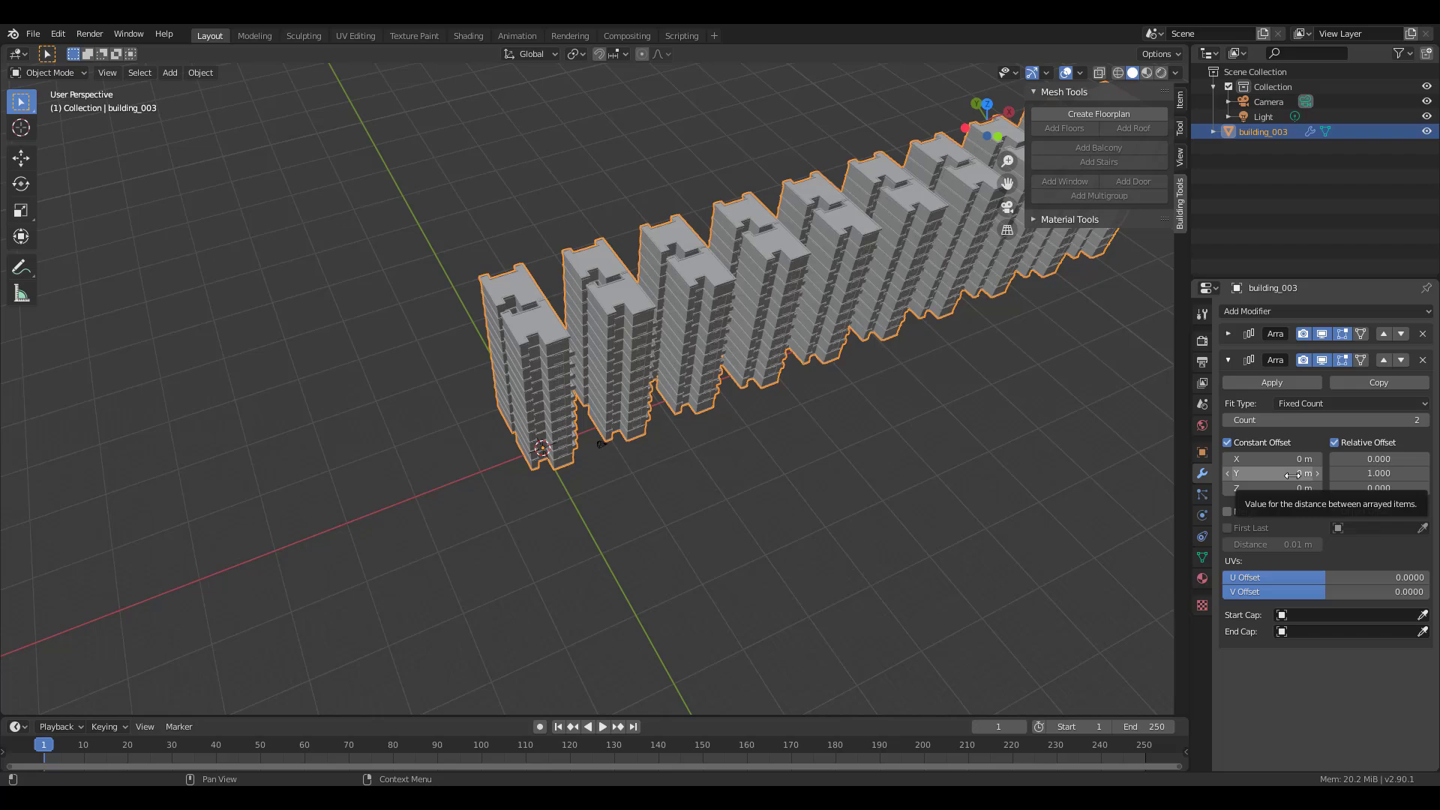
click(1268, 443)
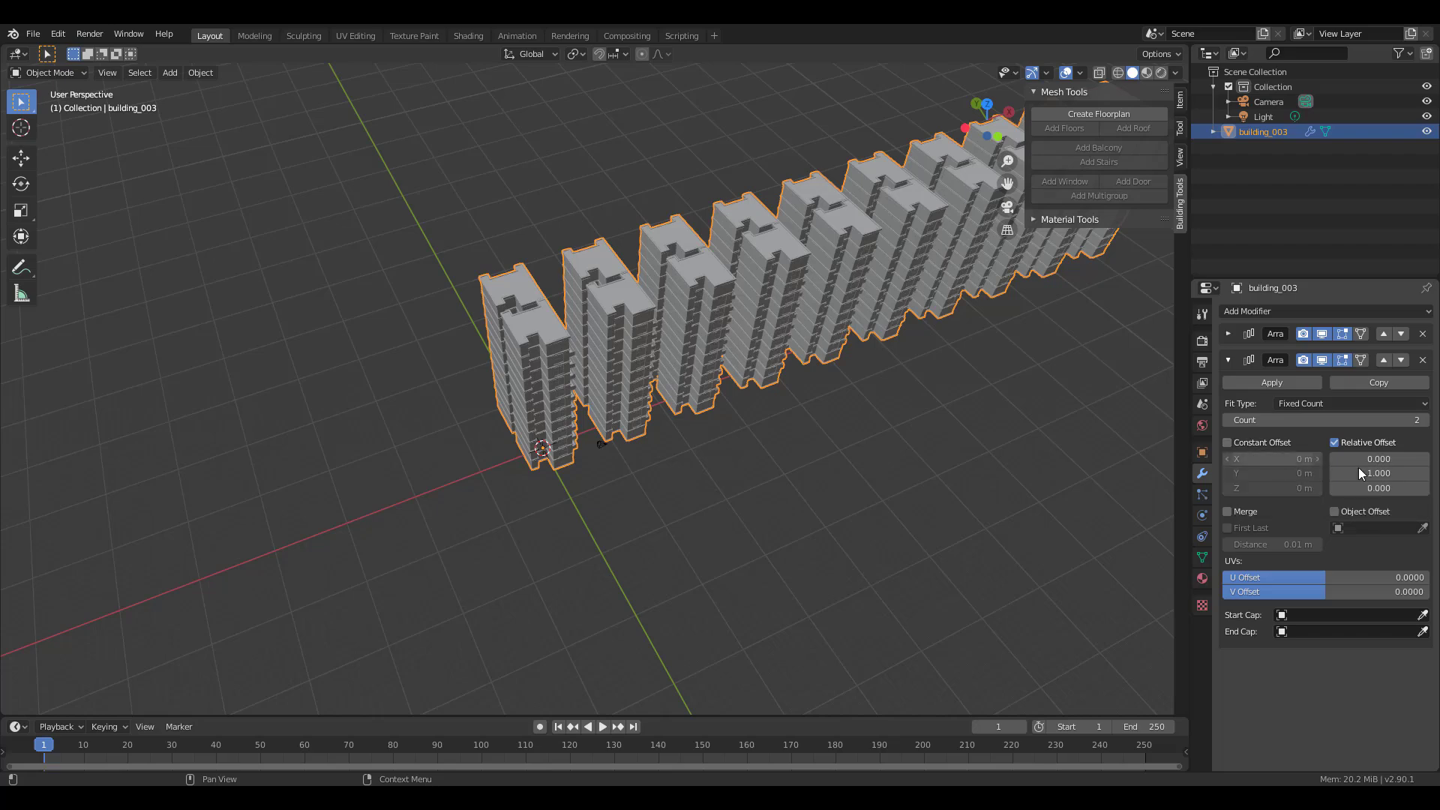
mouse_move(1378, 473)
mouse_down()
mouse_move(1424, 473)
mouse_move(1402, 473)
mouse_up()
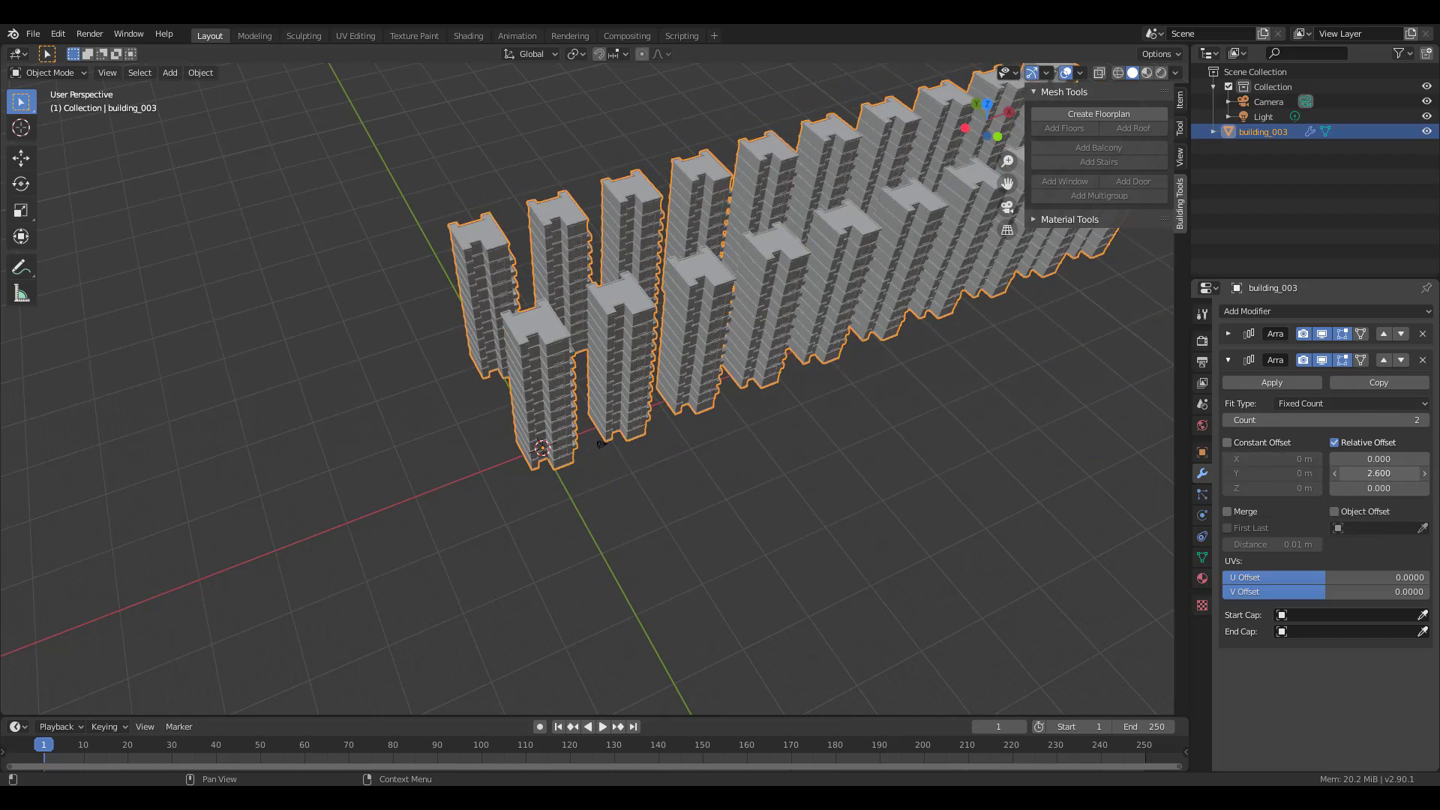
middle_drag(709, 475, 811, 417)
scroll(811, 417, up, 4)
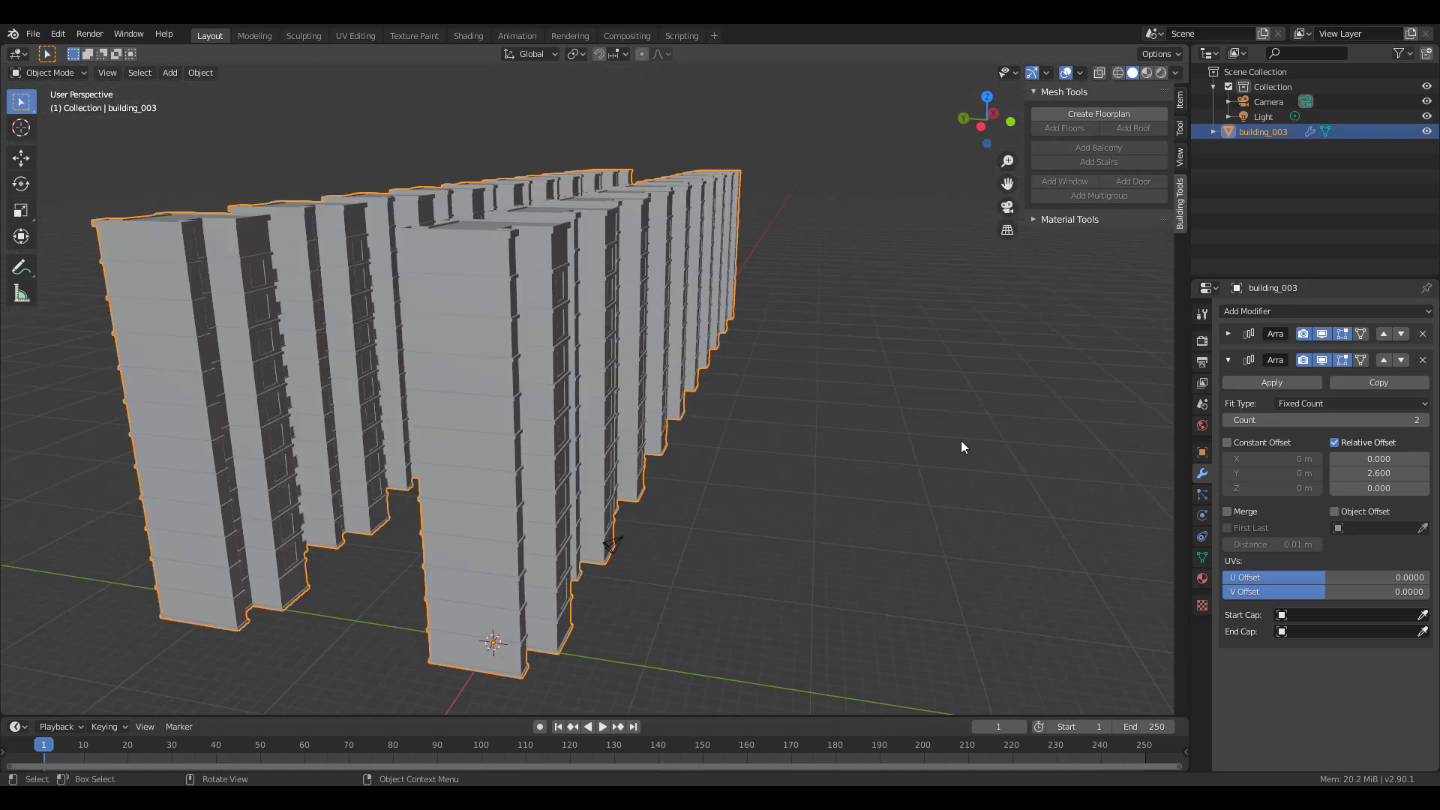
scroll(540, 345, down, 1)
shift+middle_drag(527, 371, 812, 469)
click(1425, 424)
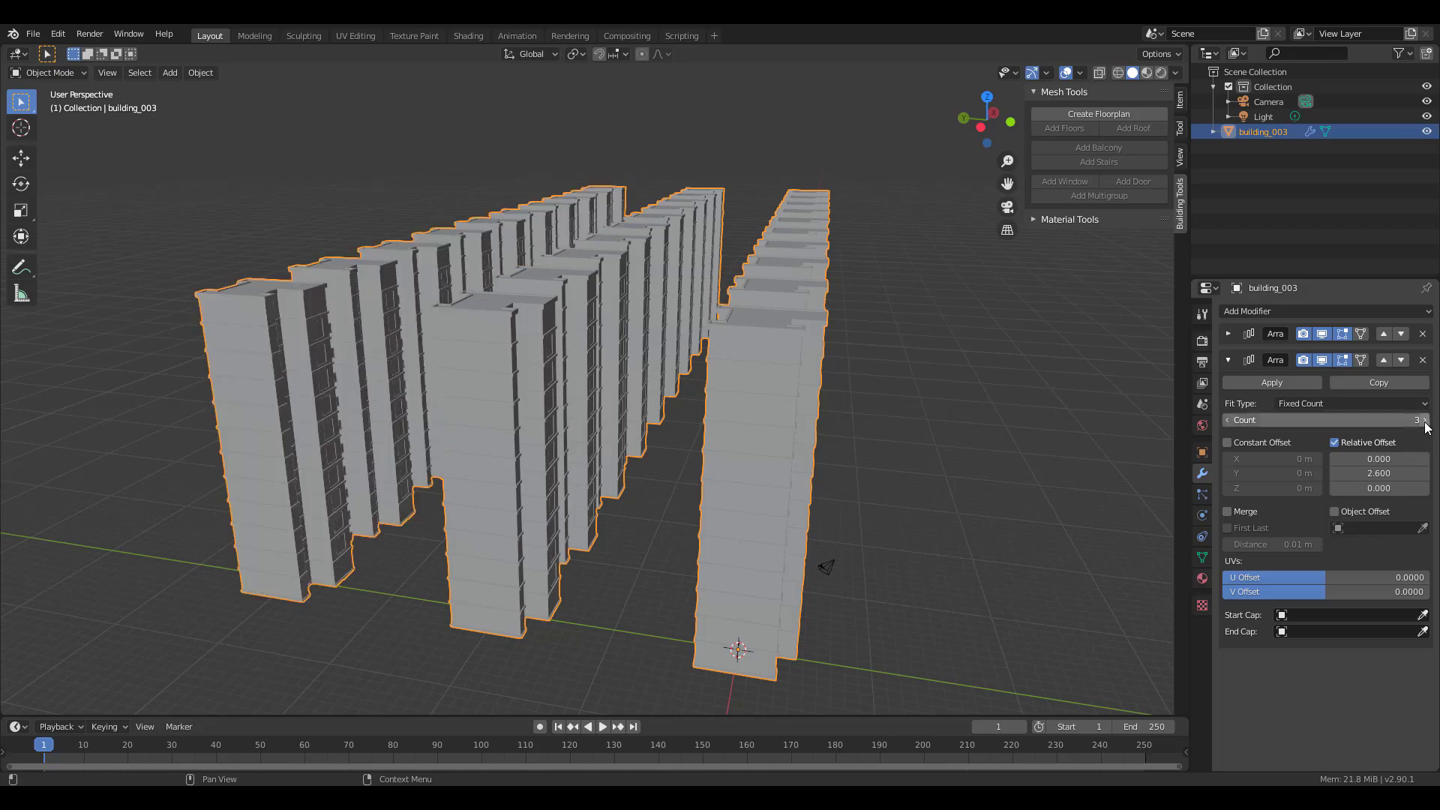
click(1425, 424)
click(1425, 424)
click(1424, 424)
middle_drag(535, 432, 831, 295)
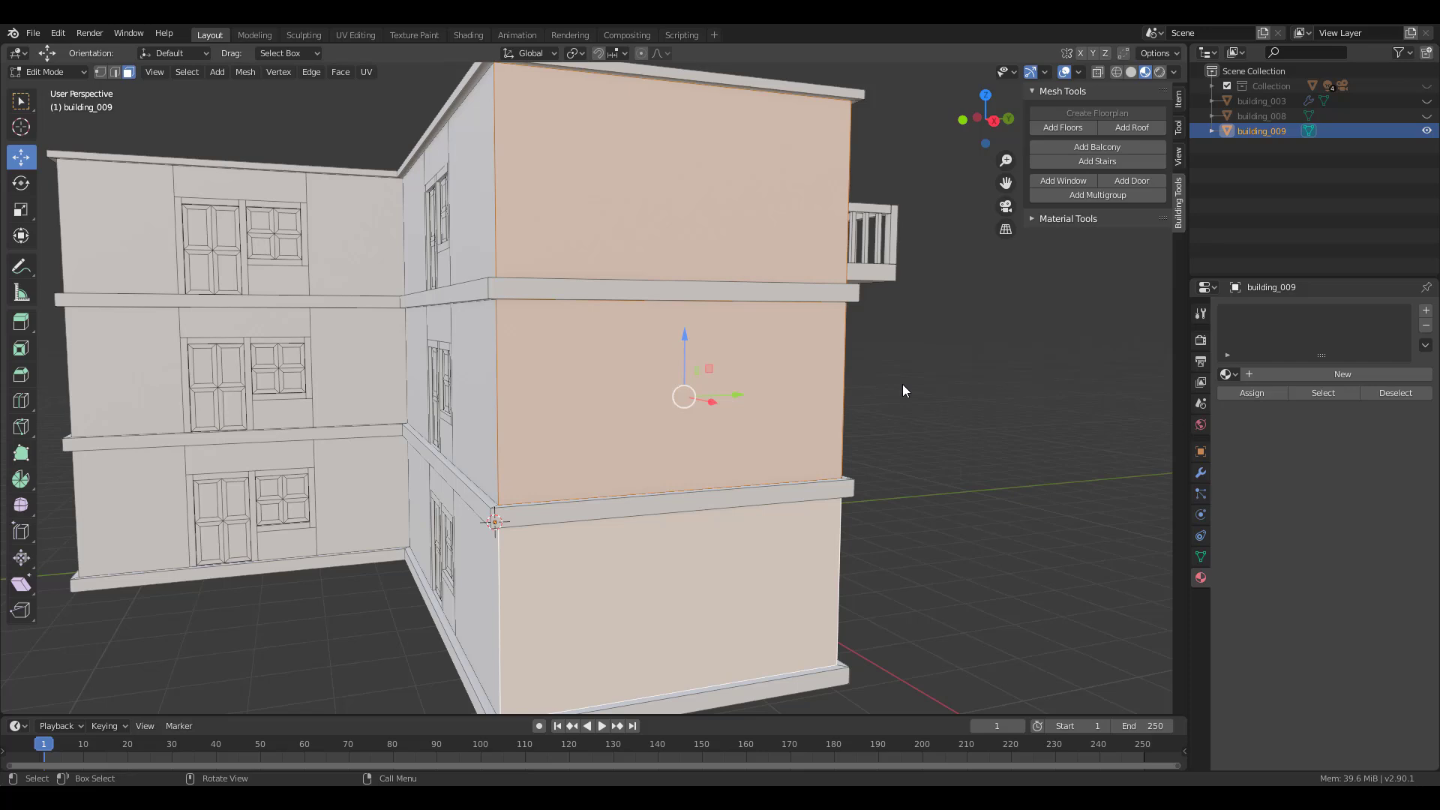
Add door and window groups to the selected walls with a 0.02 recess depth
click(1092, 196)
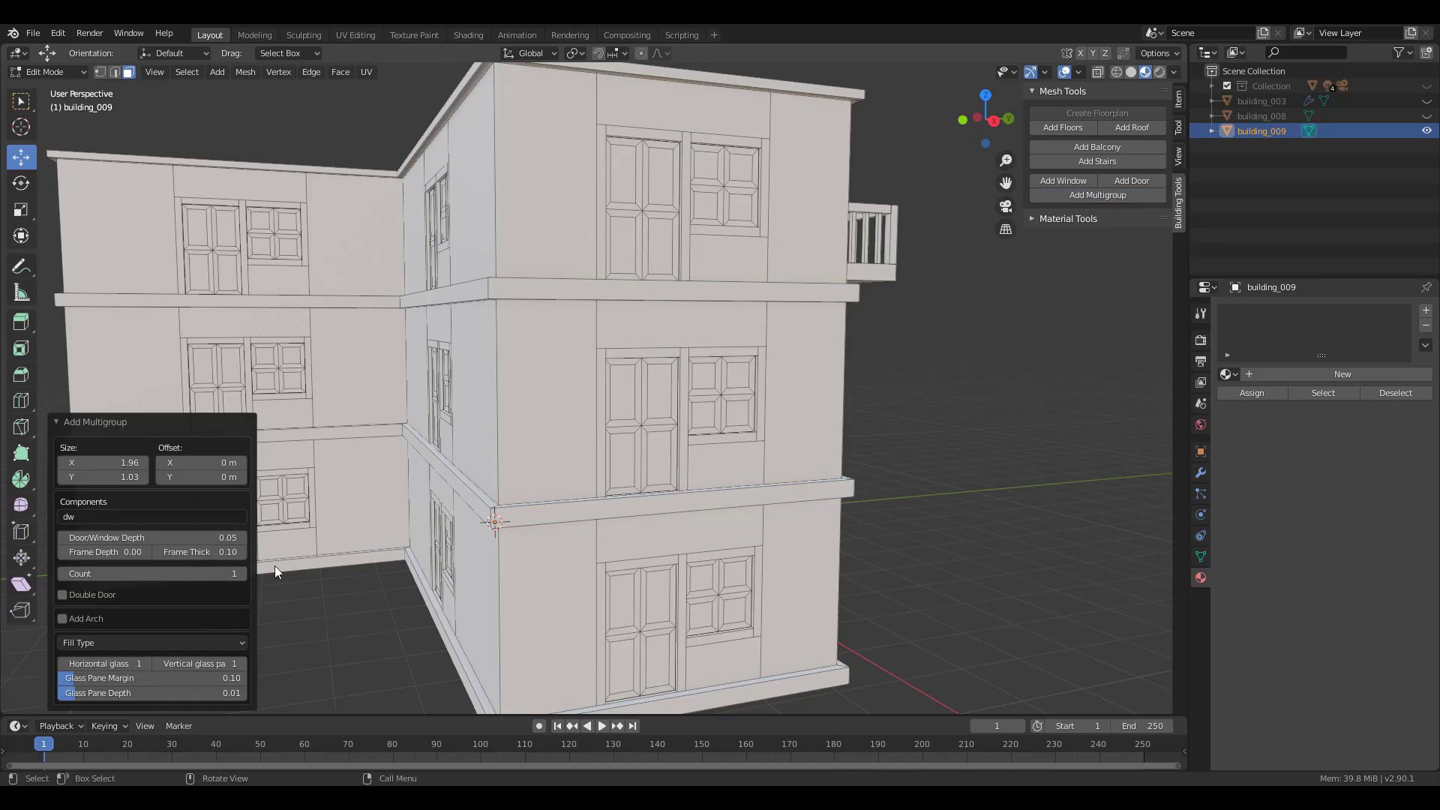
middle_drag(449, 492, 611, 469)
scroll(583, 443, up, 5)
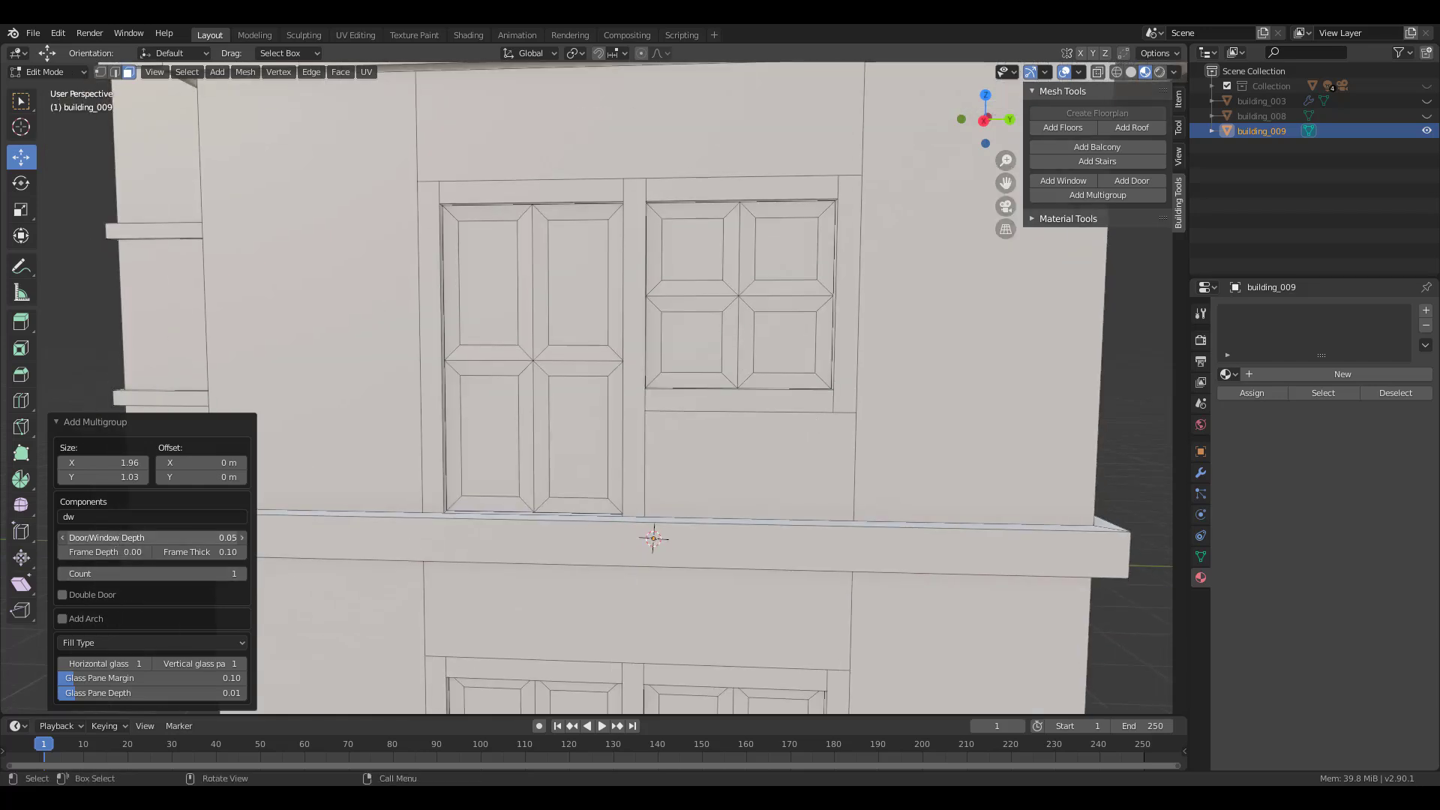
mouse_move(150, 538)
mouse_down()
mouse_move(229, 538)
mouse_move(140, 538)
mouse_up()
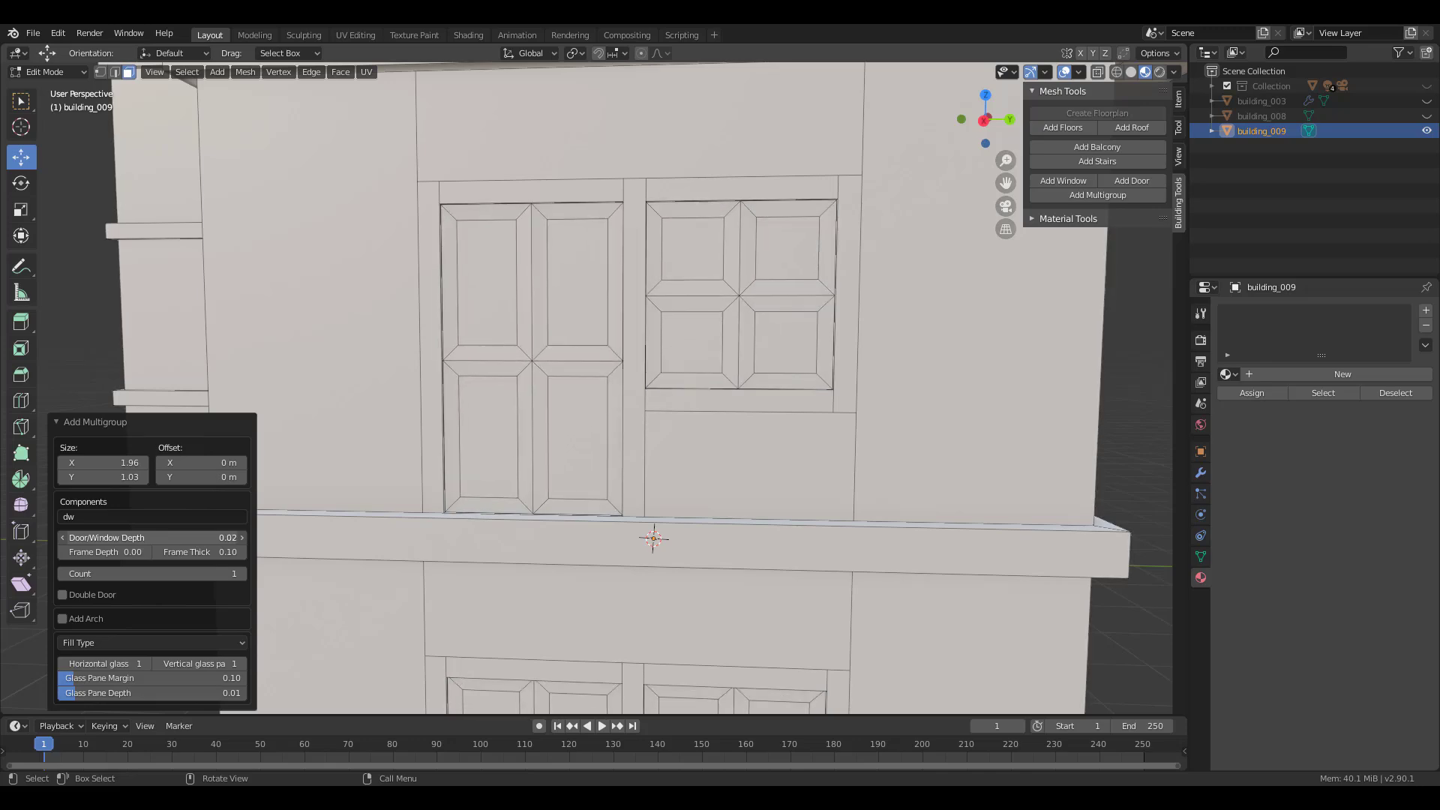
middle_drag(788, 458, 501, 429)
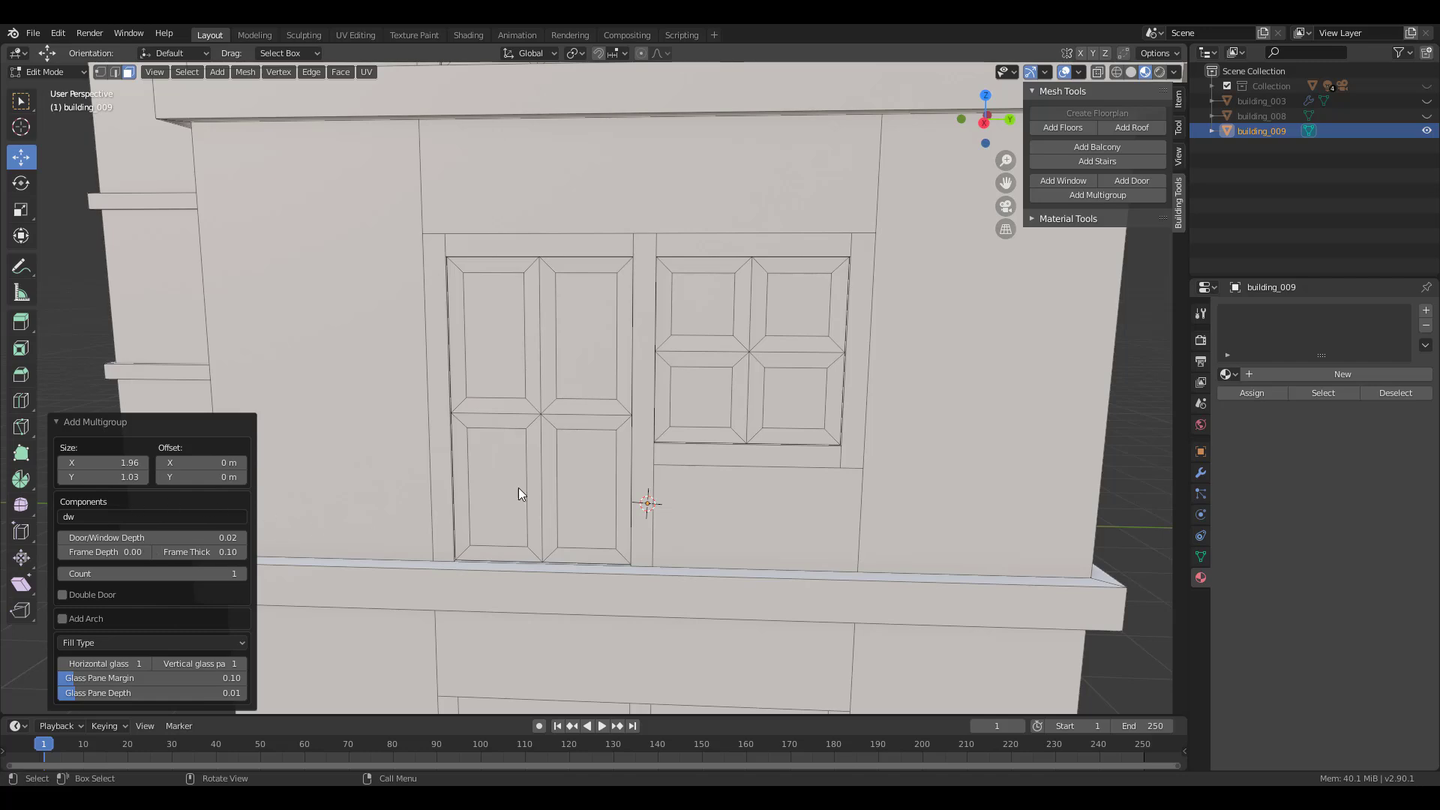
middle_drag(519, 488, 796, 407)
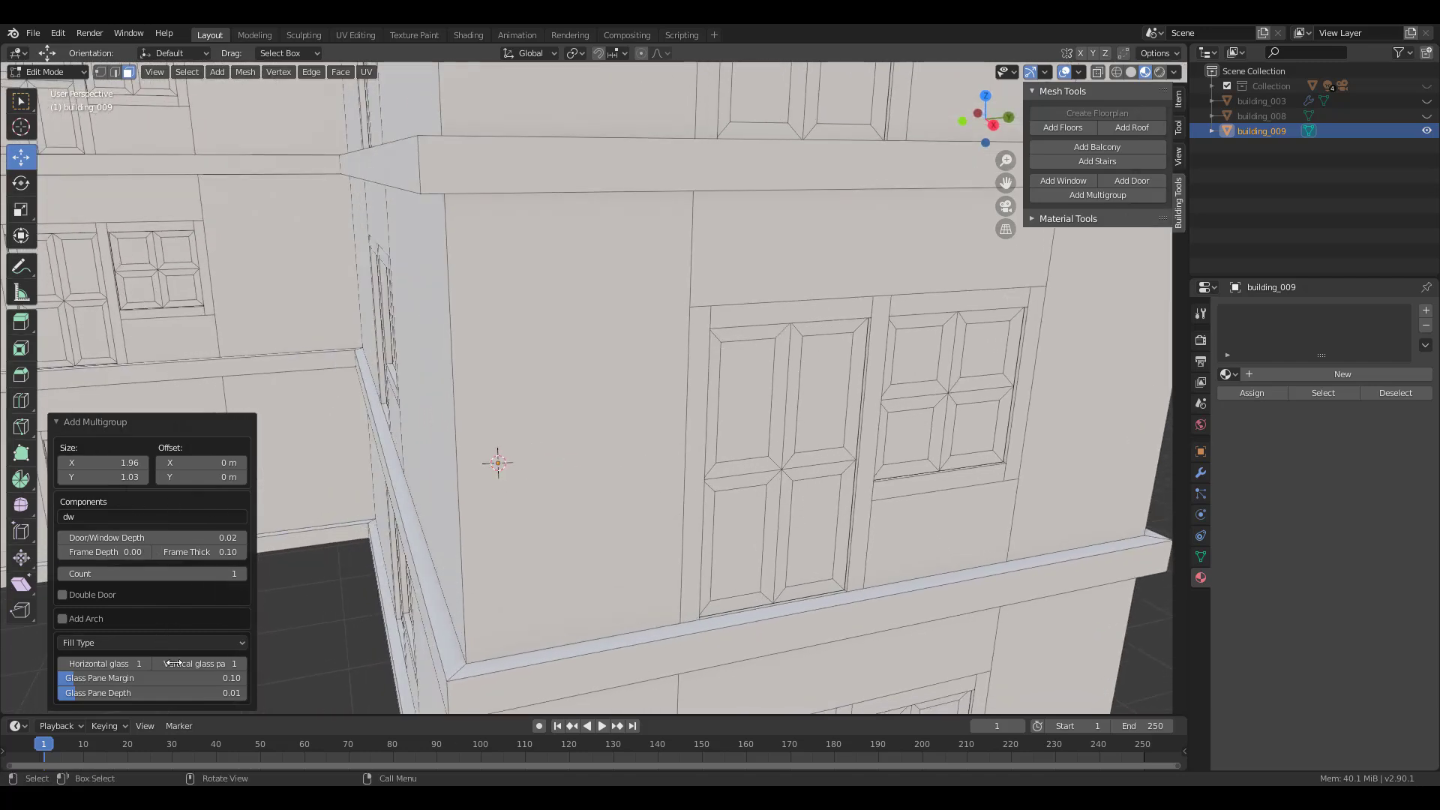
Switch the door and window fill to Glass Panes and orbit out to view the building
click(159, 645)
click(91, 681)
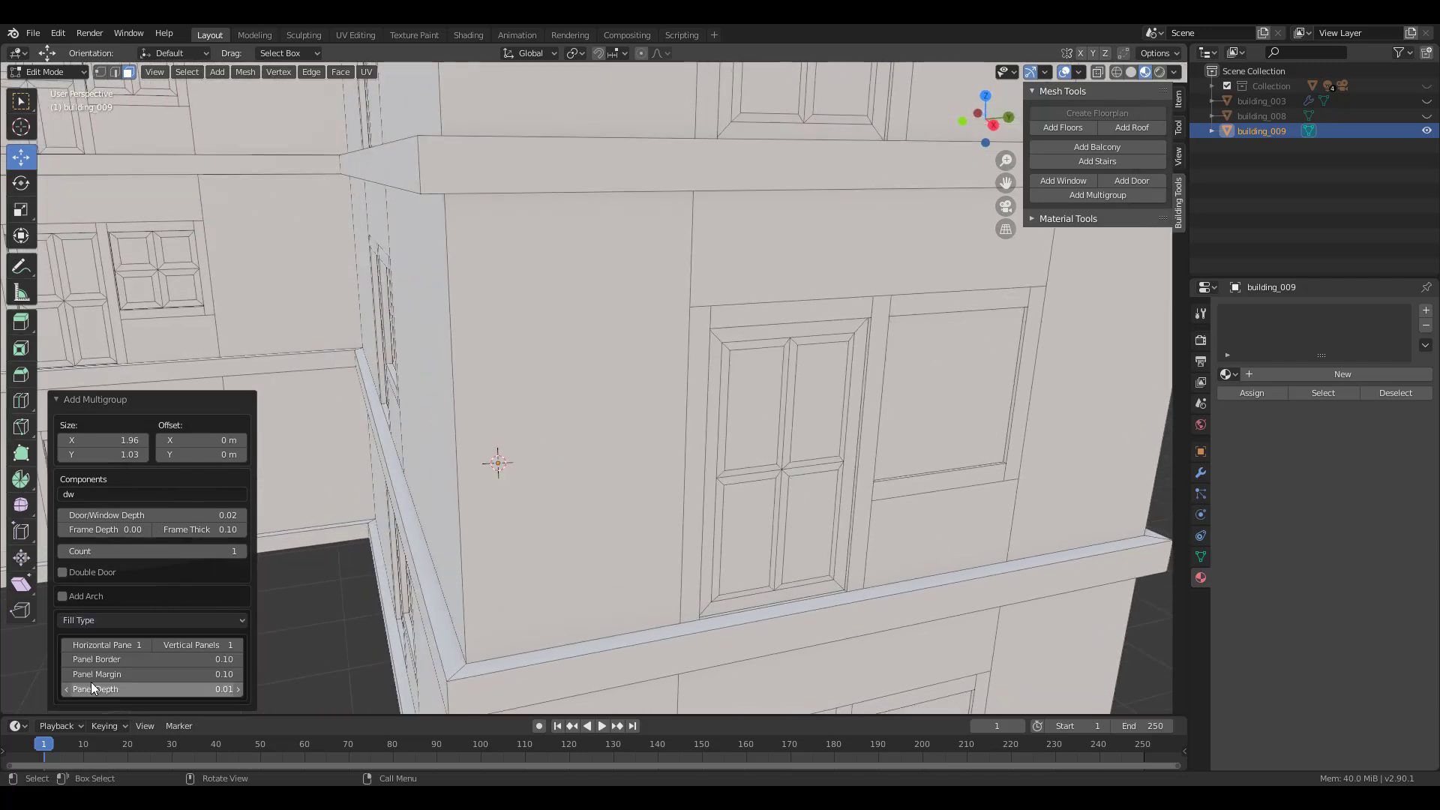
click(134, 623)
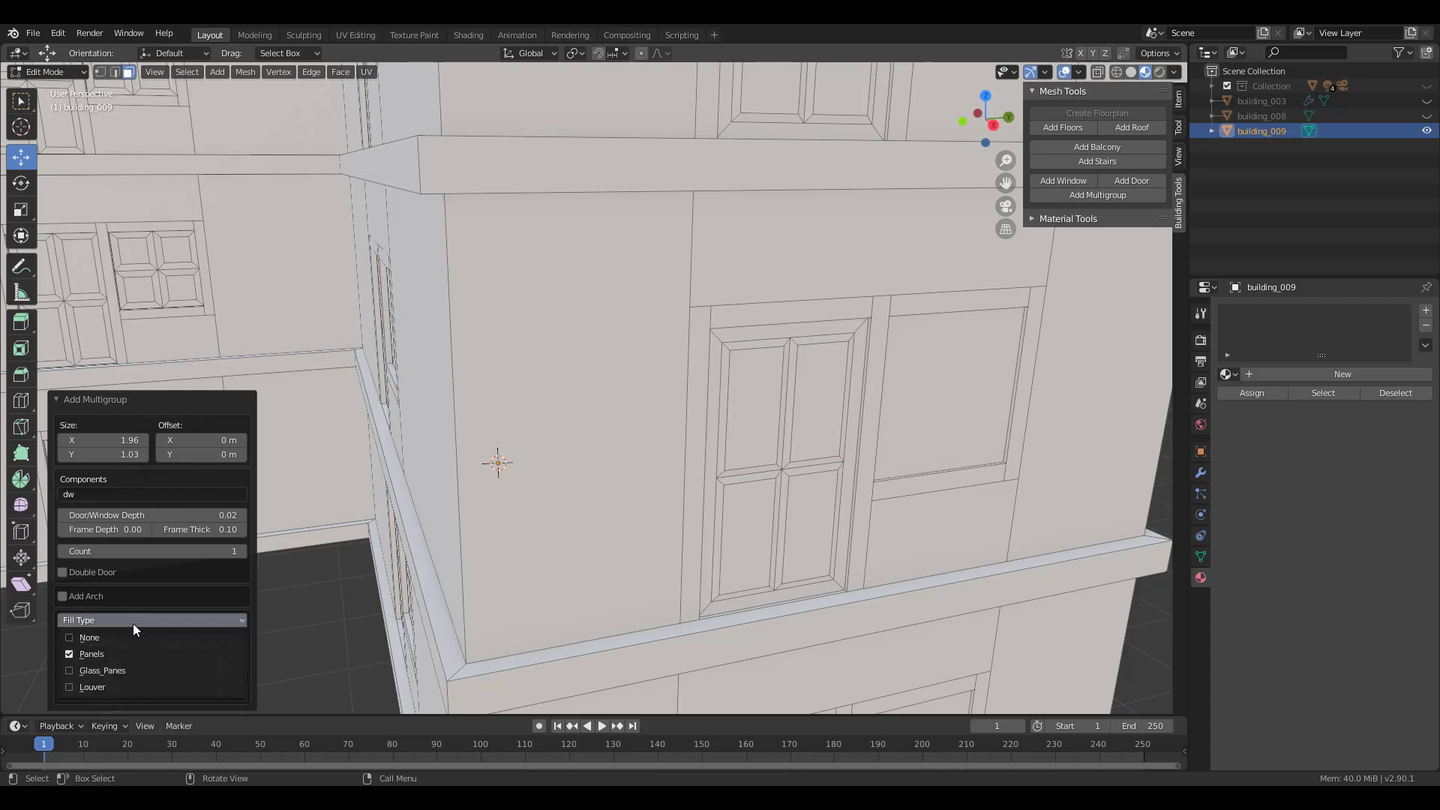
click(101, 669)
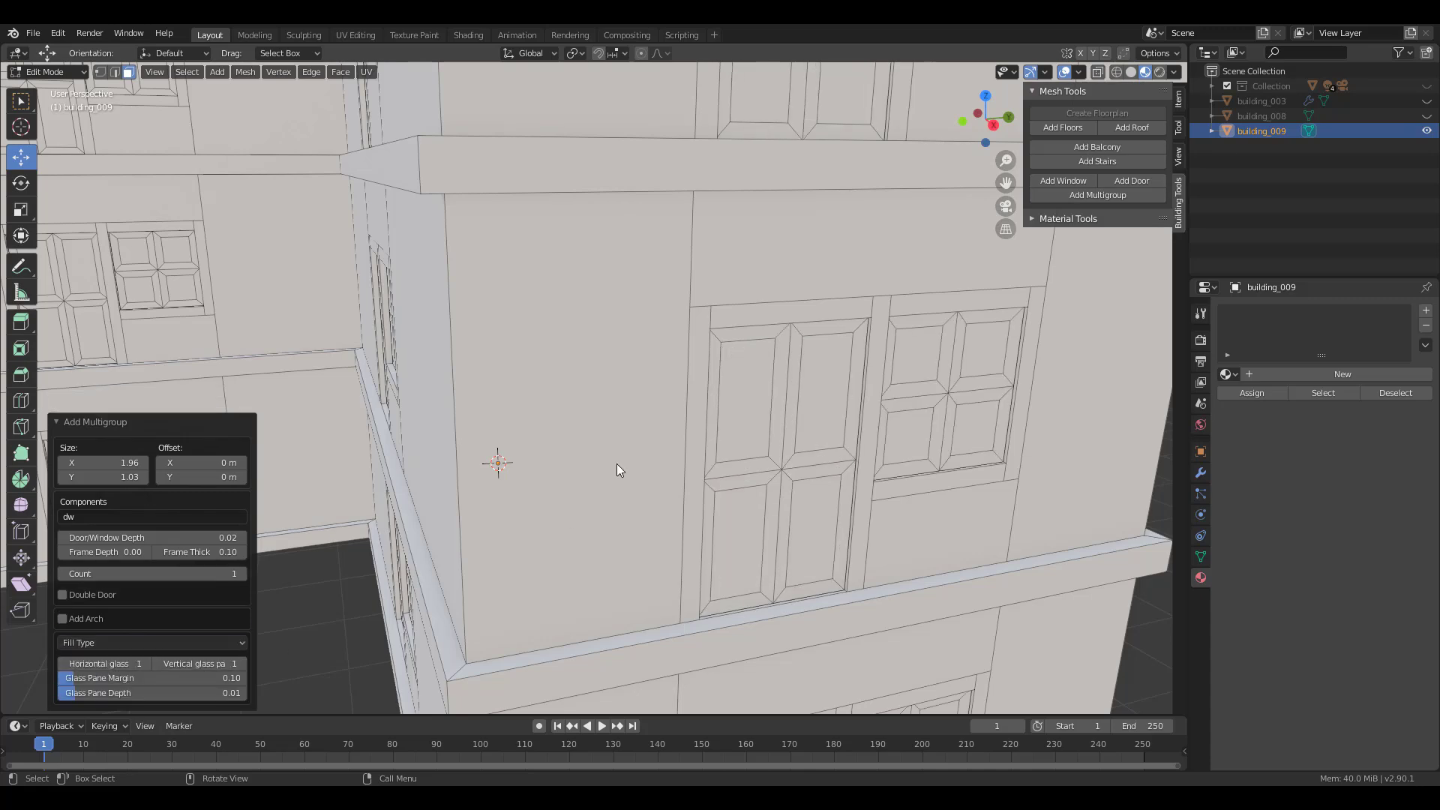
scroll(616, 464, down, 4)
middle_drag(721, 448, 446, 415)
scroll(480, 401, down, 4)
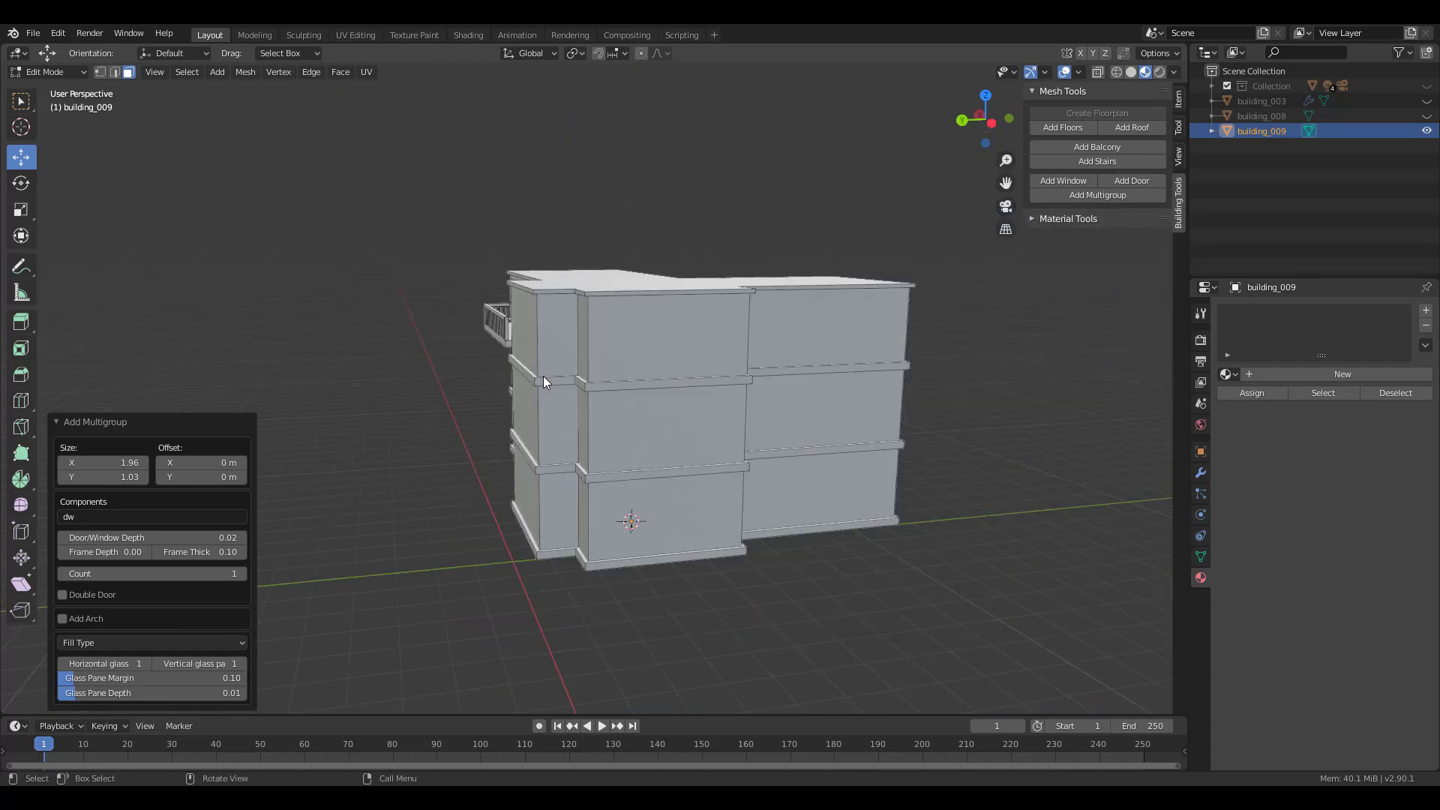
middle_drag(543, 376, 593, 321)
Add a single louvered window to a selected top-floor wall face
click(588, 317)
middle_drag(587, 392, 895, 282)
scroll(710, 320, up, 5)
click(1064, 179)
scroll(600, 479, up, 3)
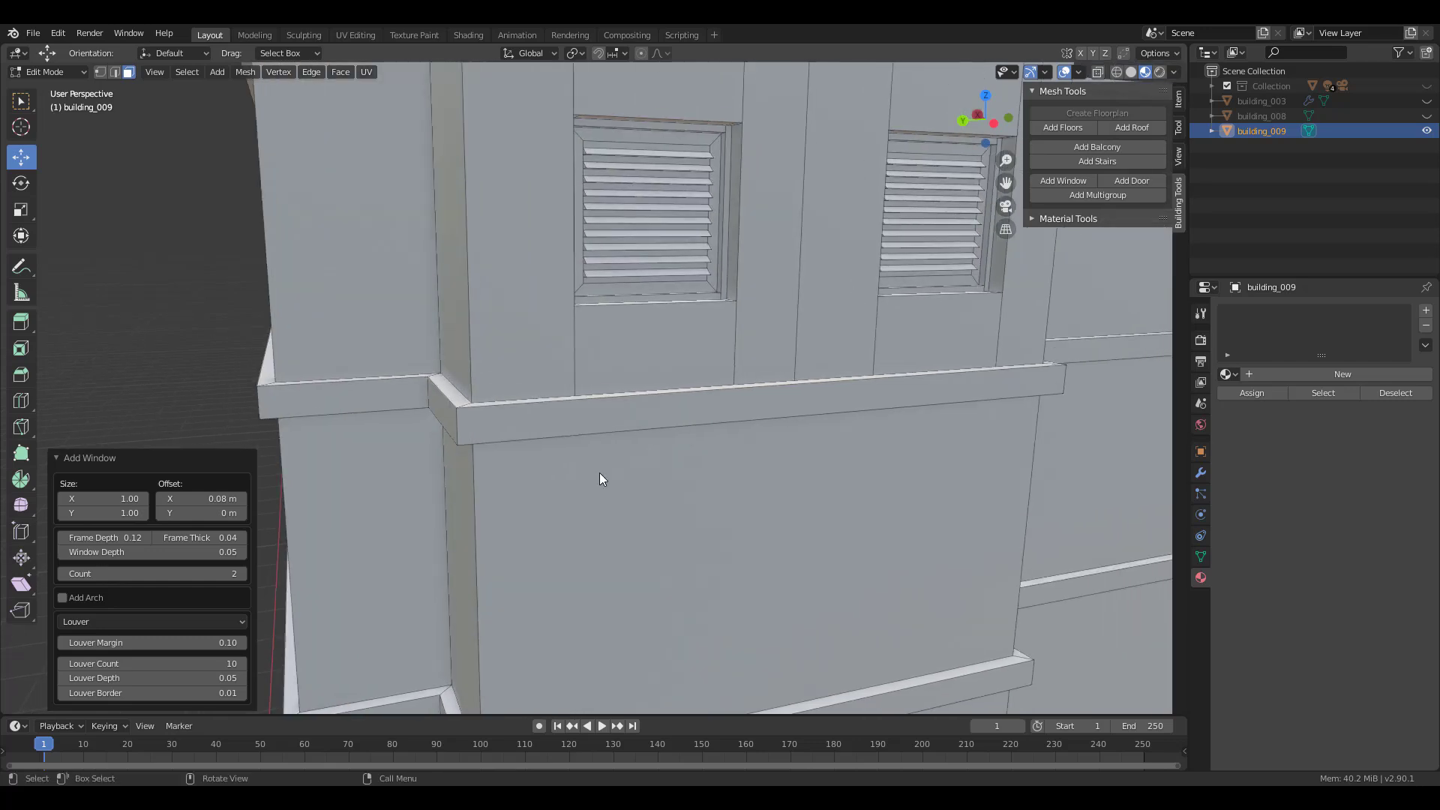
click(63, 574)
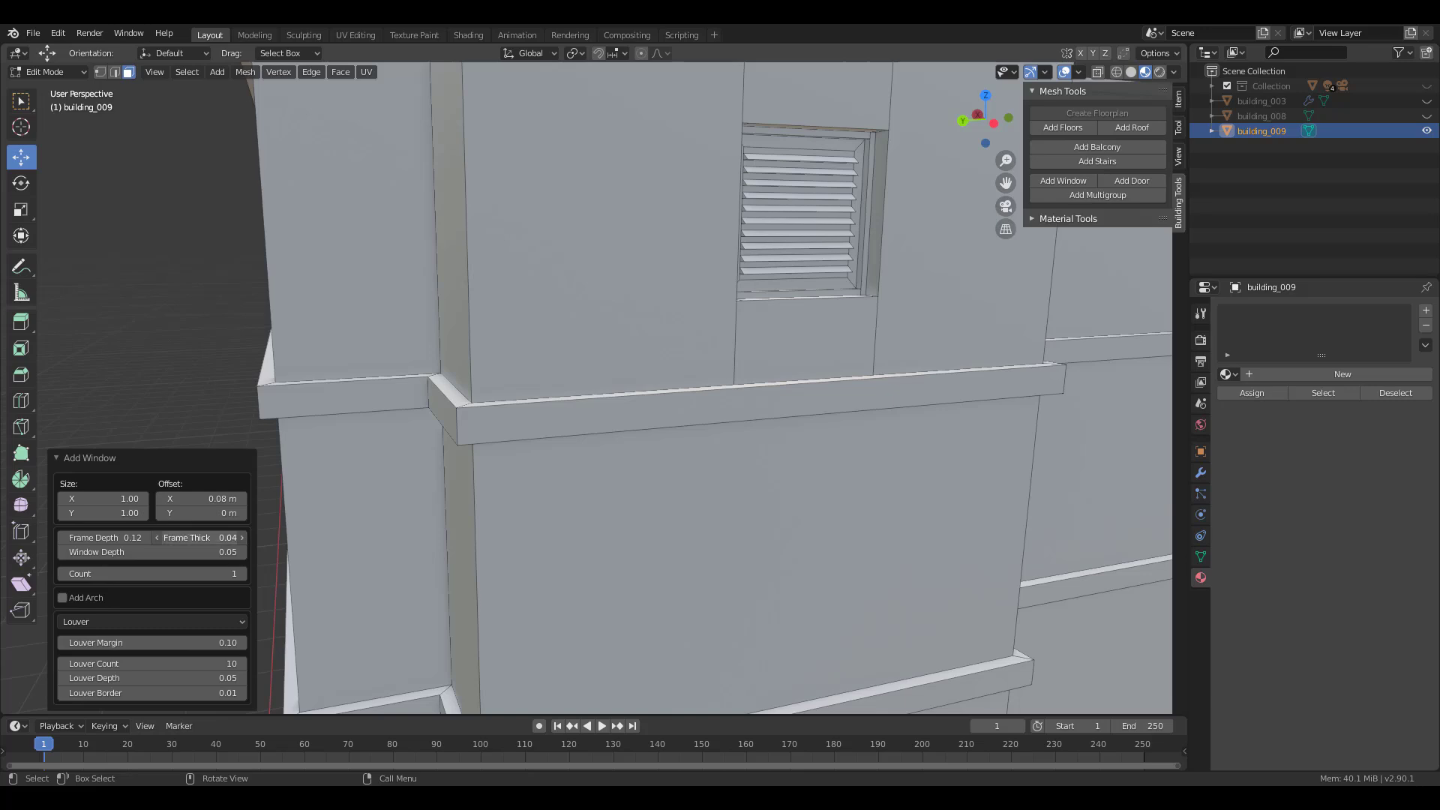
Keep the window frame thickness at 0.04 and set frame depth to 0.09
mouse_move(198, 538)
mouse_down()
mouse_move(237, 537)
mouse_move(192, 538)
mouse_move(212, 537)
mouse_up()
middle_drag(616, 432, 591, 431)
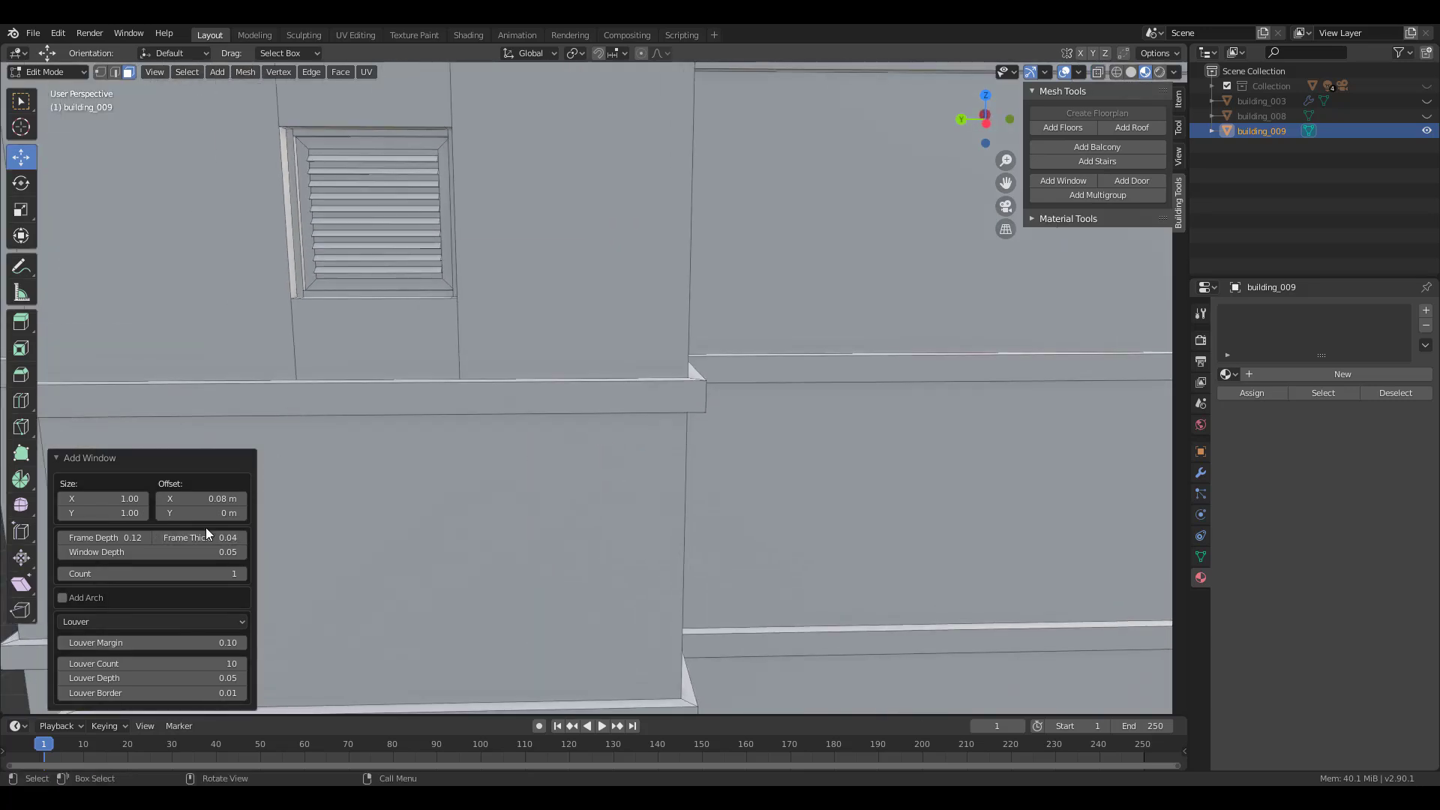
mouse_move(112, 538)
mouse_down()
mouse_move(75, 538)
mouse_move(120, 538)
mouse_up()
middle_drag(420, 321, 483, 444)
Create a new 4 by 4 floorplan
scroll(302, 408, down, 4)
scroll(318, 405, up, 5)
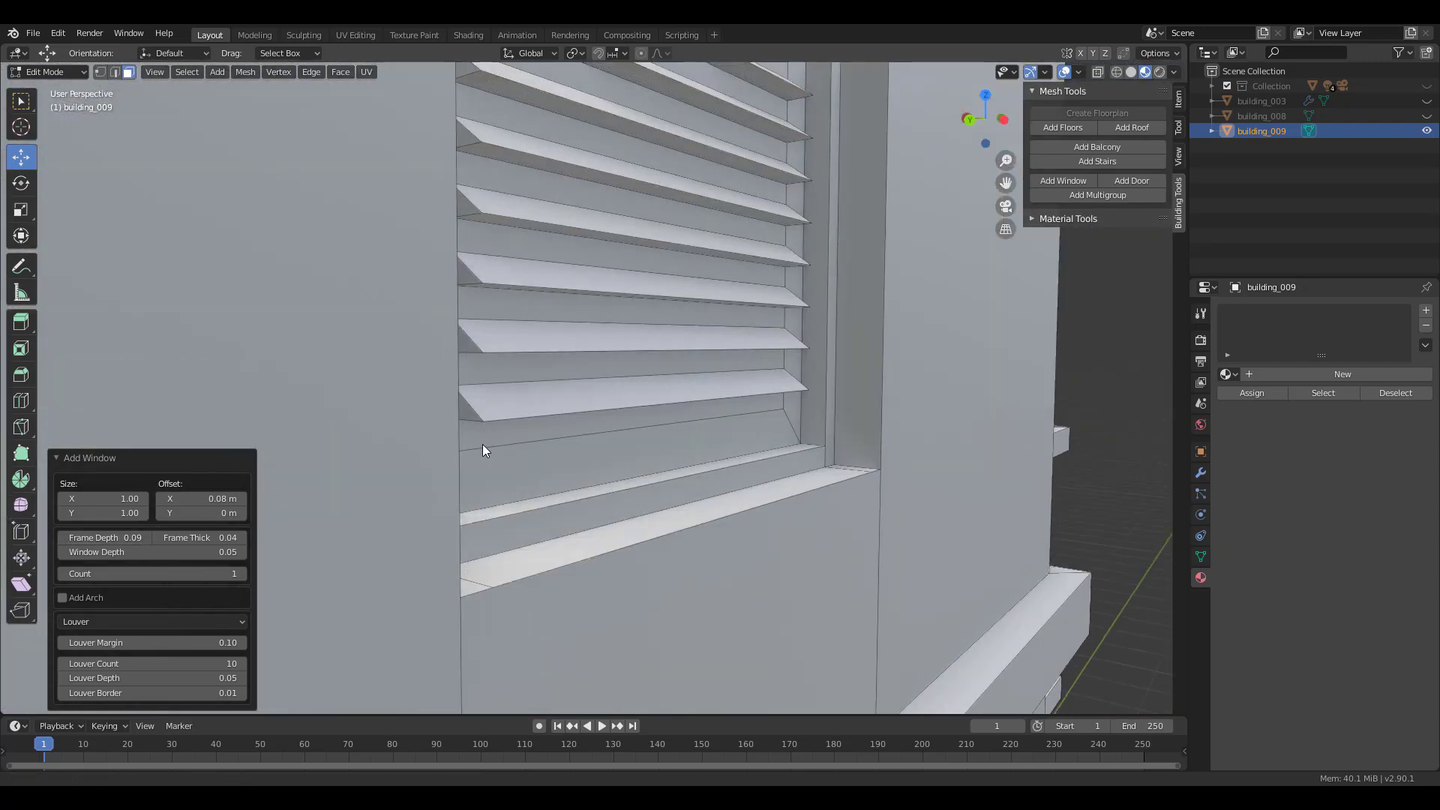
scroll(483, 444, down, 8)
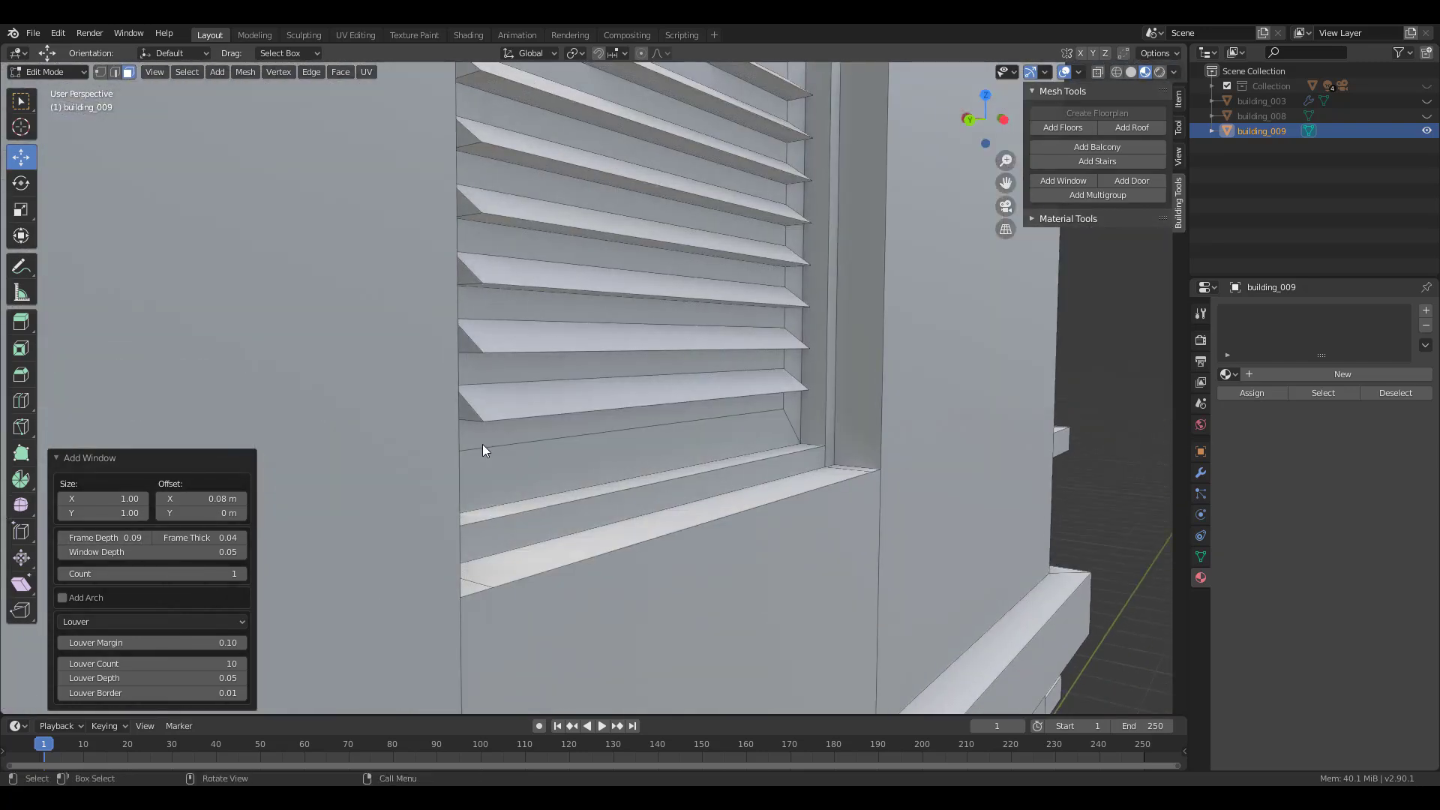
scroll(768, 425, up, 4)
scroll(768, 425, up, 2)
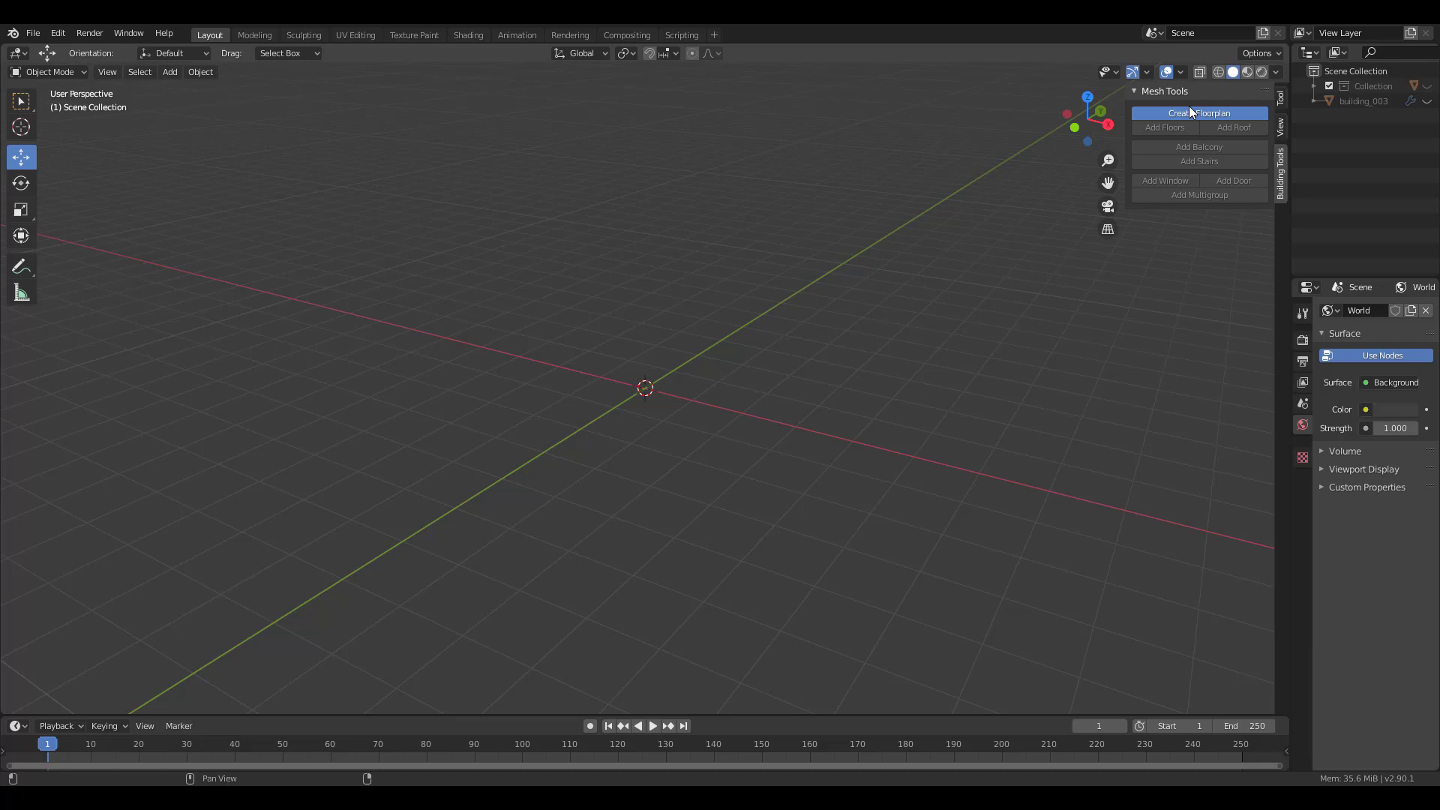
click(1192, 113)
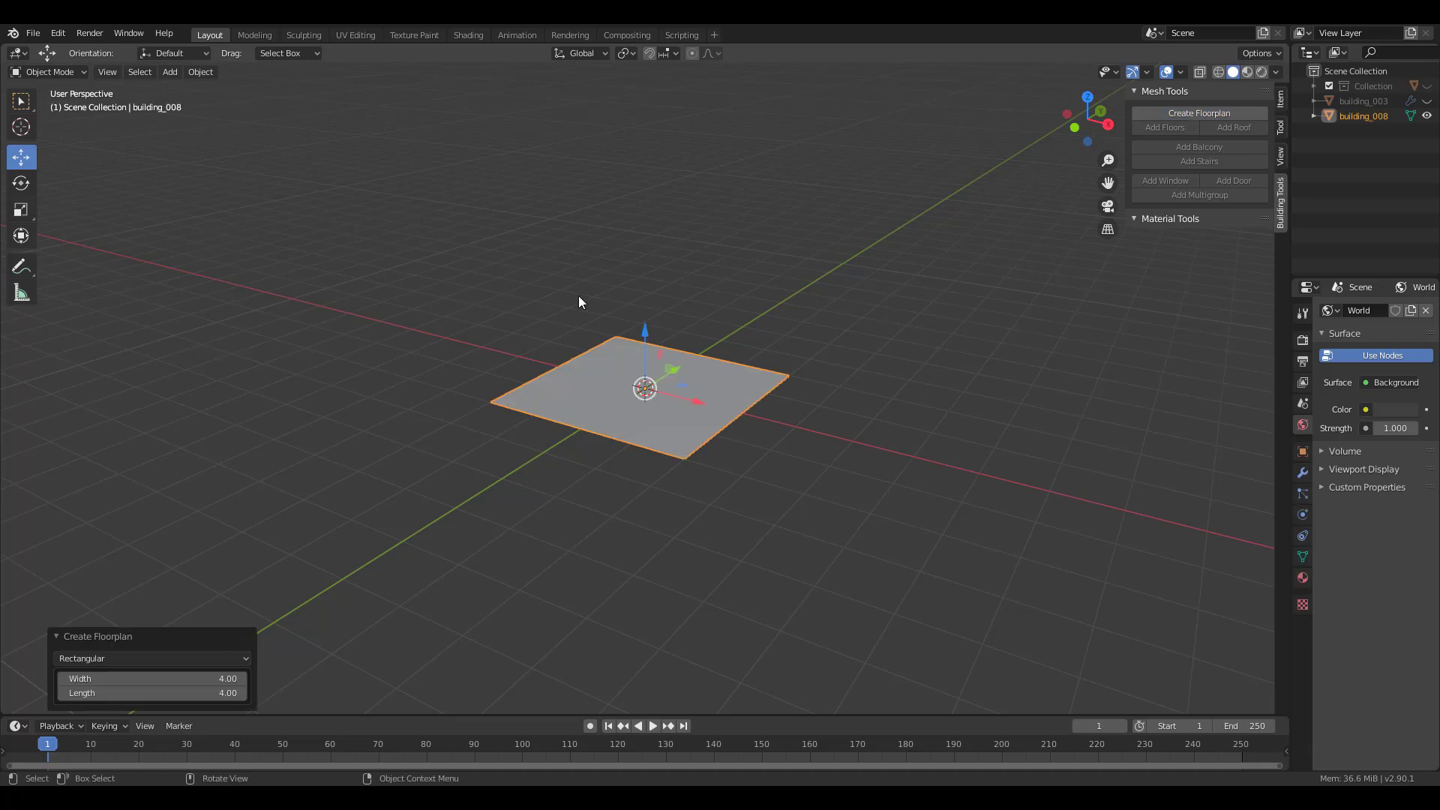
Extrude the floorplan into a 2.00-high floor with slab and add a flat roof on top
key(Tab)
click(1190, 126)
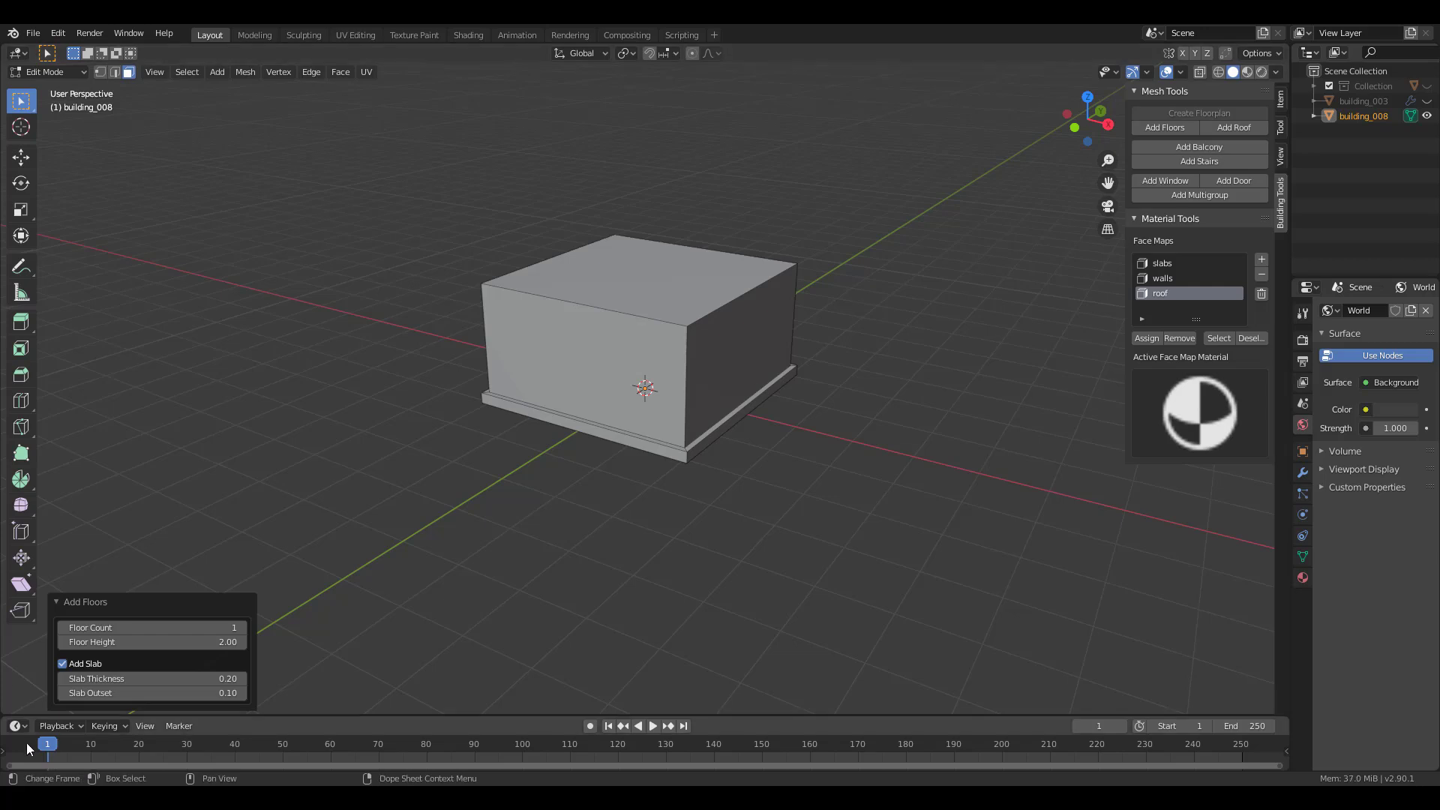
click(659, 288)
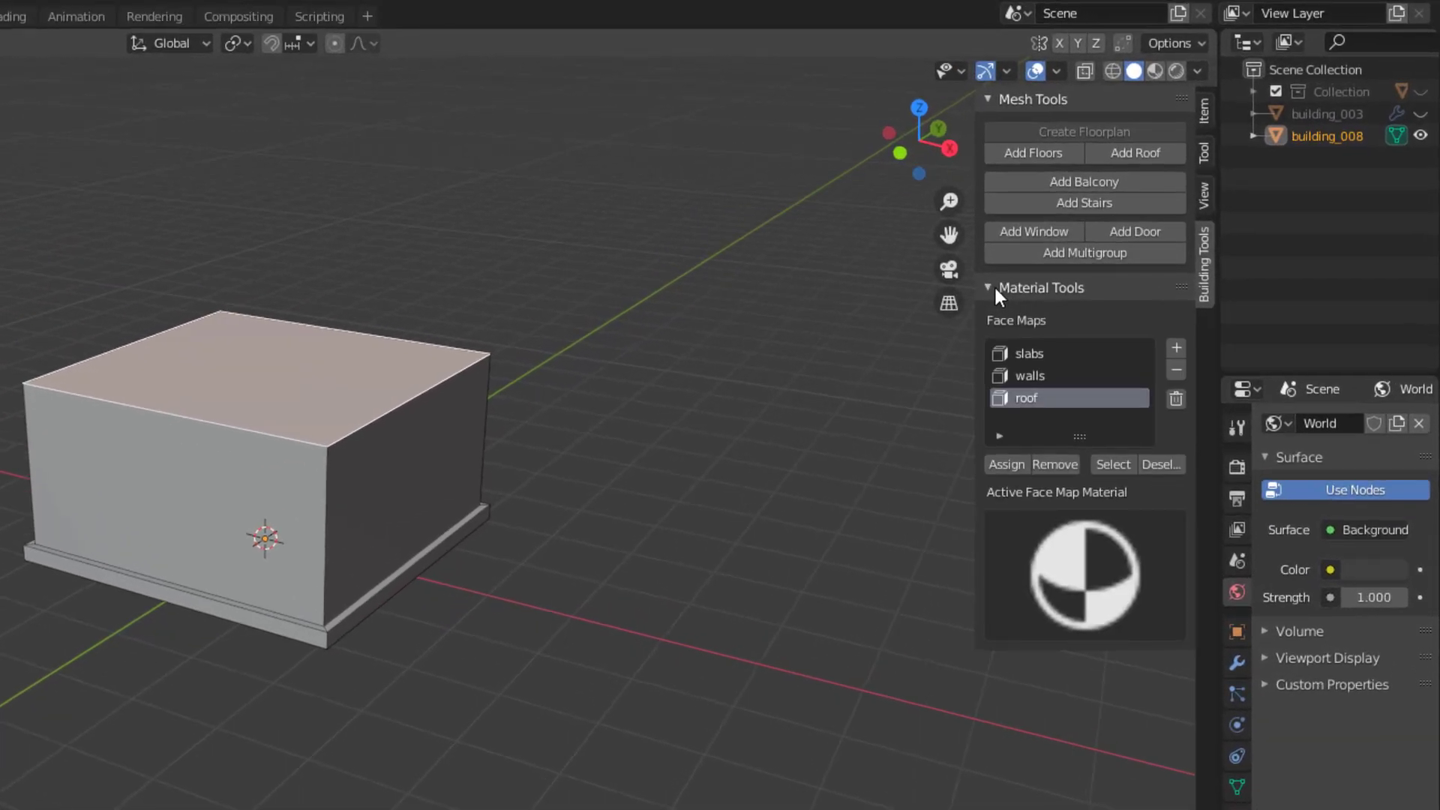
click(1160, 154)
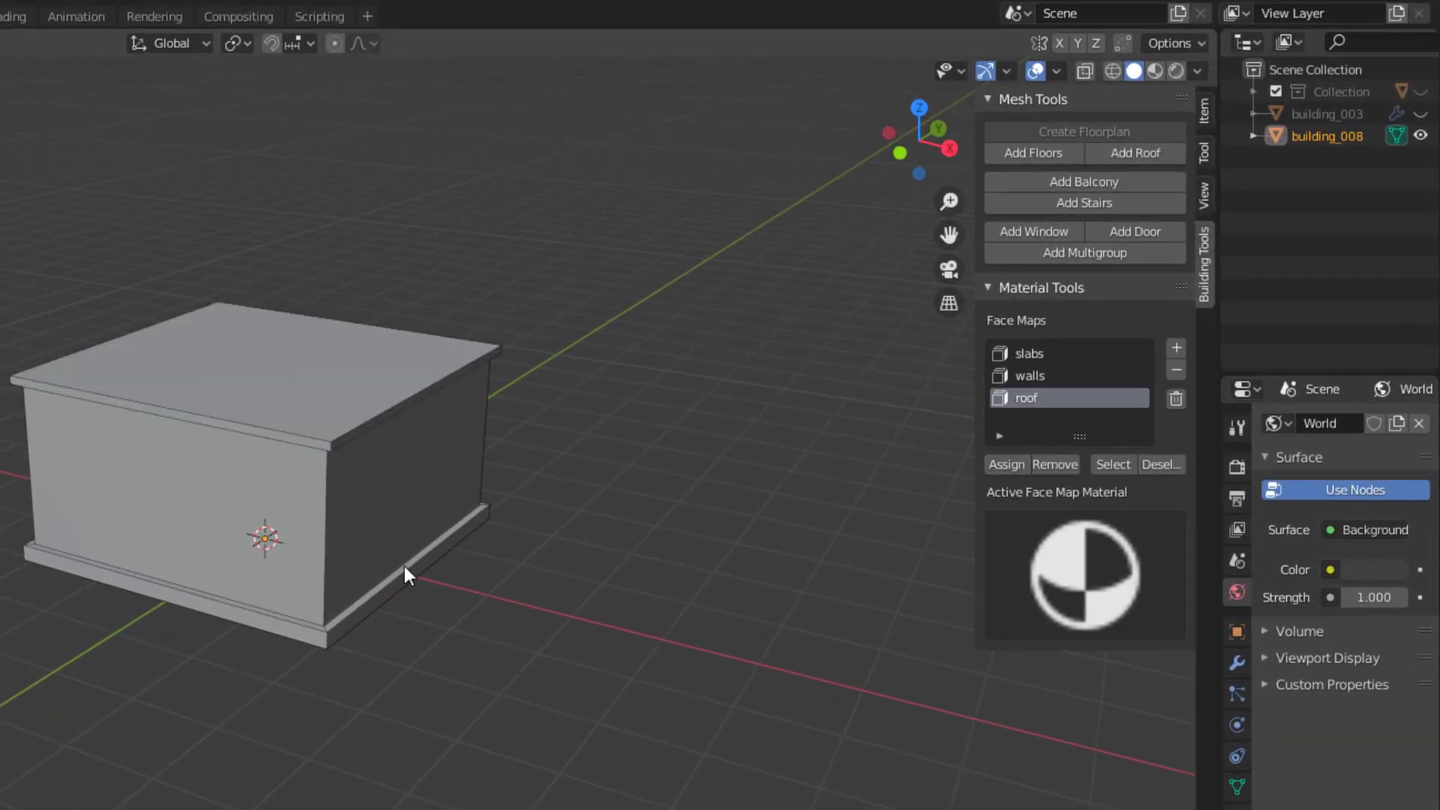
click(125, 700)
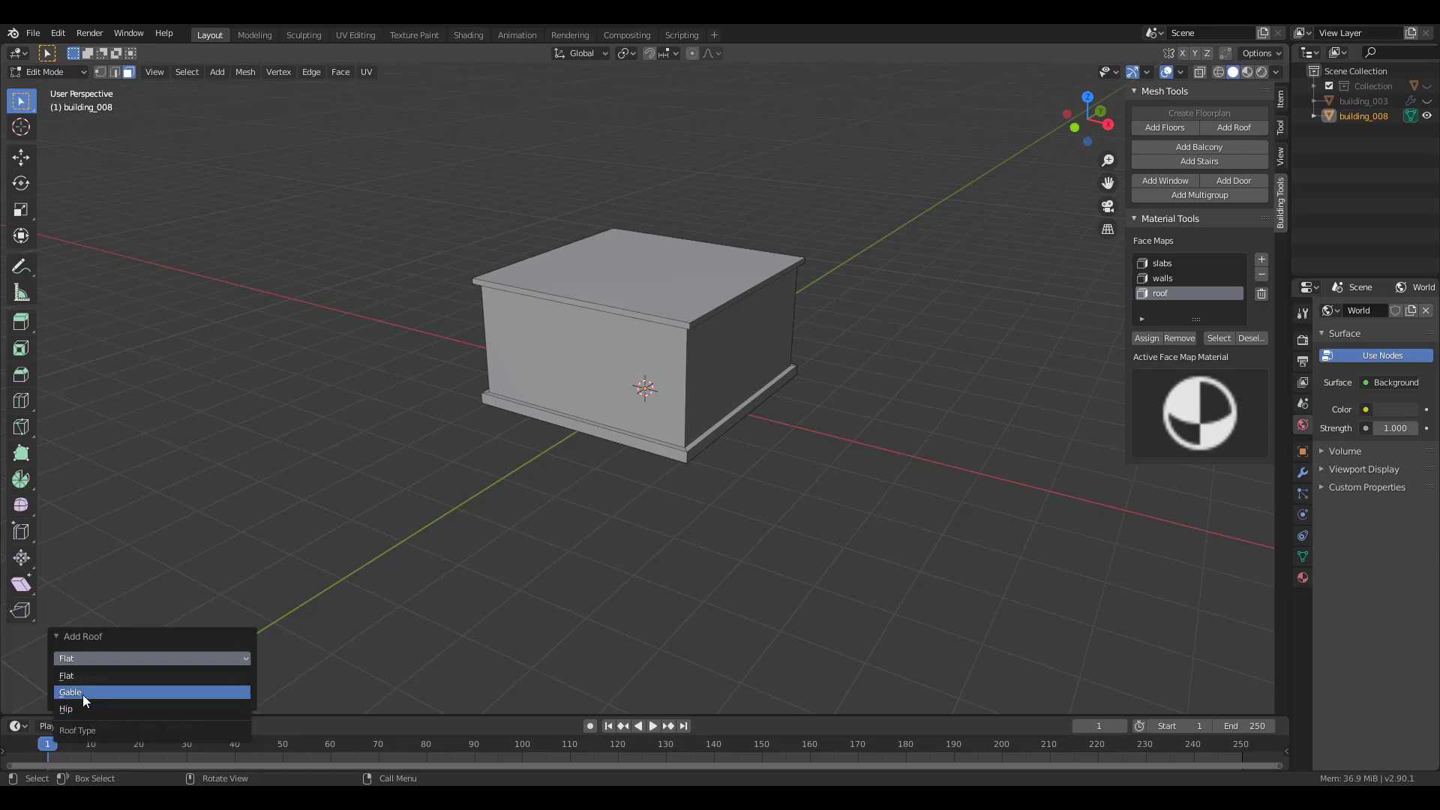
Make the roof a Gable with its ridge flipped to the other axis
click(82, 694)
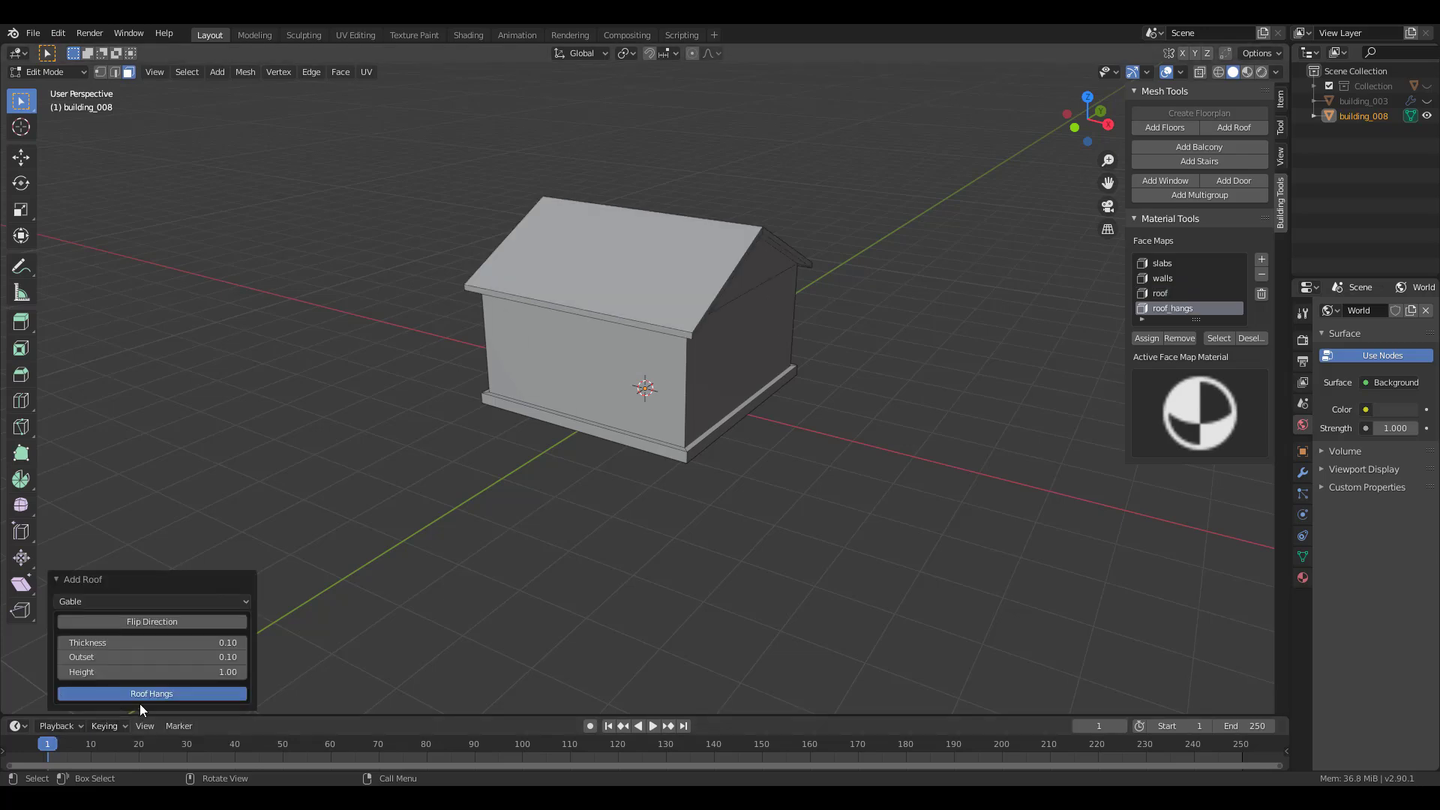
click(222, 622)
click(222, 622)
click(222, 623)
scroll(745, 205, up, 5)
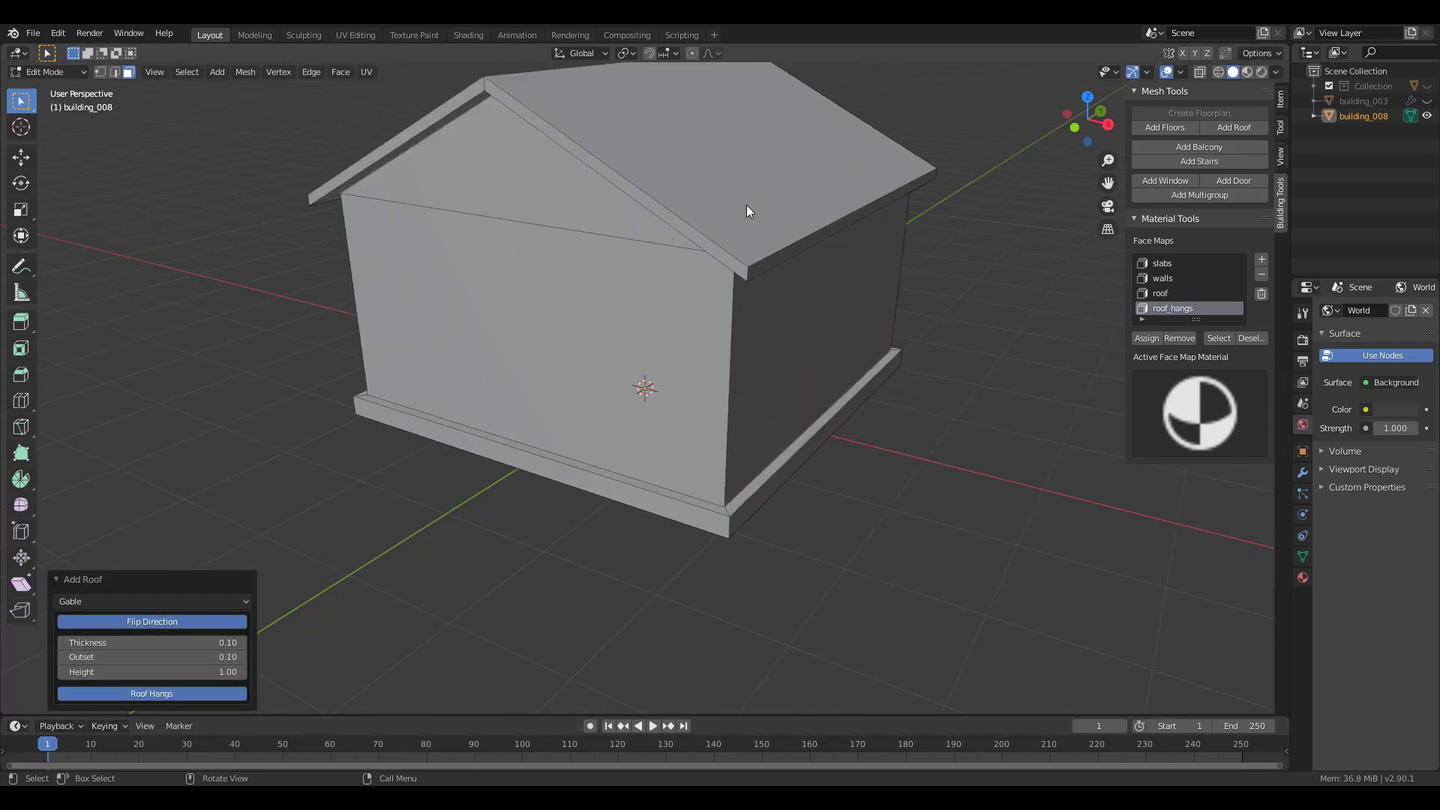
middle_drag(775, 408, 800, 430)
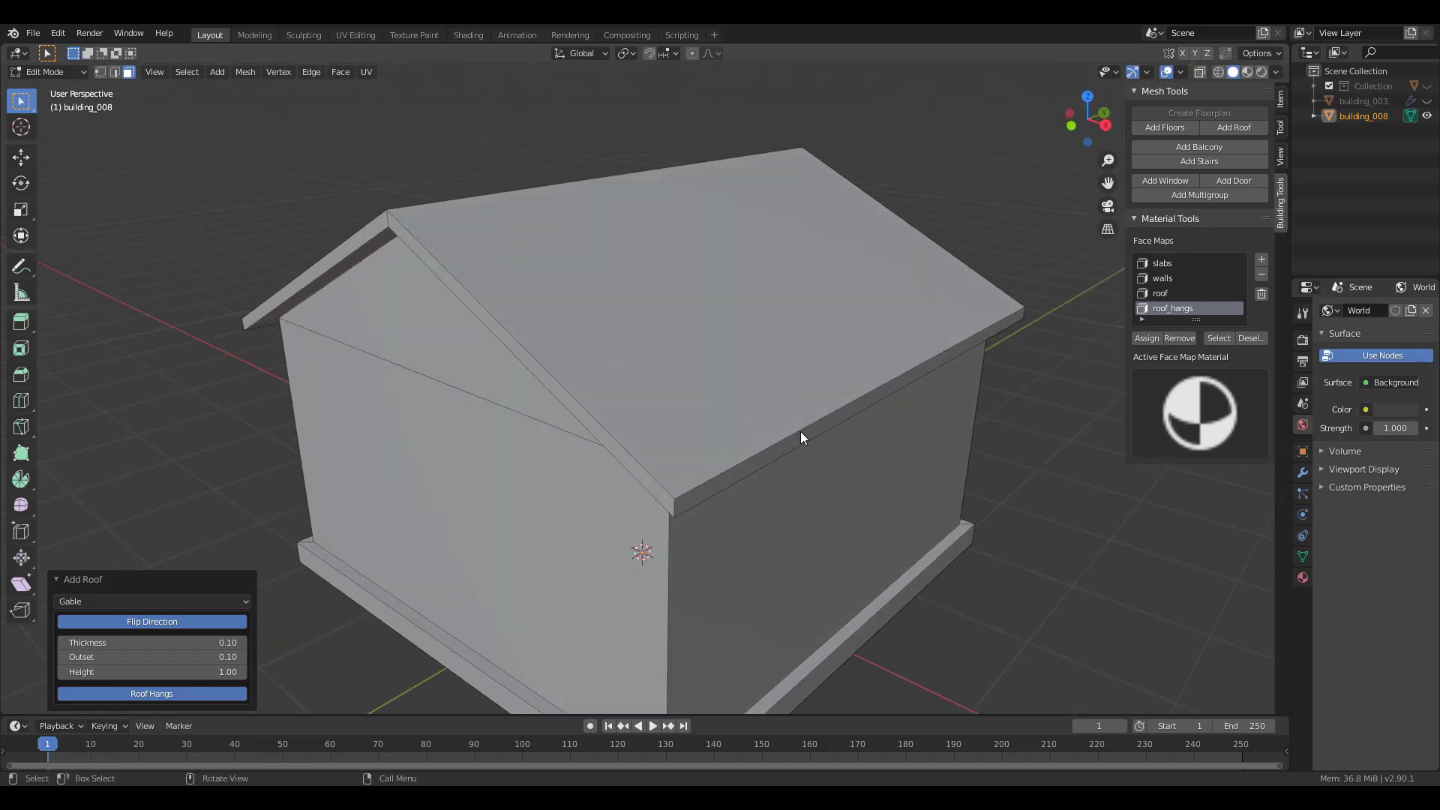
Select the roof face map and bring up a widened Material Properties panel
drag(1196, 315, 1200, 347)
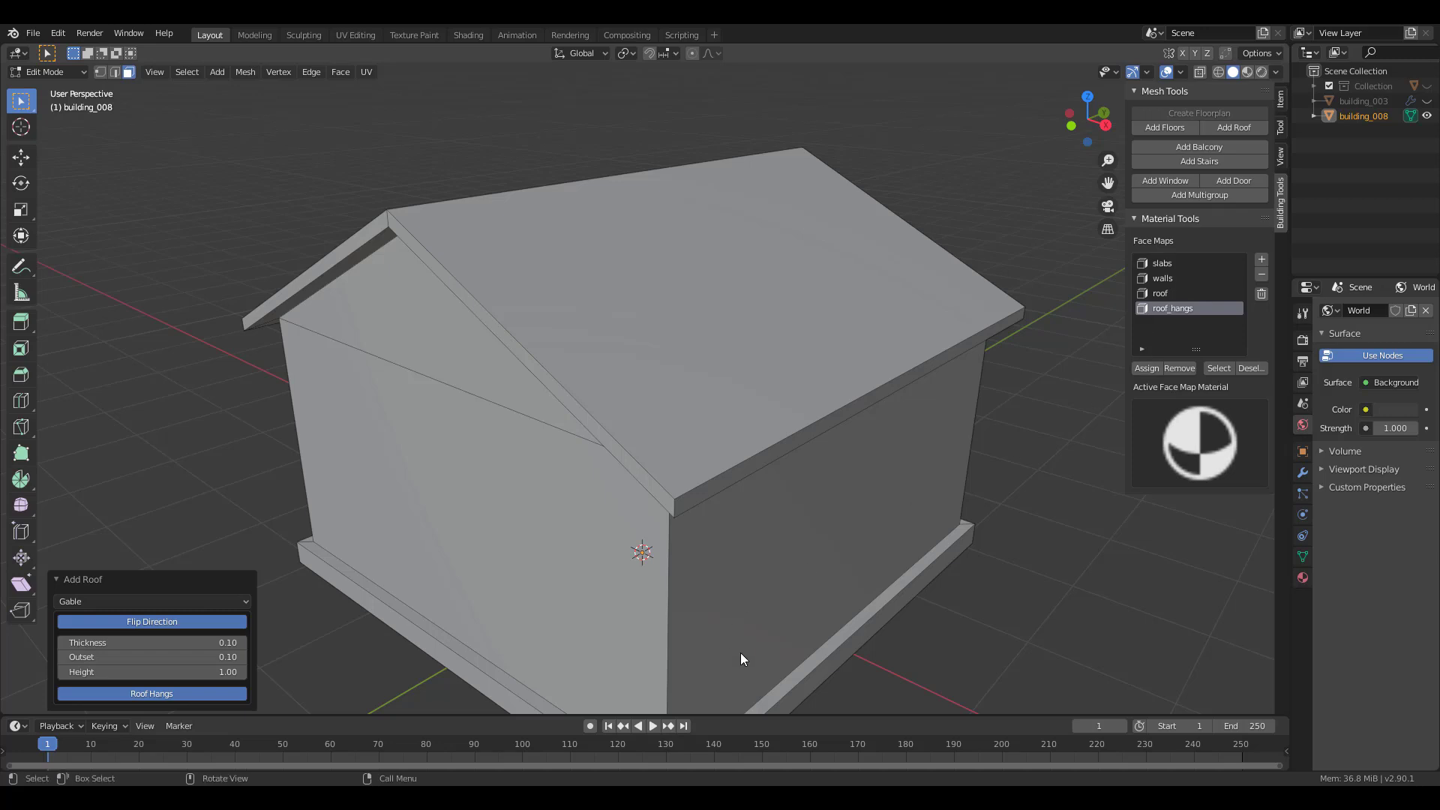
scroll(875, 592, down, 3)
middle_drag(879, 582, 961, 583)
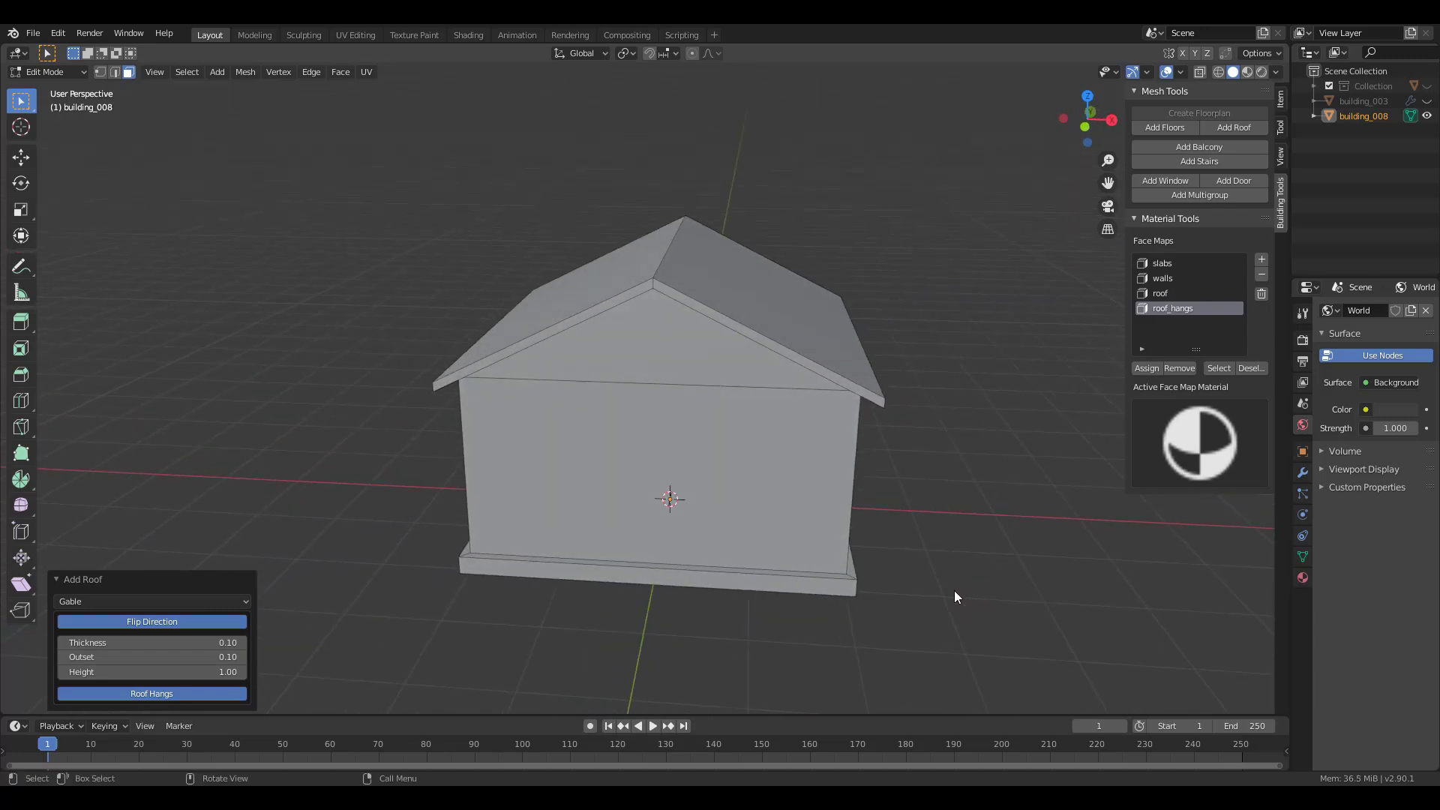
middle_drag(928, 572, 870, 555)
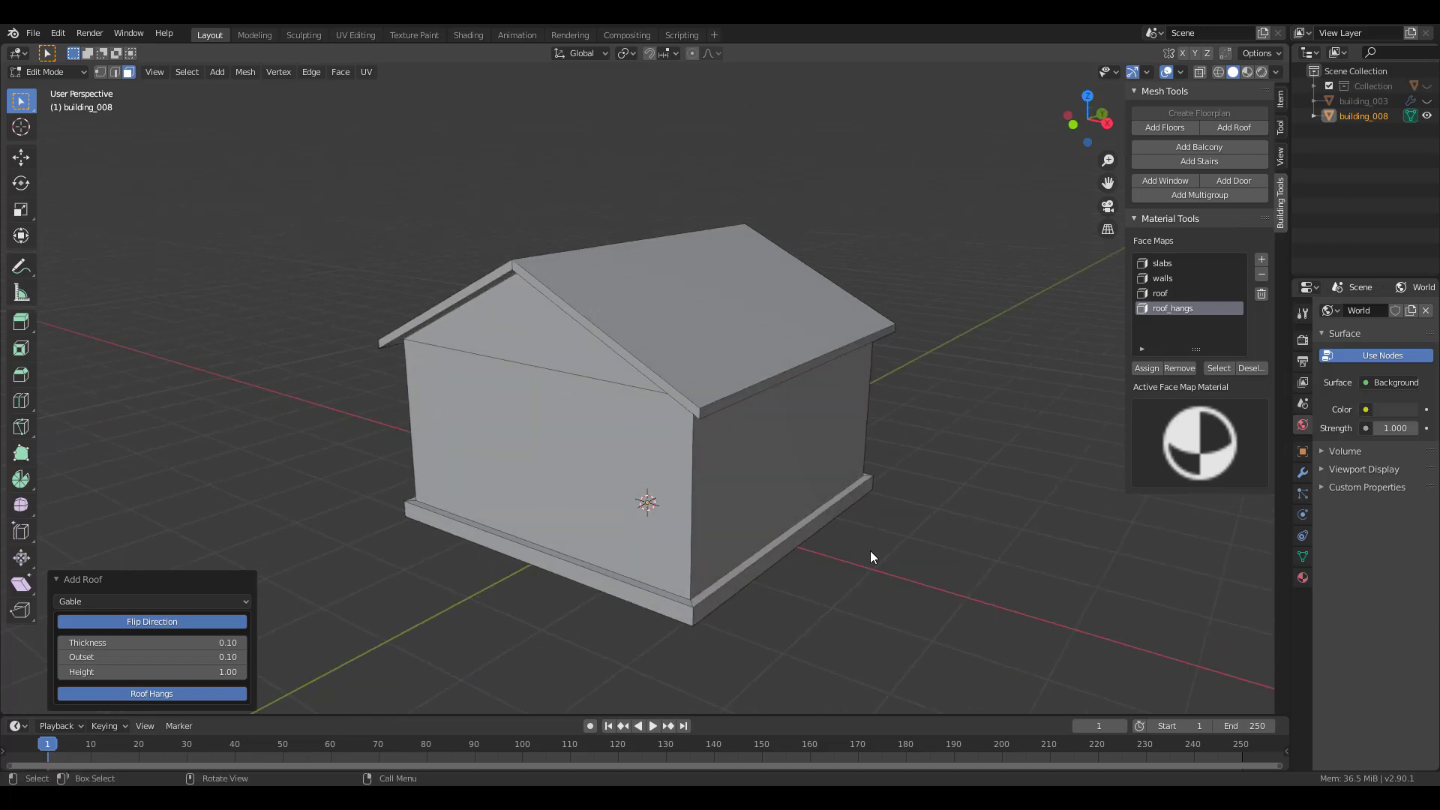
click(1168, 295)
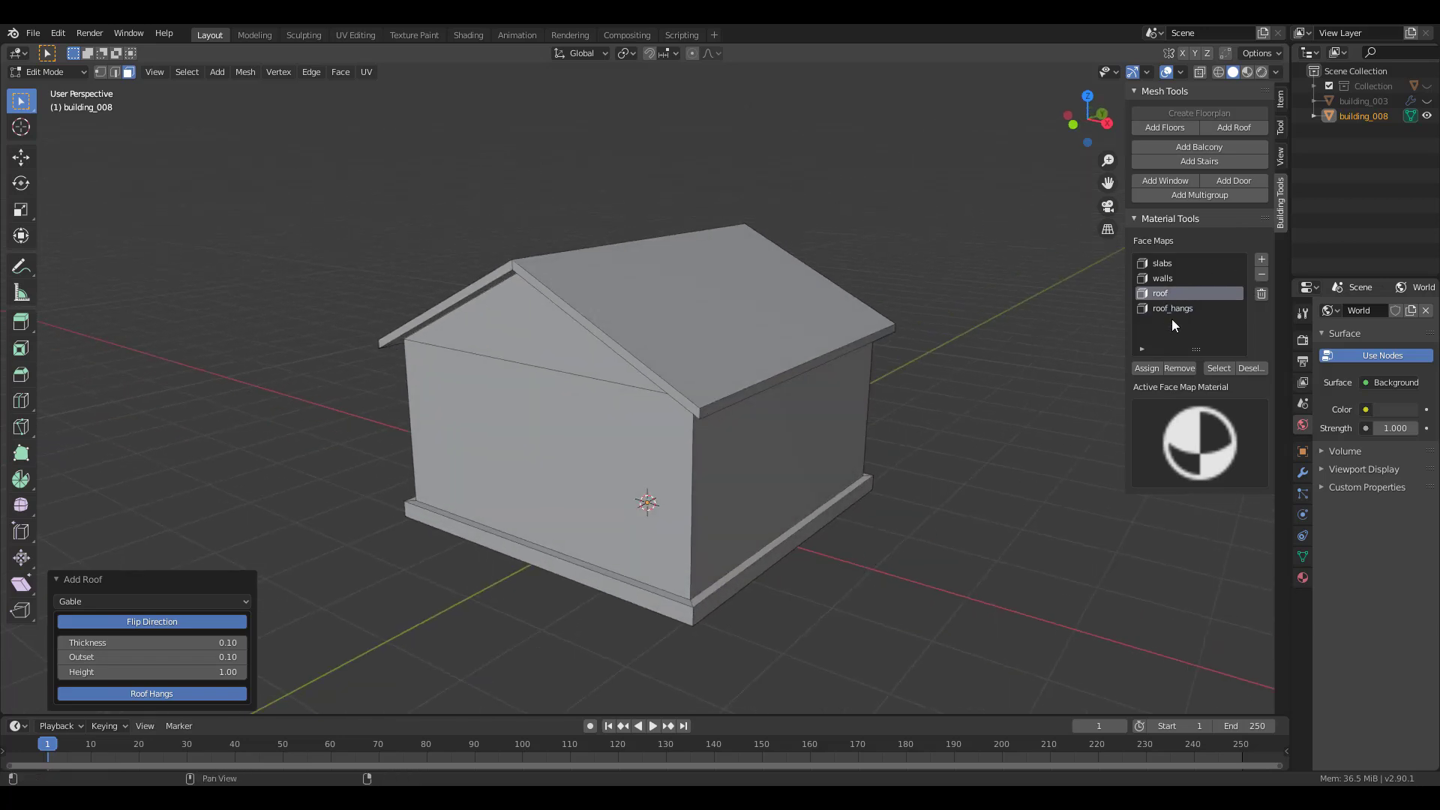
click(1305, 577)
drag(1287, 407, 1188, 408)
click(1046, 368)
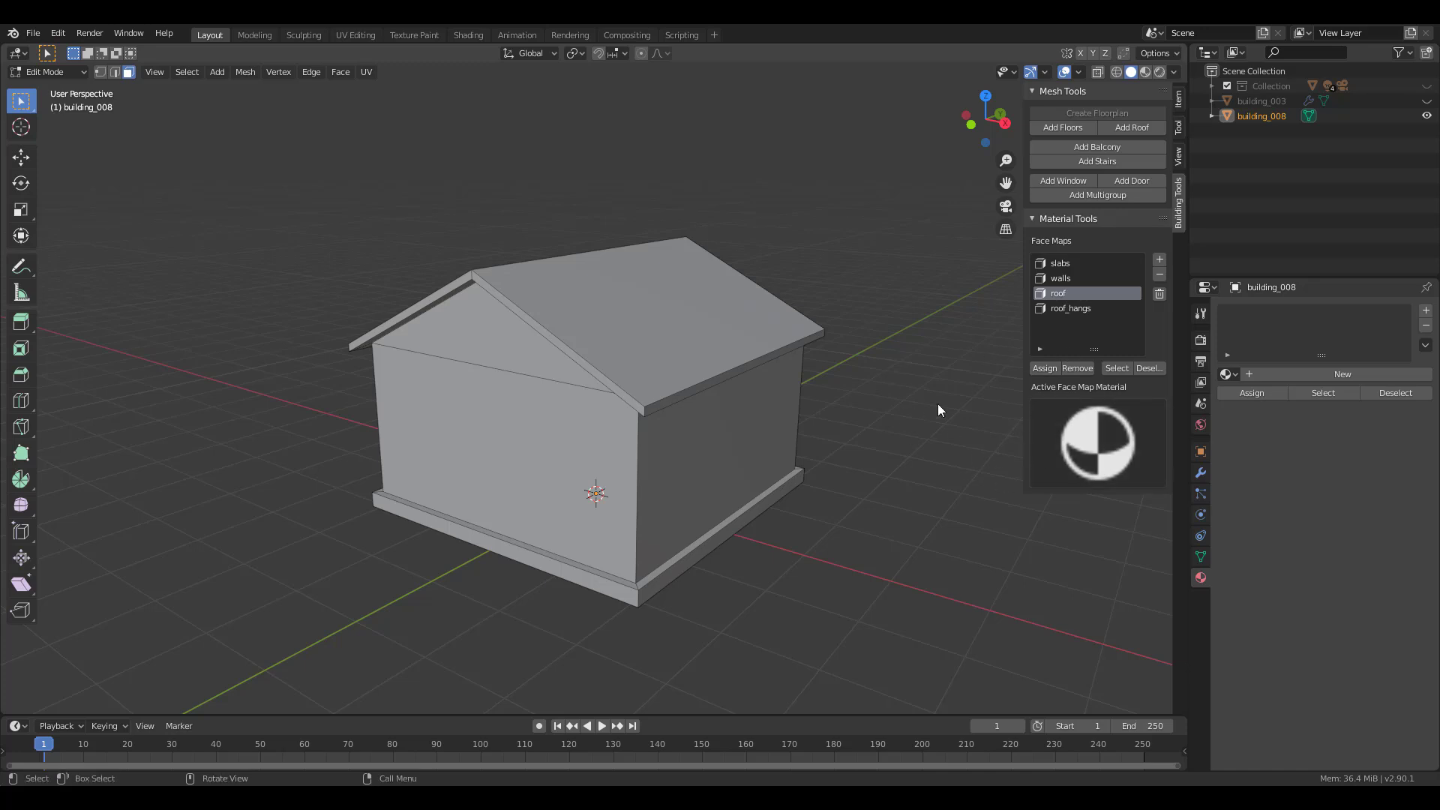
Link the existing Material to the house, colour it pink, and view in Material Preview
click(1227, 374)
click(1256, 397)
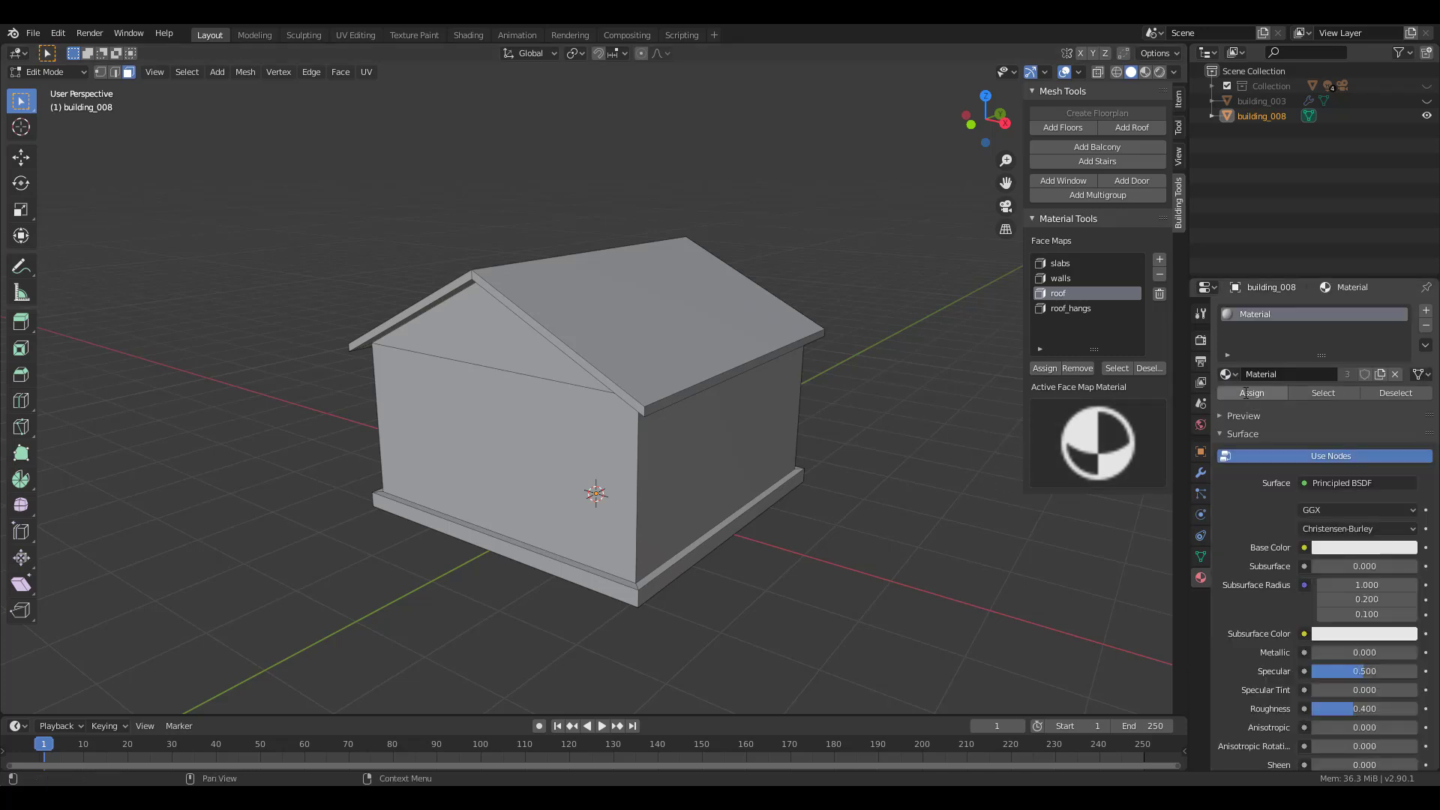
click(1339, 548)
drag(1339, 398, 1357, 425)
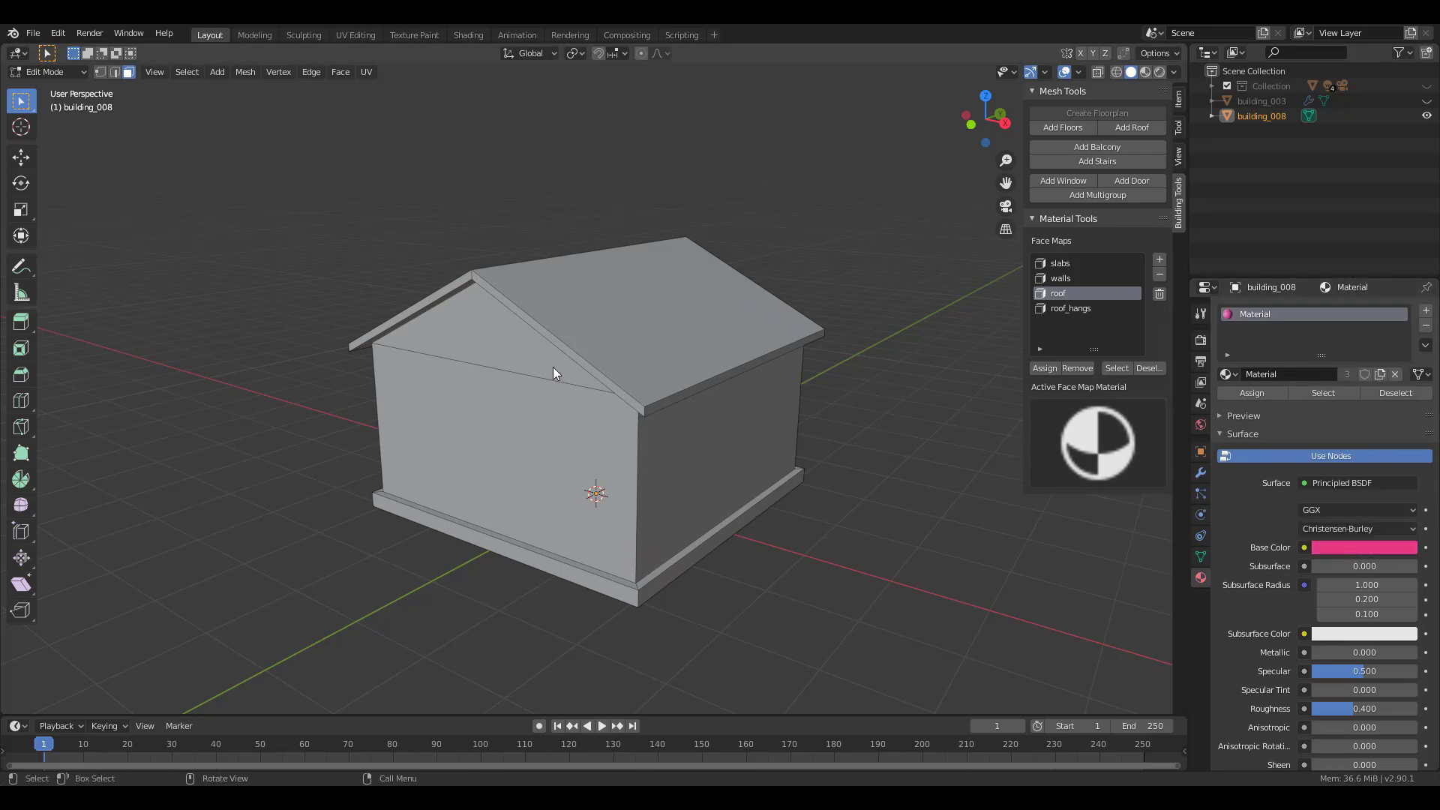
click(1144, 73)
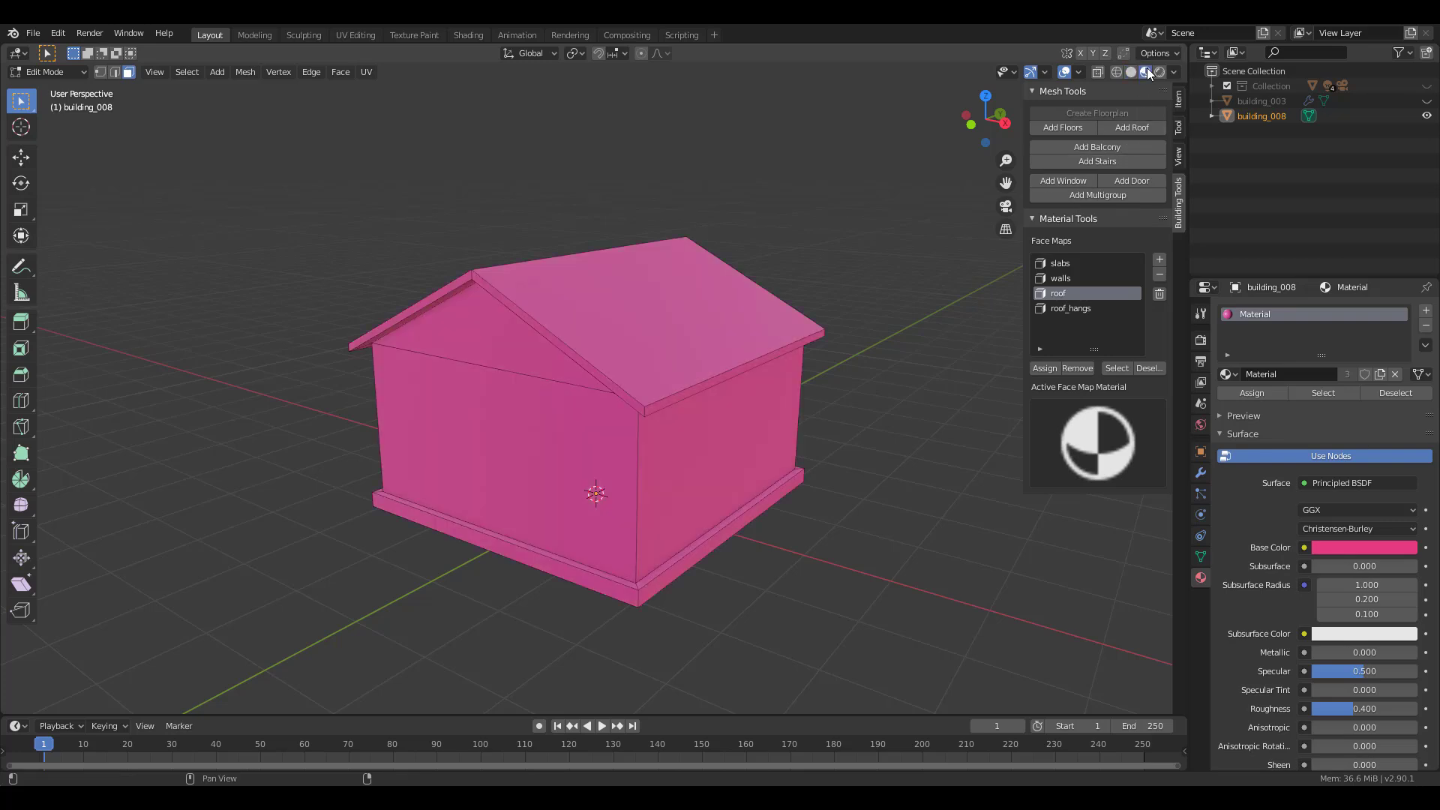
Assign the Dots Stroke material to the roof_hangs face map
click(1077, 309)
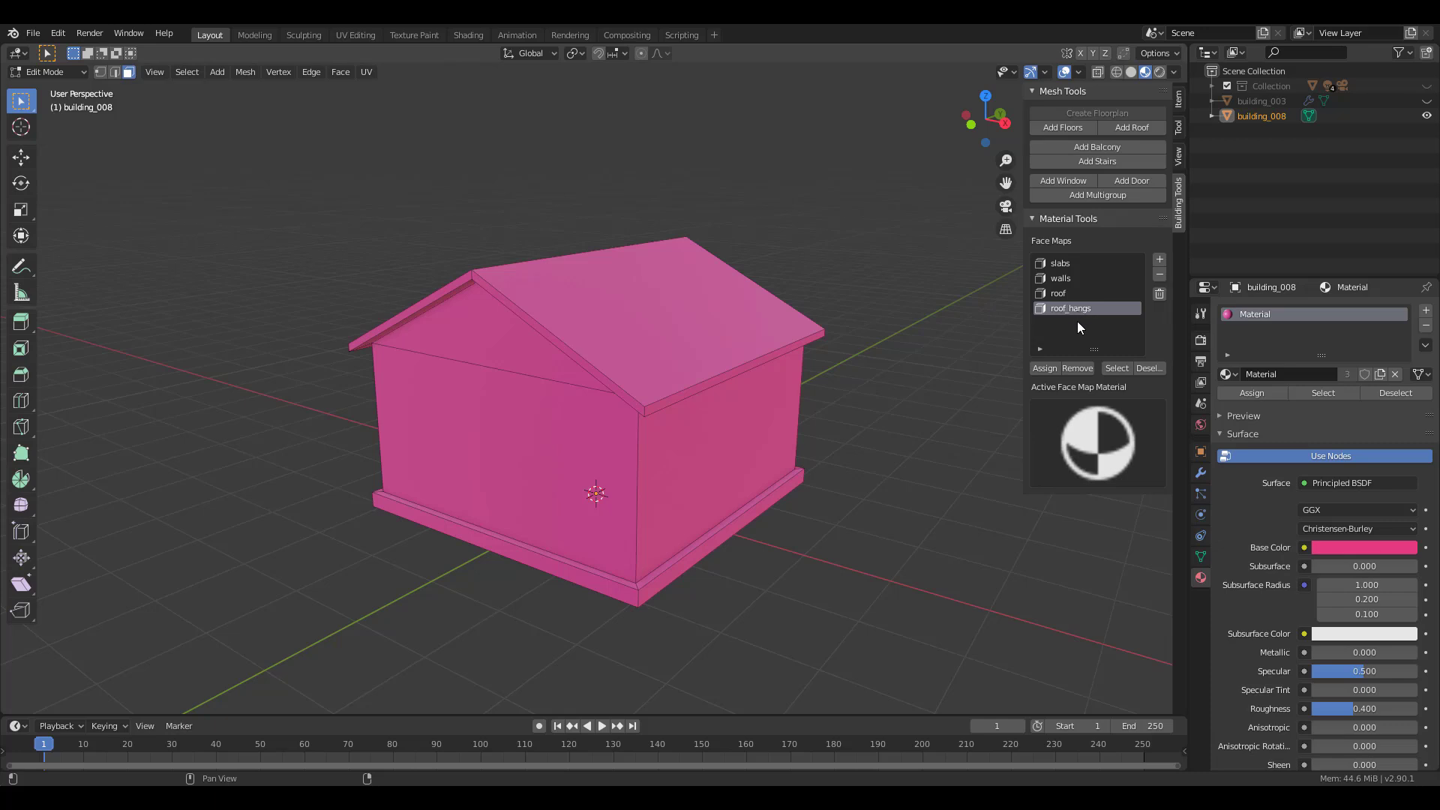
click(1092, 454)
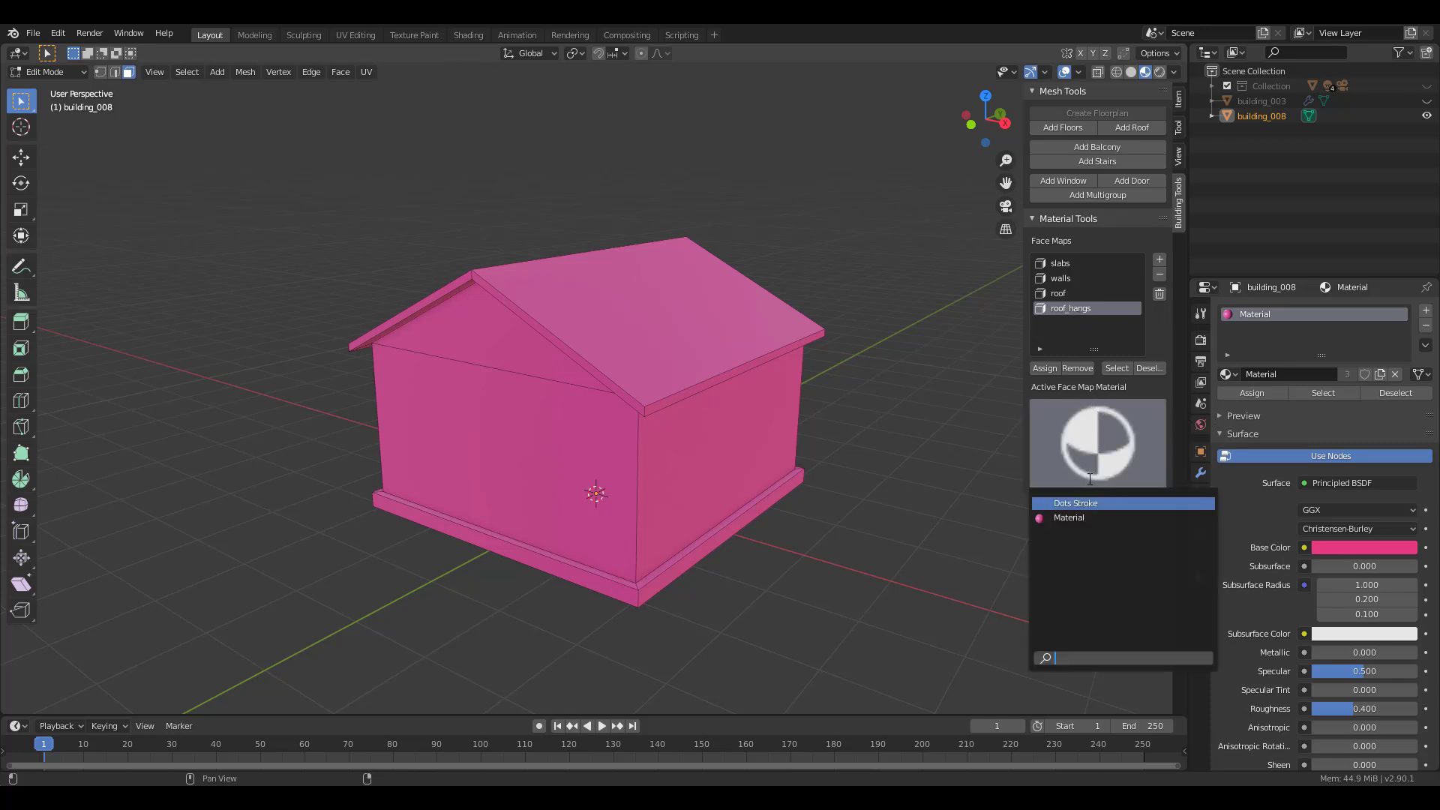
click(1080, 502)
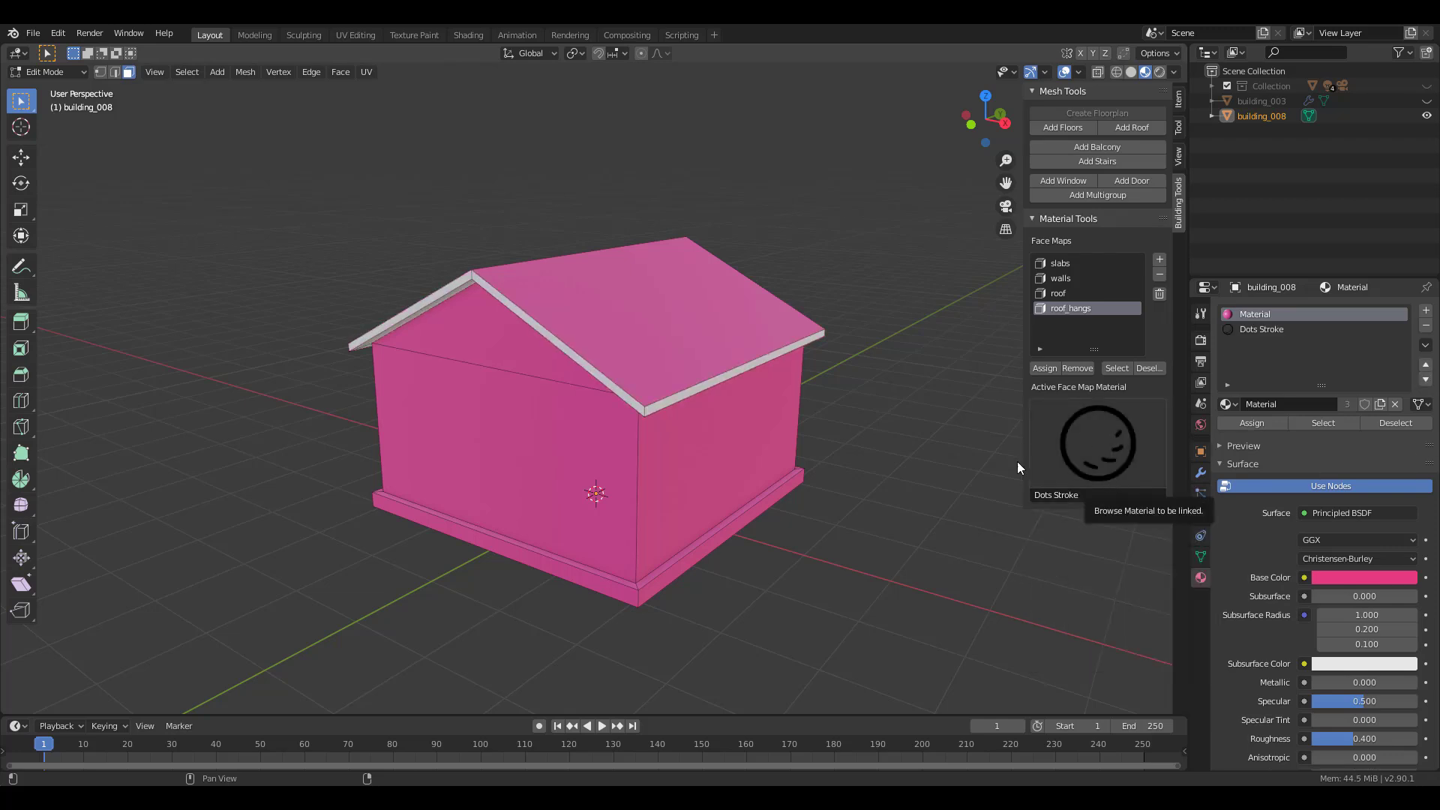
mouse_move(804, 450)
middle_down()
mouse_move(839, 443)
mouse_move(697, 447)
mouse_move(825, 447)
middle_up()
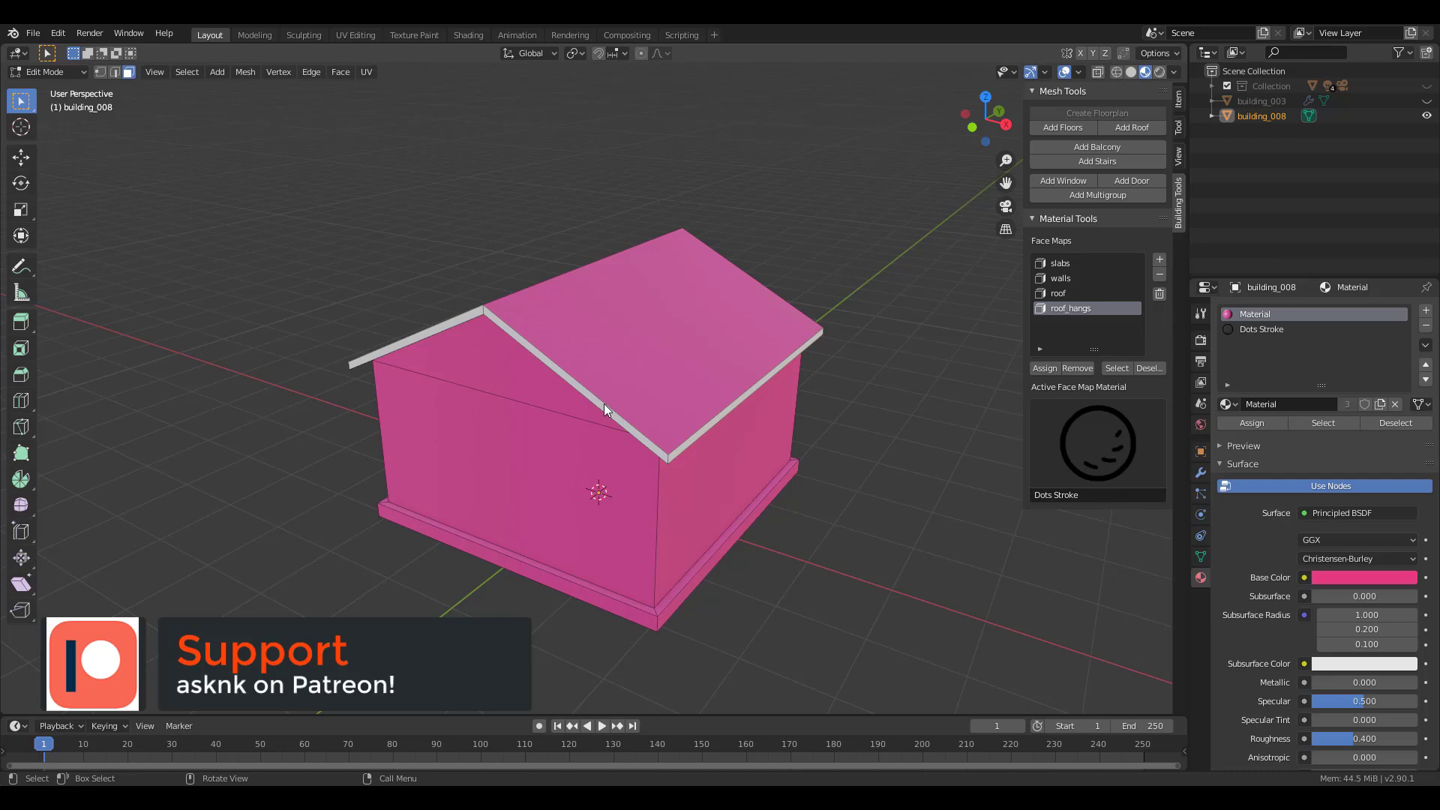
click(1064, 294)
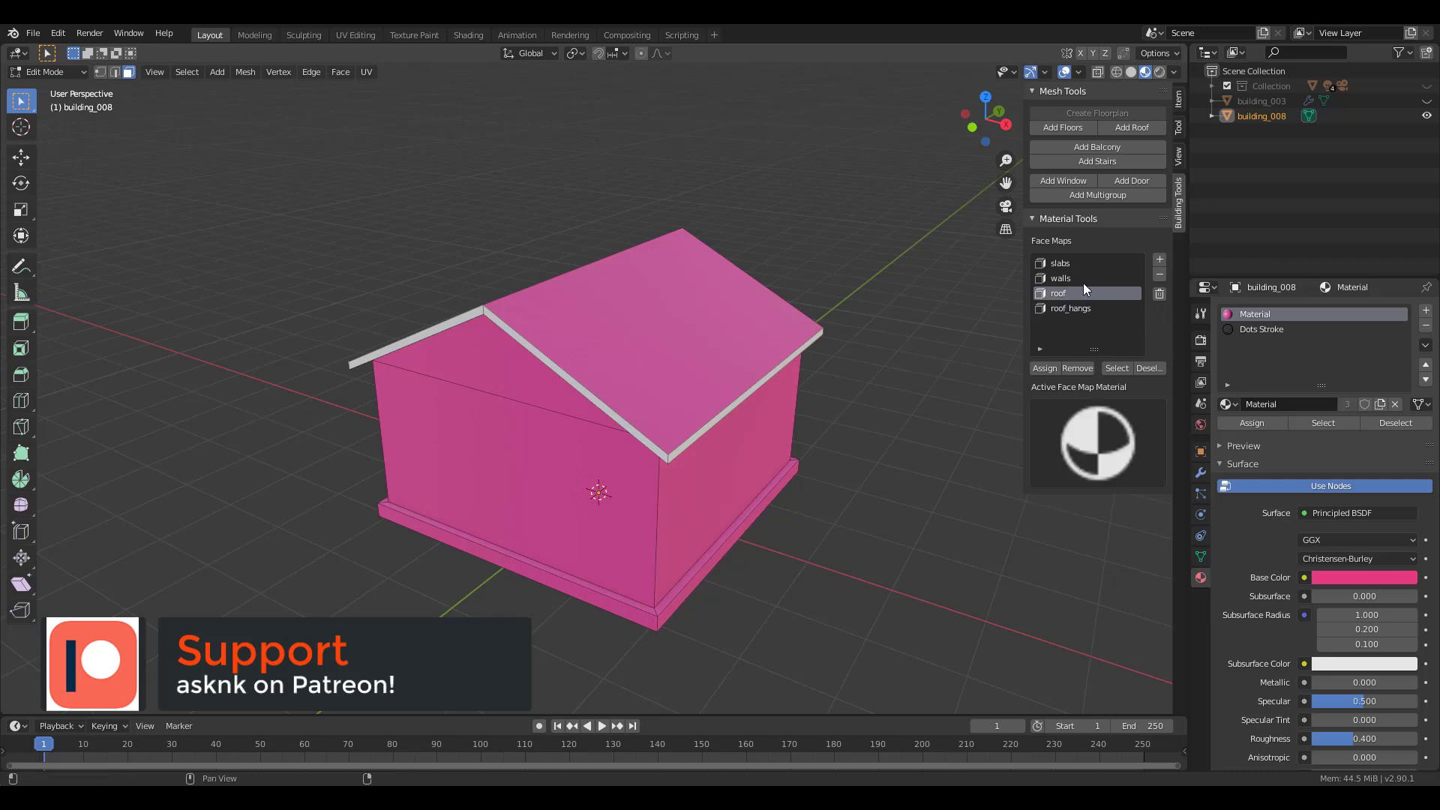
click(1080, 278)
click(1100, 447)
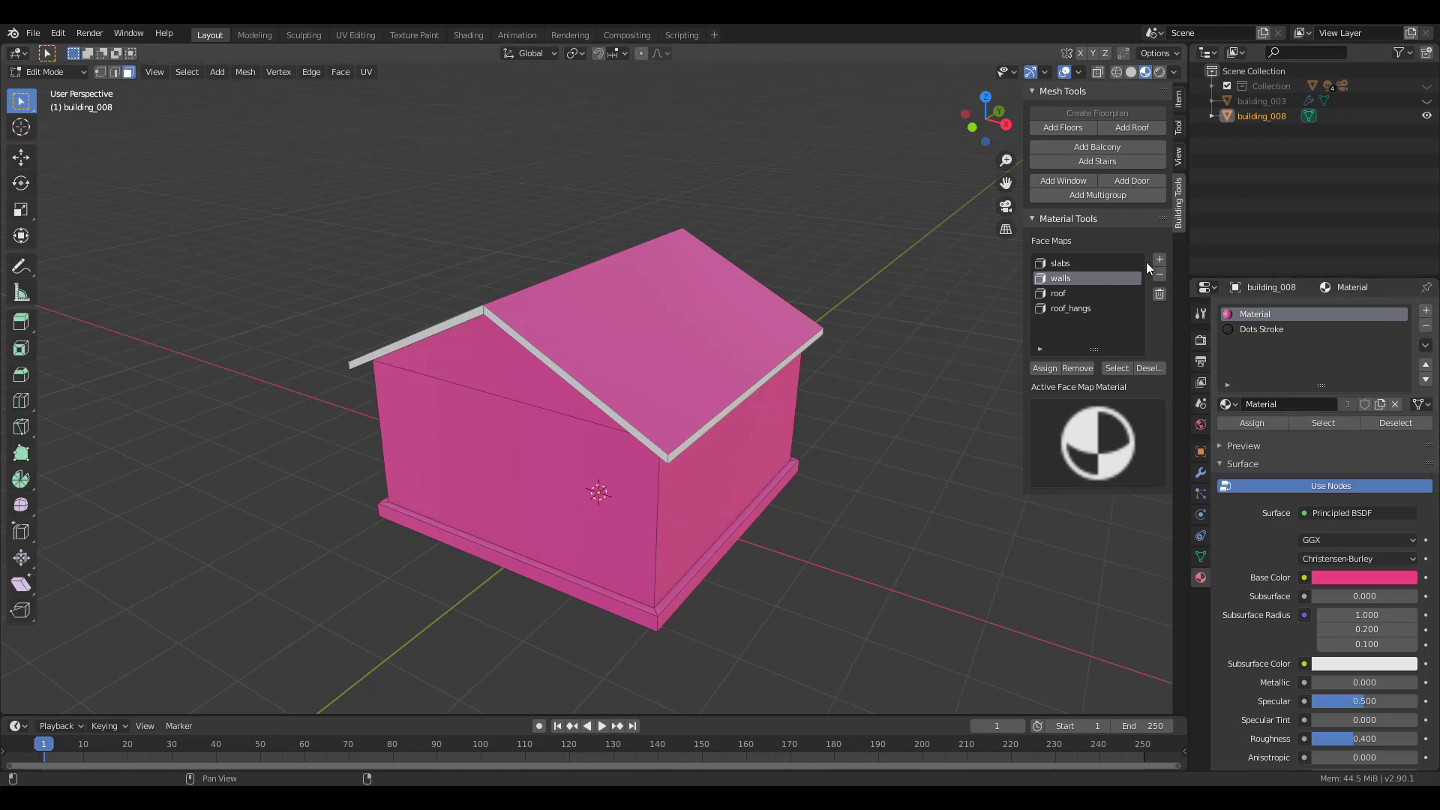
Add a new material slot with a new material coloured blue
click(1426, 312)
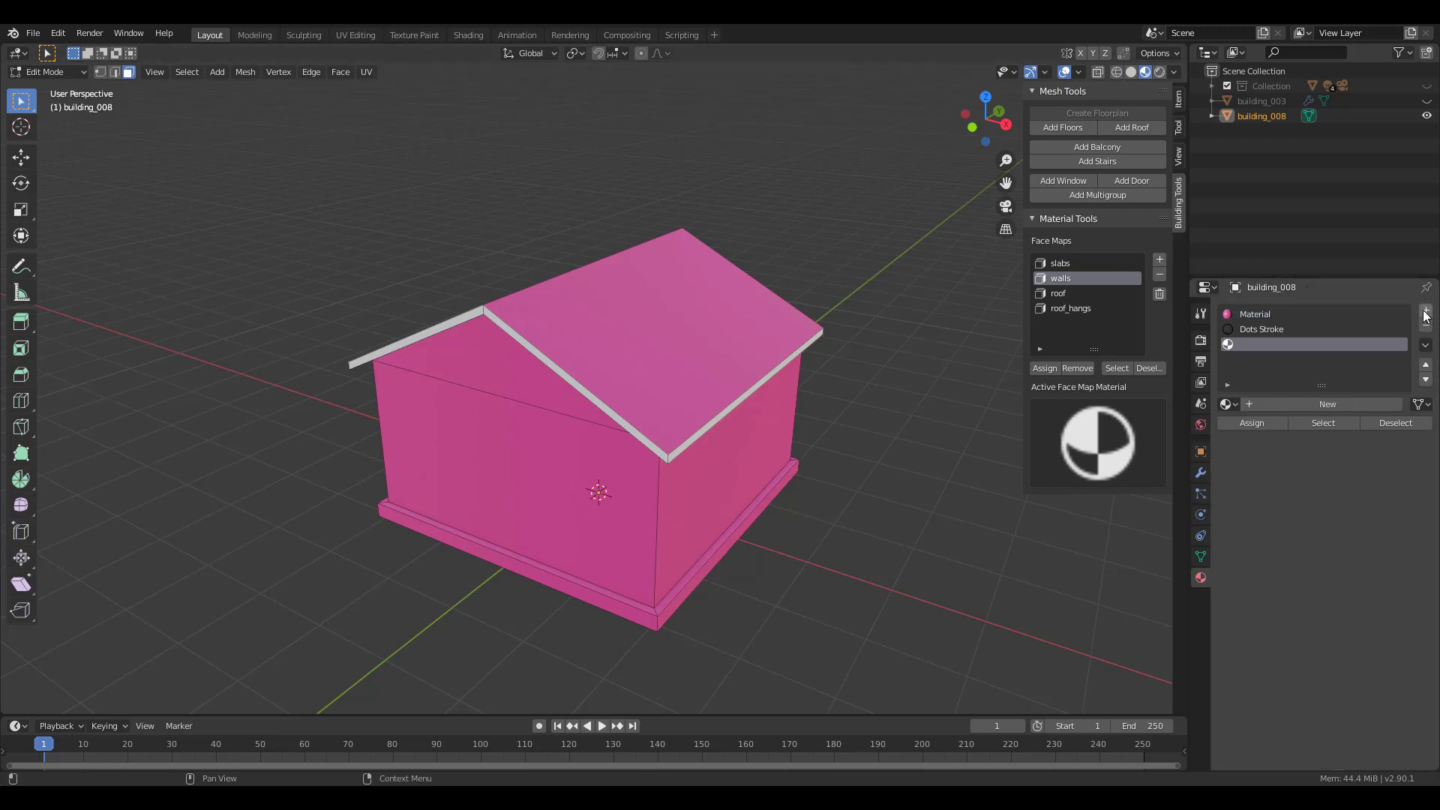
click(1257, 403)
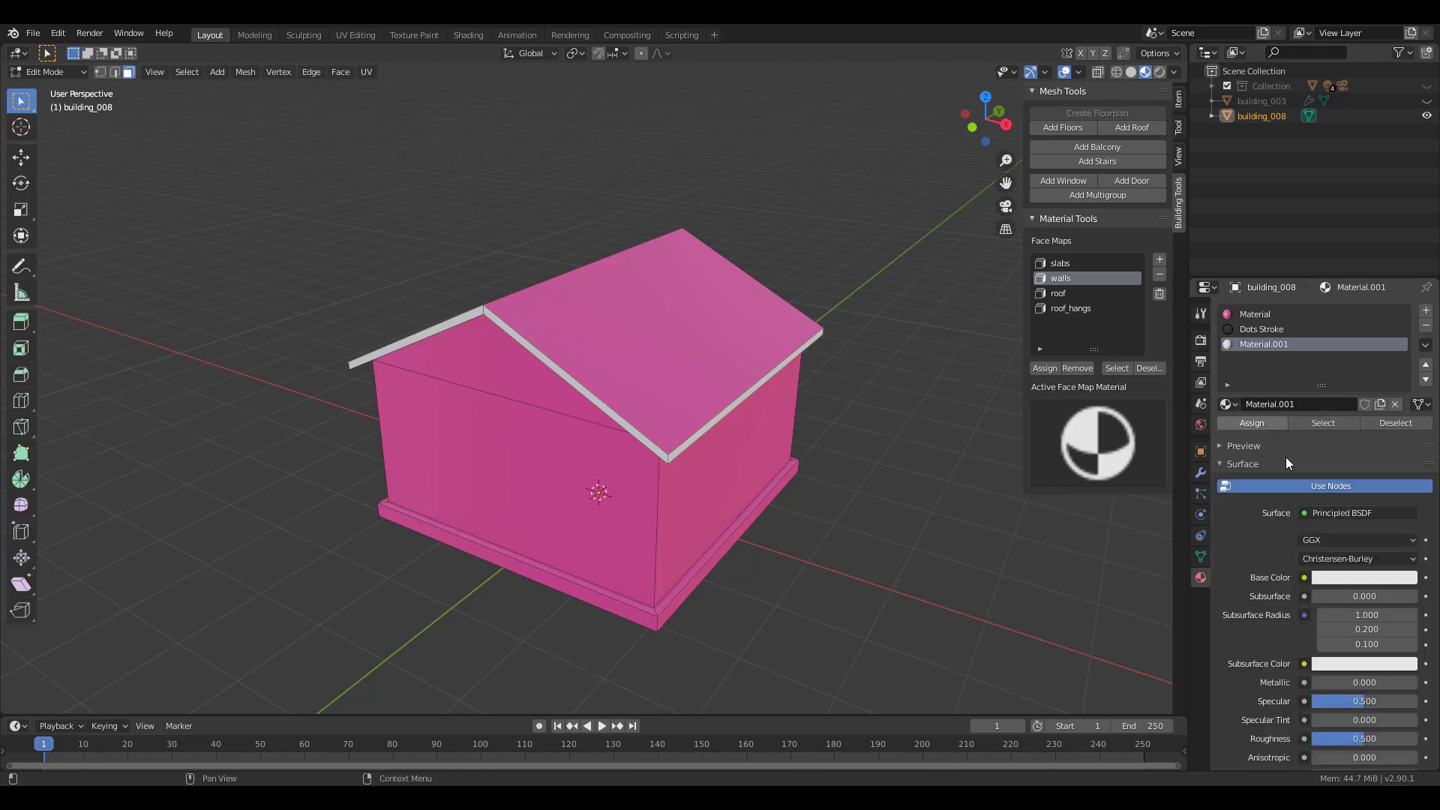
click(1366, 579)
mouse_move(1345, 409)
mouse_down()
mouse_move(1360, 376)
mouse_move(1371, 386)
mouse_up()
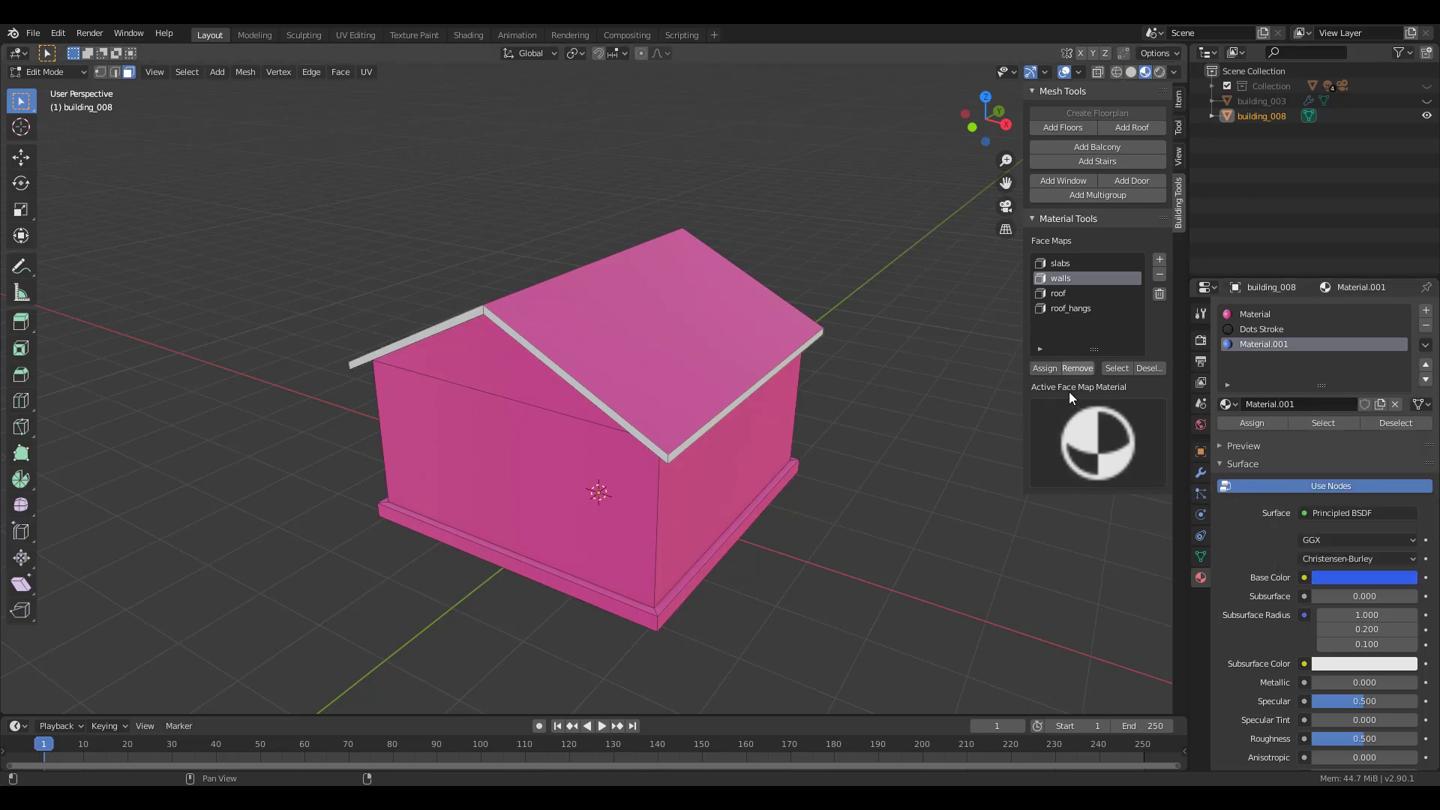
Assign Material.001 to the walls face map and check the blue walls
click(1072, 447)
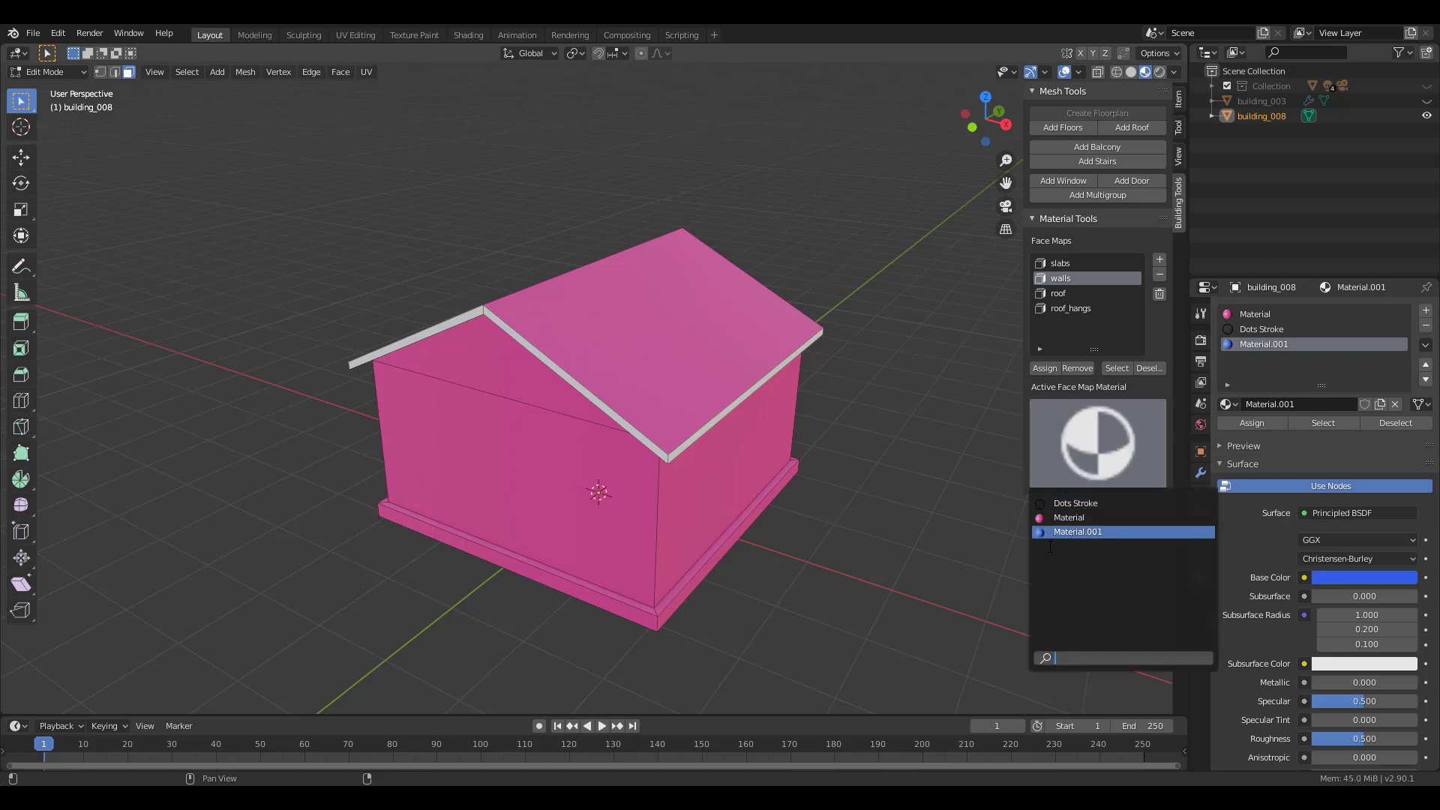
click(1052, 534)
middle_drag(592, 419, 689, 335)
scroll(583, 319, up, 4)
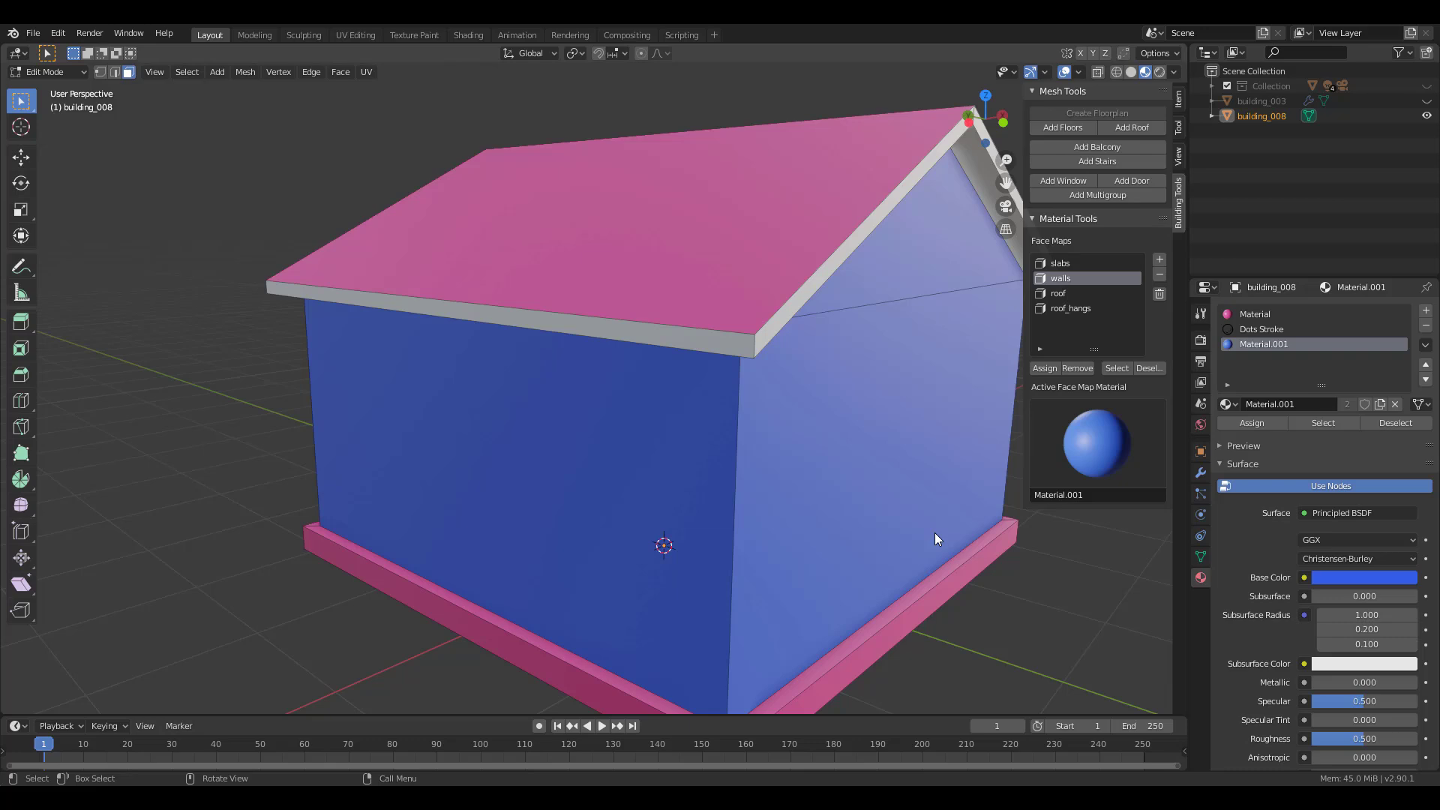
scroll(936, 539, down, 3)
scroll(927, 525, up, 1)
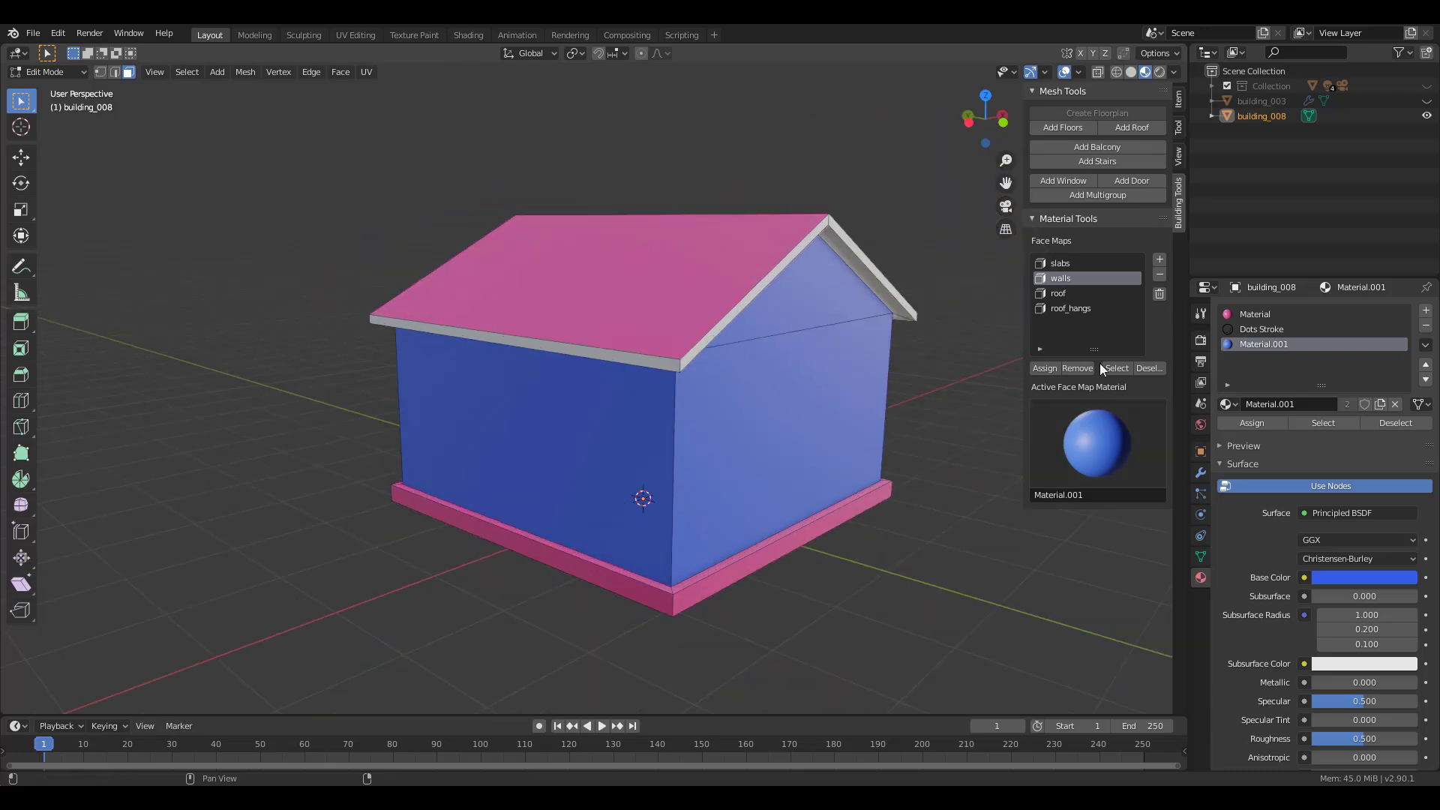
click(1080, 269)
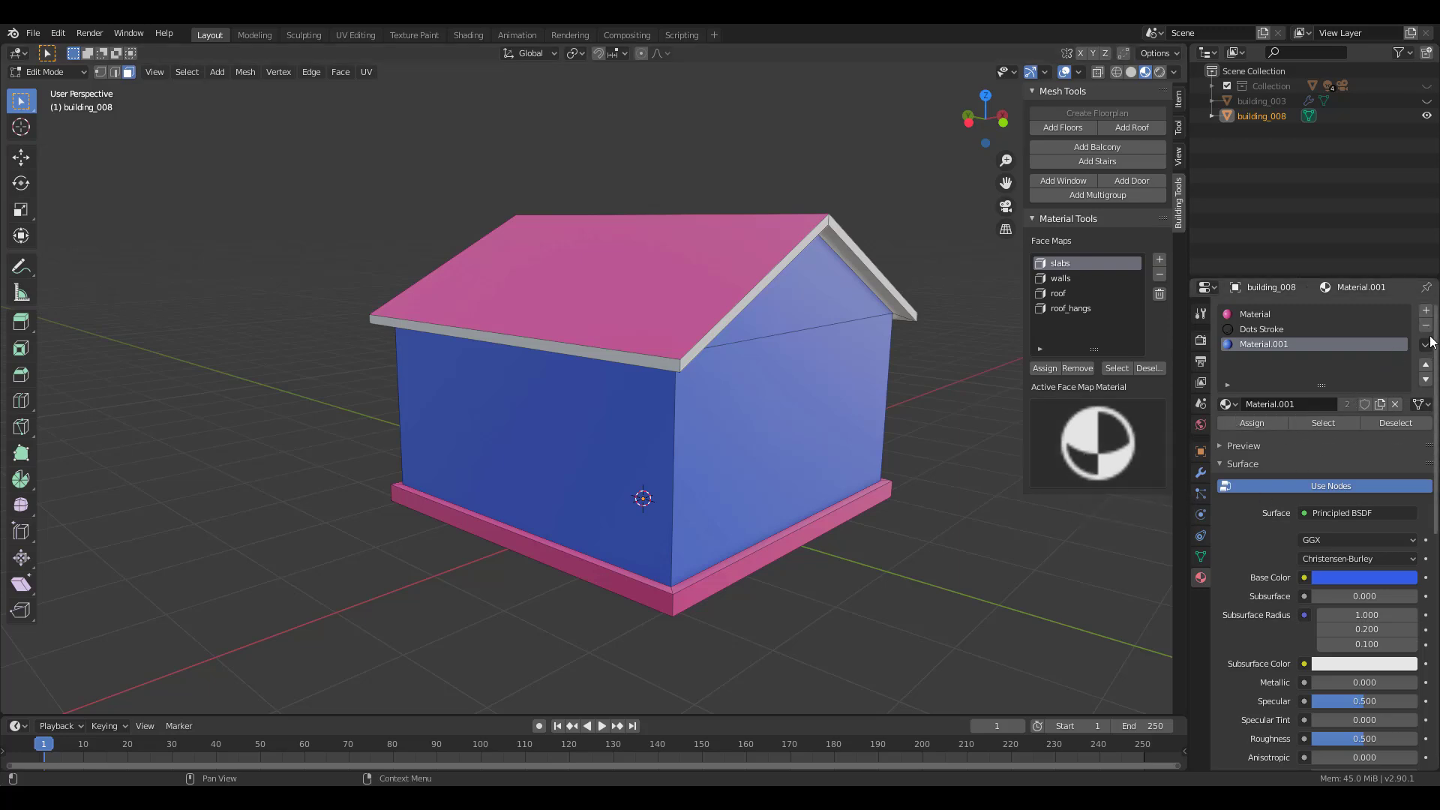
Create Material.002 with a dark purple base colour and assign it to the slabs face map
click(1426, 311)
click(1287, 405)
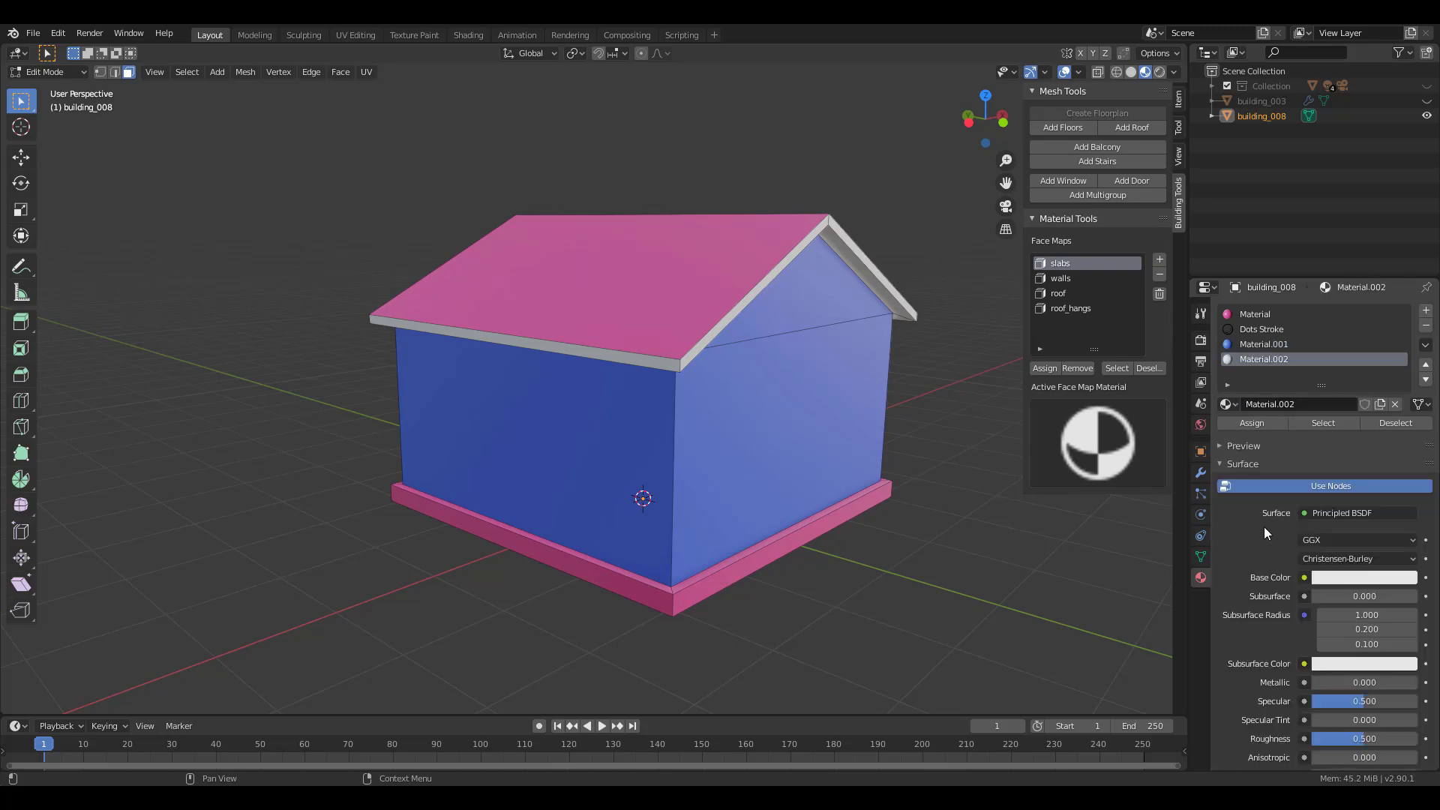
click(1342, 579)
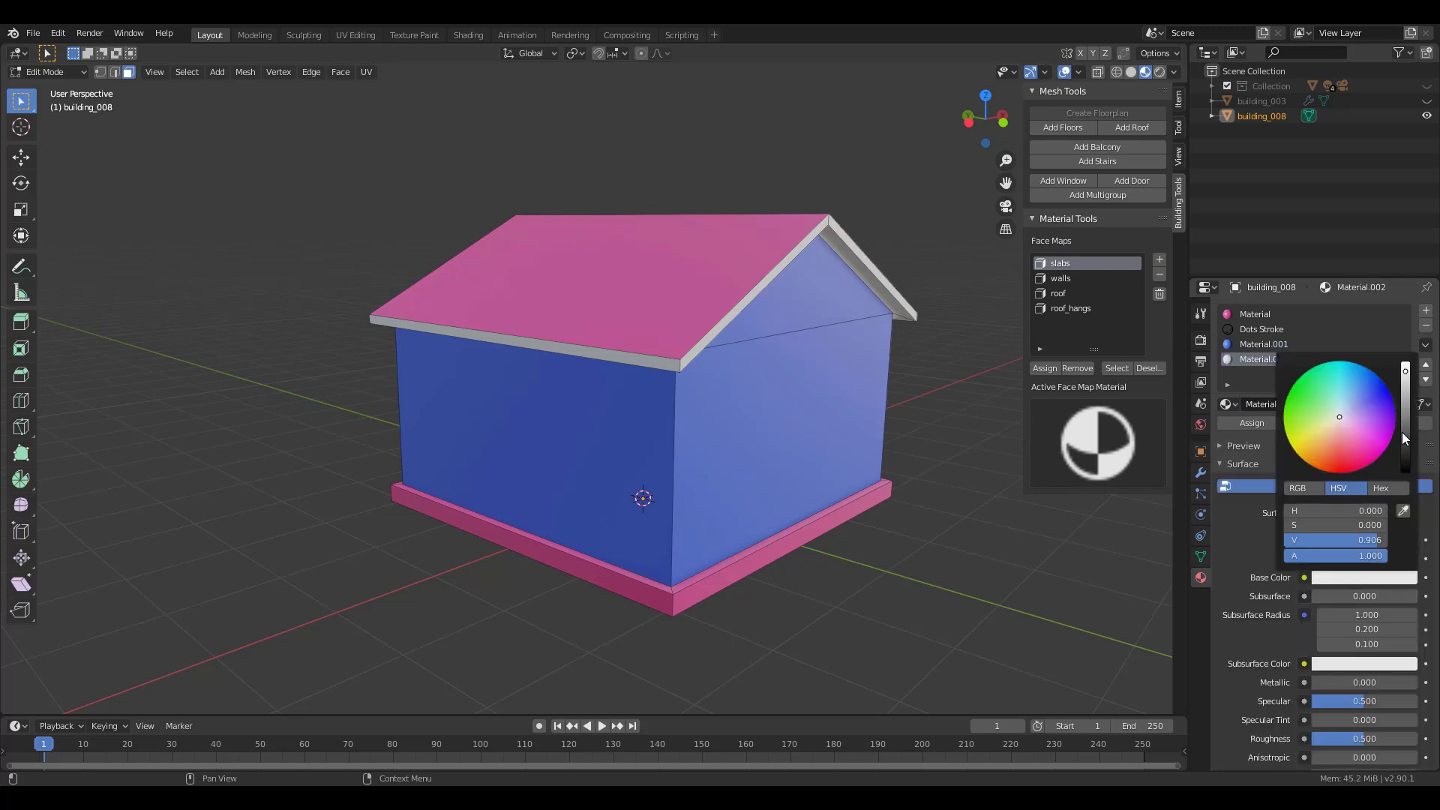
drag(1402, 435, 1403, 454)
drag(1348, 417, 1373, 428)
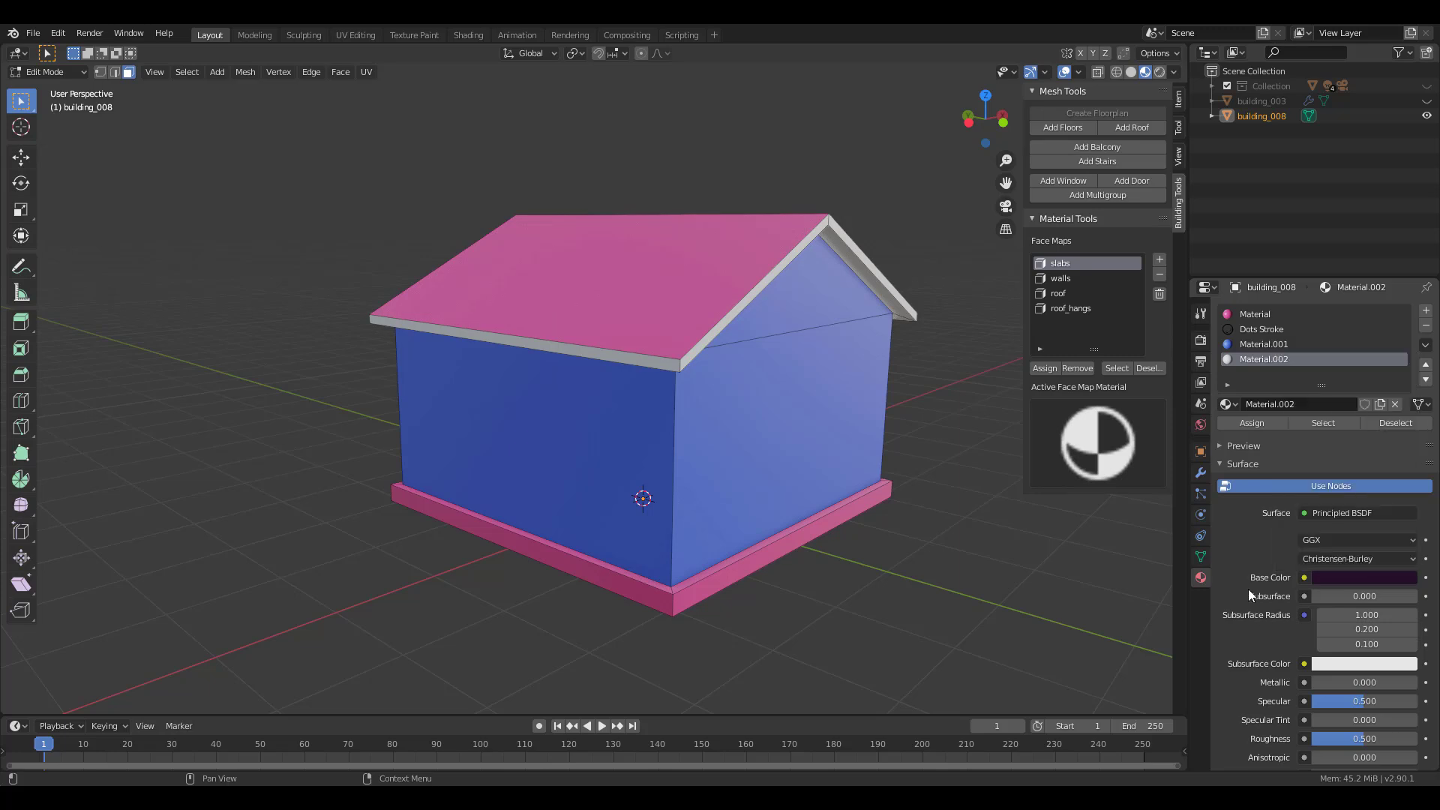
click(1108, 450)
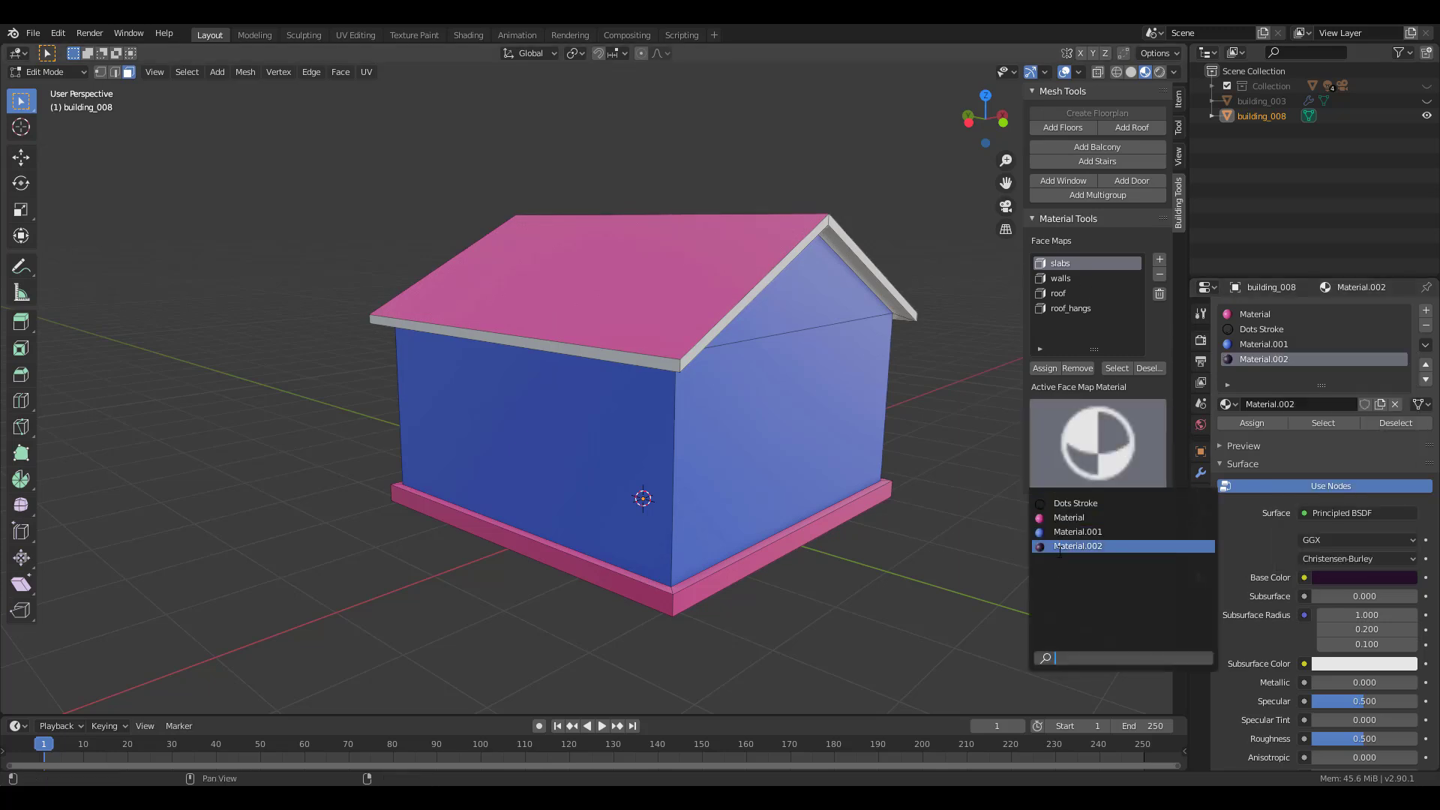
click(1059, 547)
Orbit around and beneath the house to inspect the new colours and its open underside
middle_drag(852, 500, 606, 310)
scroll(697, 444, up, 5)
scroll(674, 472, down, 8)
scroll(581, 463, up, 3)
alt+middle_drag(497, 350, 332, 395)
middle_drag(399, 354, 522, 439)
key(Tab)
middle_drag(719, 459, 570, 296)
key(Tab)
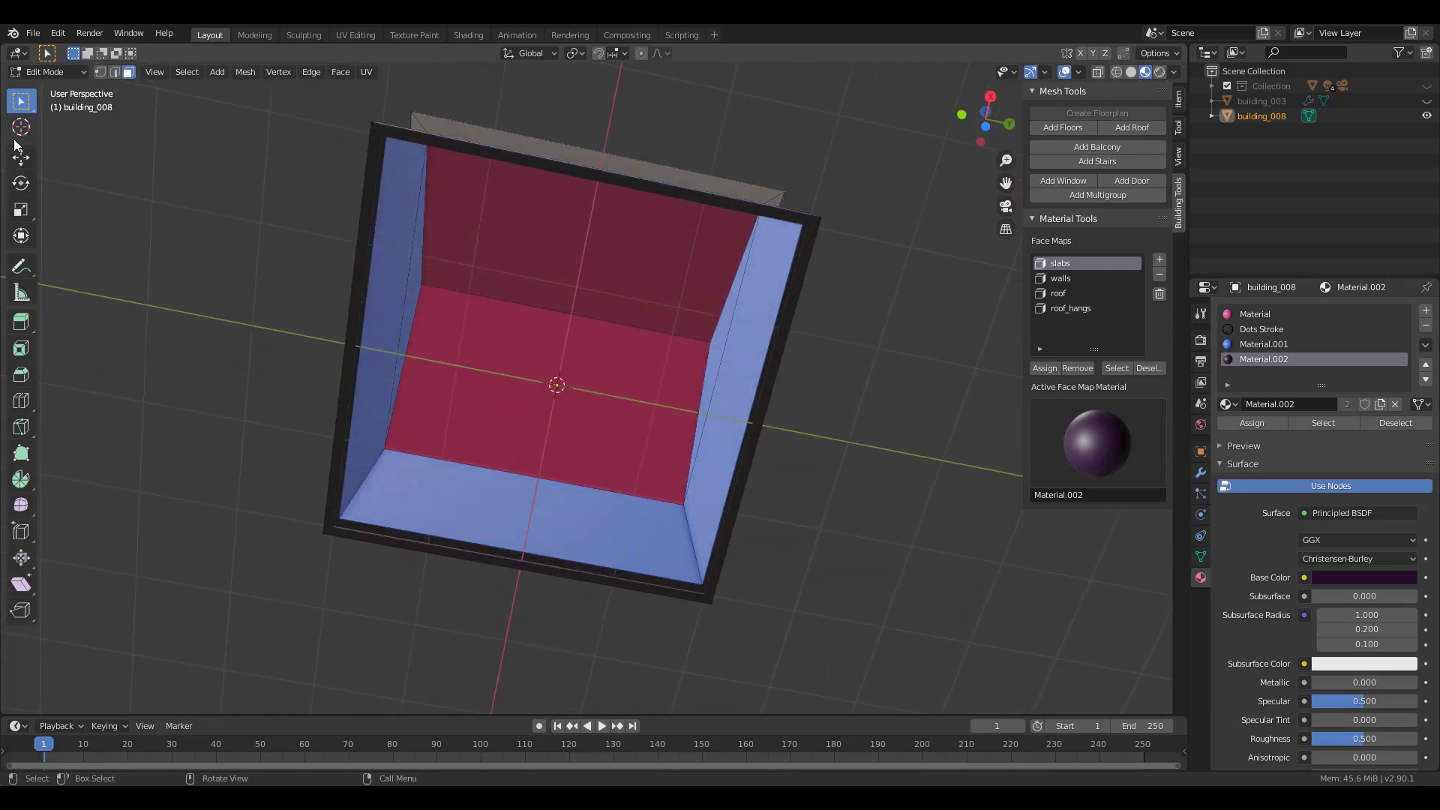
Select the bottom rim's edge loop and fill it with a face
click(115, 72)
click(447, 150)
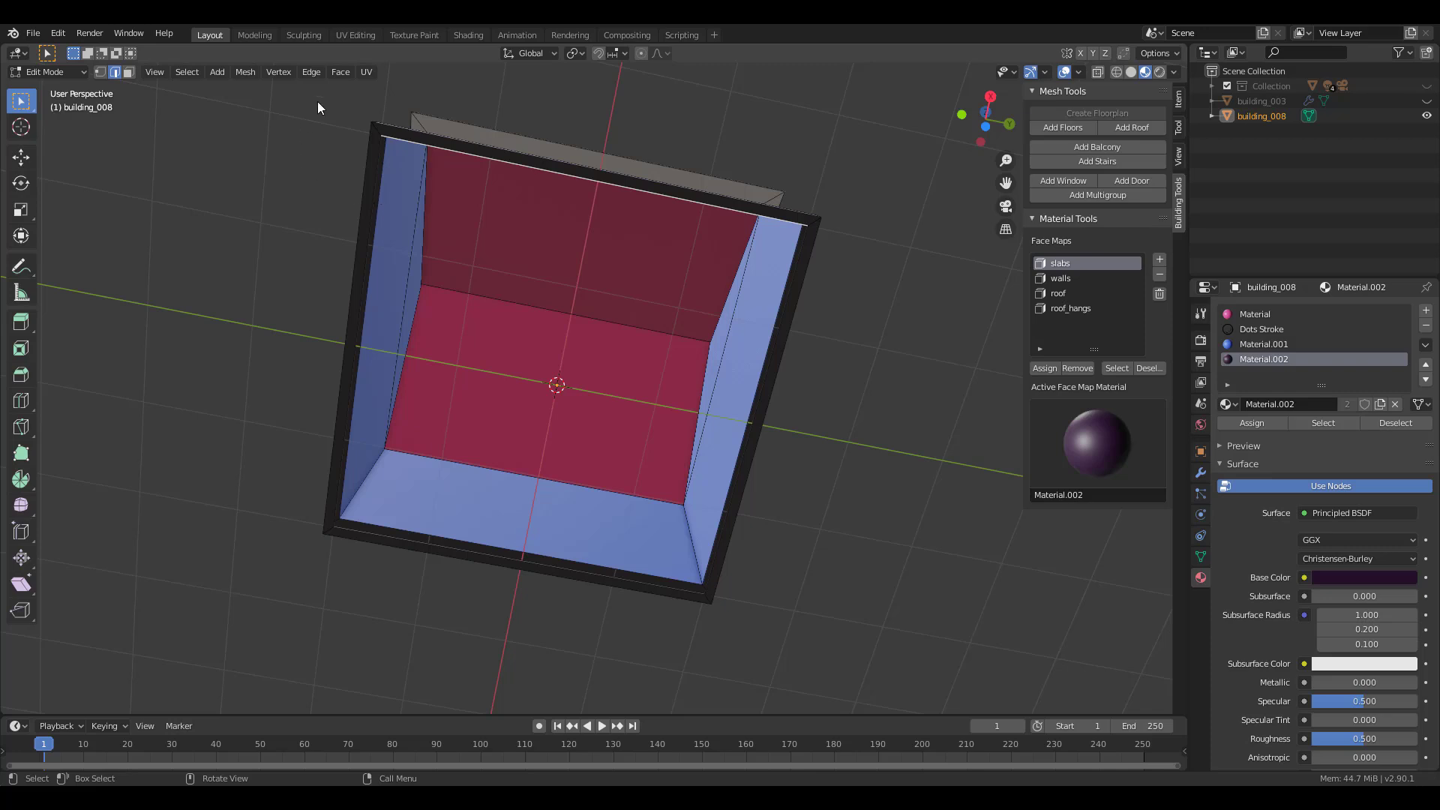
click(191, 71)
mouse_move(232, 300)
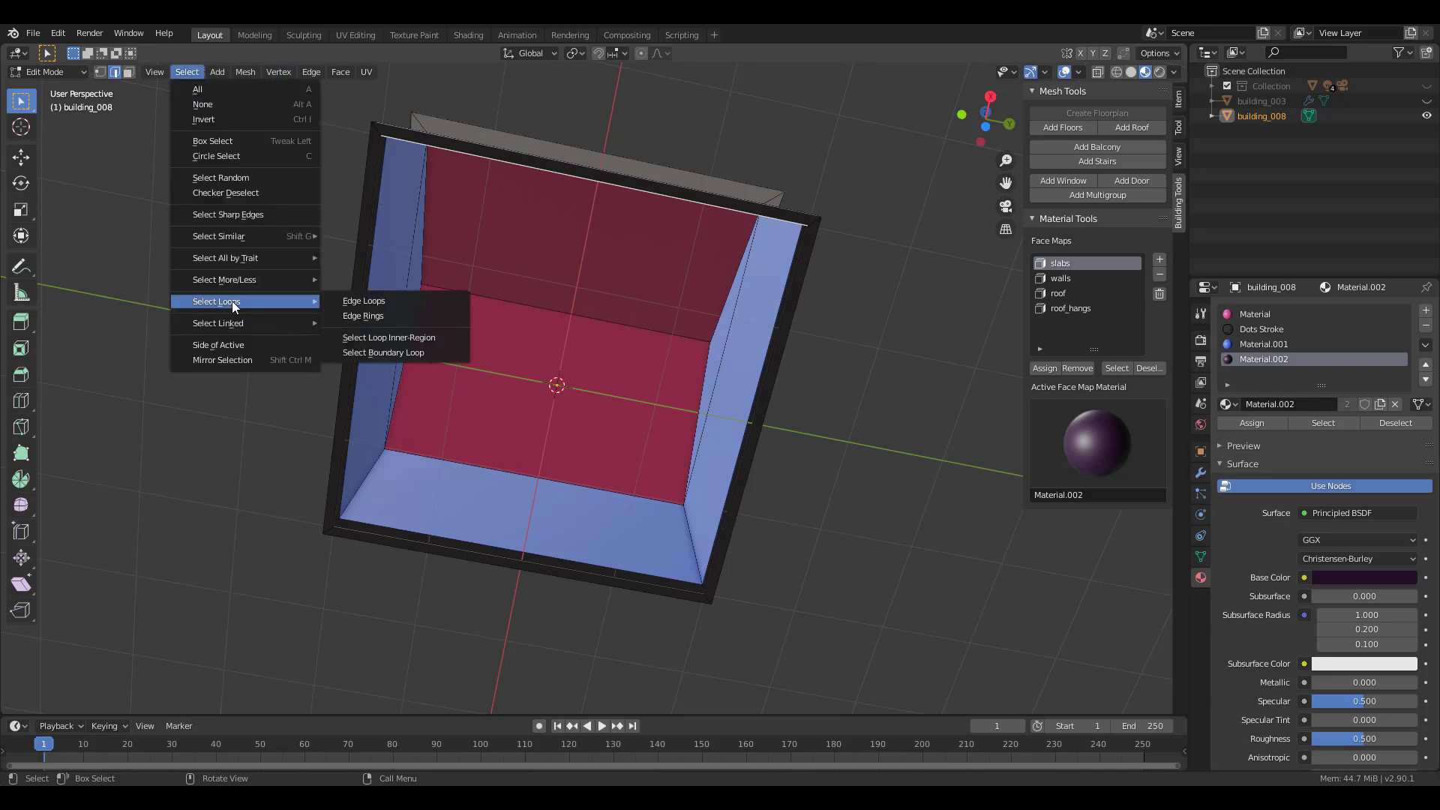
click(459, 304)
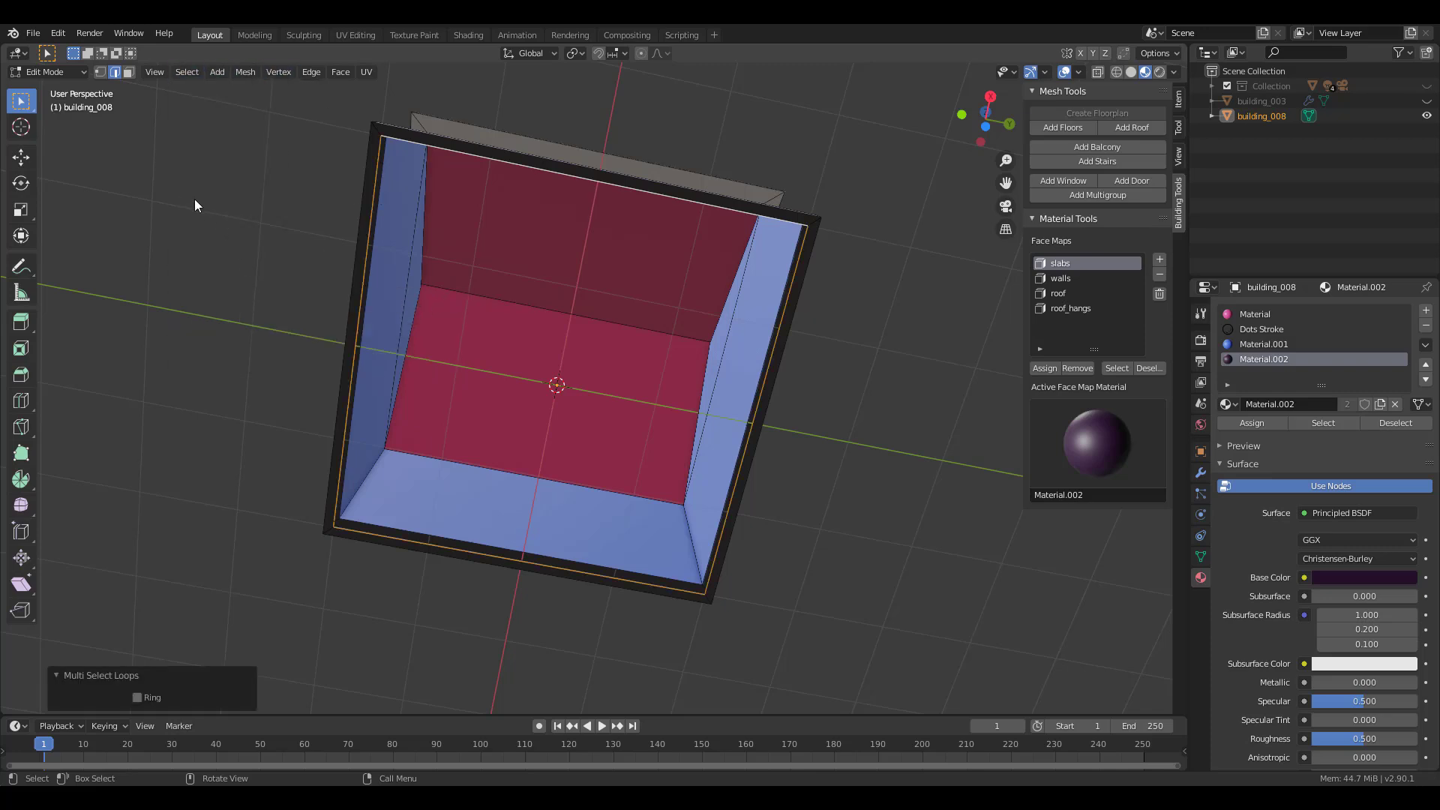
right_click(274, 189)
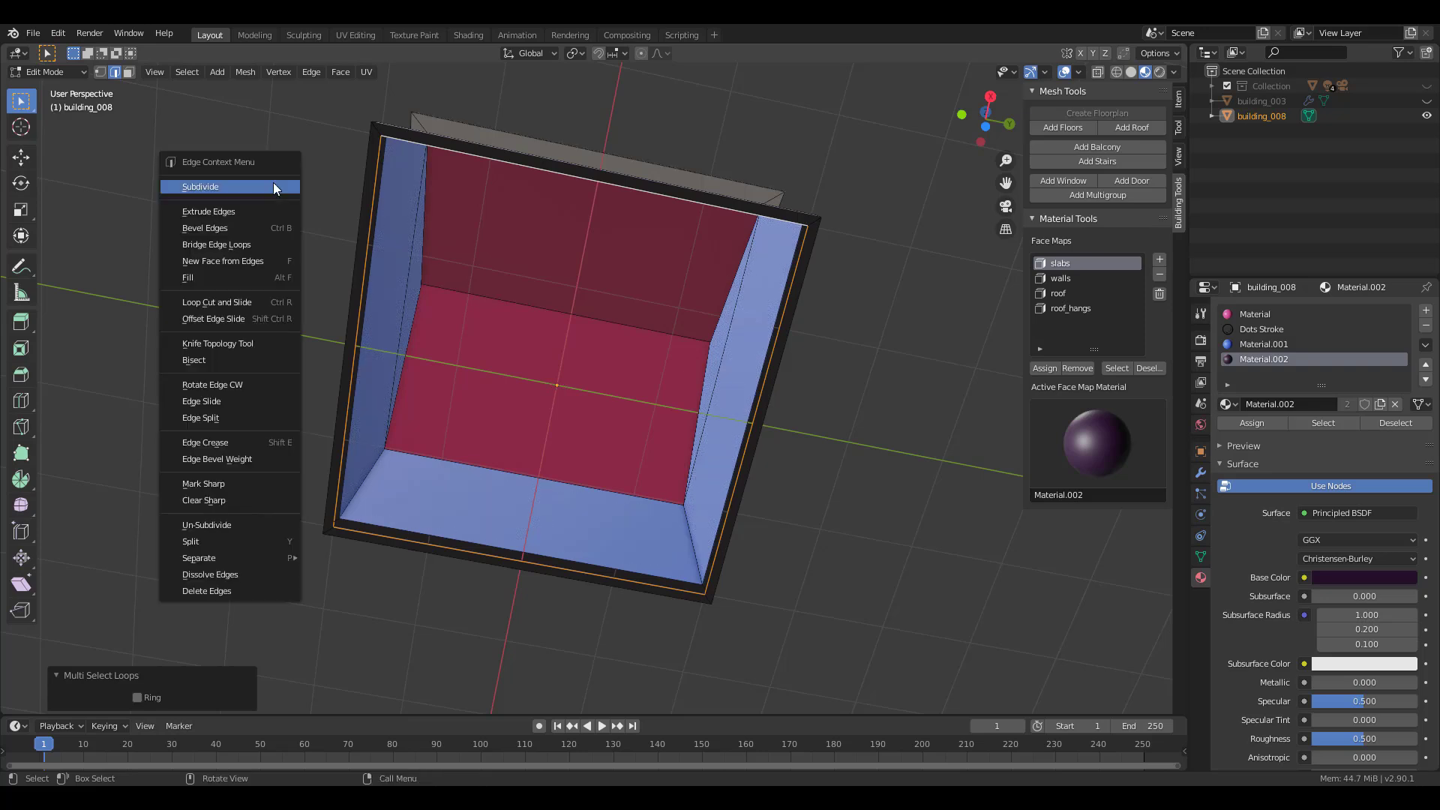
click(229, 278)
Orbit to a side view of the closed base and return to Object Mode
middle_drag(229, 285, 737, 355)
scroll(636, 440, up, 4)
scroll(630, 428, down, 6)
scroll(704, 437, down, 4)
key(Tab)
scroll(794, 421, up, 2)
scroll(823, 412, up, 2)
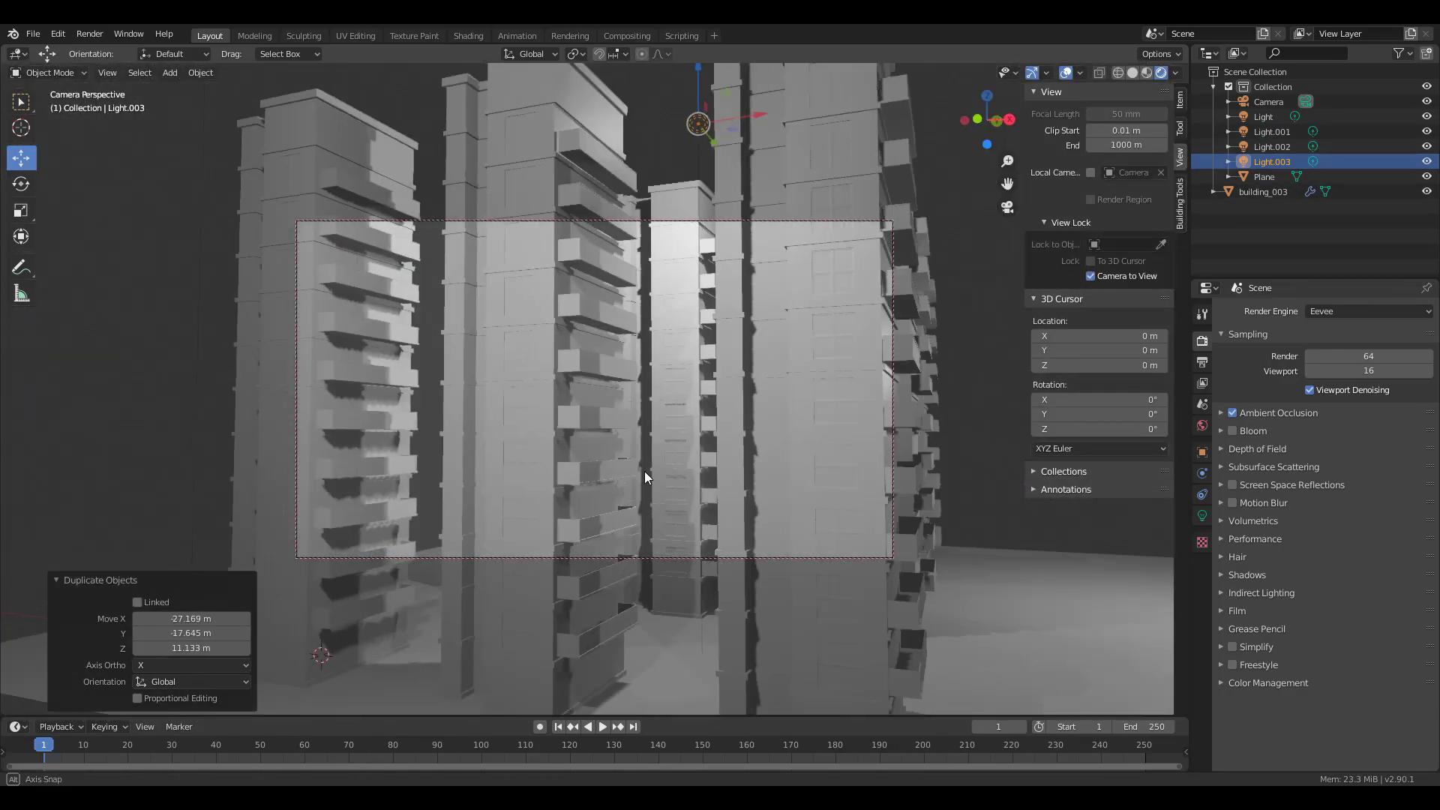
View the towers through the scene camera from a low angle and select the Camera
middle_drag(645, 471, 627, 498)
click(1268, 102)
click(1203, 517)
Scroll through the building_tool README sections and bring up the repository's Clone or download options
click(1326, 517)
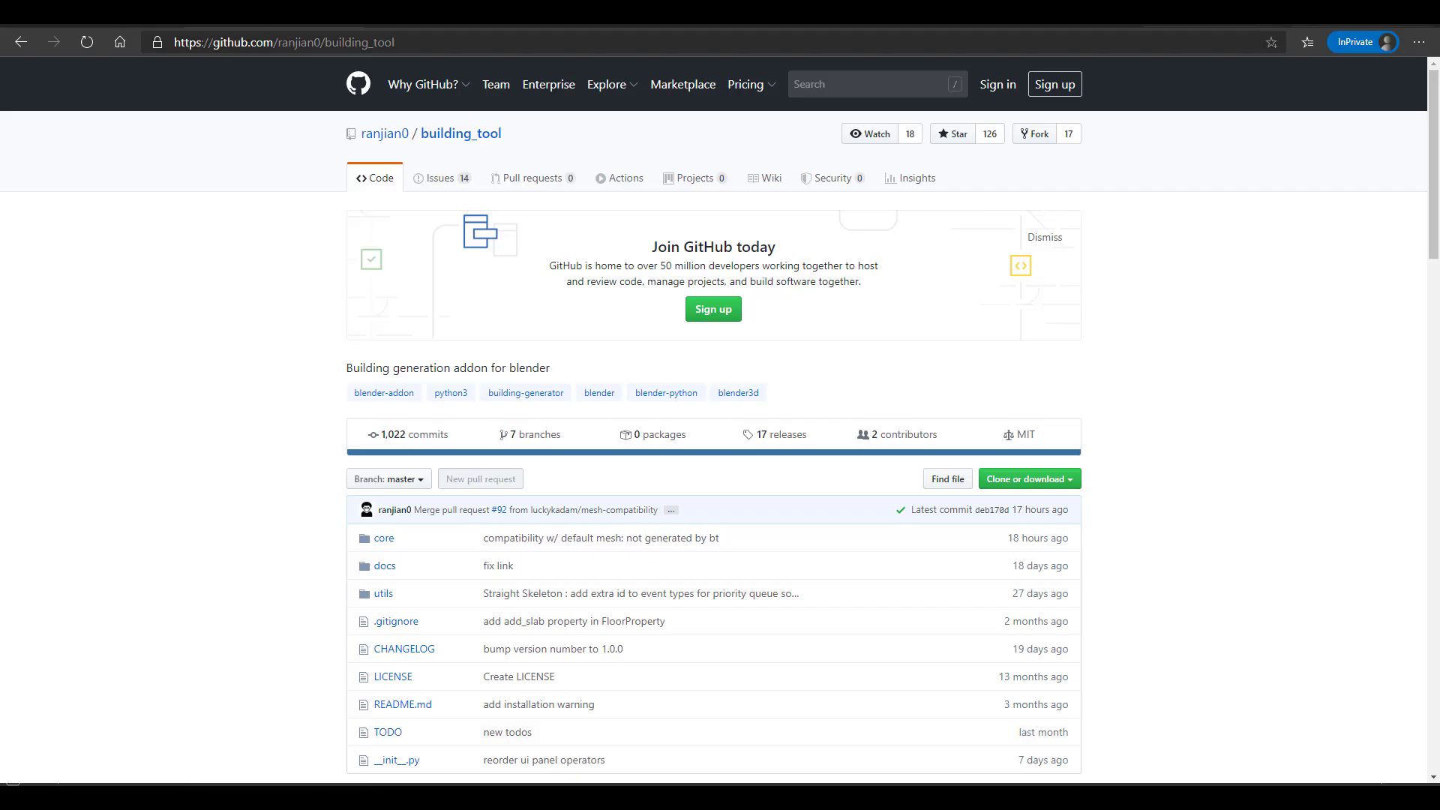
scroll(937, 468, down, 5)
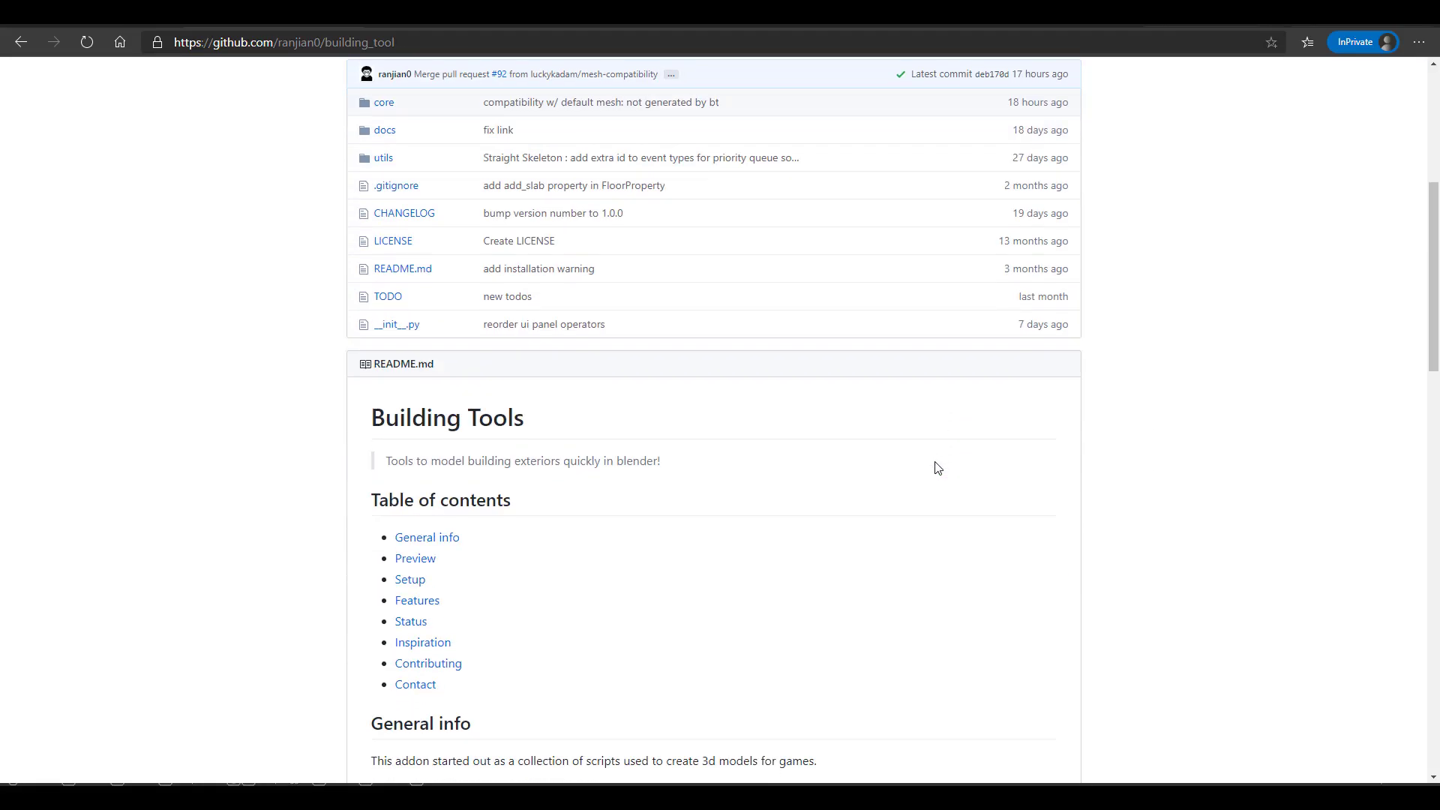
scroll(936, 468, down, 8)
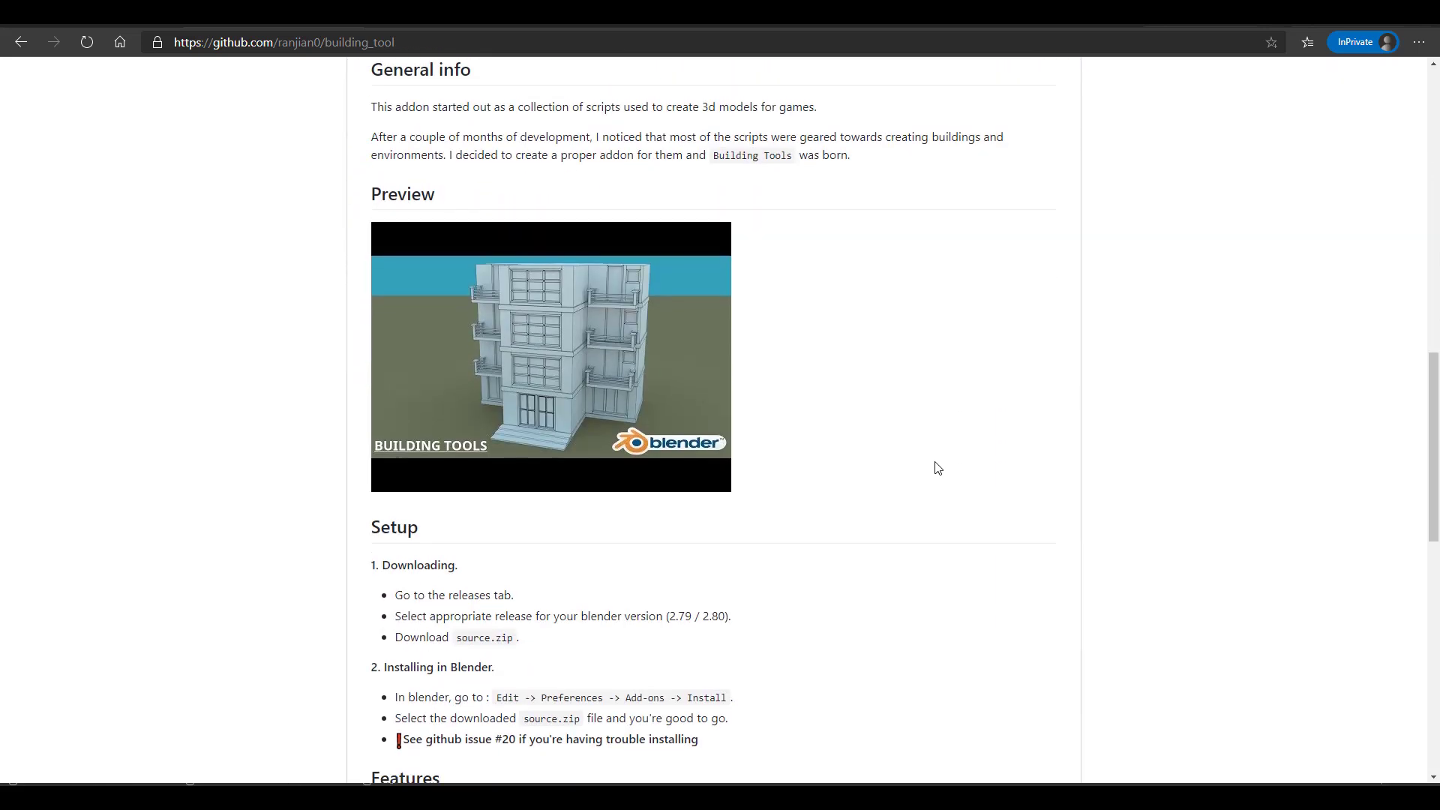
scroll(937, 468, down, 10)
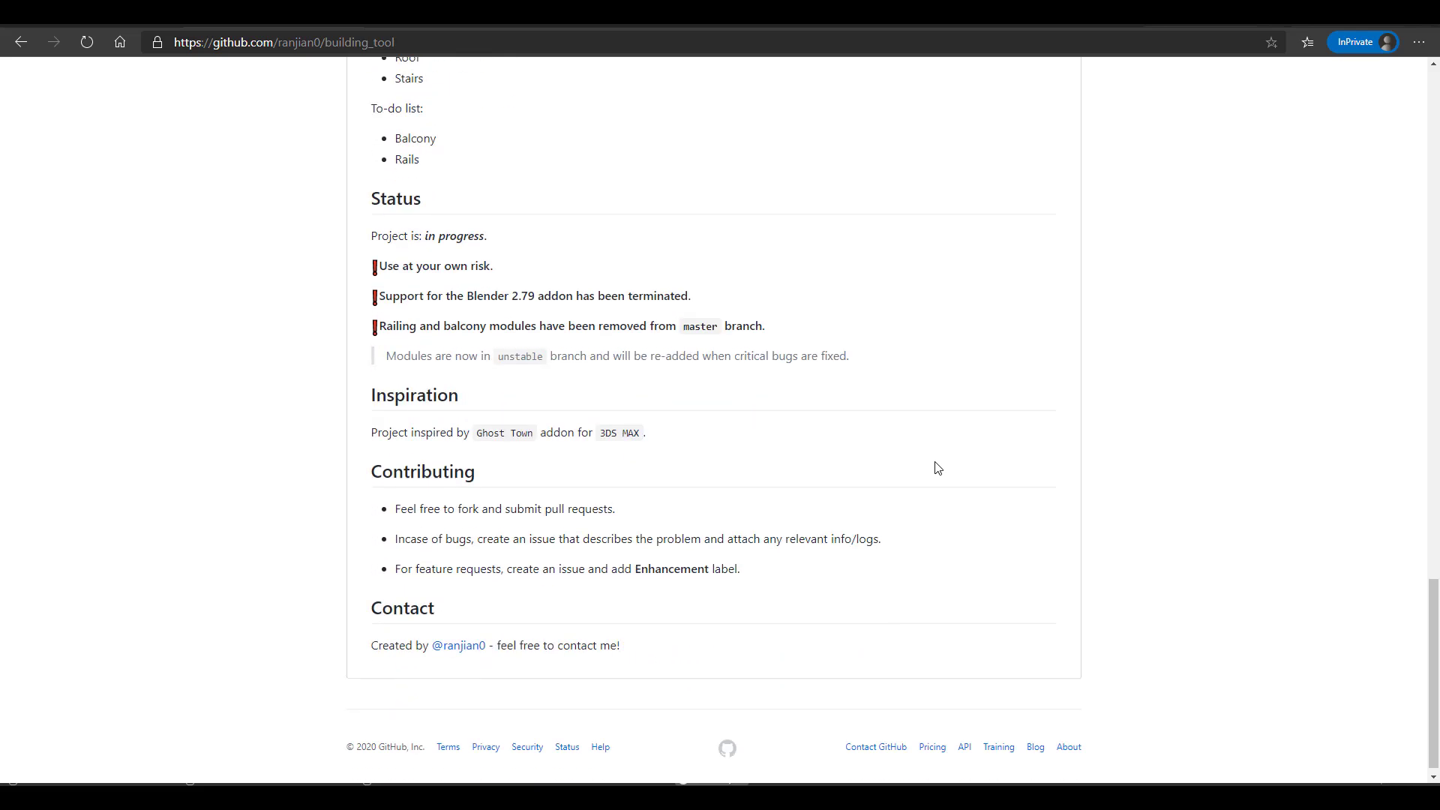
scroll(1186, 385, up, 20)
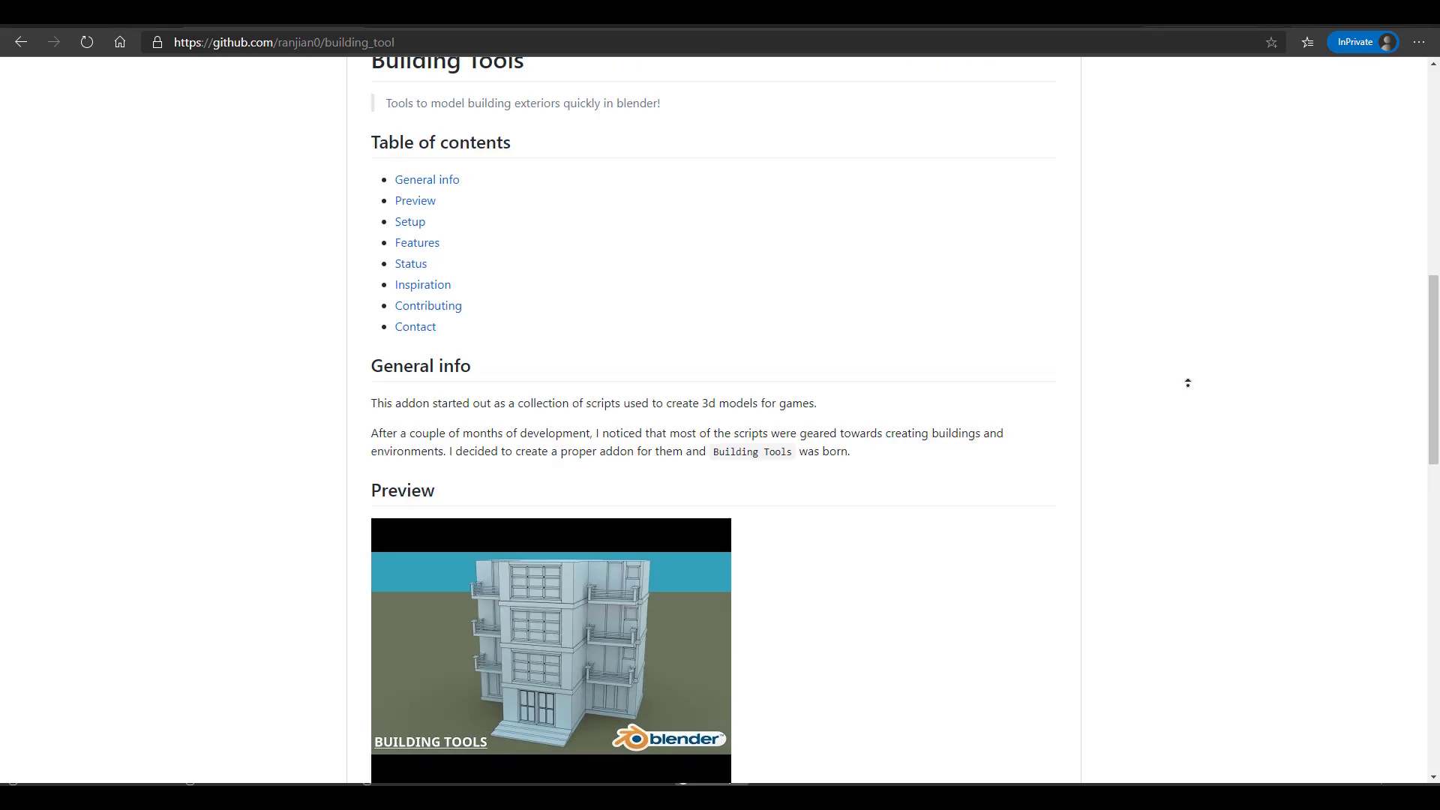
click(1043, 480)
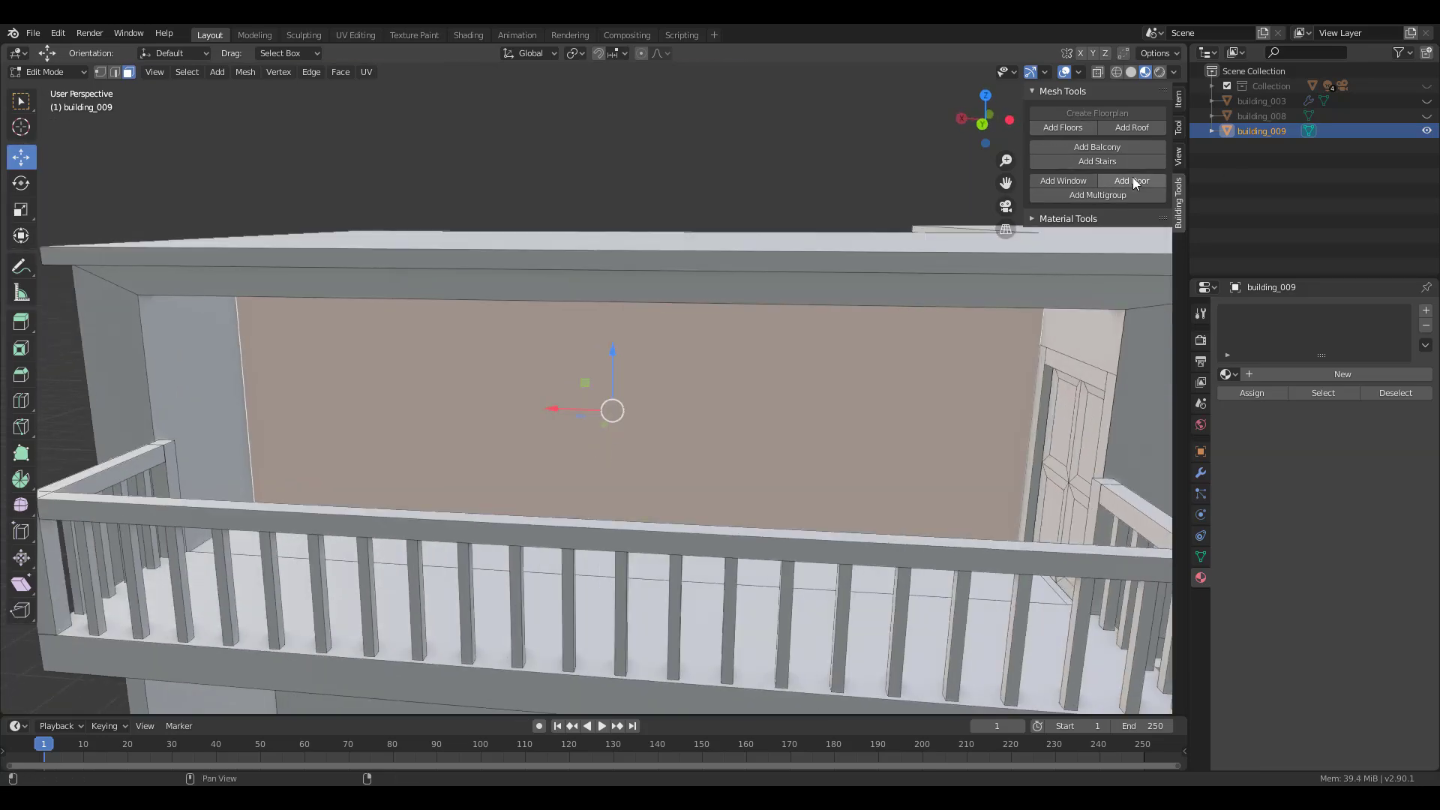
Add a door and two 1.00 by 1.00 louvered windows, 10 louvers each, to the balcony wall
click(1129, 182)
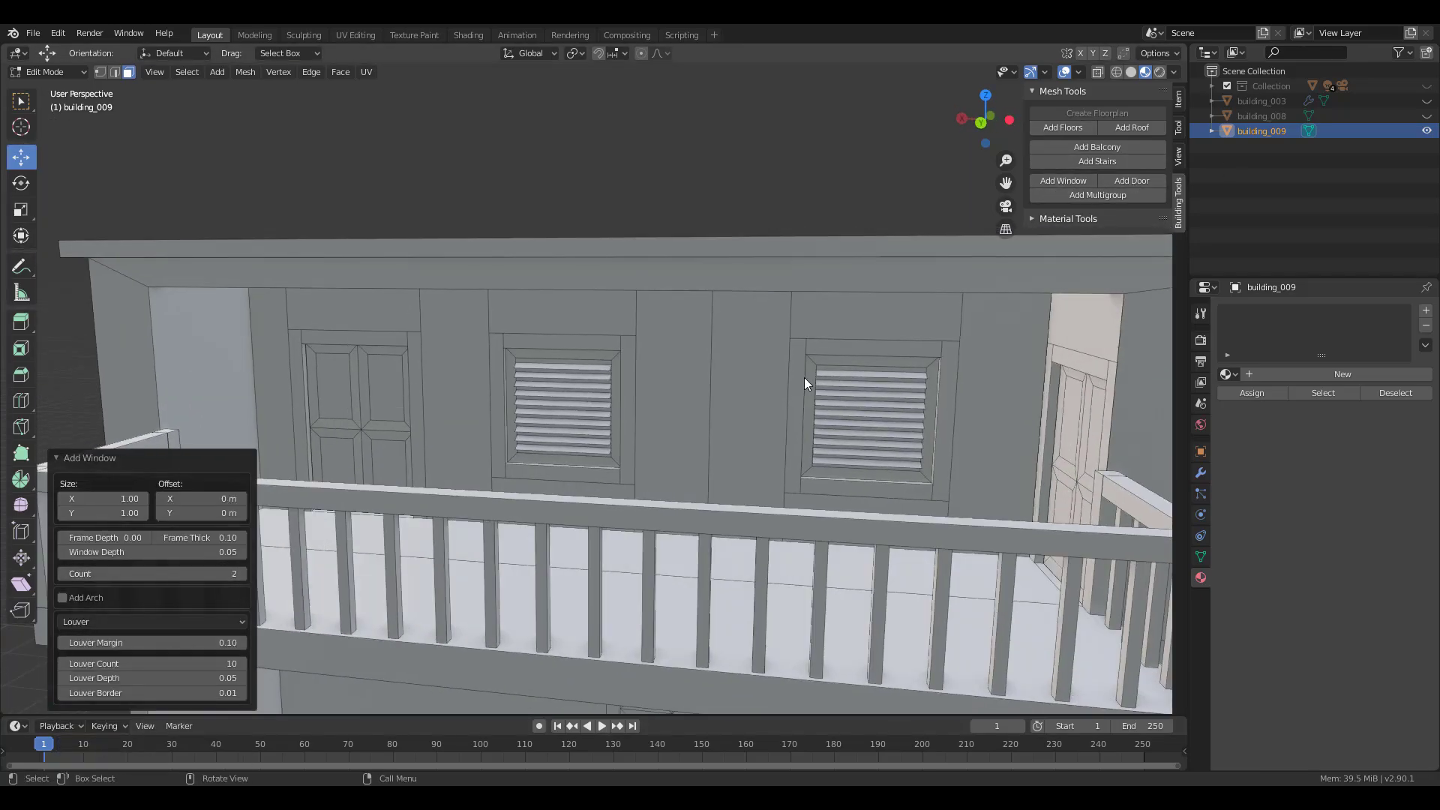